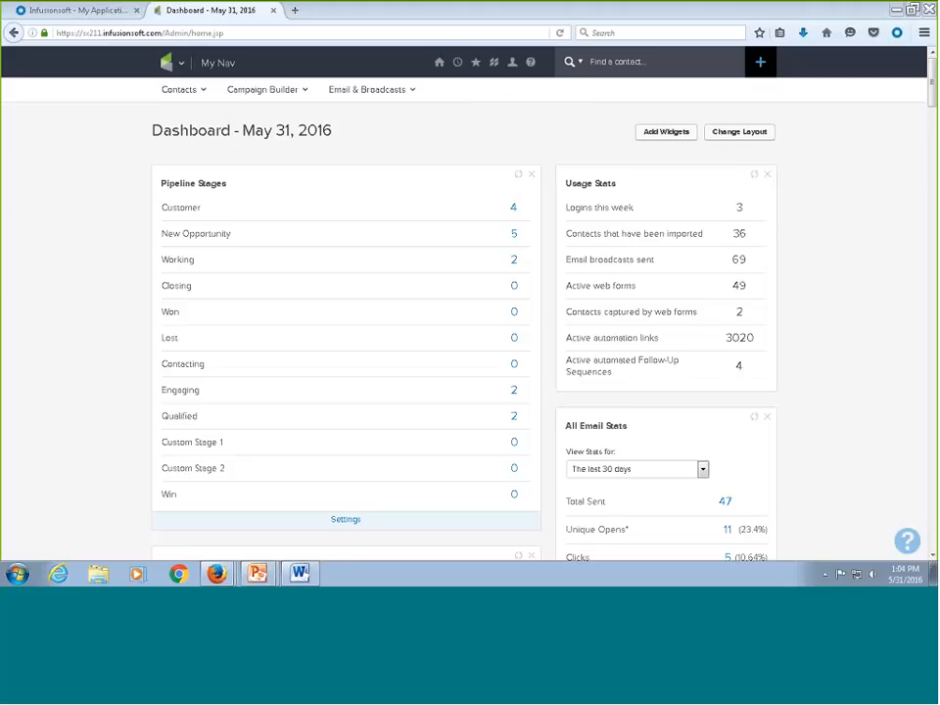
# Open the first customer contact below Email Test in the recent items and display the record's campaign information
pyautogui.click(530, 62)
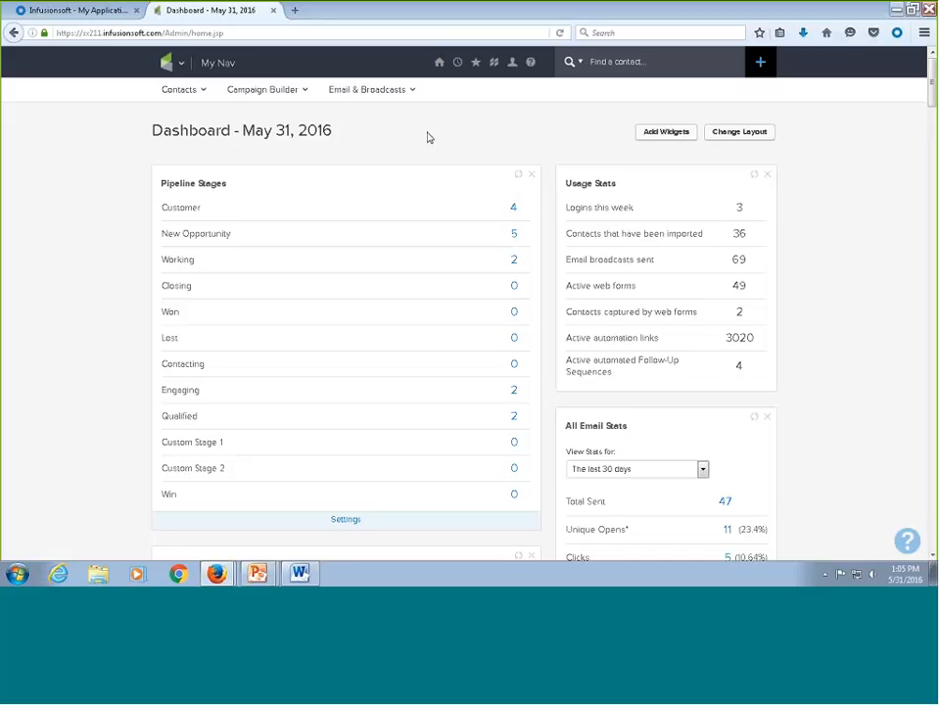
pyautogui.click(457, 65)
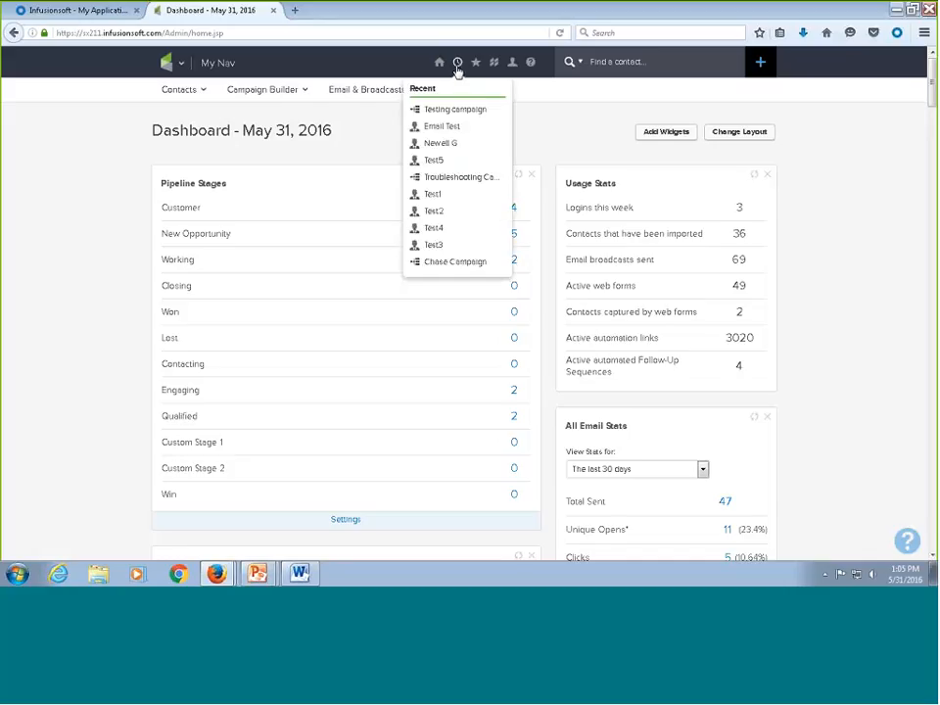
pyautogui.click(461, 145)
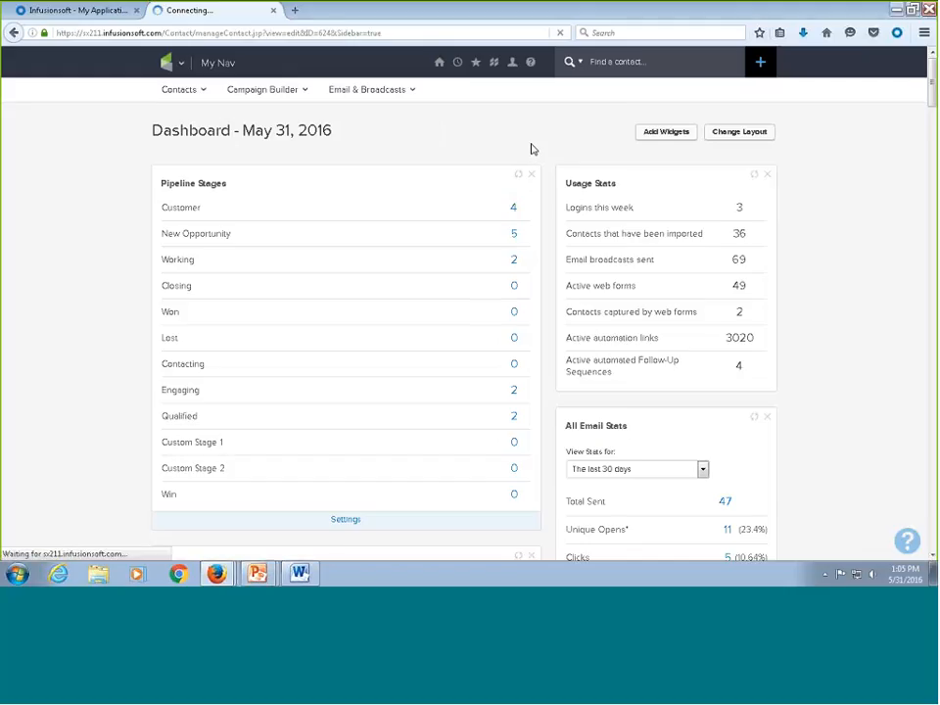
pyautogui.scroll(-5, 426, 245)
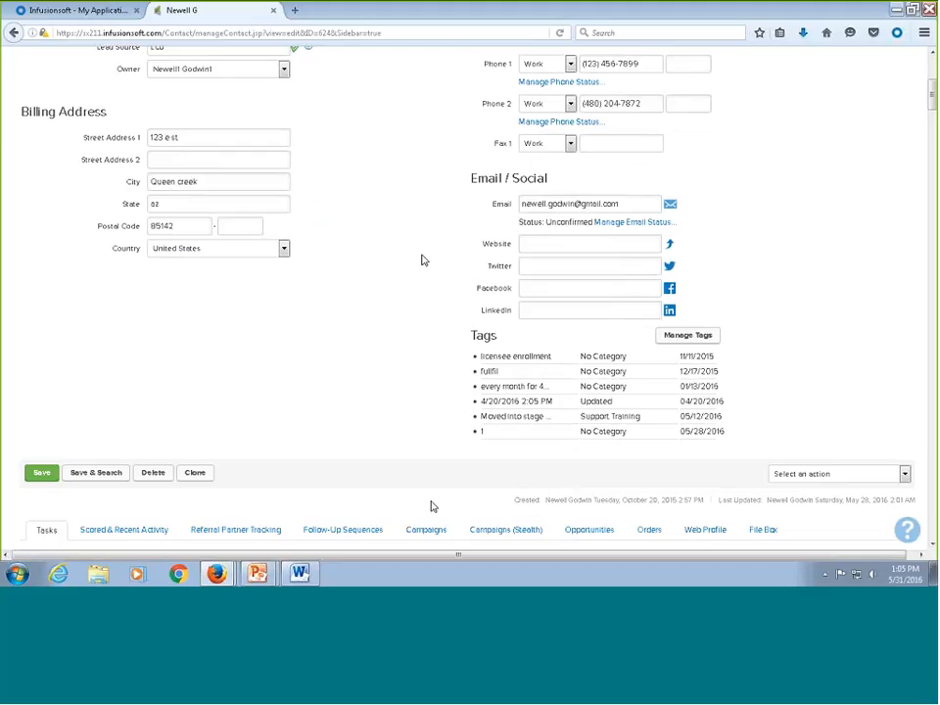
pyautogui.click(428, 532)
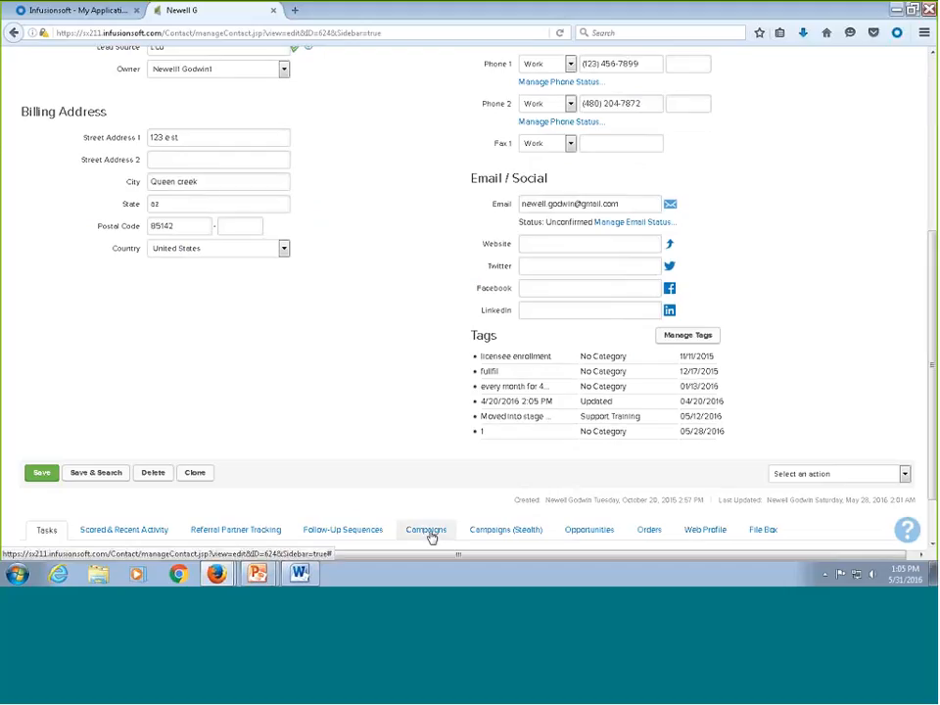
pyautogui.scroll(-5, 415, 421)
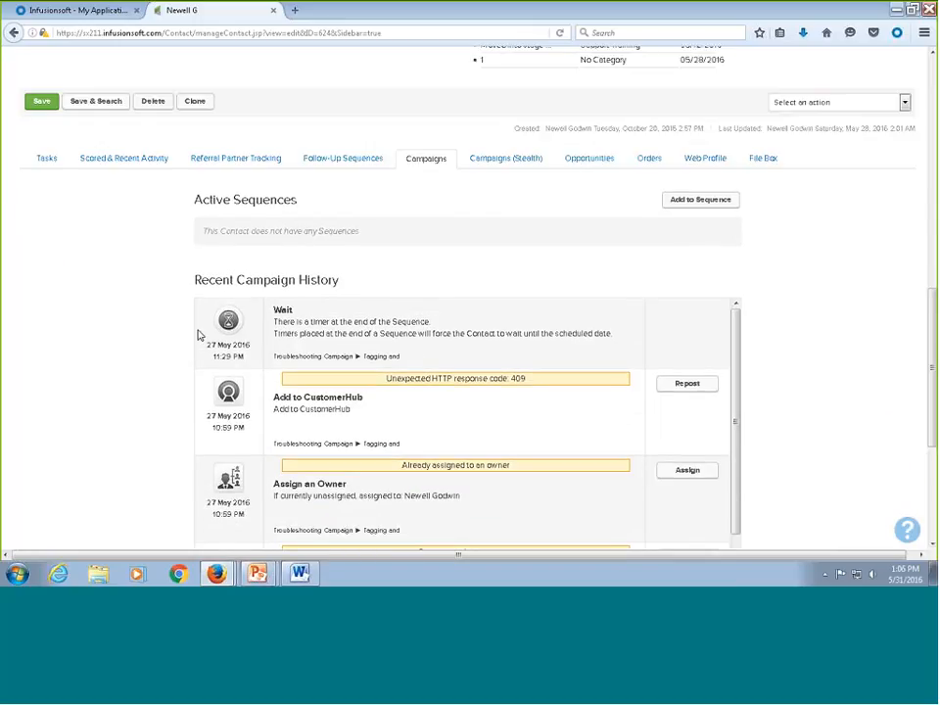
# Examine the contact's Recent Campaign History, including the skipped or failed items and the older subscription campaign entries
pyautogui.scroll(-3, 199, 333)
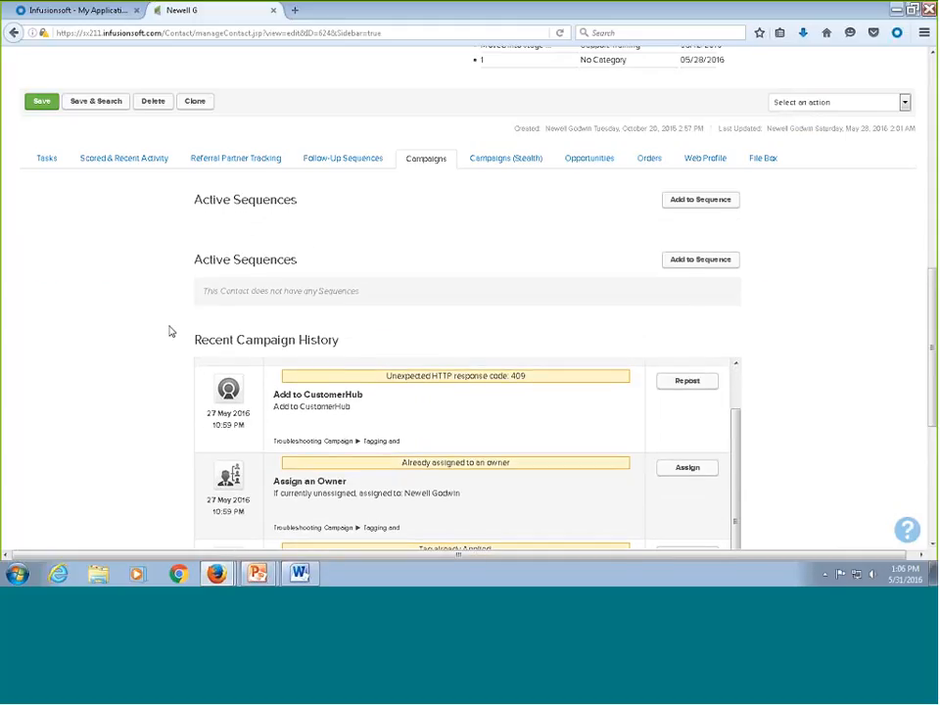
pyautogui.scroll(2, 169, 331)
pyautogui.scroll(-2, 162, 351)
pyautogui.scroll(2, 254, 415)
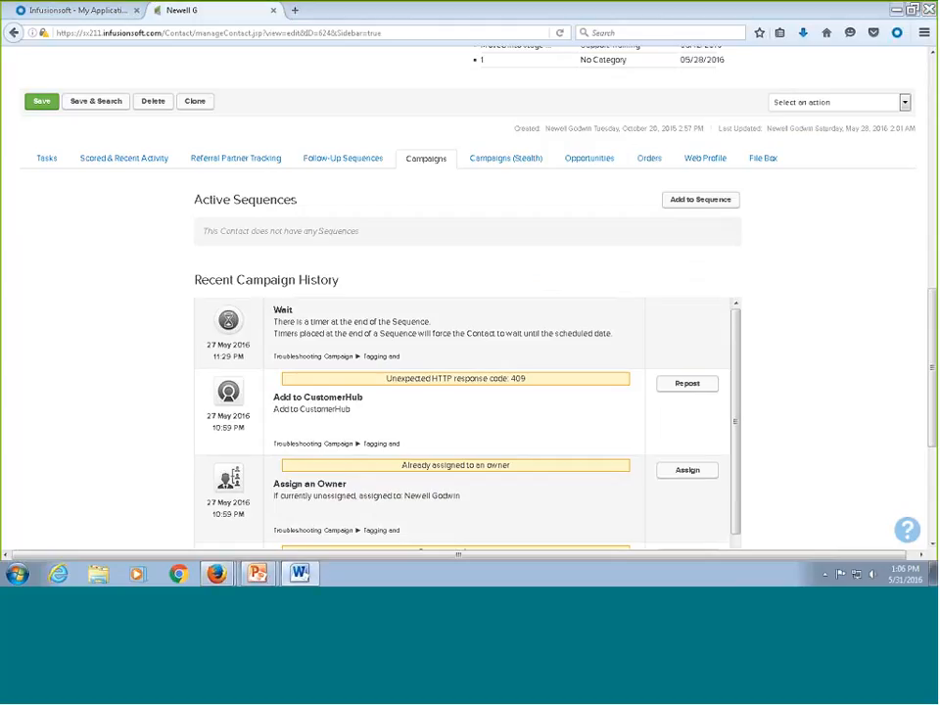
pyautogui.scroll(-1, 678, 369)
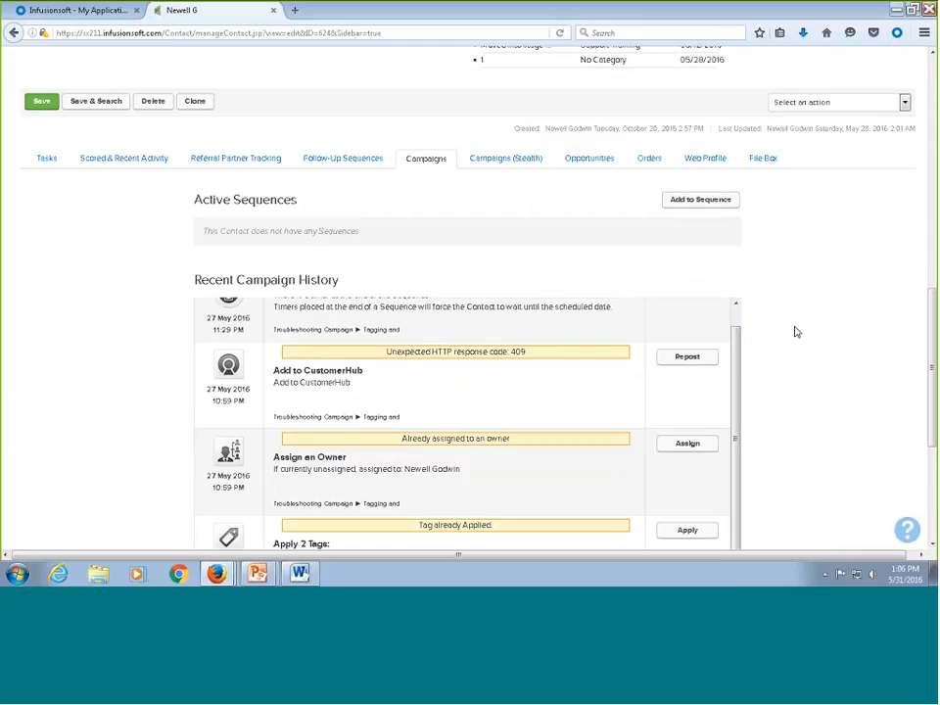
pyautogui.moveTo(737, 344); pyautogui.dragTo(734, 445)
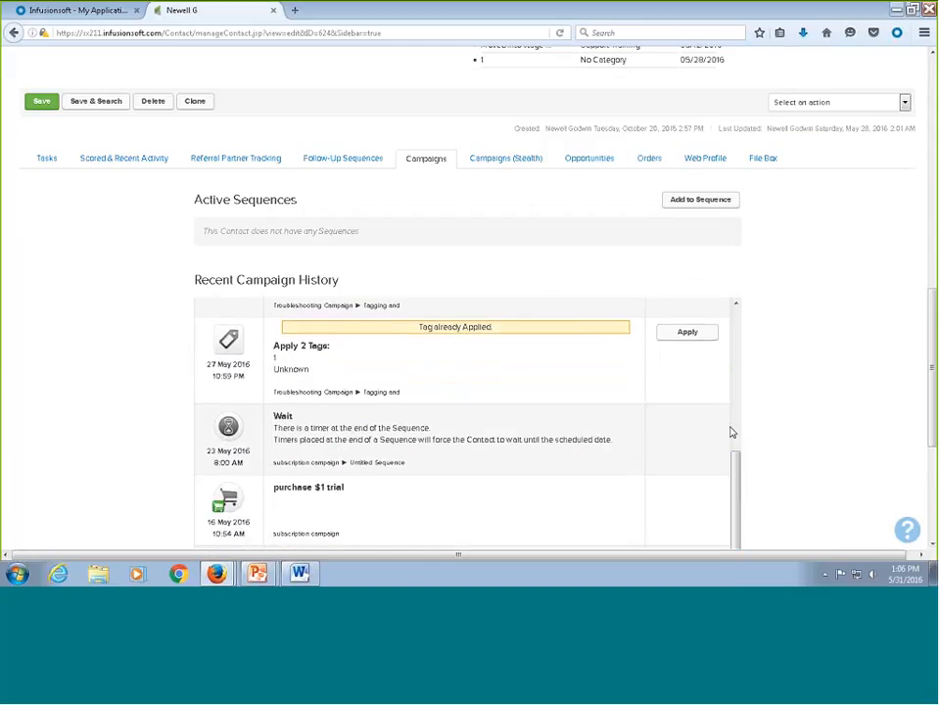
pyautogui.scroll(3, 730, 430)
pyautogui.scroll(-4, 741, 440)
pyautogui.scroll(5, 731, 361)
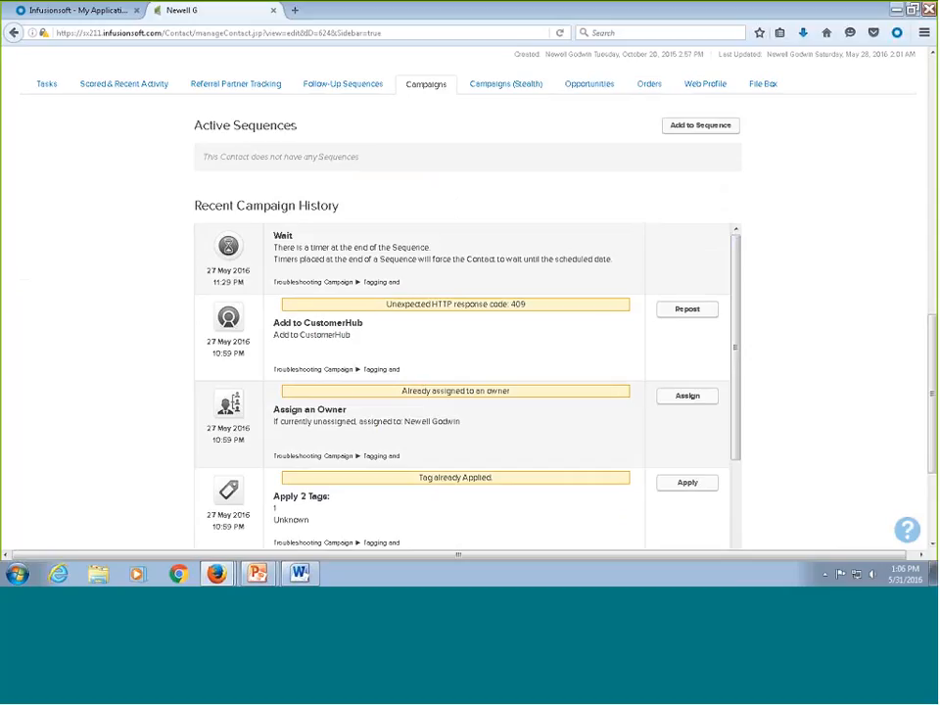
pyautogui.scroll(10, 802, 319)
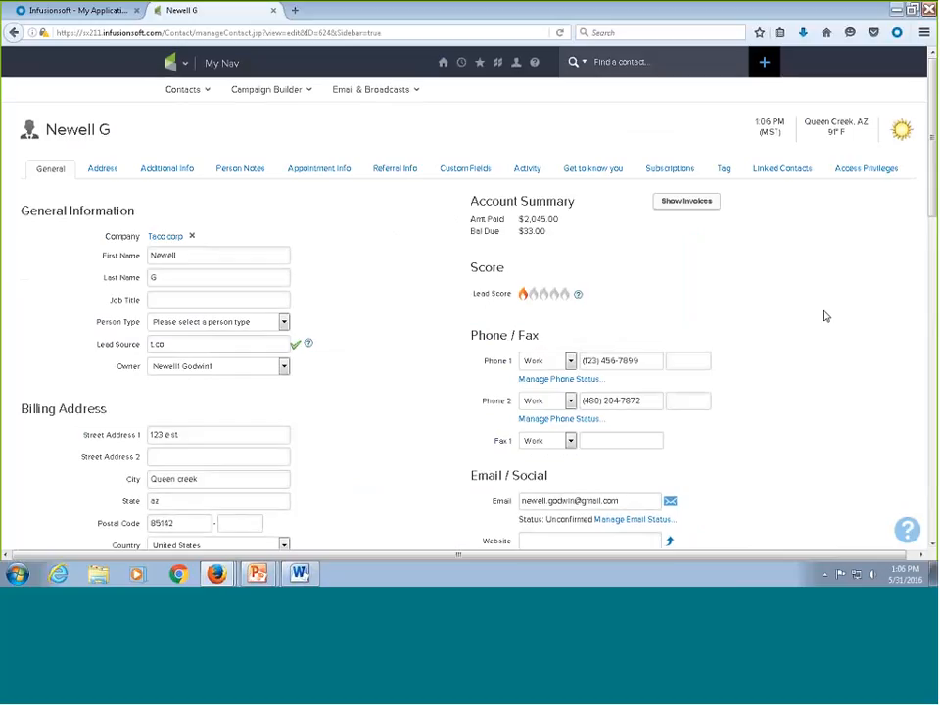
# Open the Test email in the recently used Testing campaign and show the recipients available for a test send
pyautogui.moveTo(462, 63)
pyautogui.click(461, 64)
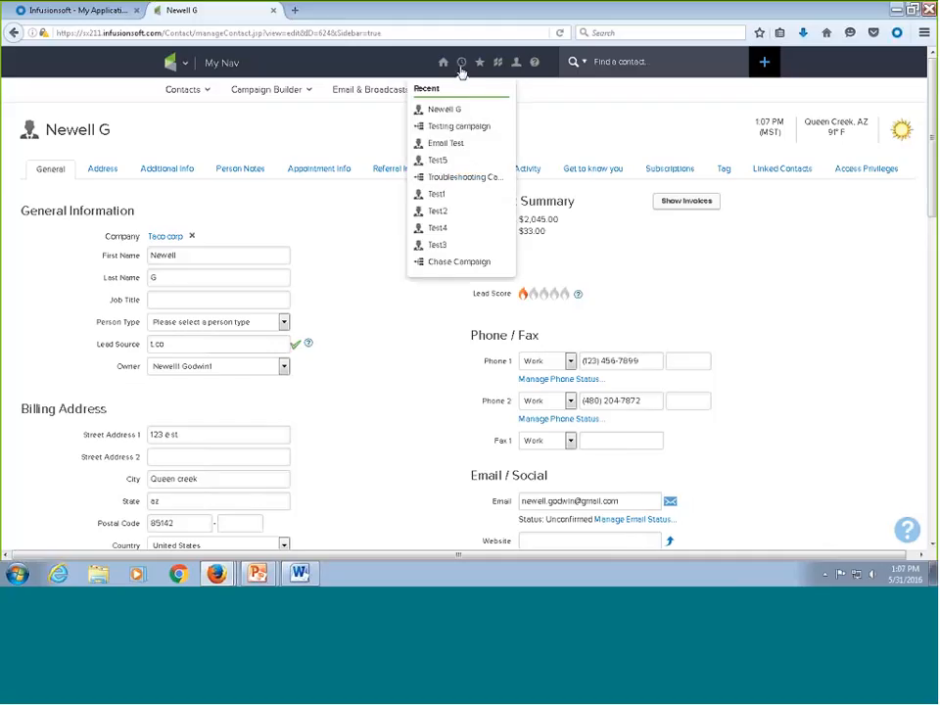
pyautogui.click(445, 126)
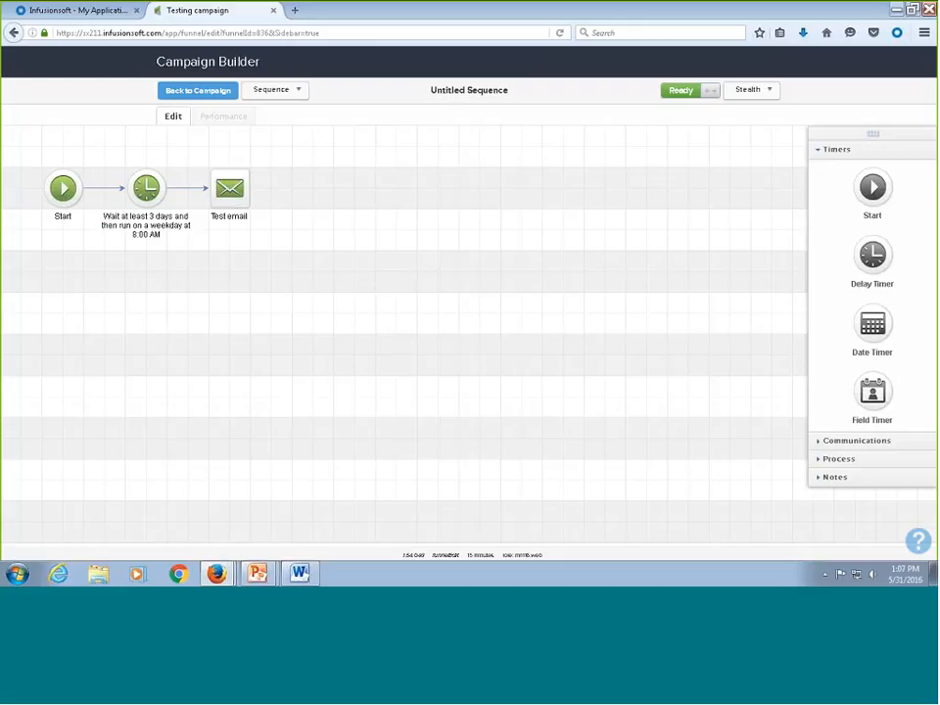
pyautogui.doubleClick(229, 188)
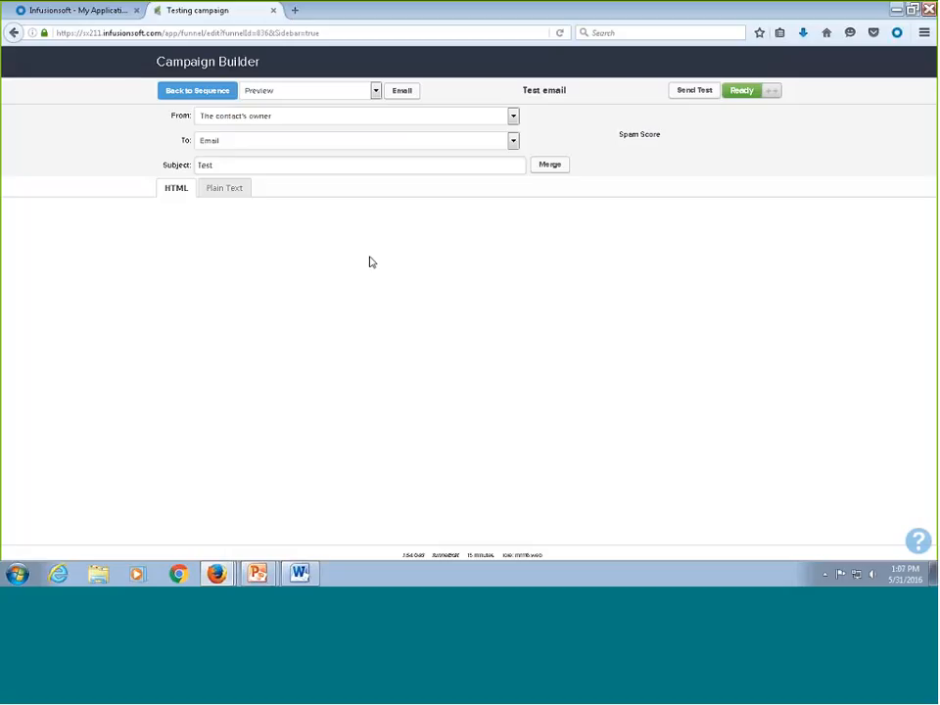
pyautogui.click(691, 93)
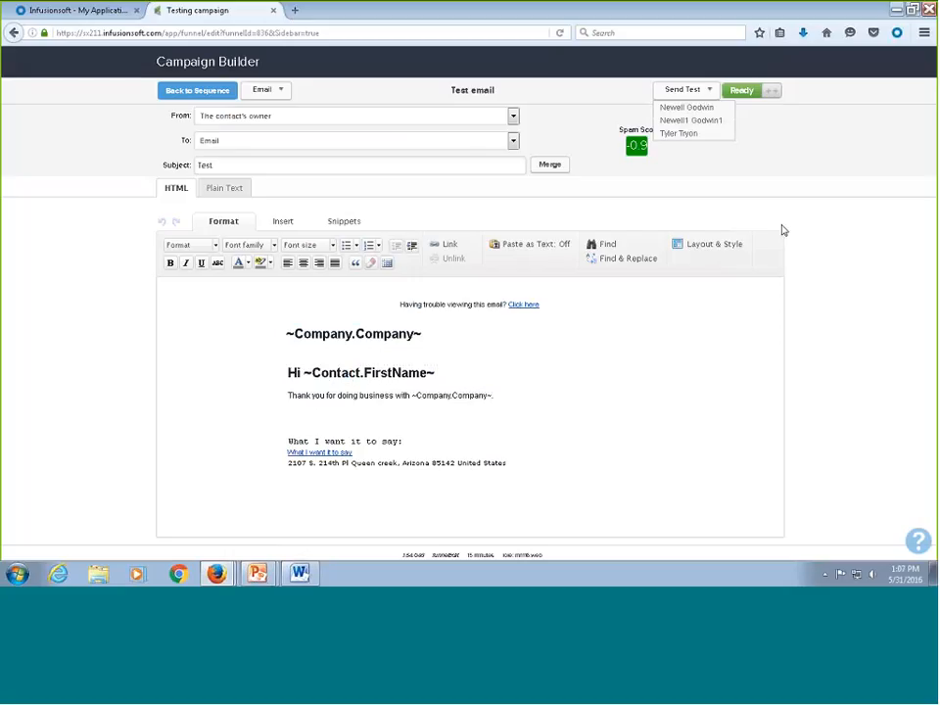
# Leave the Test email, recheck the Untitled Sequence in the Testing campaign, and return to the list of campaigns
pyautogui.click(197, 91)
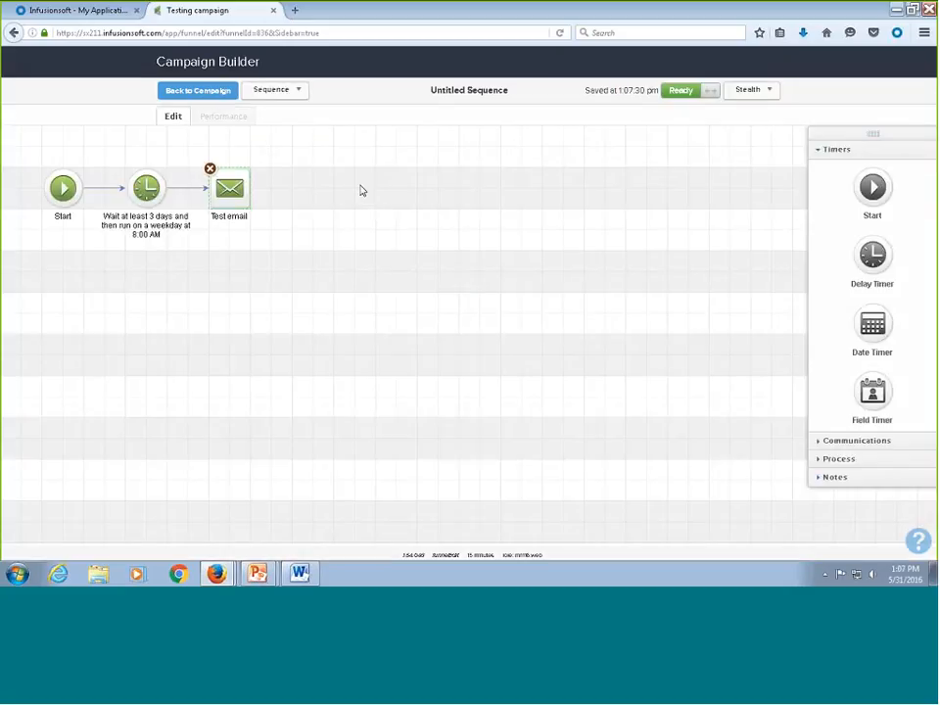
pyautogui.click(220, 95)
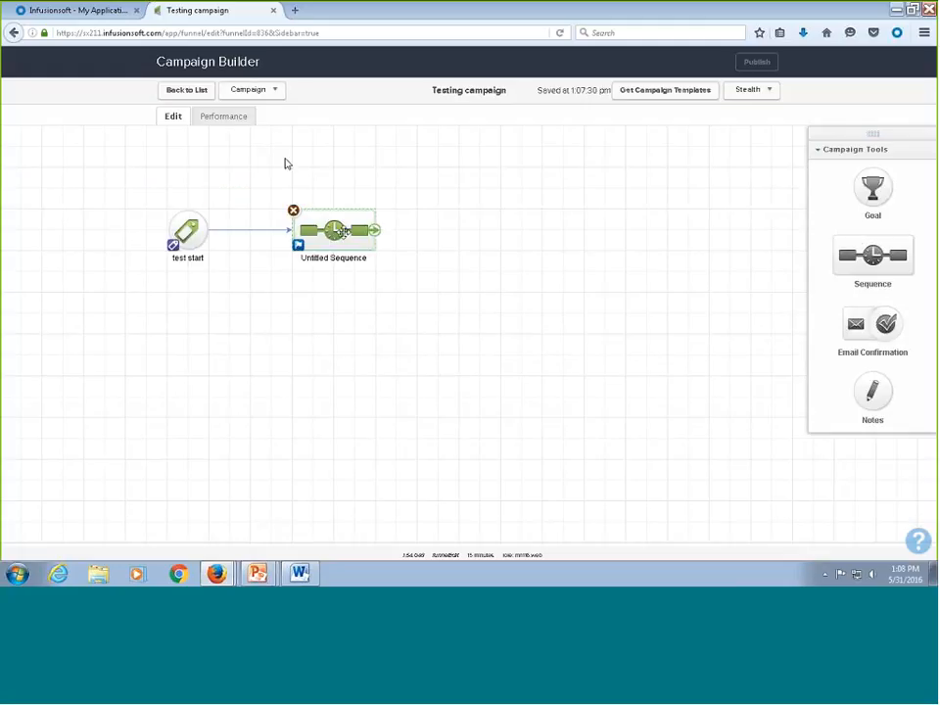
pyautogui.doubleClick(343, 233)
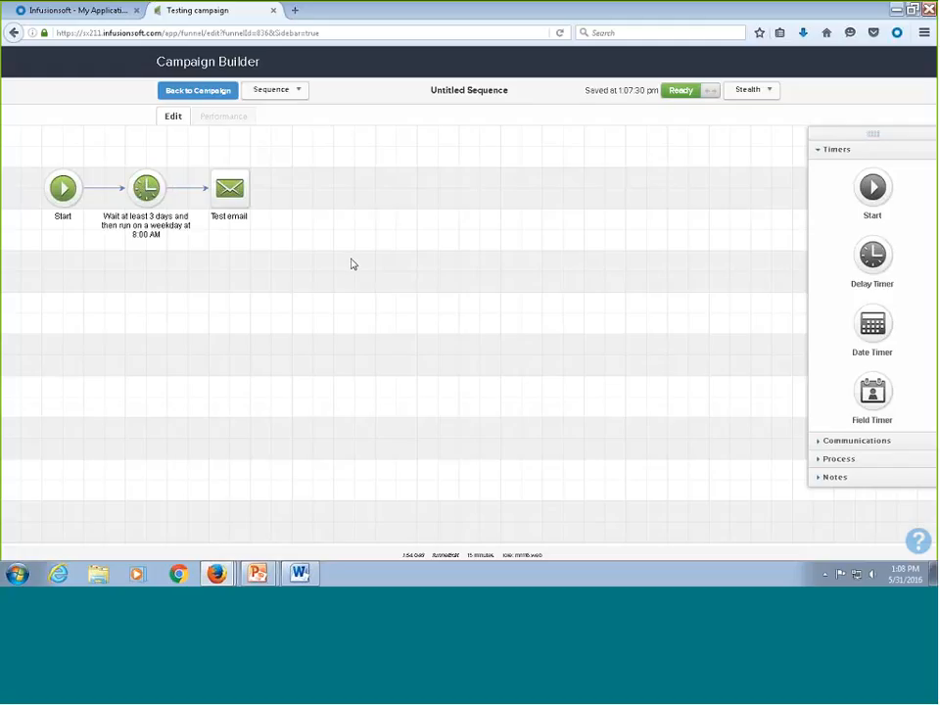
pyautogui.click(216, 97)
pyautogui.click(188, 90)
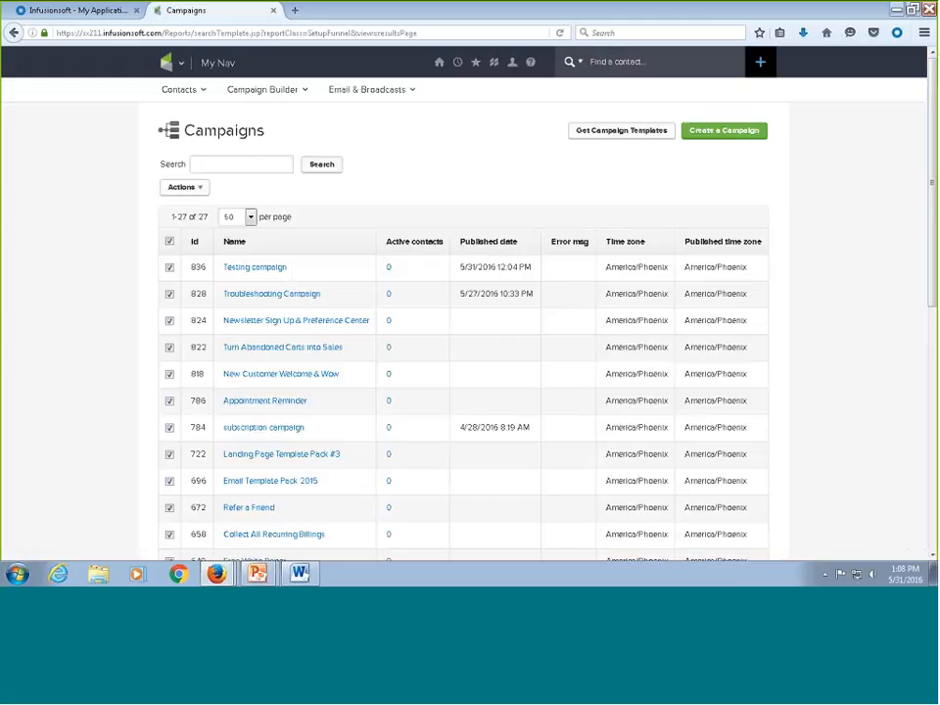
# Open the recently viewed Email Test contact and display its active sequences, campaign history and upcoming campaign items
pyautogui.click(458, 62)
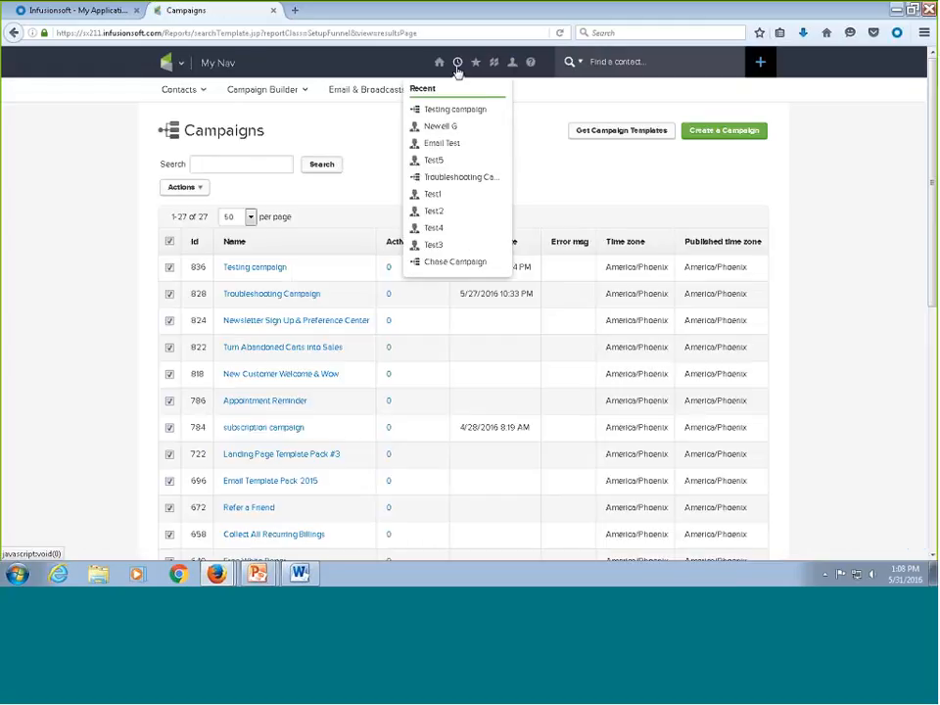
pyautogui.click(443, 143)
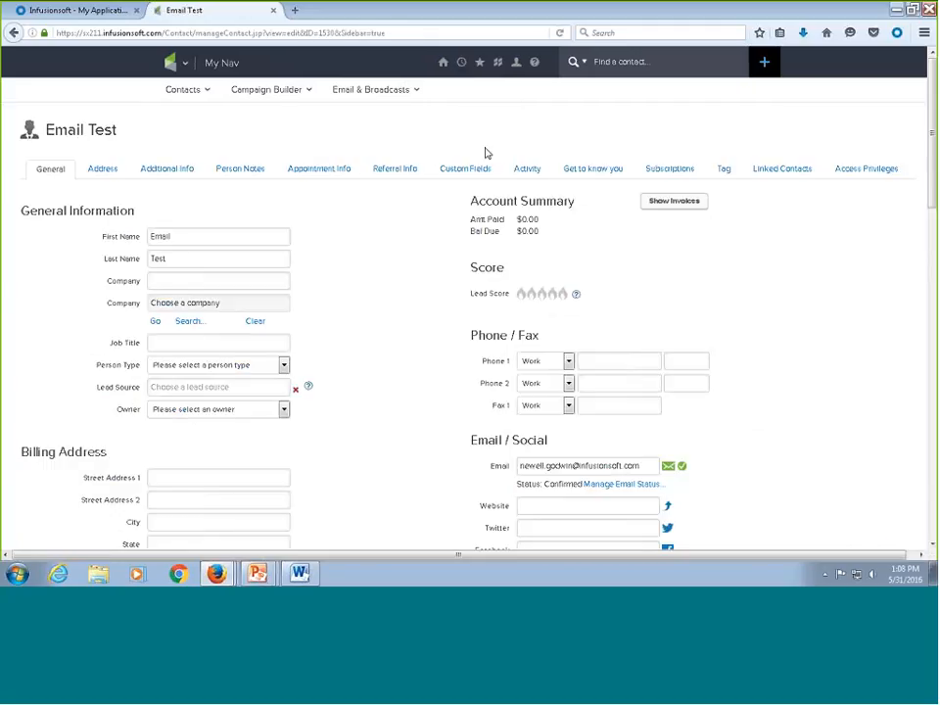
pyautogui.scroll(-2, 566, 434)
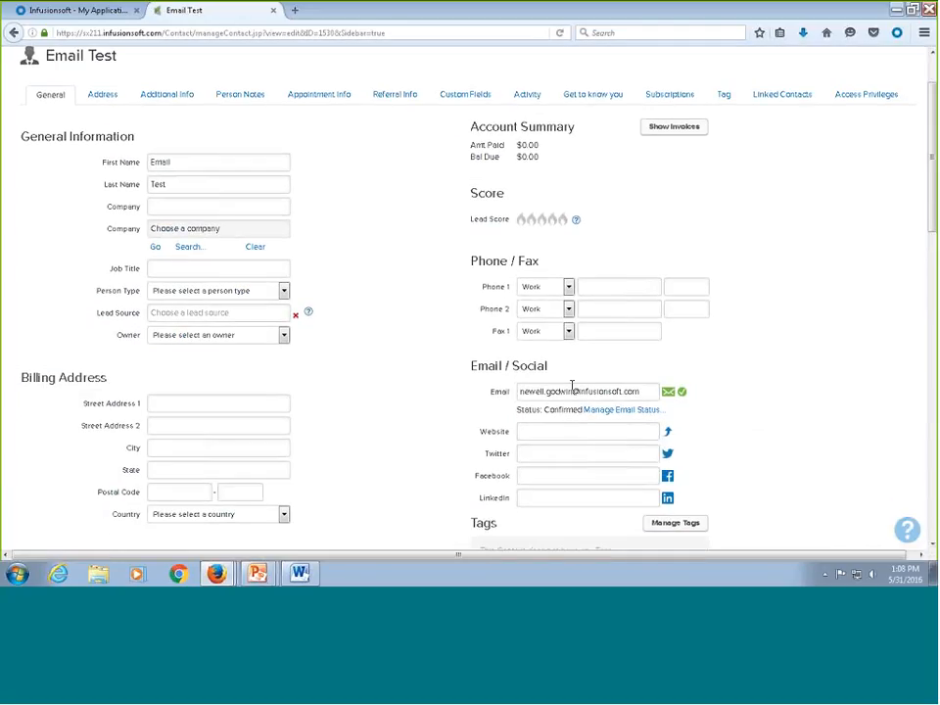
pyautogui.scroll(-8, 434, 307)
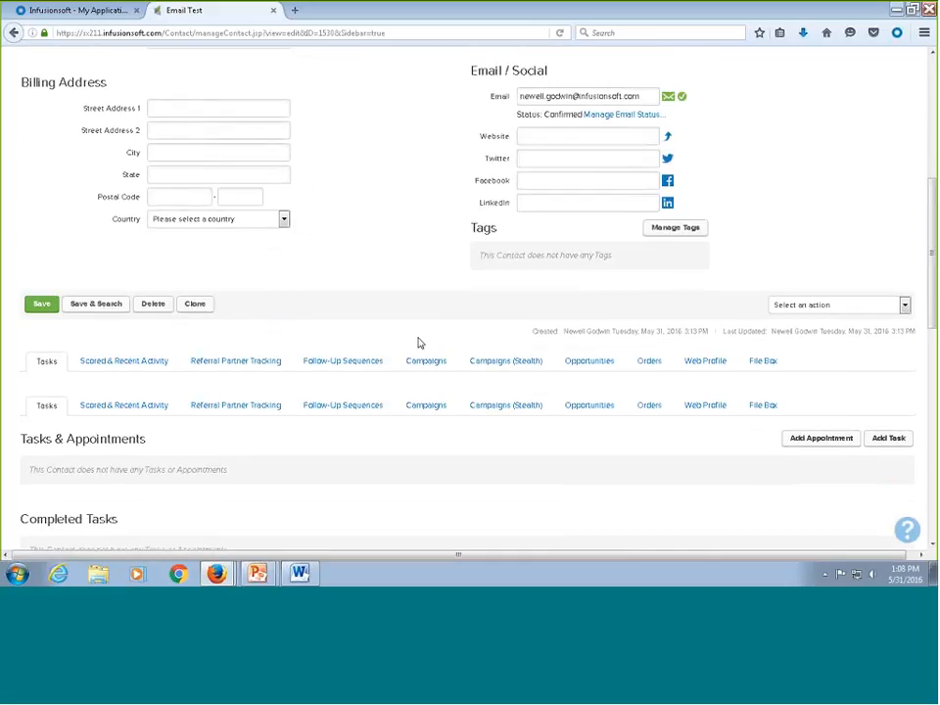
pyautogui.click(426, 405)
pyautogui.scroll(-5, 410, 341)
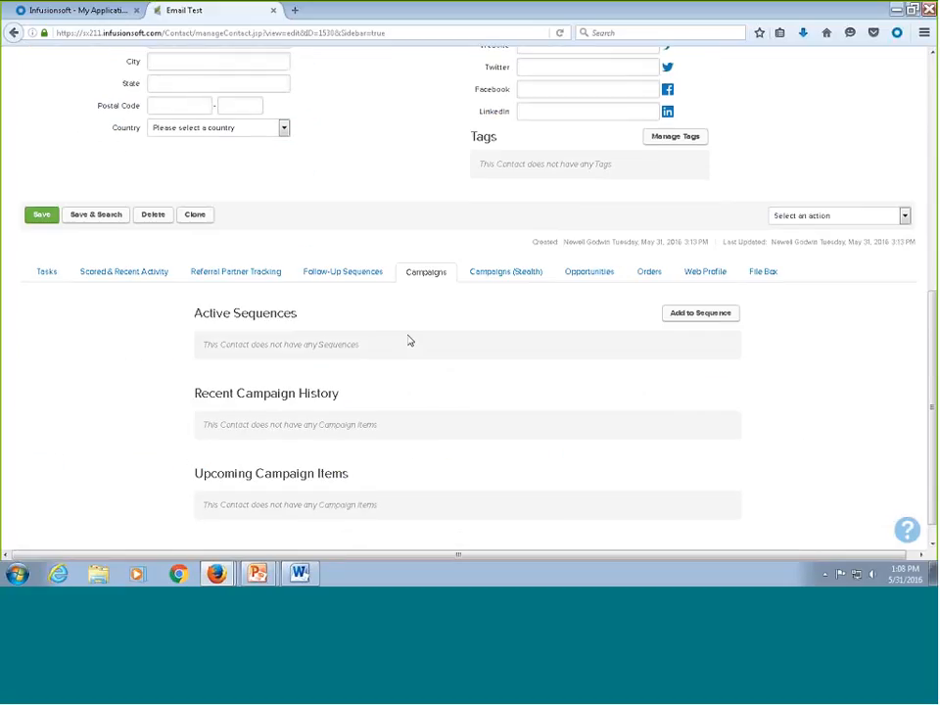
pyautogui.scroll(-1, 410, 340)
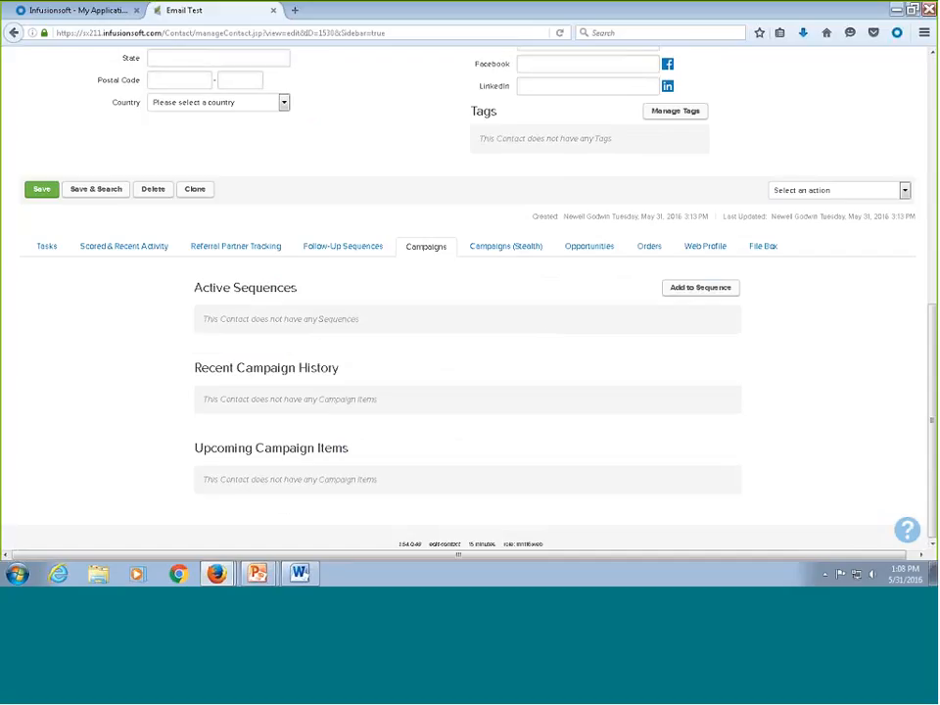
# Add the contact to the Testing campaign's Untitled Sequence and send its upcoming Test email immediately
pyautogui.click(694, 290)
pyautogui.click(340, 298)
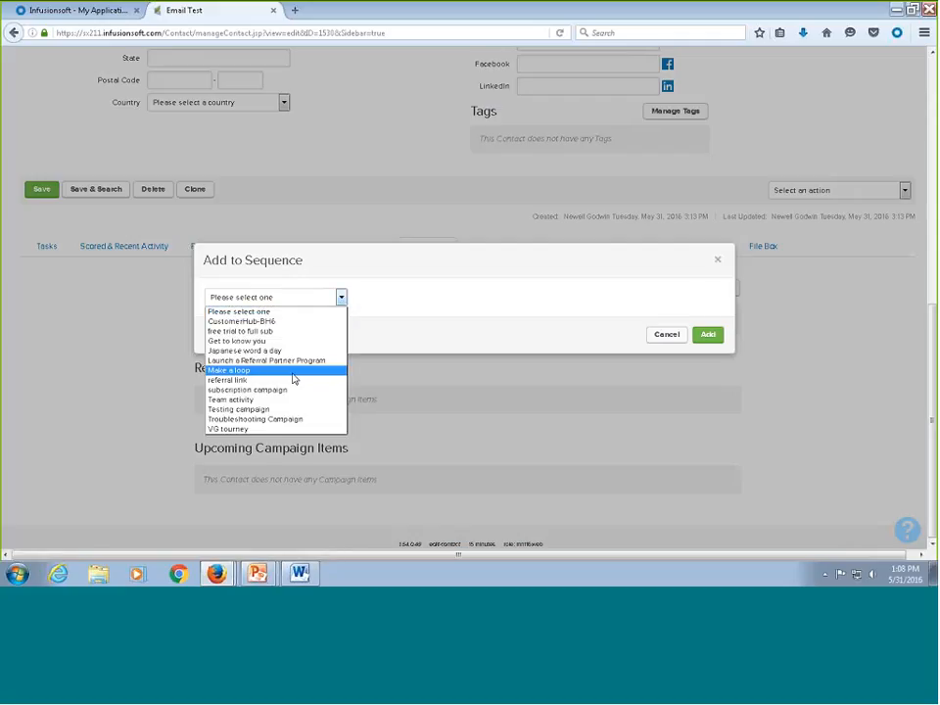
pyautogui.click(280, 409)
pyautogui.click(392, 297)
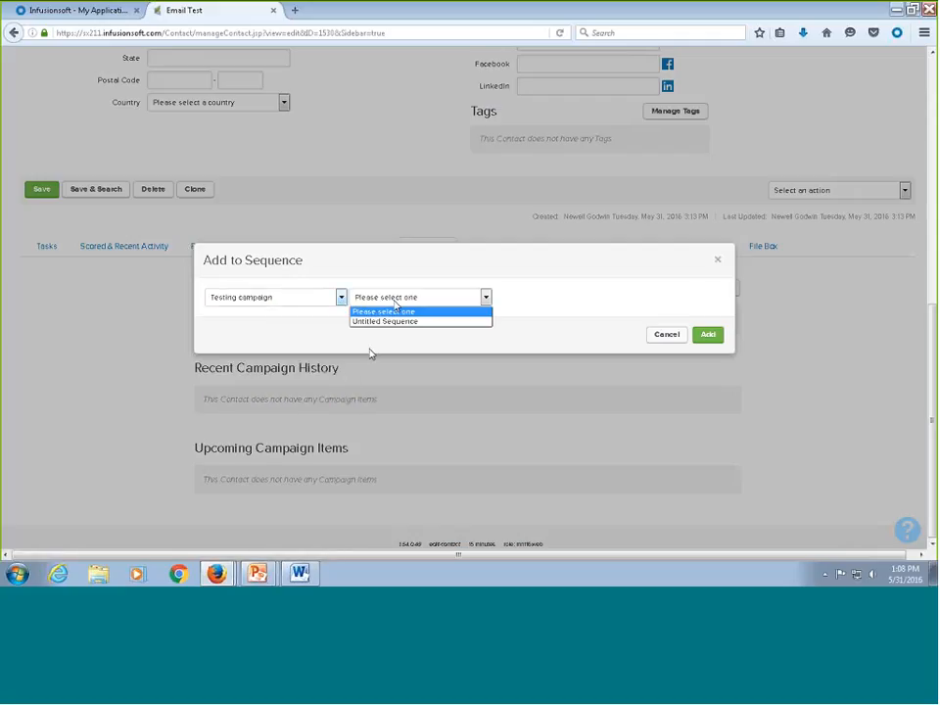
pyautogui.click(389, 321)
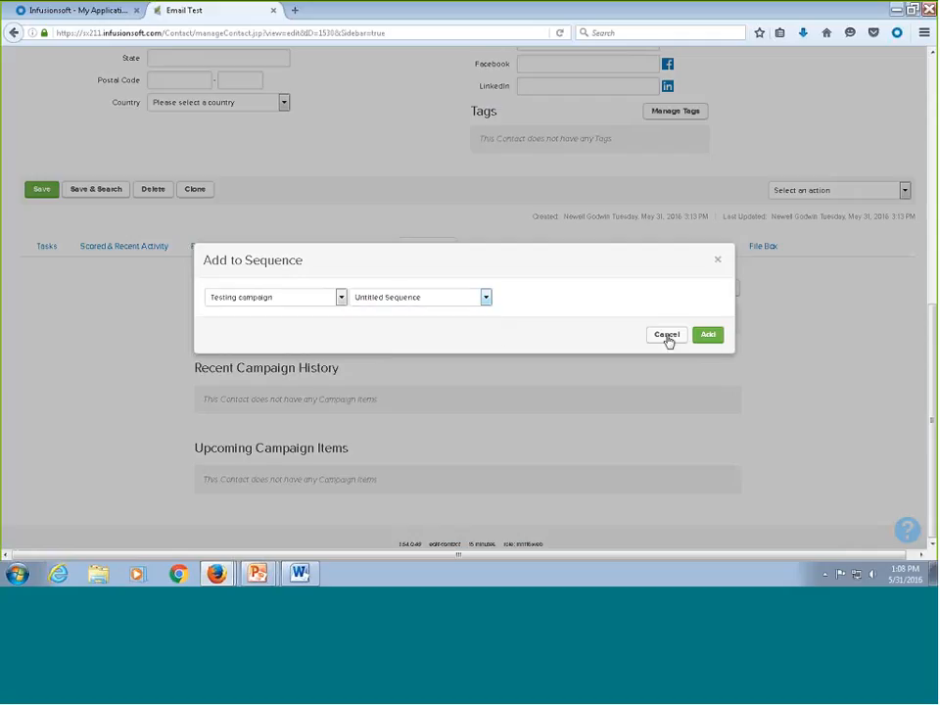
pyautogui.click(707, 335)
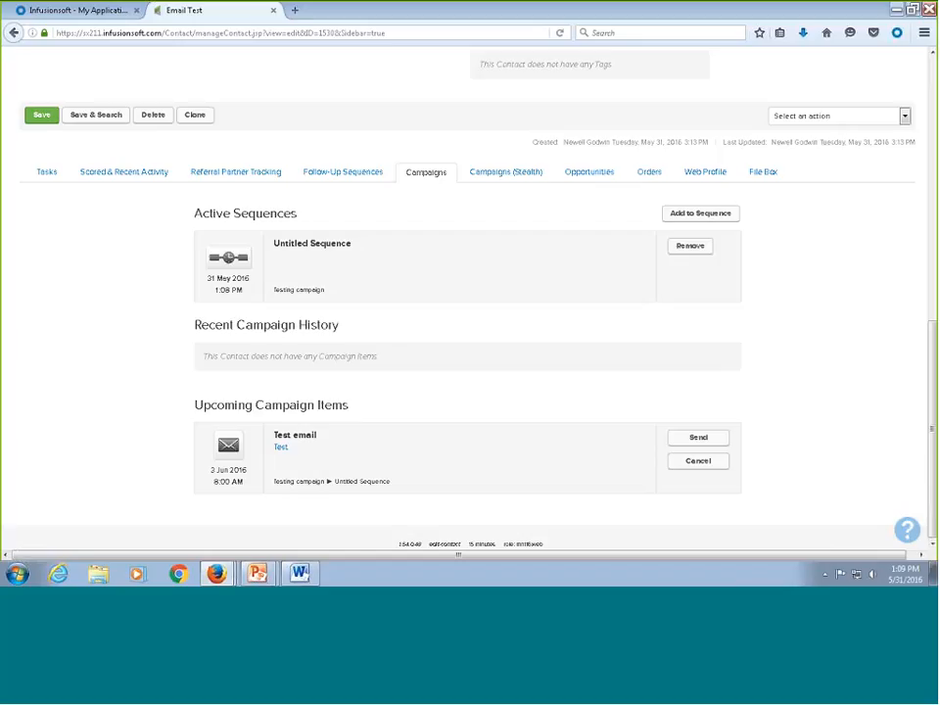
pyautogui.click(692, 439)
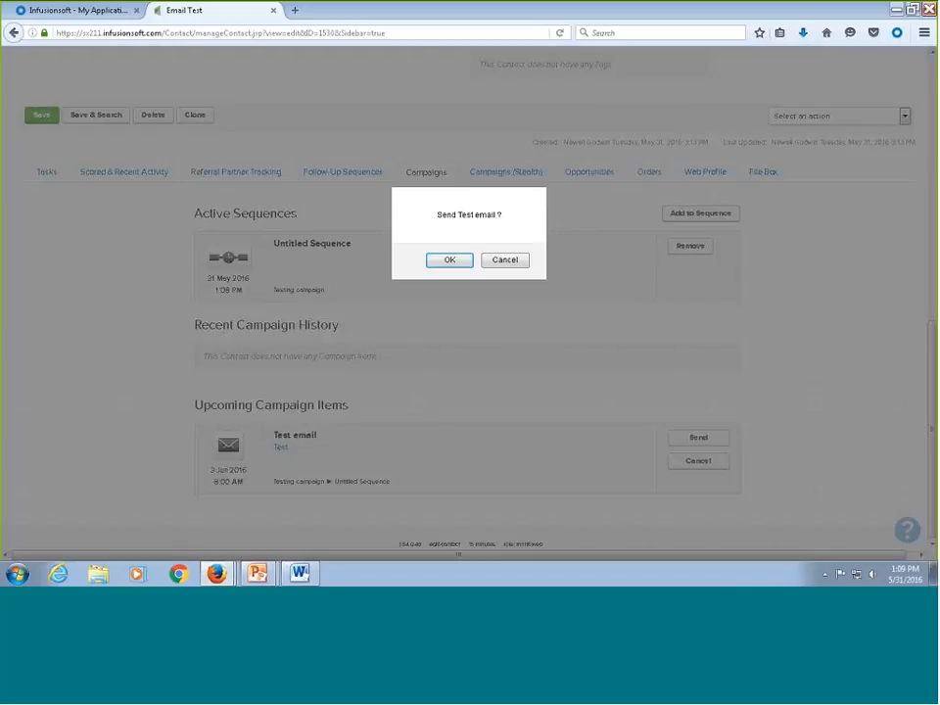
pyautogui.click(466, 262)
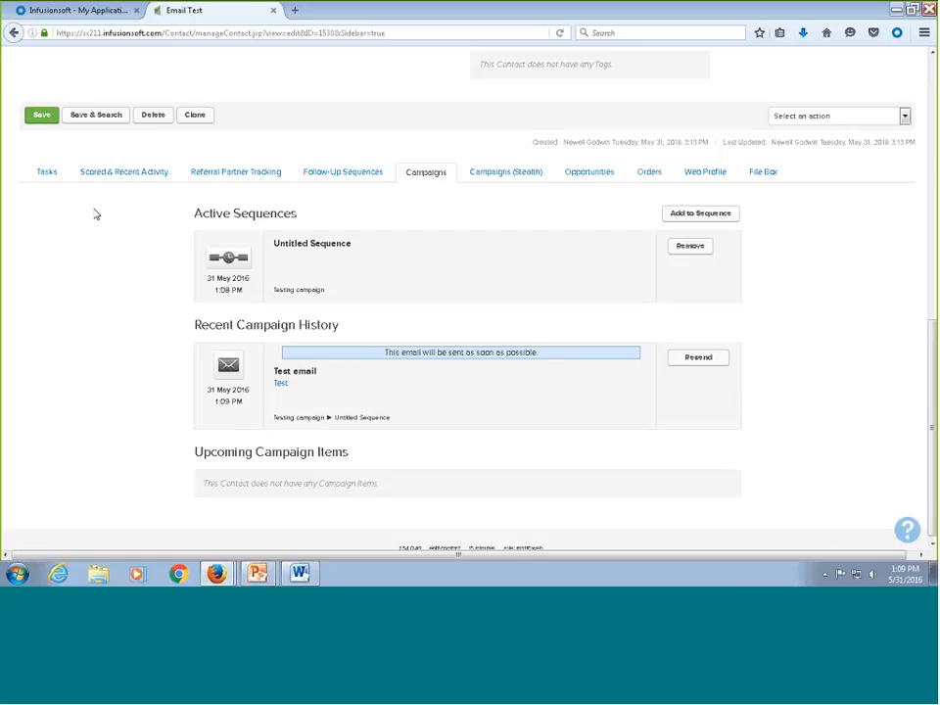
# Check the Email Test contact's Recent Email History for the sent campaign email, and return to the start of the record
pyautogui.click(50, 183)
pyautogui.scroll(-5, 329, 279)
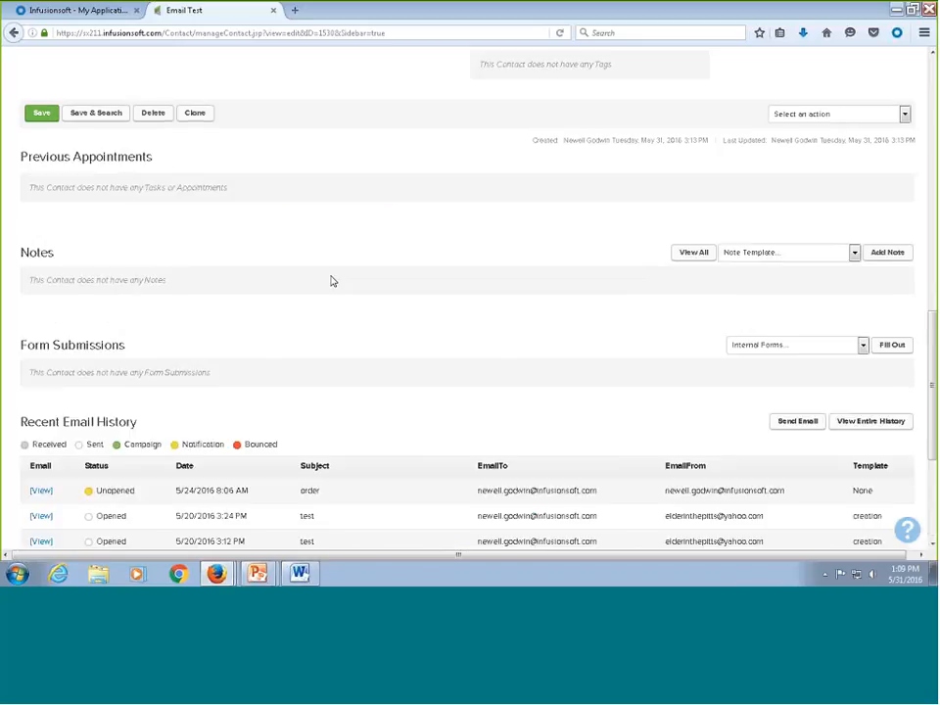
pyautogui.scroll(2, 308, 308)
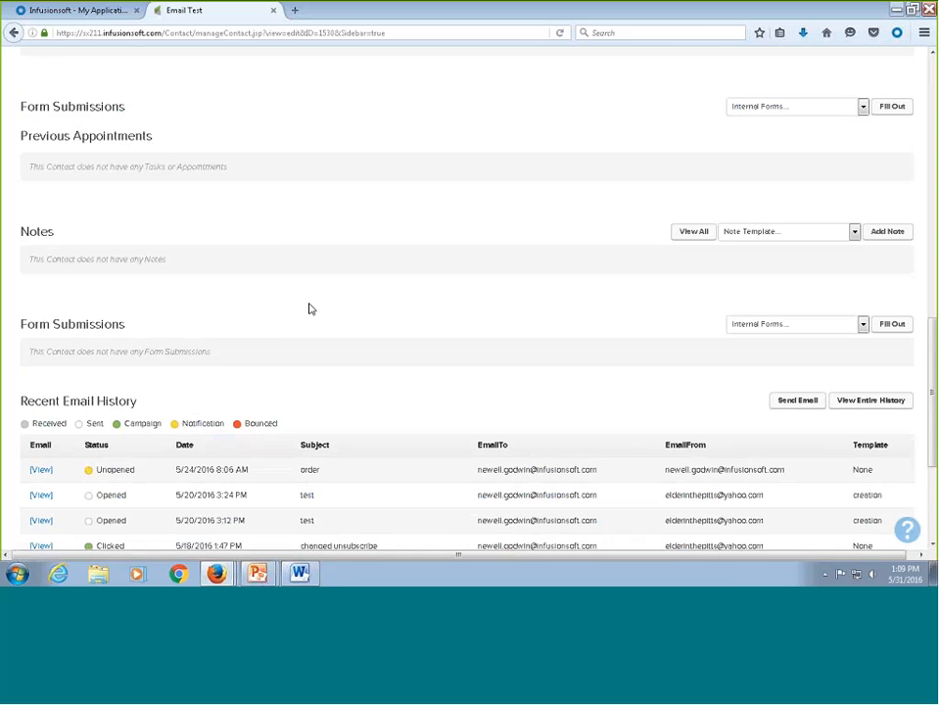
pyautogui.scroll(10, 339, 324)
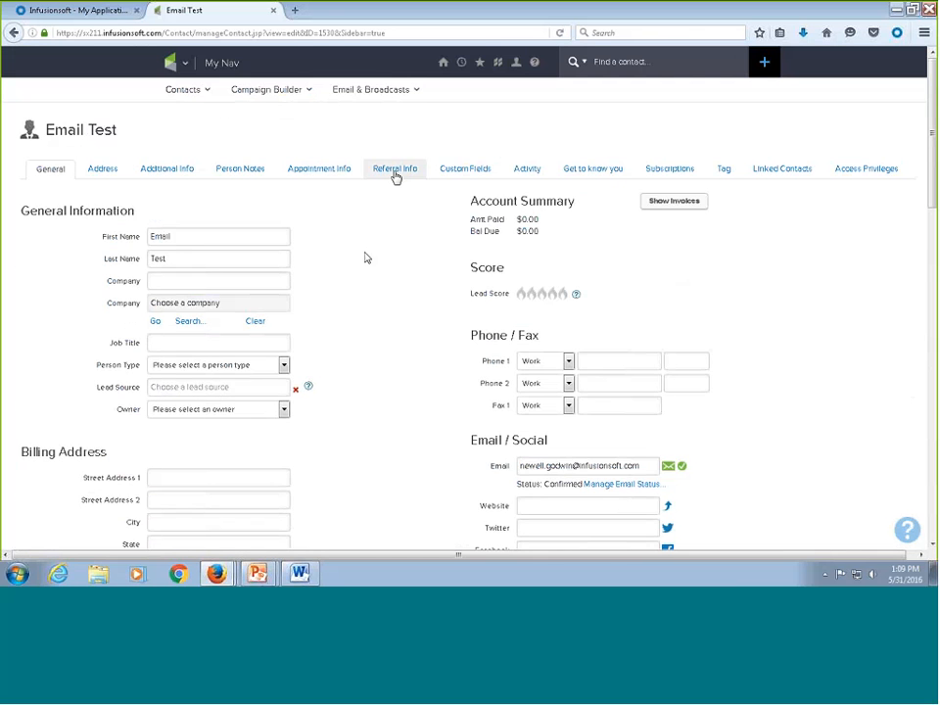
# Reopen the Email Test contact, view the most recent campaign email in its Recent Email History, and close the message
pyautogui.click(461, 62)
pyautogui.click(382, 171)
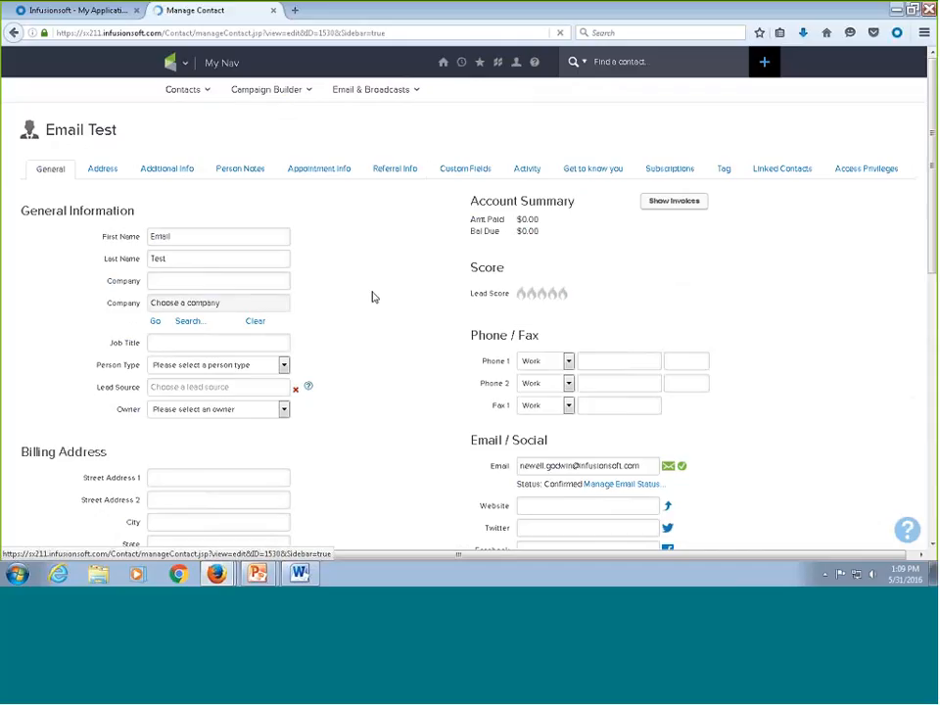
pyautogui.scroll(-1, 387, 278)
pyautogui.scroll(-12, 386, 278)
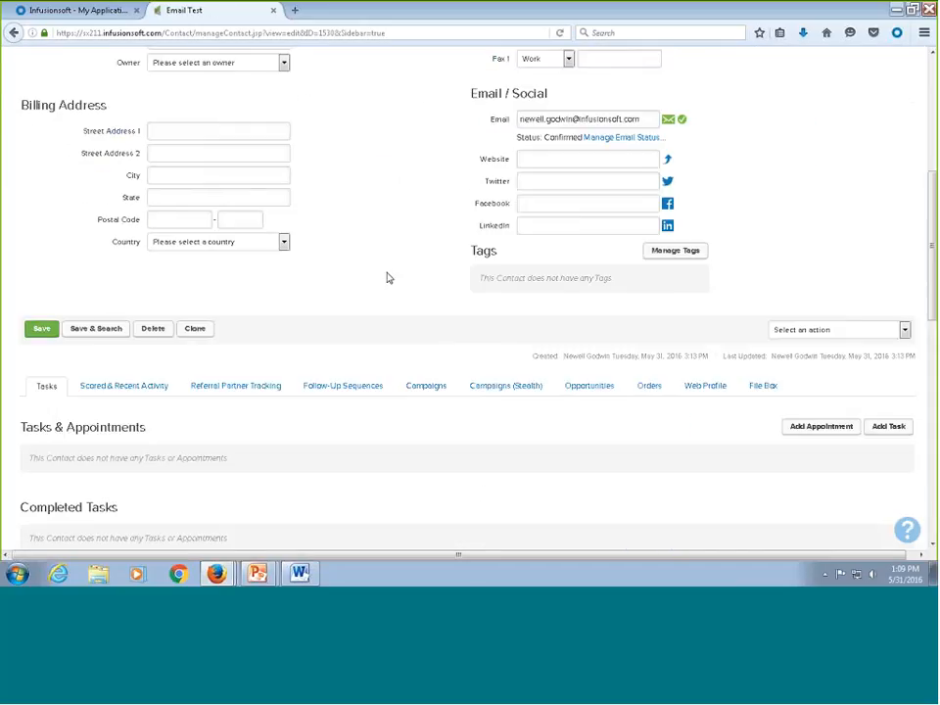
pyautogui.scroll(-1, 392, 319)
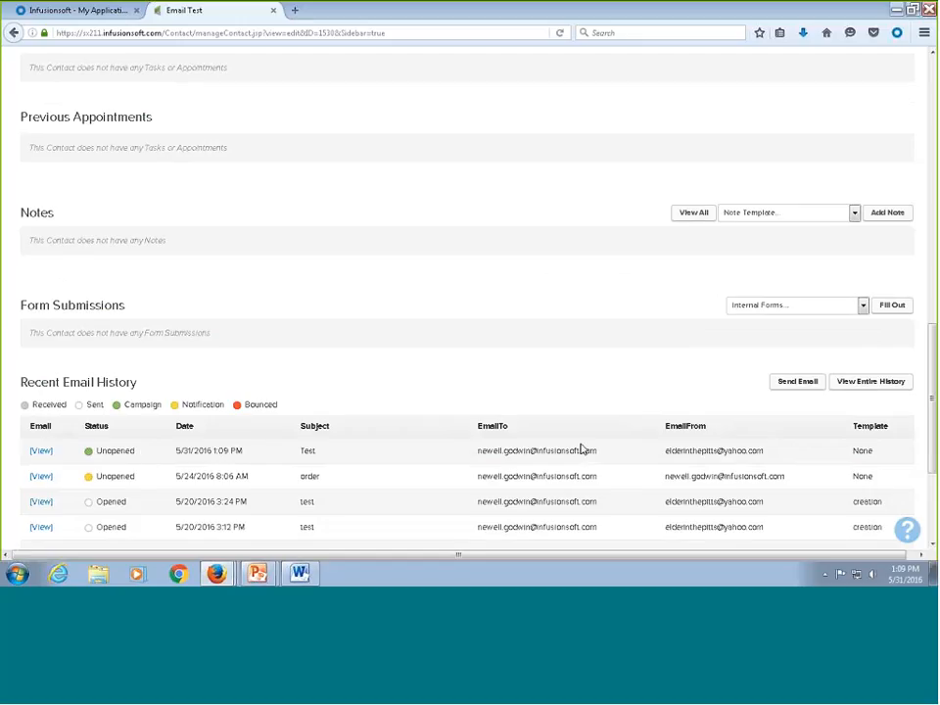
pyautogui.click(40, 451)
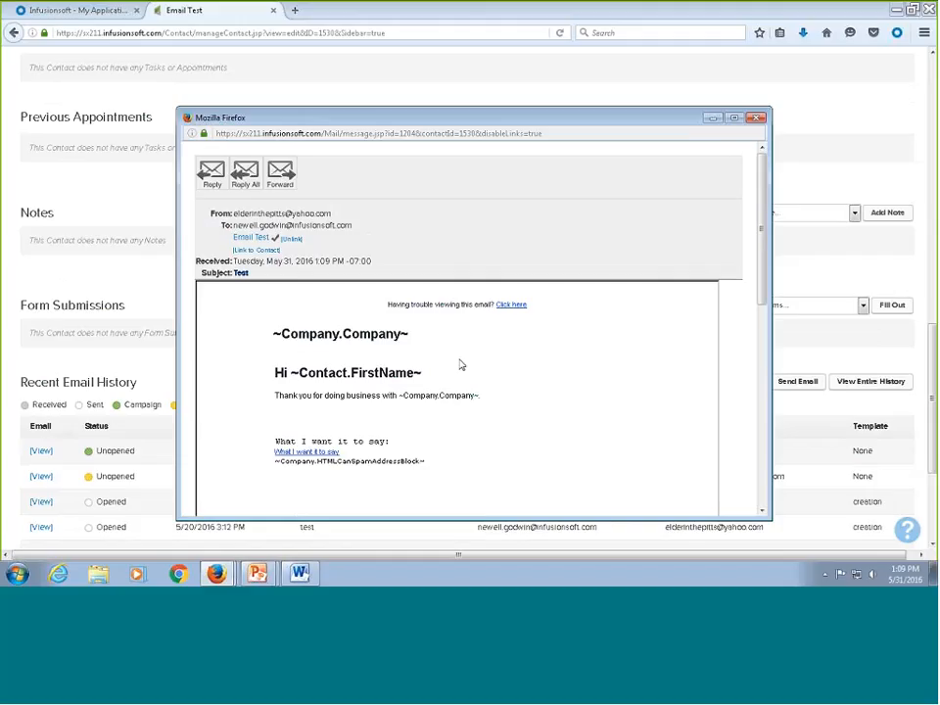
pyautogui.click(756, 118)
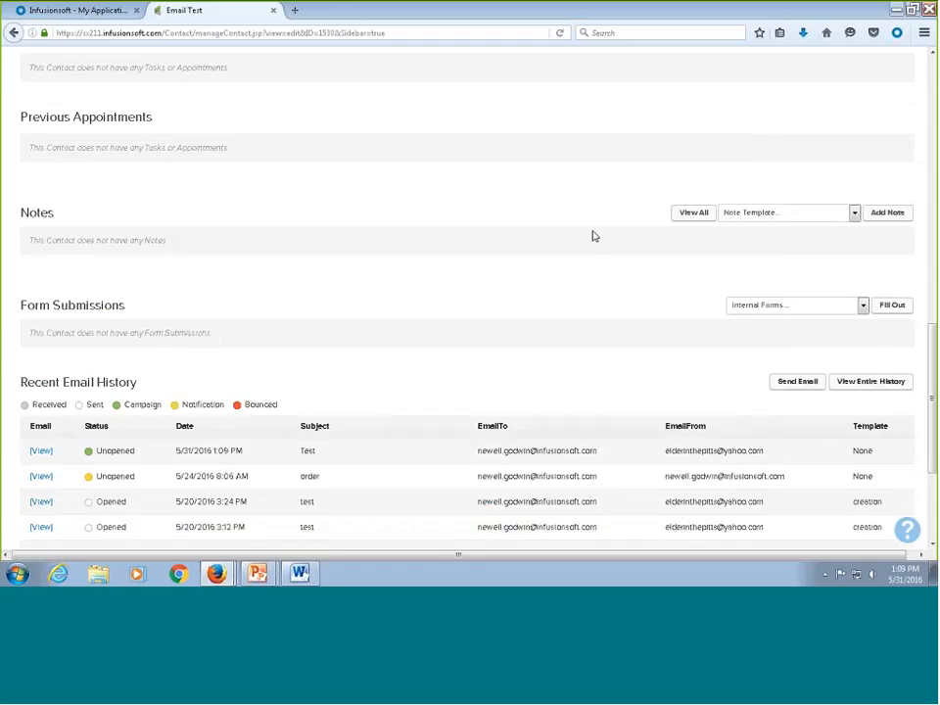
# Show the contact's campaign records, preview the Test email from Recent Campaign History, and close the preview
pyautogui.scroll(5, 472, 305)
pyautogui.click(426, 212)
pyautogui.scroll(-3, 384, 371)
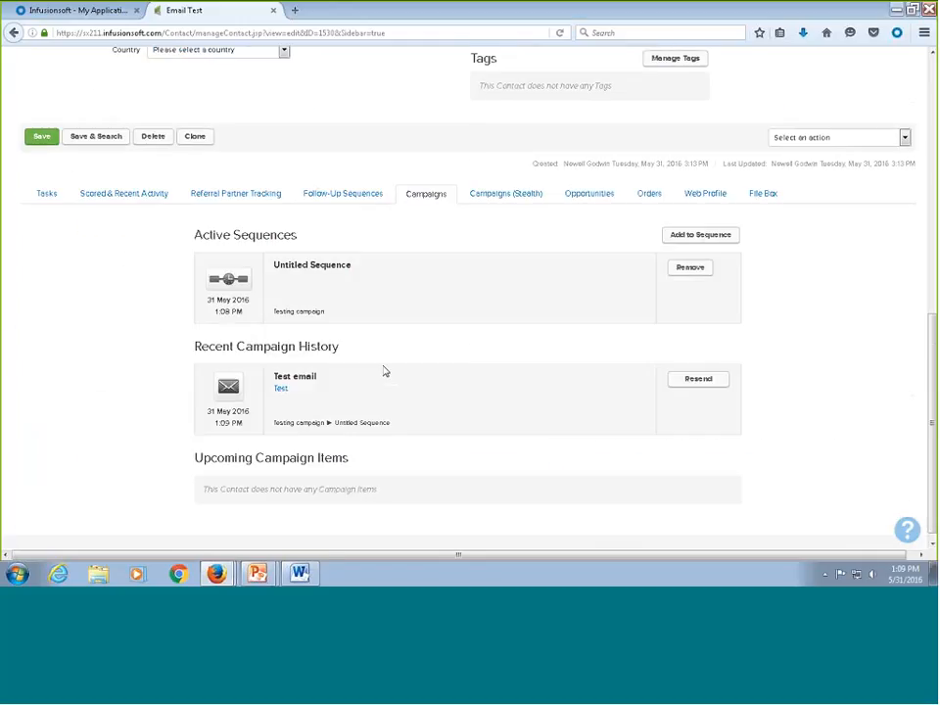
pyautogui.click(296, 376)
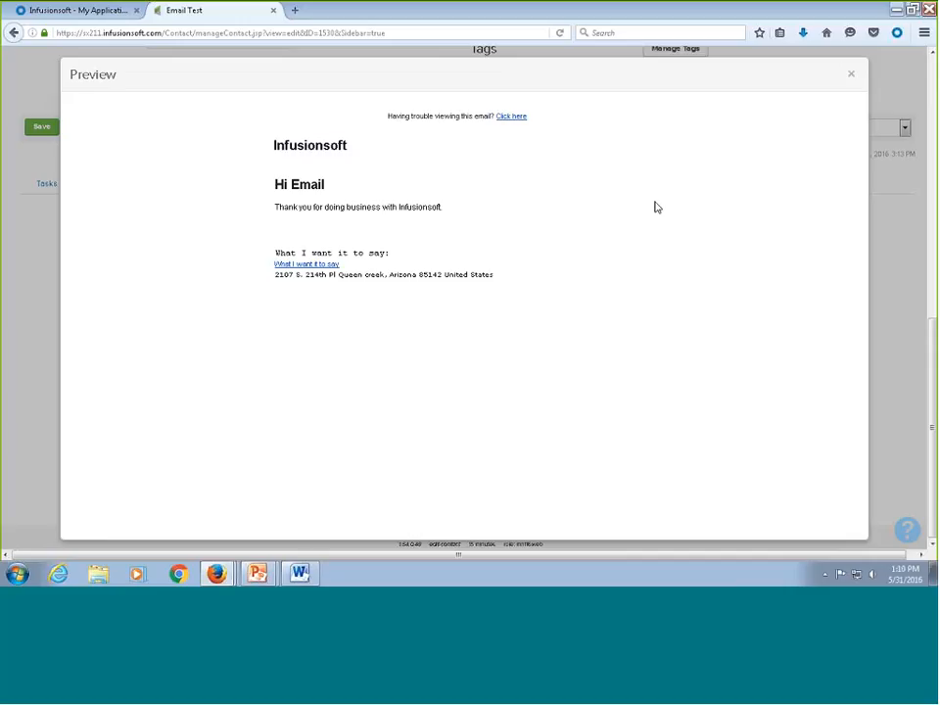
pyautogui.click(851, 73)
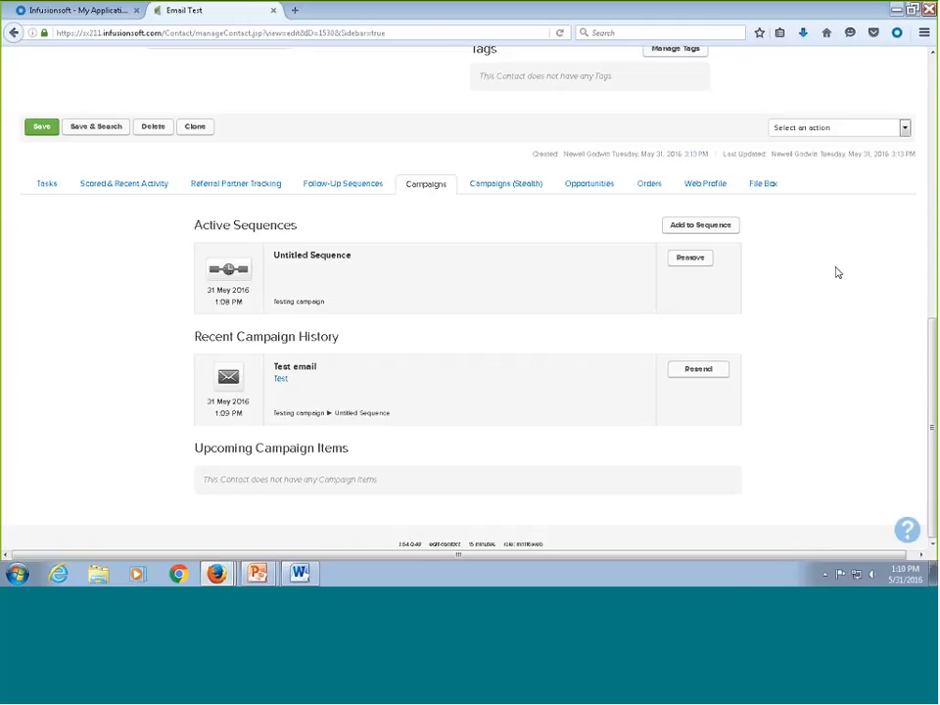
pyautogui.scroll(8, 839, 307)
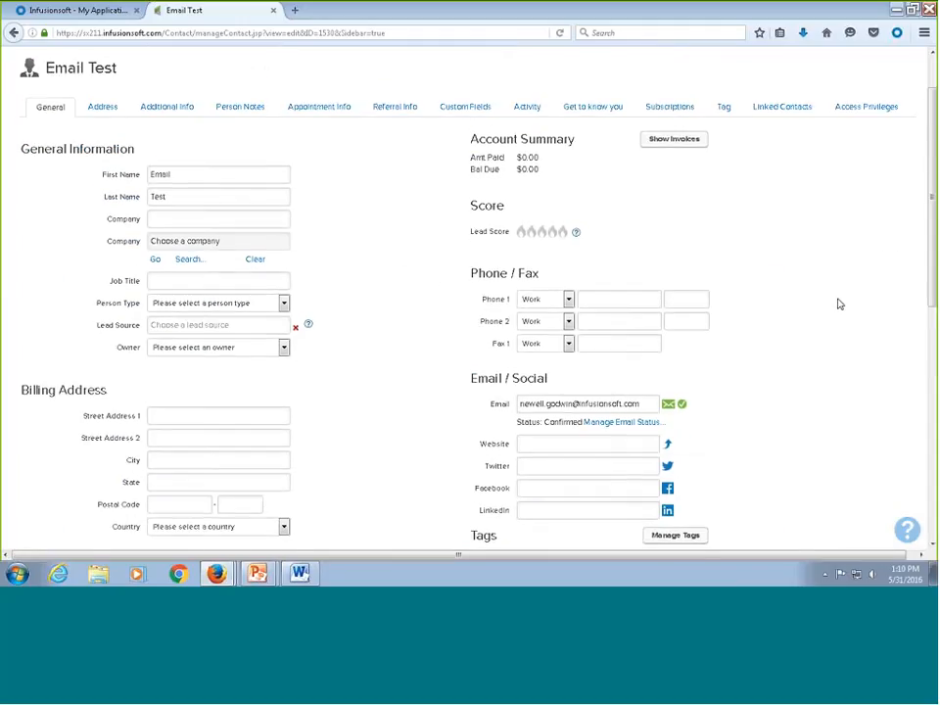
pyautogui.scroll(1, 839, 305)
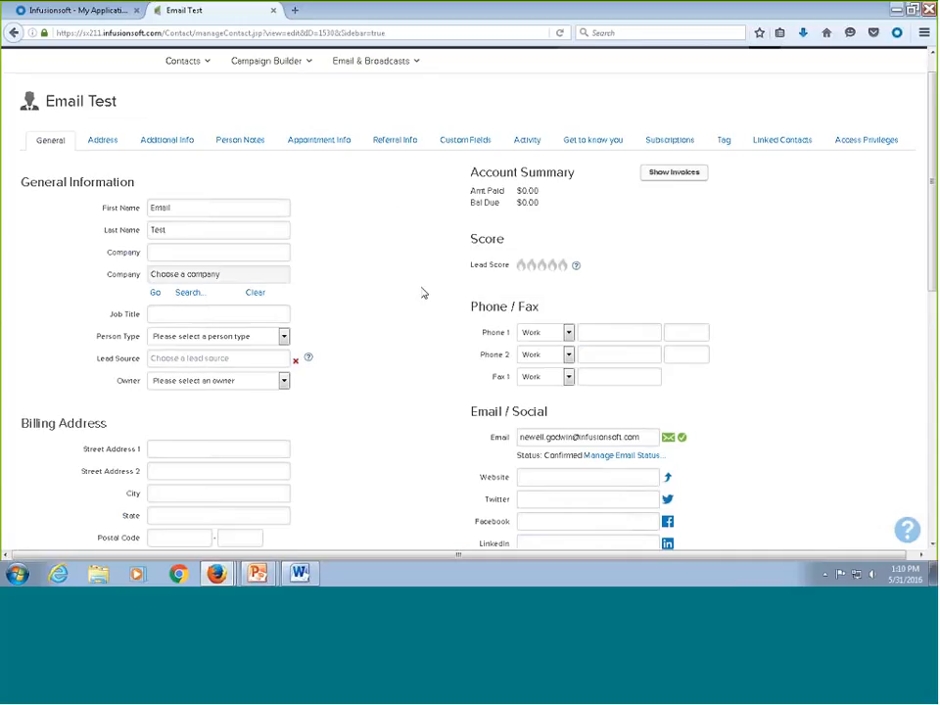
pyautogui.scroll(1, 413, 256)
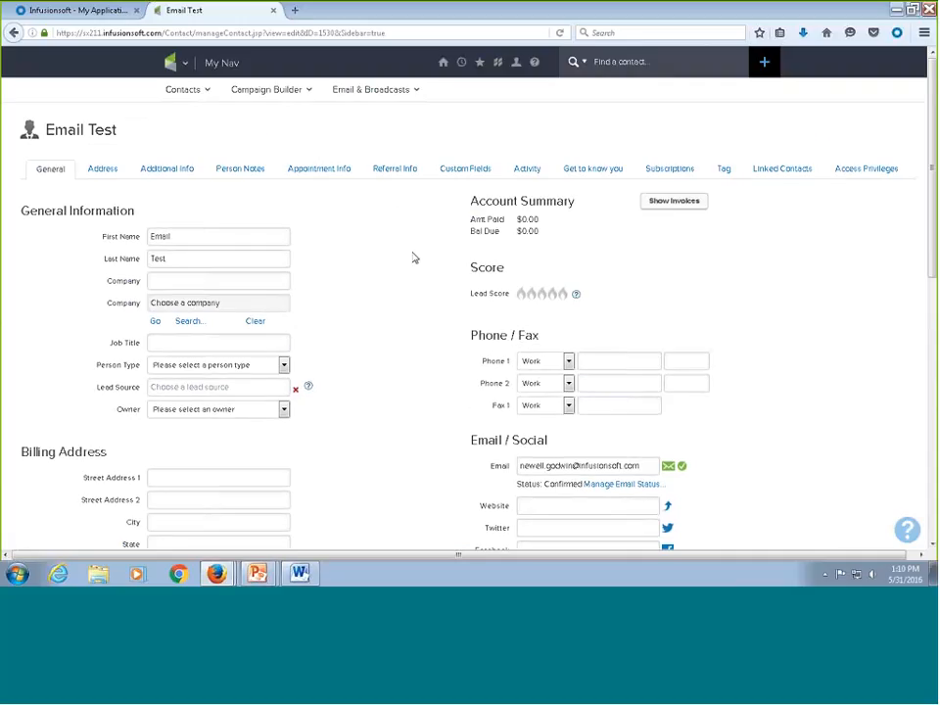
pyautogui.click(462, 63)
pyautogui.scroll(-3, 476, 172)
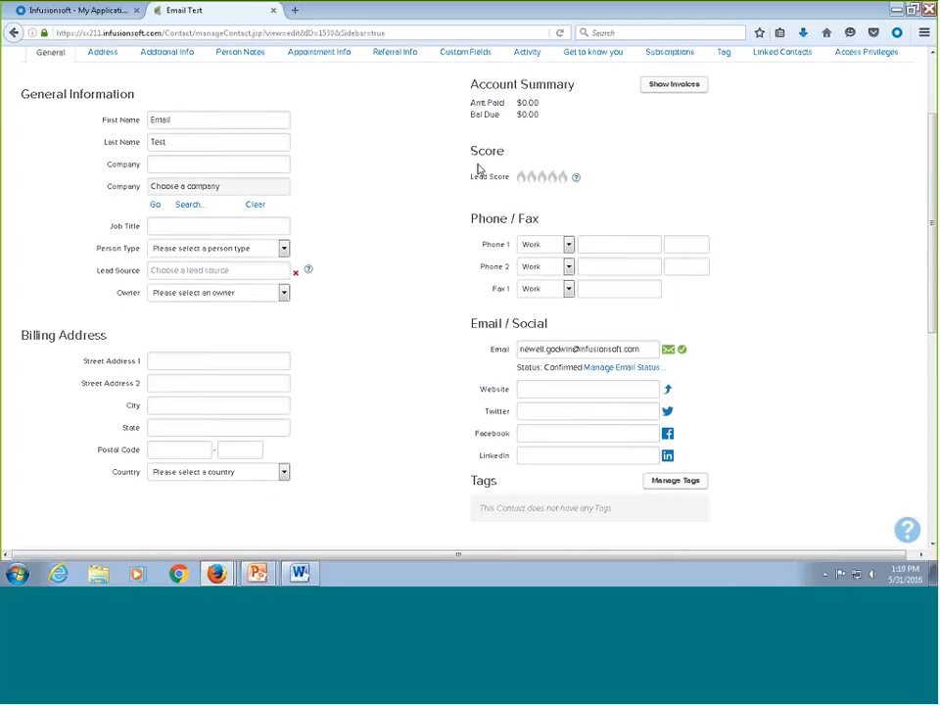
pyautogui.scroll(5, 473, 180)
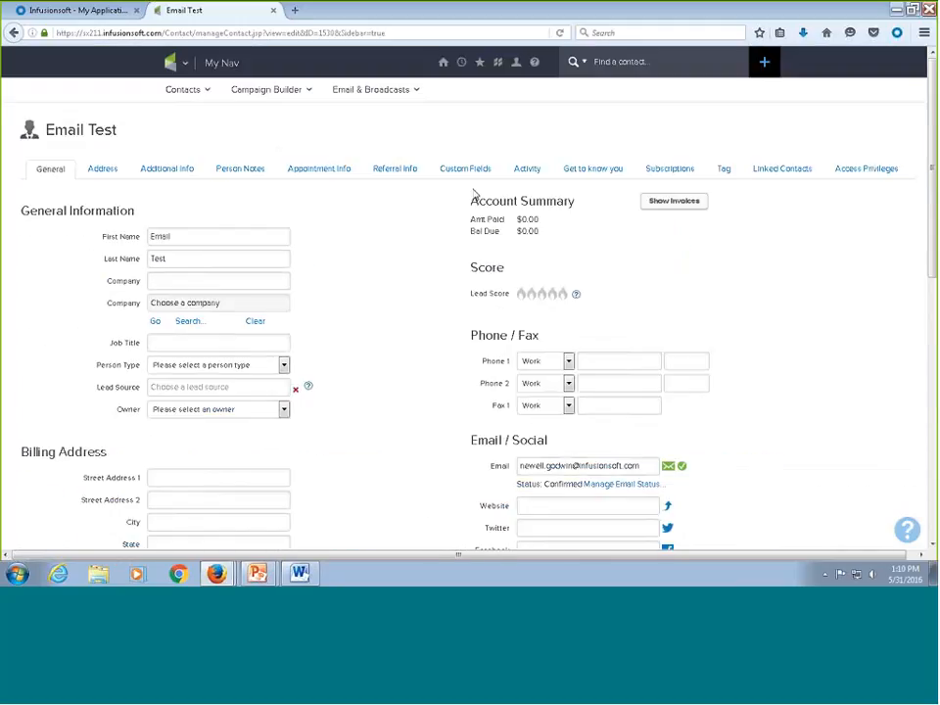
pyautogui.click(461, 63)
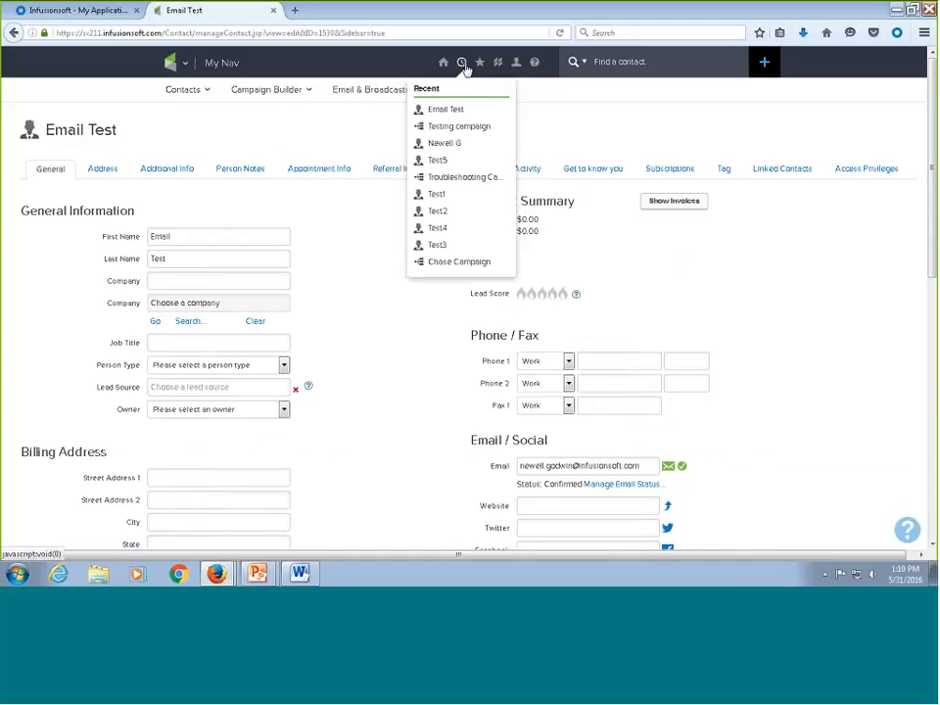
pyautogui.moveTo(437, 75)
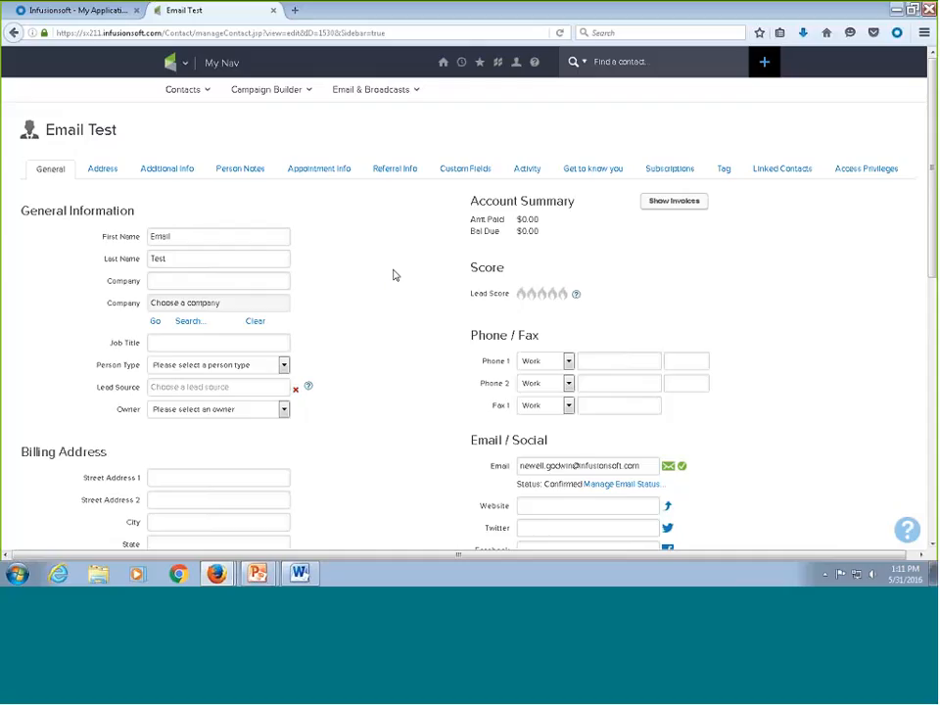
# Open the recently viewed Testing campaign, inspect the contents of its Untitled Sequence, and return to the campaign canvas
pyautogui.click(461, 62)
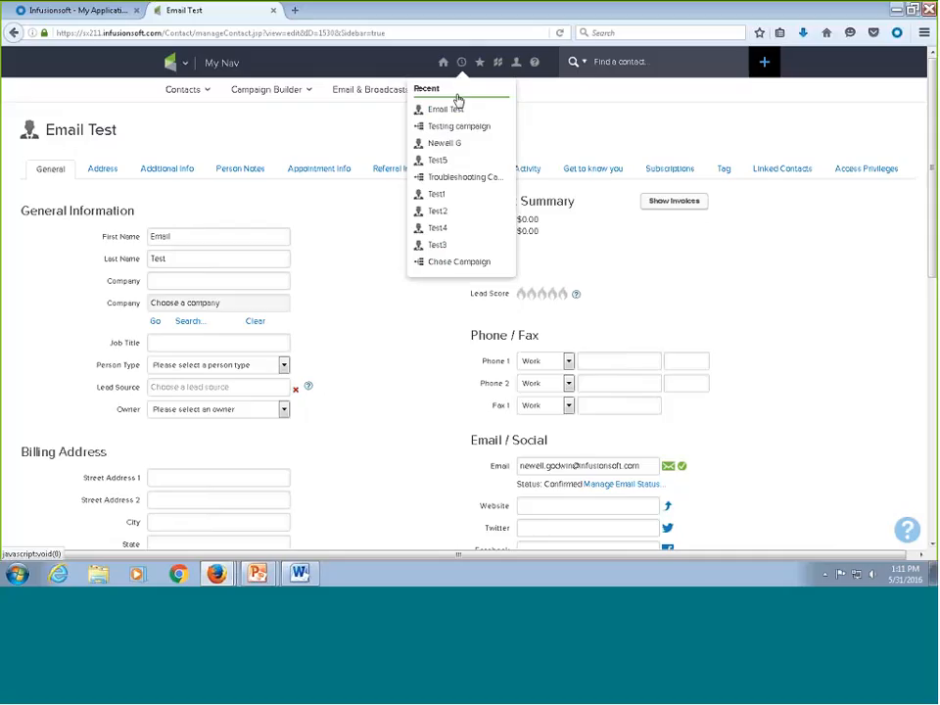
pyautogui.click(475, 130)
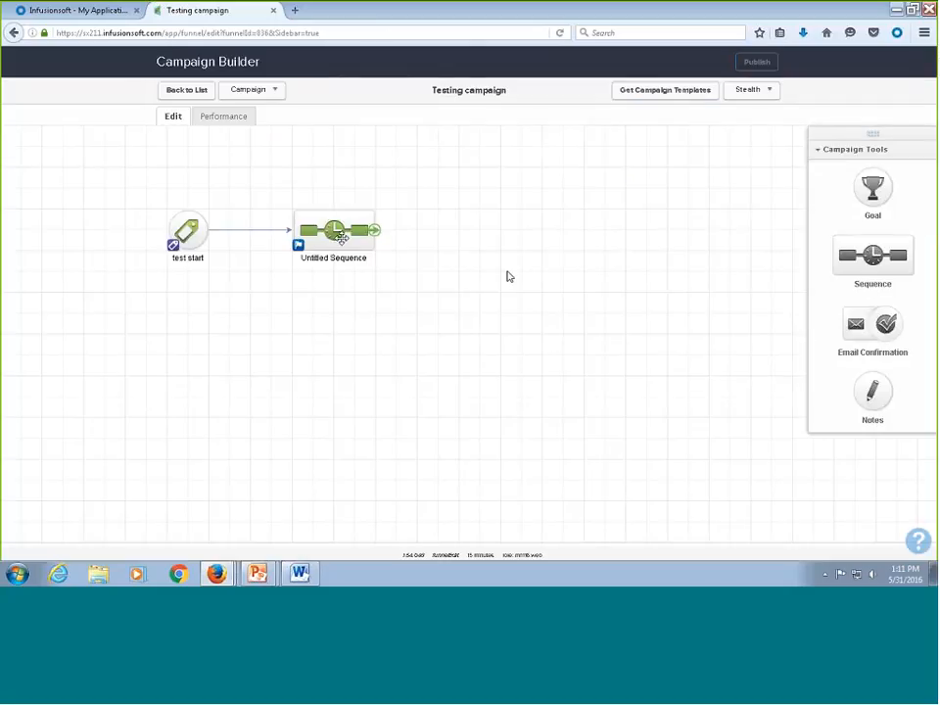
pyautogui.doubleClick(341, 239)
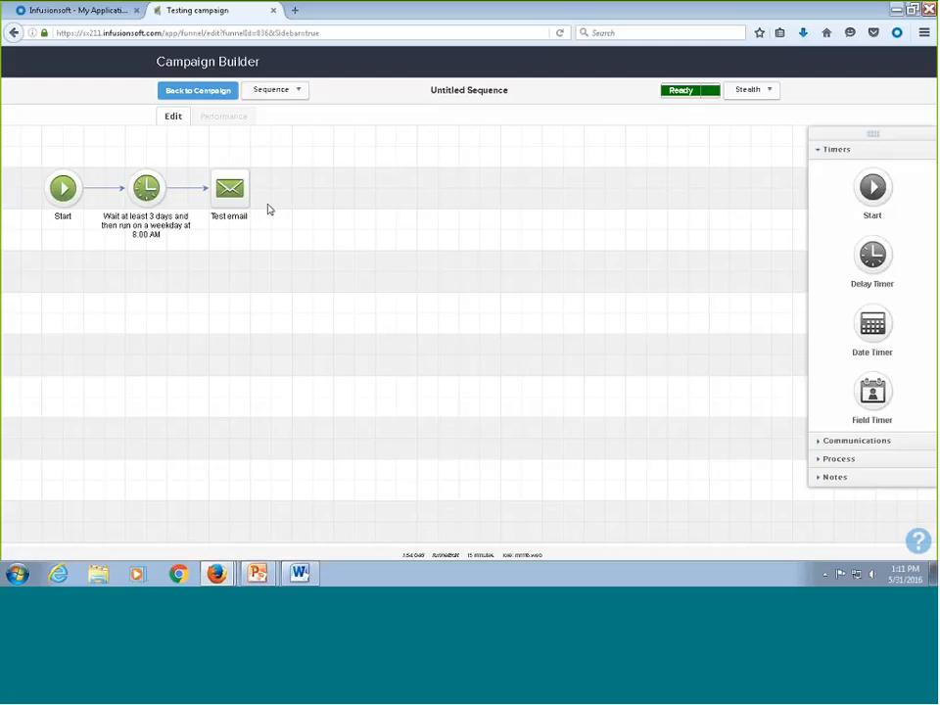
pyautogui.click(218, 92)
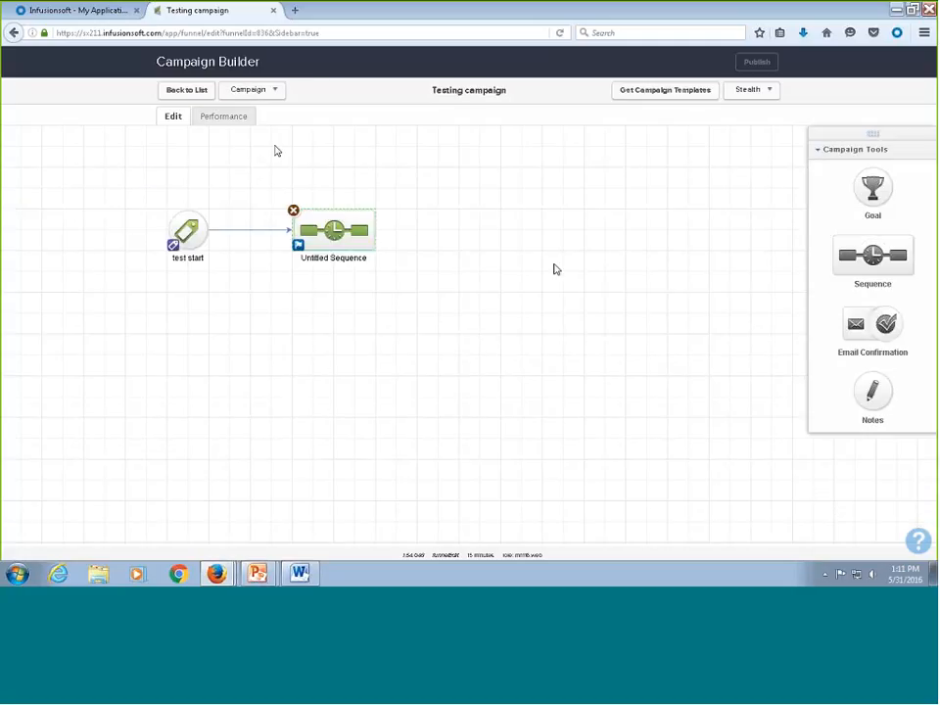
# Add a new sequence below the existing Untitled Sequence in the Testing campaign and name it duplicate
pyautogui.moveTo(850, 251); pyautogui.dragTo(375, 308)
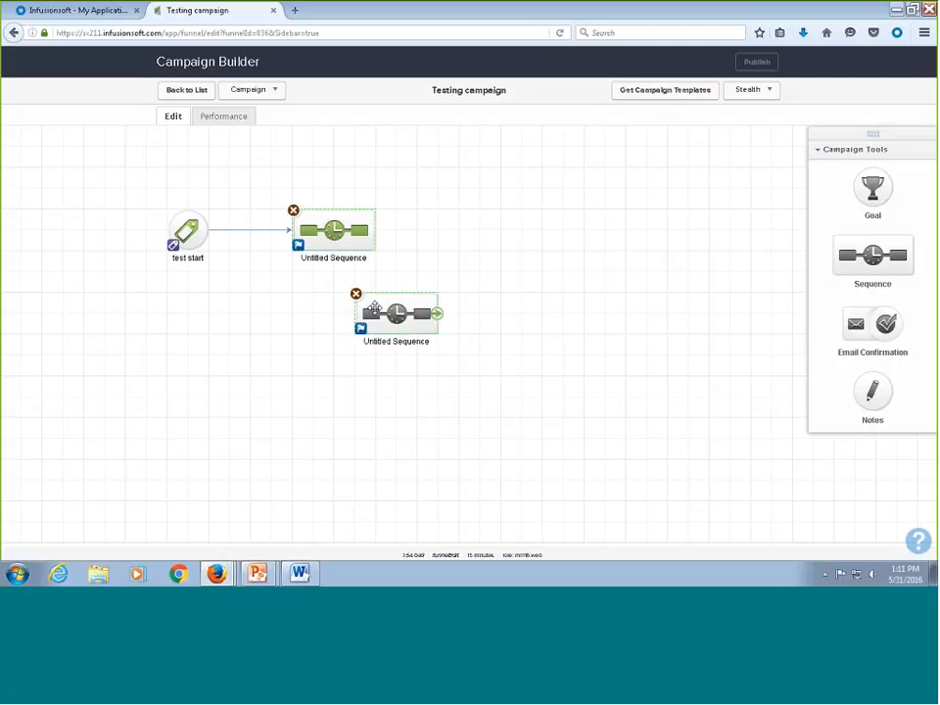
pyautogui.doubleClick(421, 340)
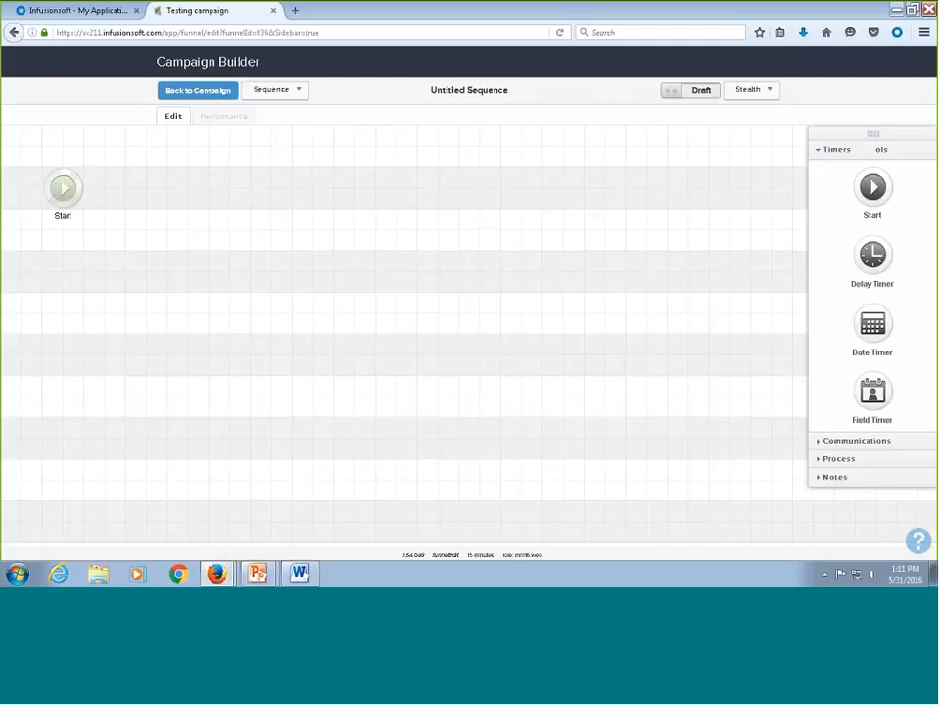
pyautogui.click(387, 340)
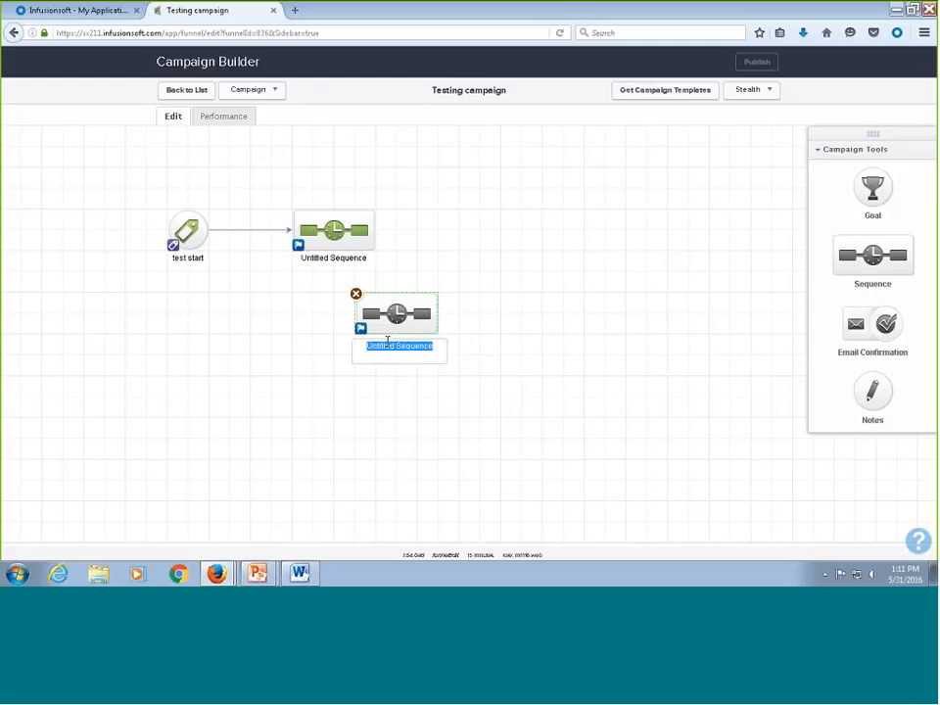
pyautogui.write('dup')
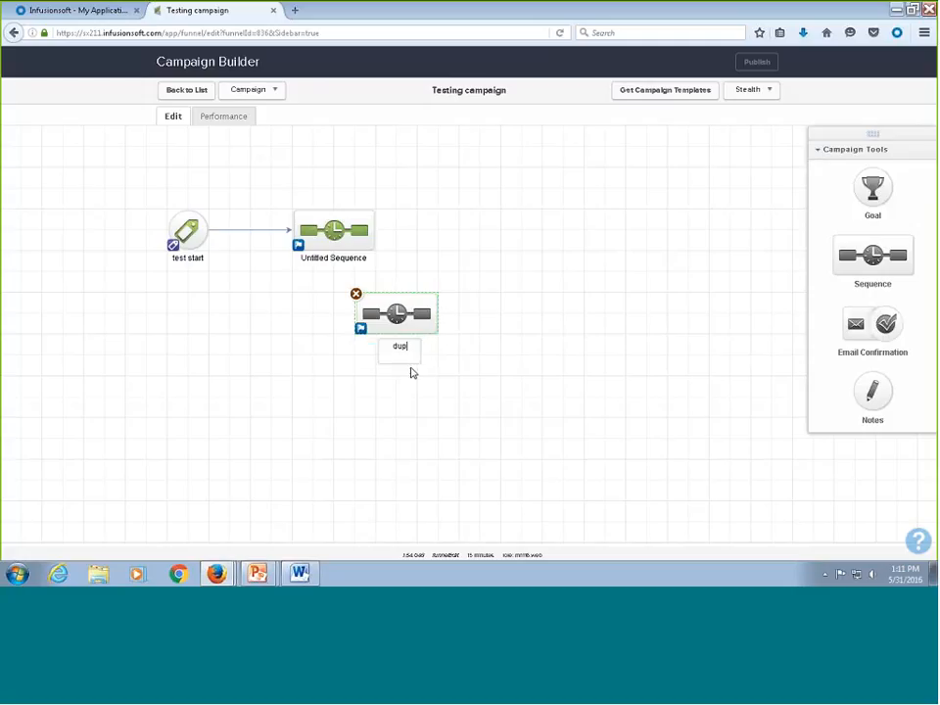
pyautogui.write('licate')
pyautogui.press('Return')
# Copy the Testing campaign's Untitled Sequence into the duplicate sequence
pyautogui.doubleClick(415, 325)
pyautogui.click(274, 90)
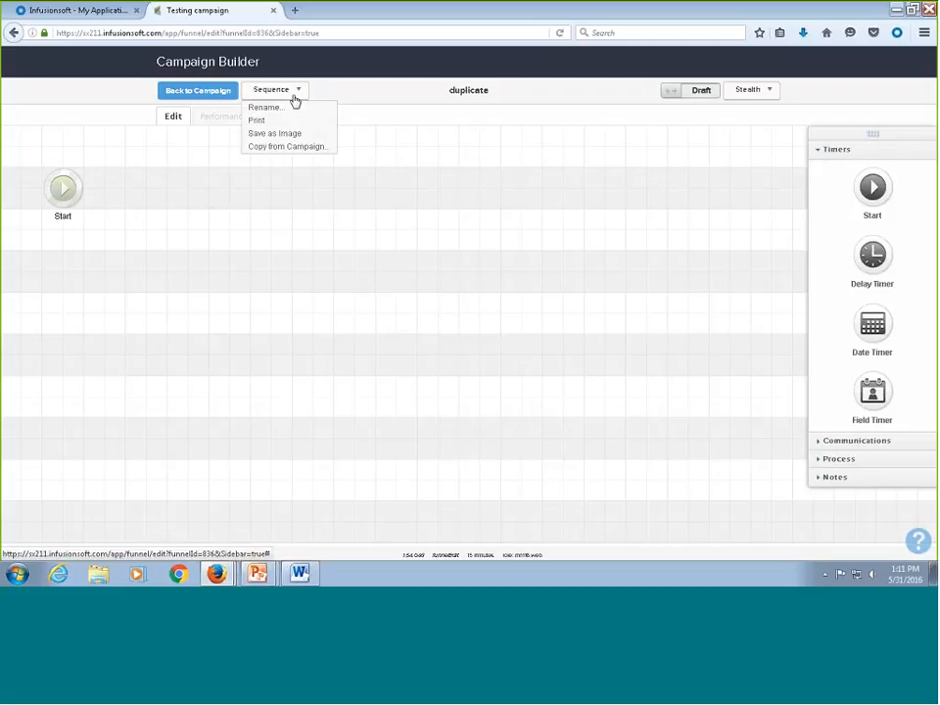
pyautogui.click(275, 148)
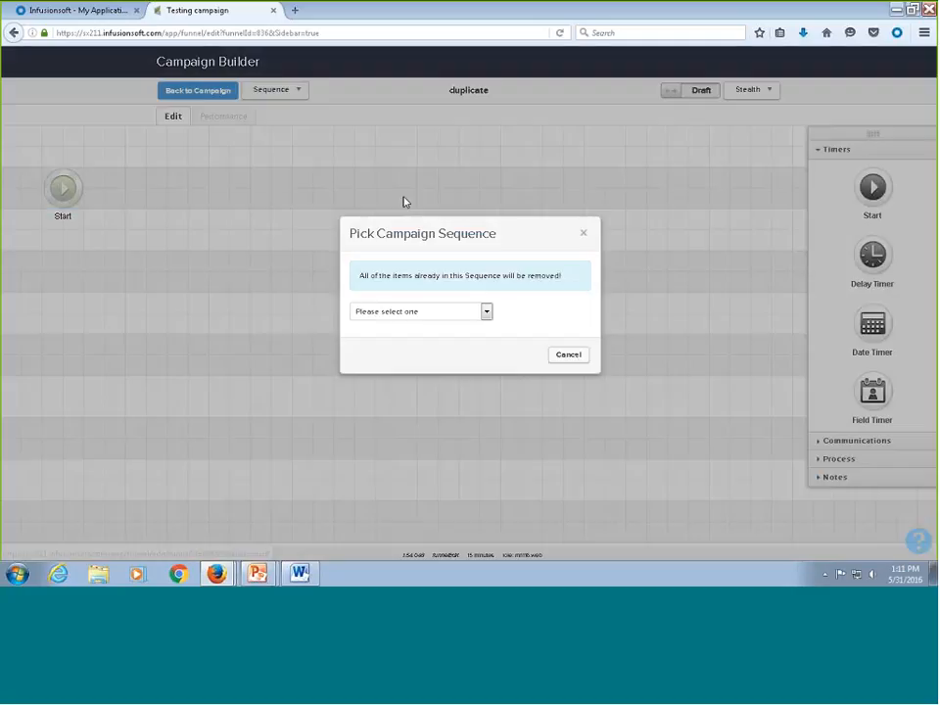
pyautogui.click(485, 312)
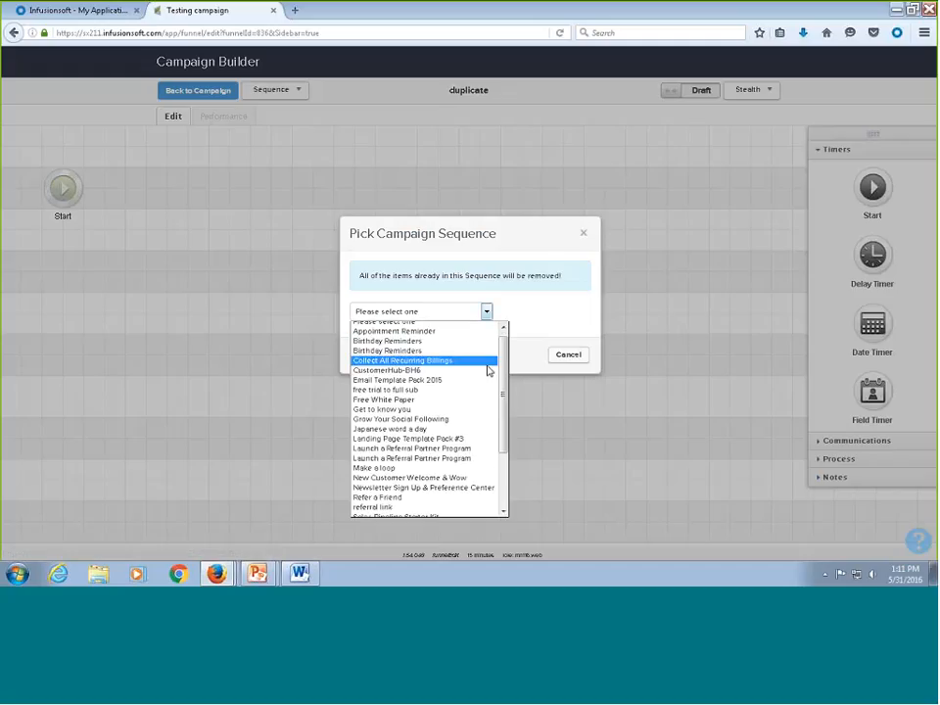
pyautogui.scroll(-3, 487, 382)
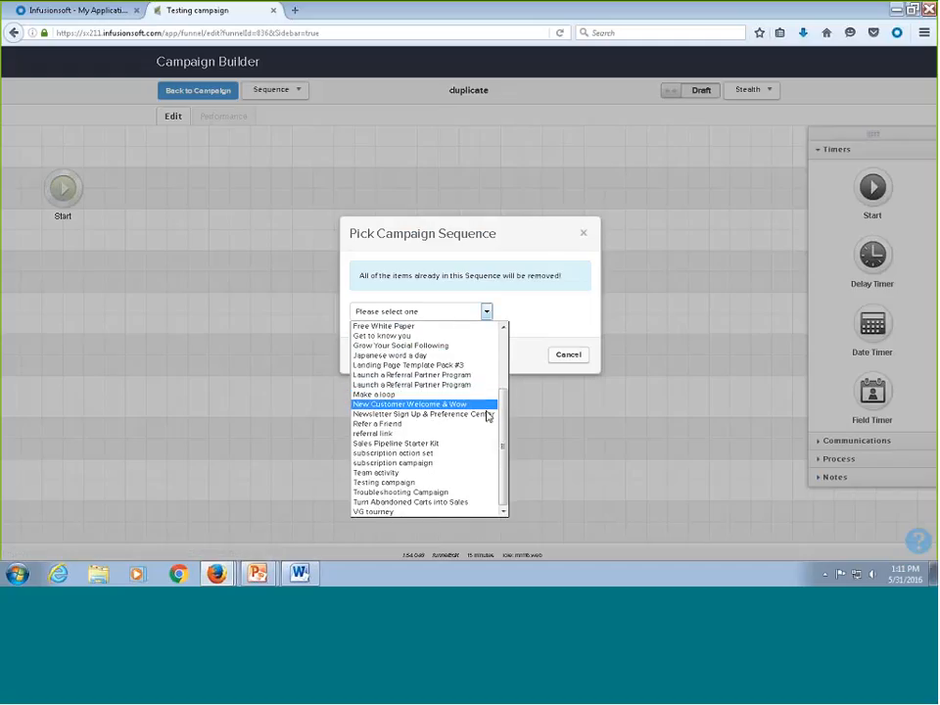
pyautogui.click(449, 483)
pyautogui.click(471, 338)
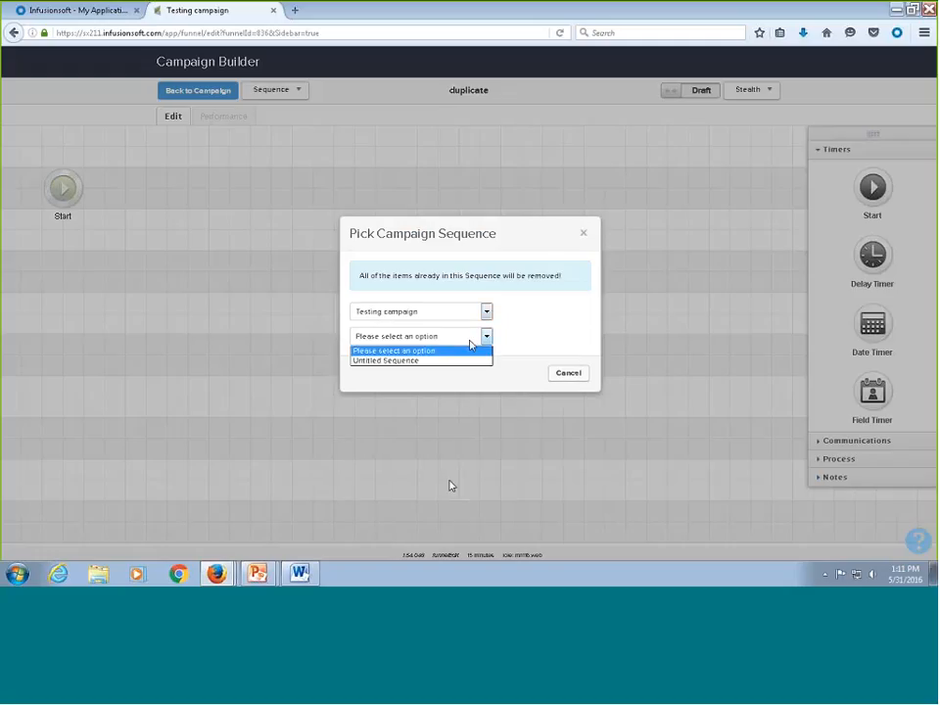
pyautogui.click(431, 359)
pyautogui.click(564, 375)
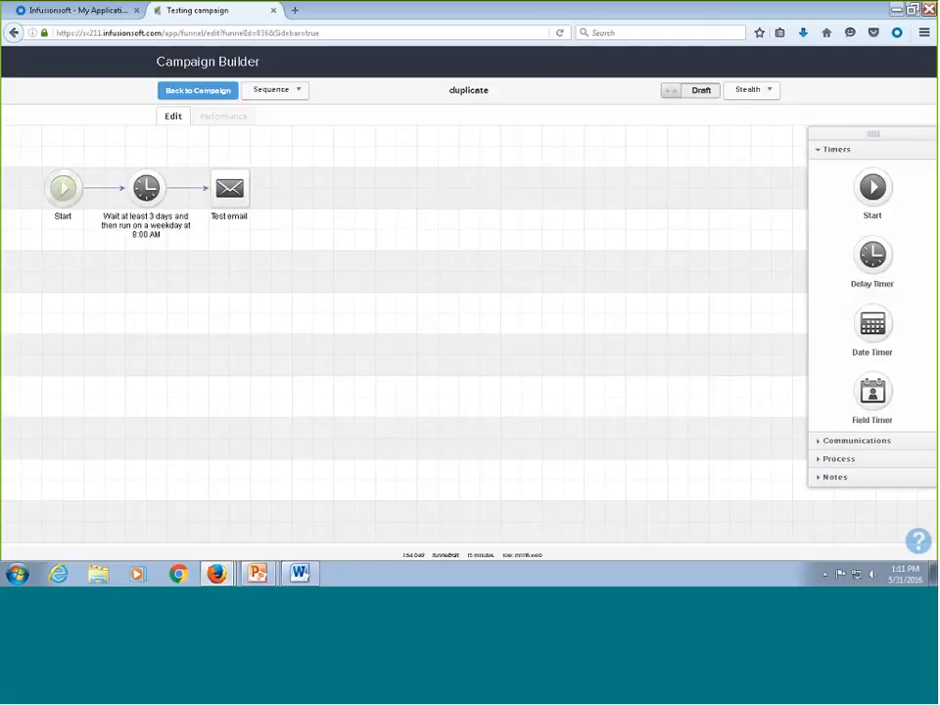
# Add an email after the Test email in the duplicate sequence and open it to show its template and copy options
pyautogui.click(835, 440)
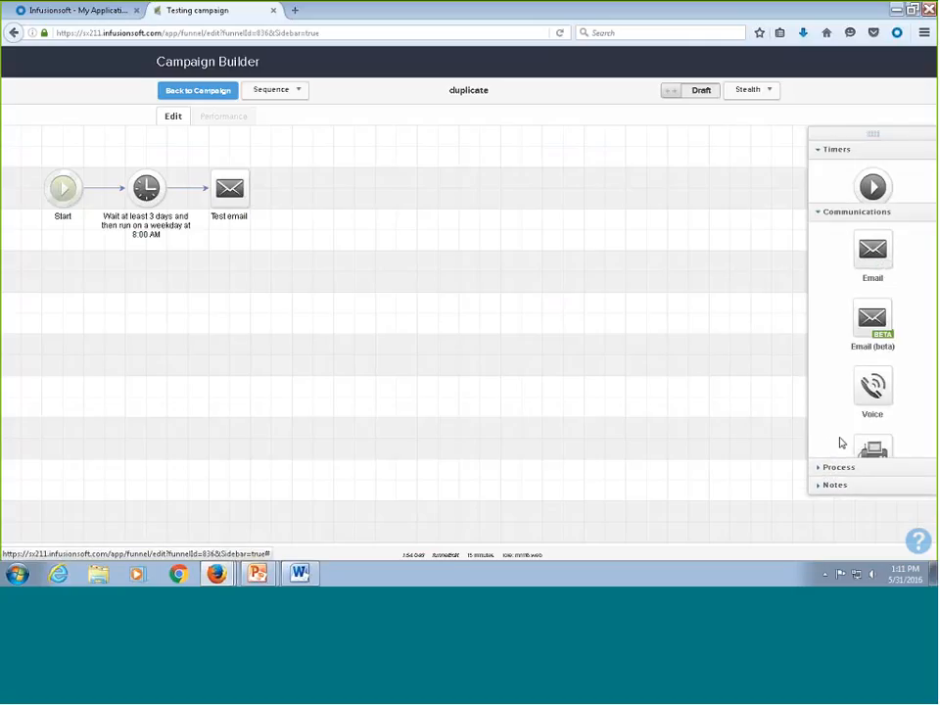
pyautogui.moveTo(866, 203); pyautogui.dragTo(335, 188)
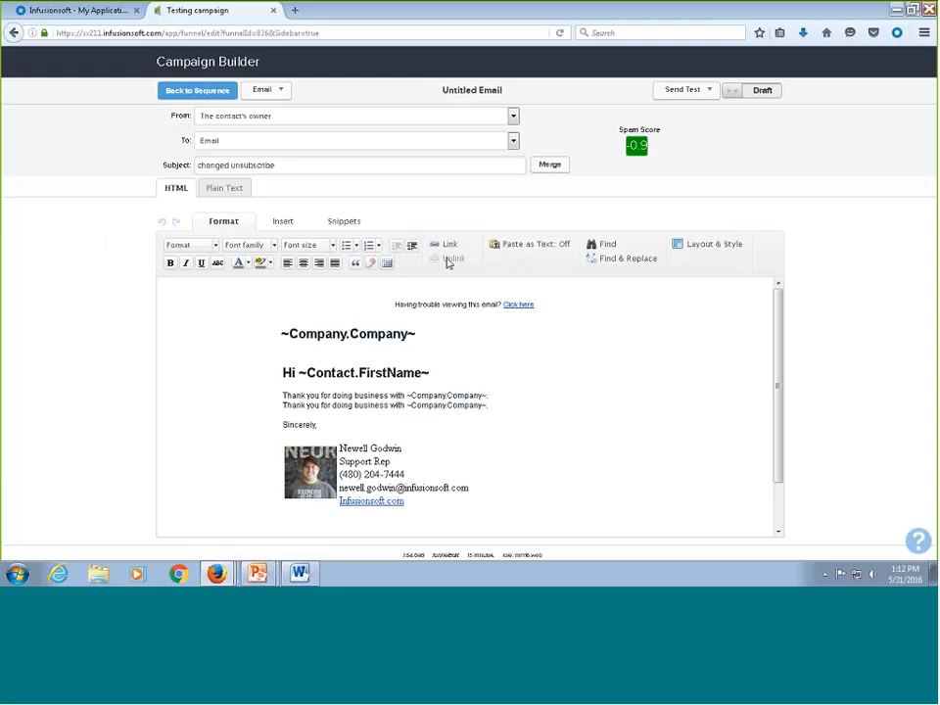
pyautogui.click(281, 90)
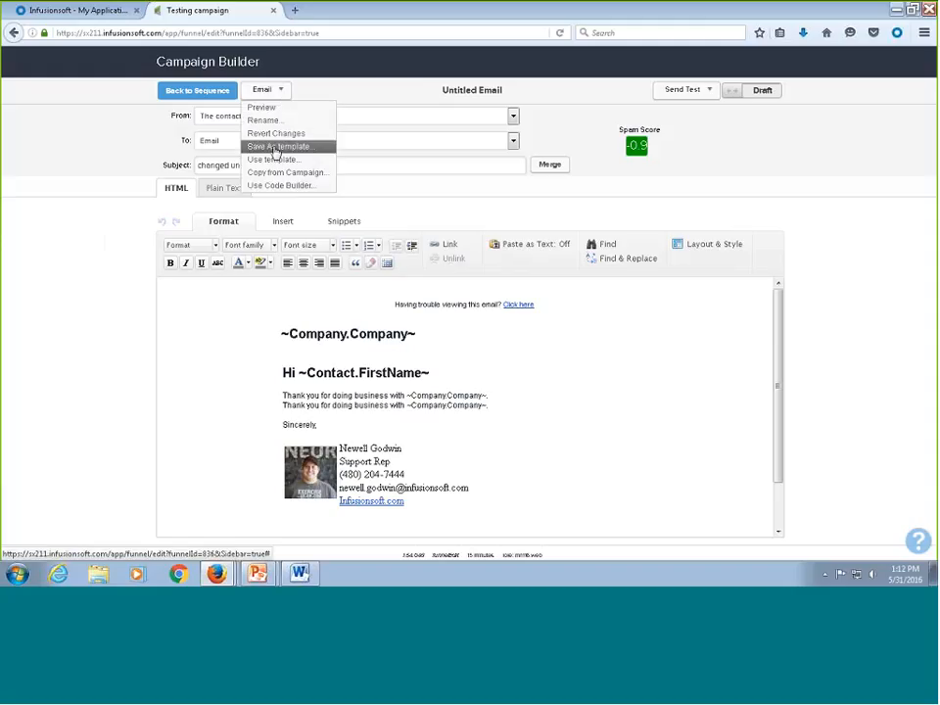
# Leave the new email and the duplicate sequence, and open the Testing campaign's original Untitled Sequence
pyautogui.click(221, 99)
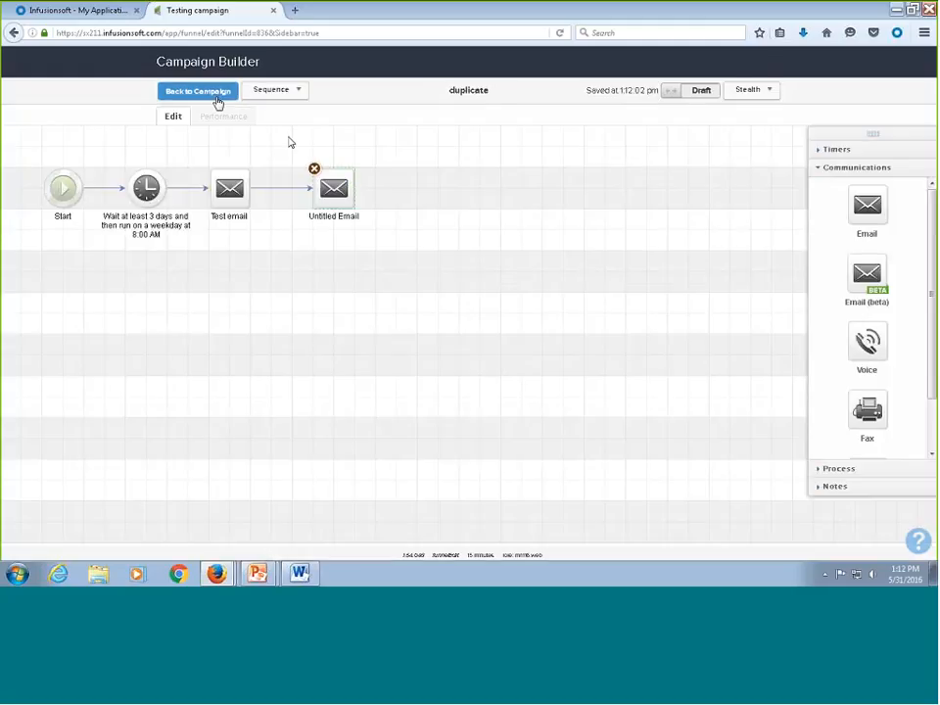
pyautogui.click(219, 99)
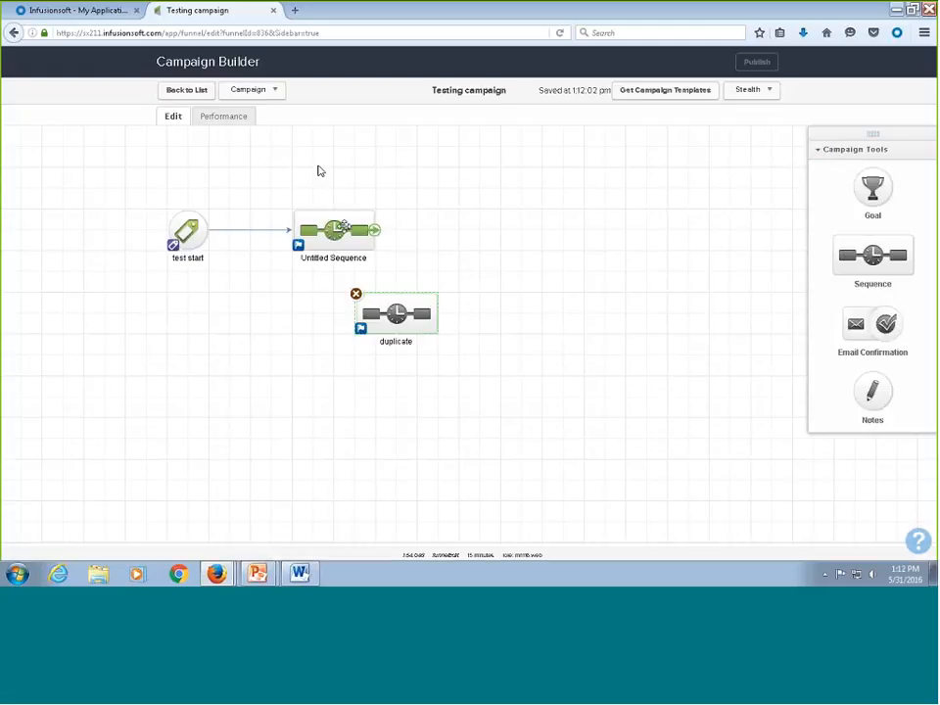
pyautogui.doubleClick(335, 231)
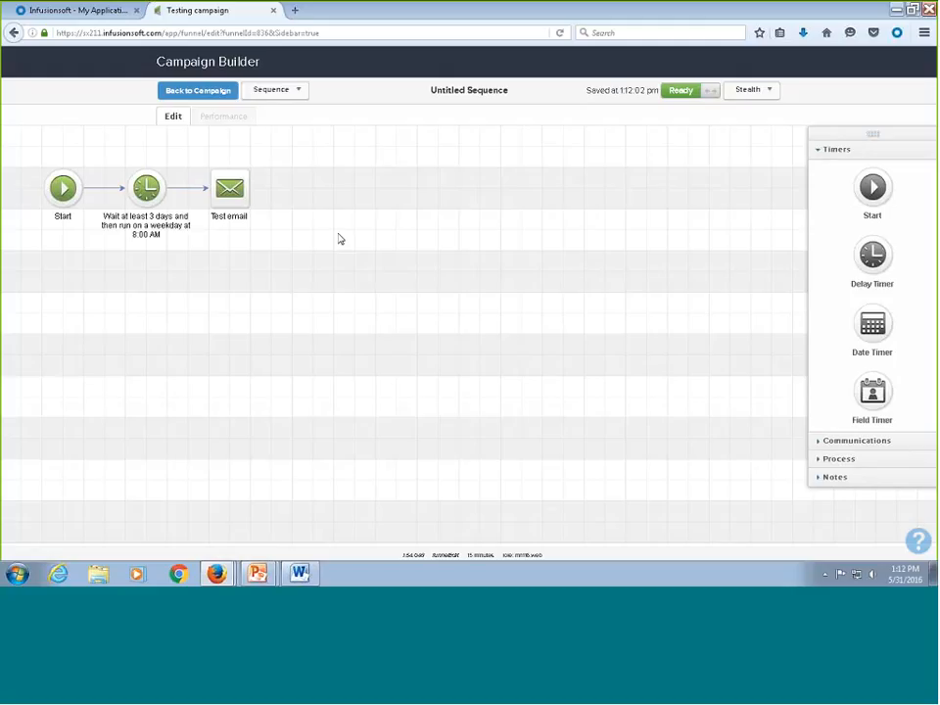
# Add an email after the Test email in the Untitled Sequence and open it to show its template and copy options
pyautogui.click(852, 440)
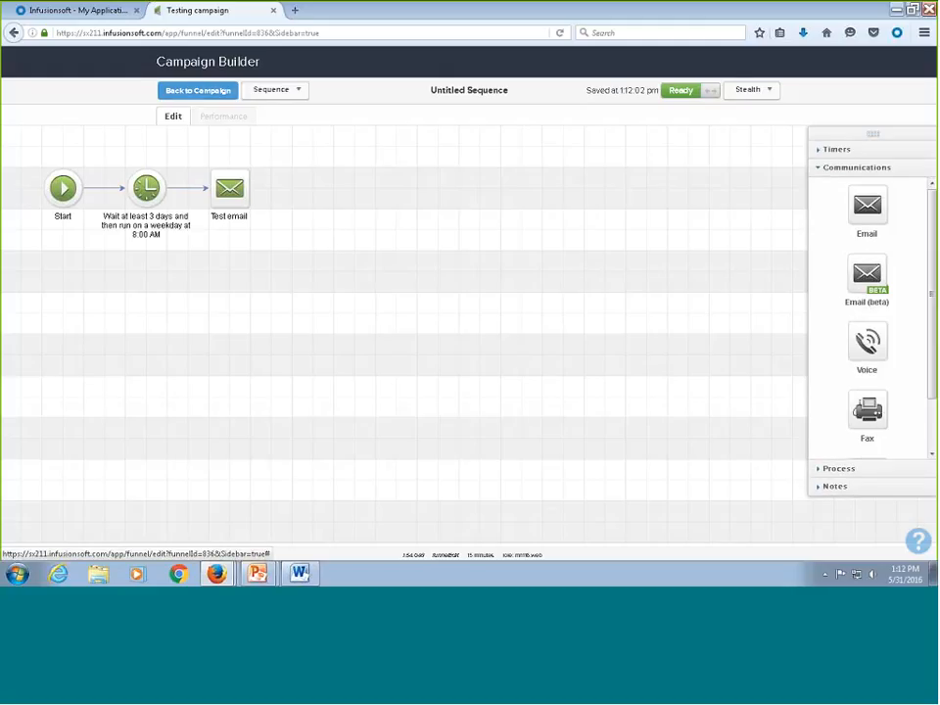
pyautogui.moveTo(866, 204); pyautogui.dragTo(337, 191)
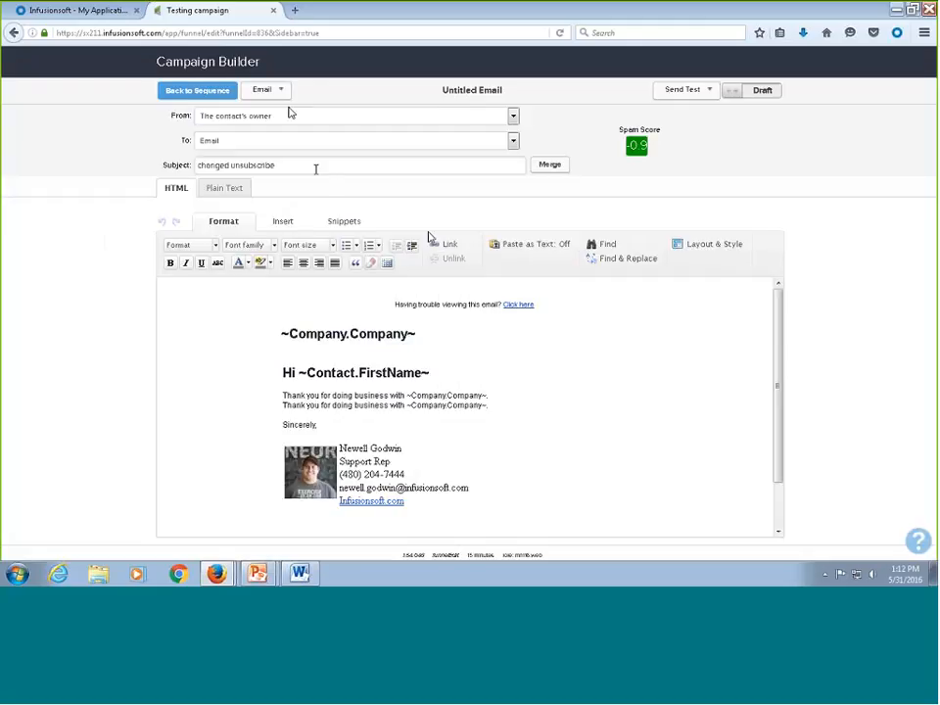
pyautogui.click(279, 91)
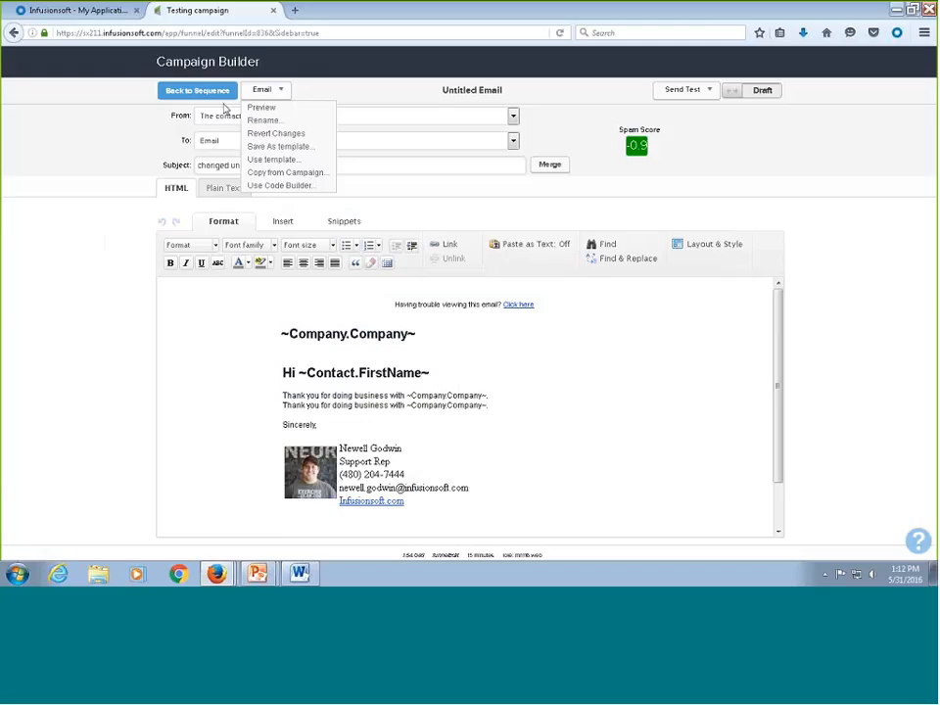
# Leave the new email and the Untitled Sequence, and return from the Testing campaign to the campaigns list
pyautogui.click(174, 91)
pyautogui.click(217, 94)
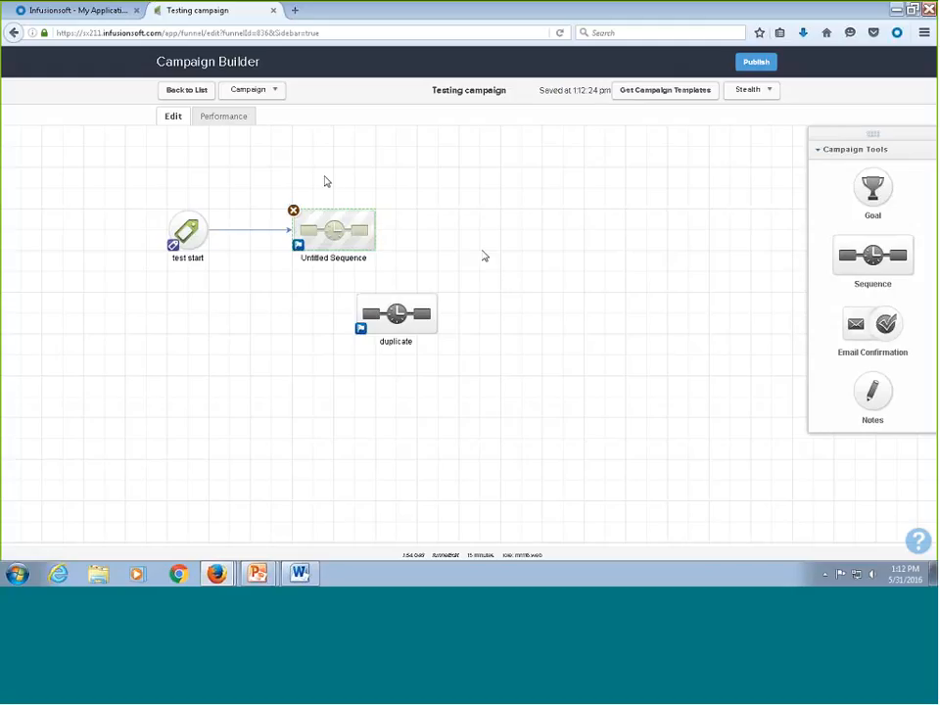
pyautogui.click(196, 95)
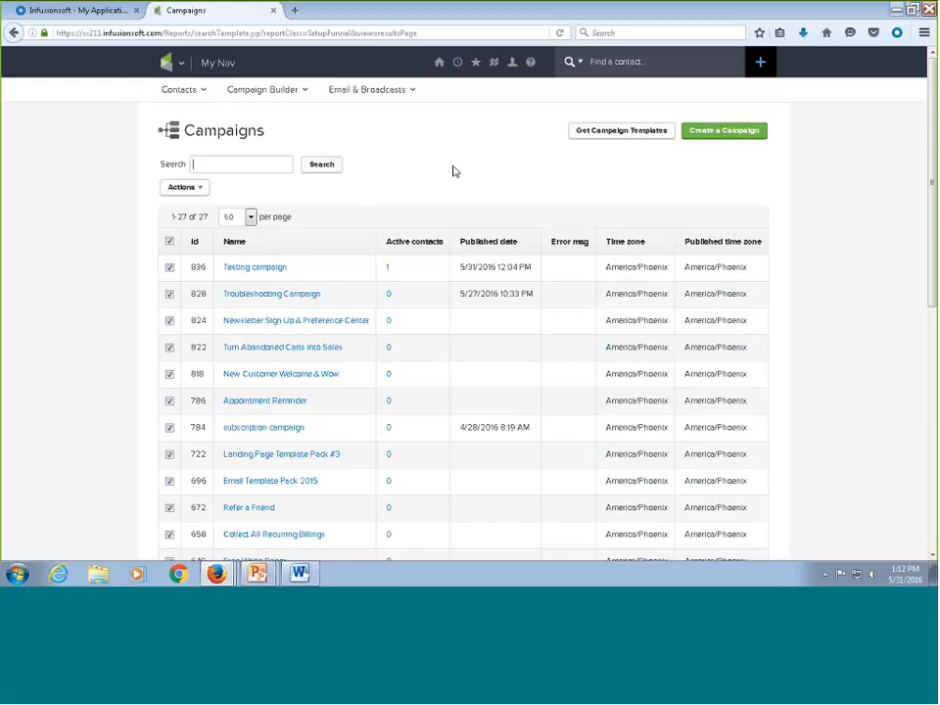
# Open the Troubleshooting Campaign and view the design of its Website Web form goal
pyautogui.click(457, 68)
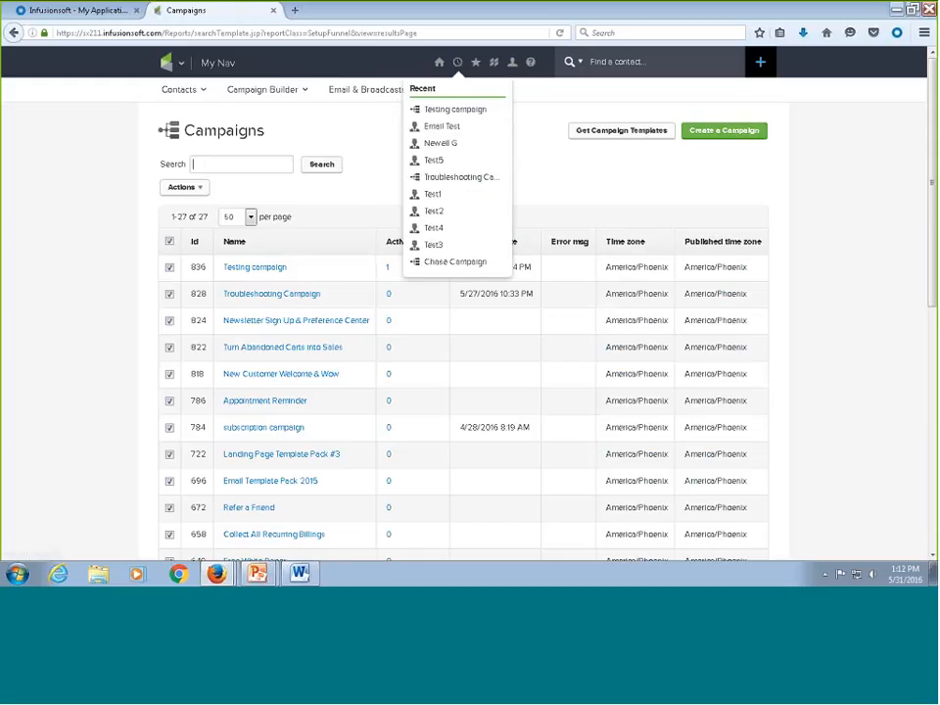
pyautogui.click(488, 185)
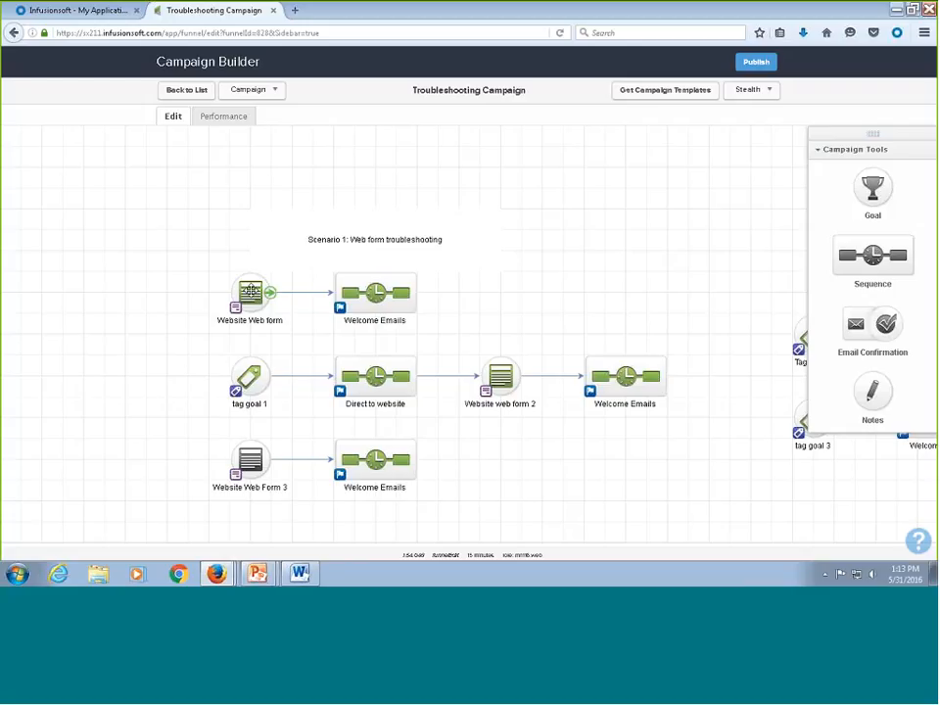
pyautogui.doubleClick(251, 291)
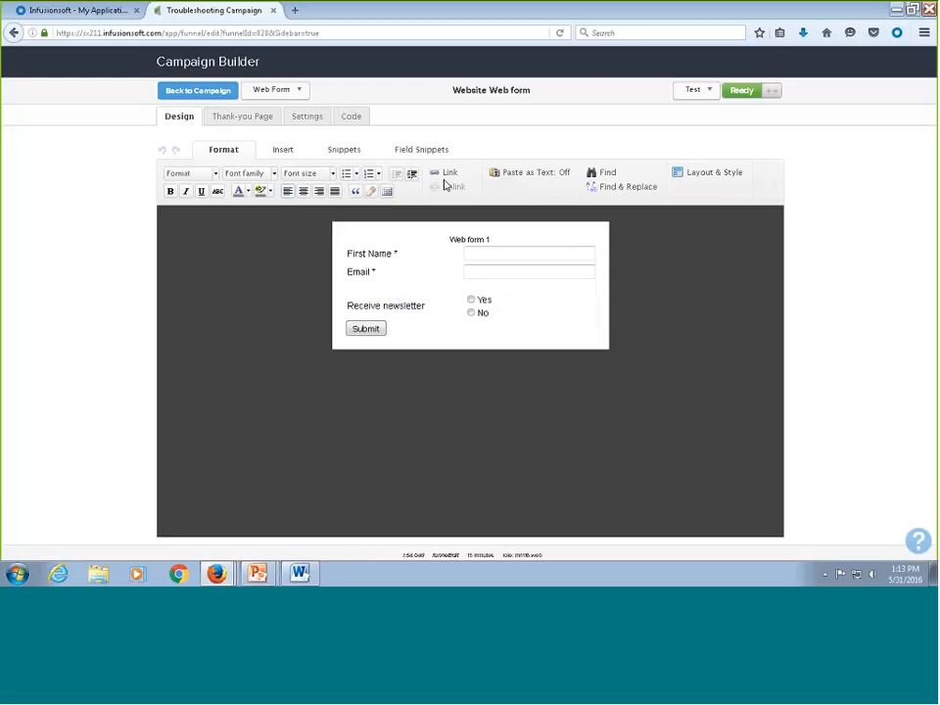
pyautogui.click(199, 90)
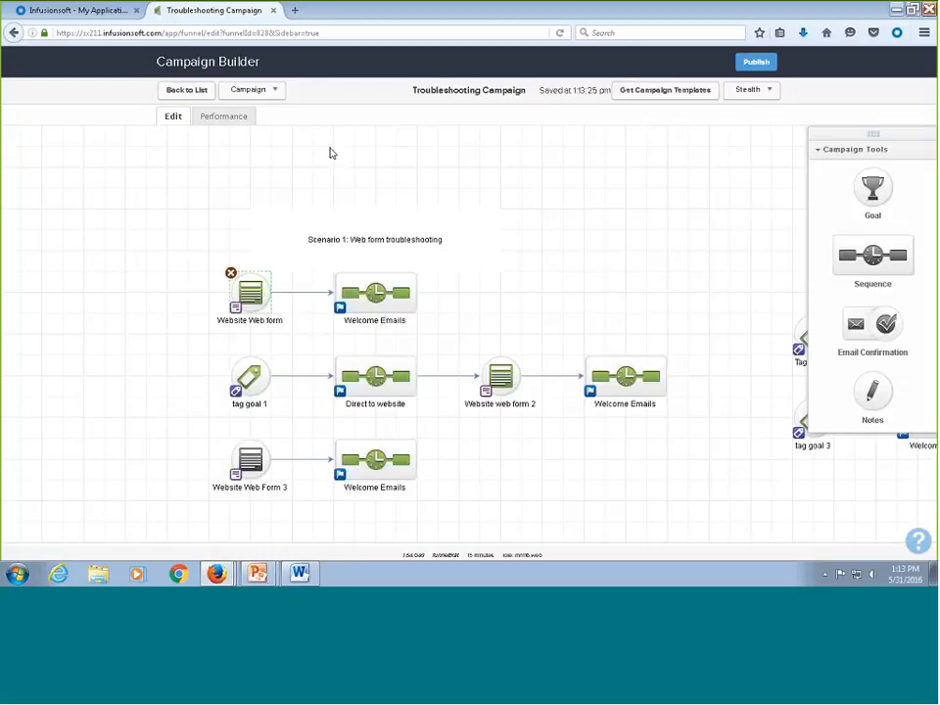
# Open the Weebly test site in a new browser tab and view the form embedded on its Web 1 page
pyautogui.hotkey('ctrl', 't')
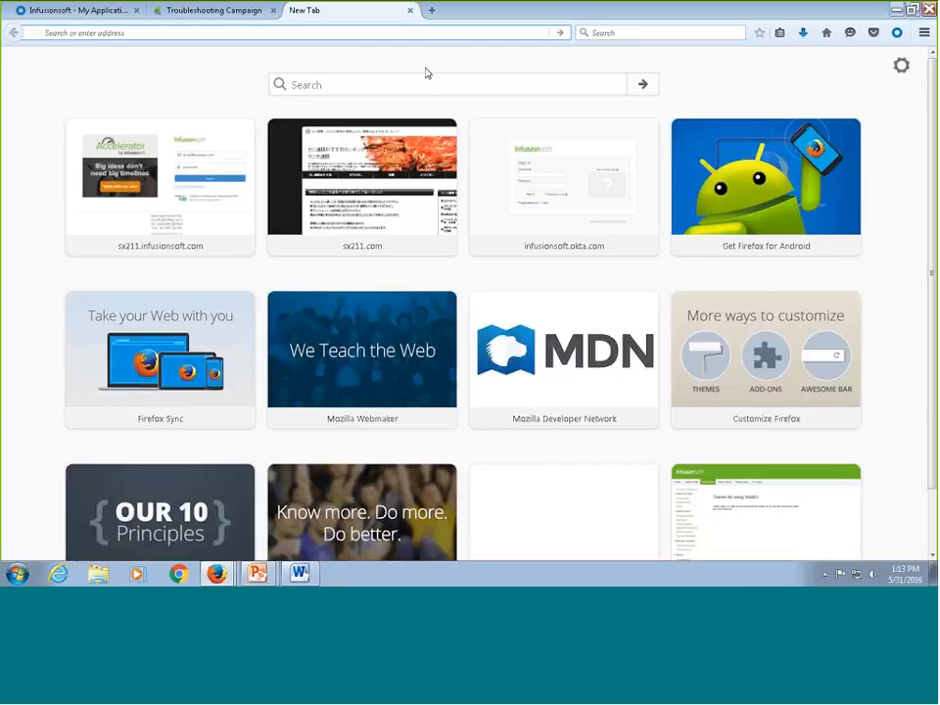
pyautogui.write('n')
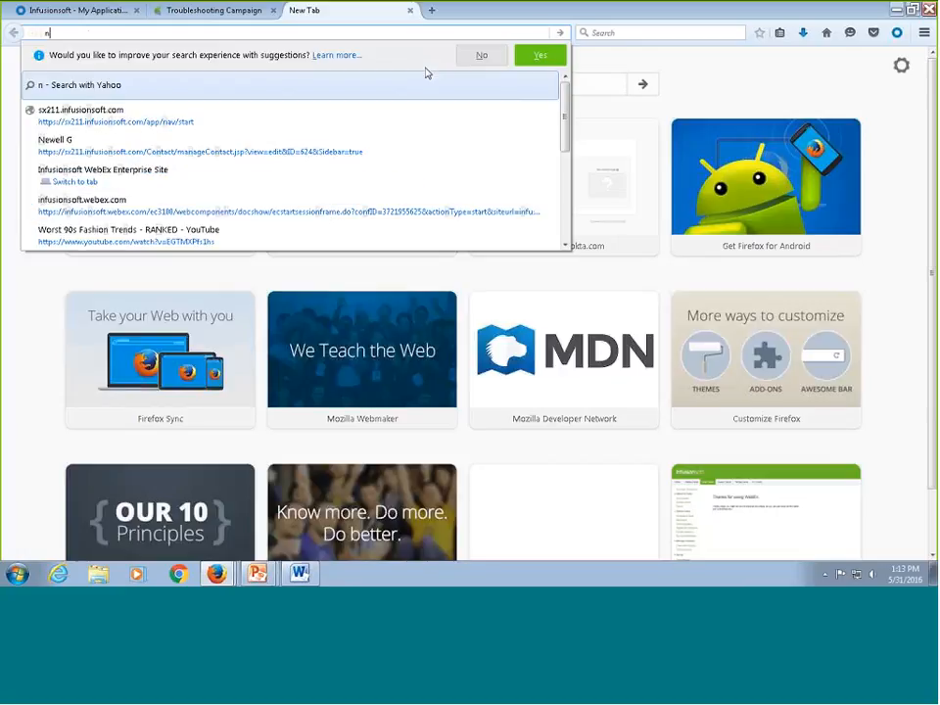
pyautogui.write('ewelliste')
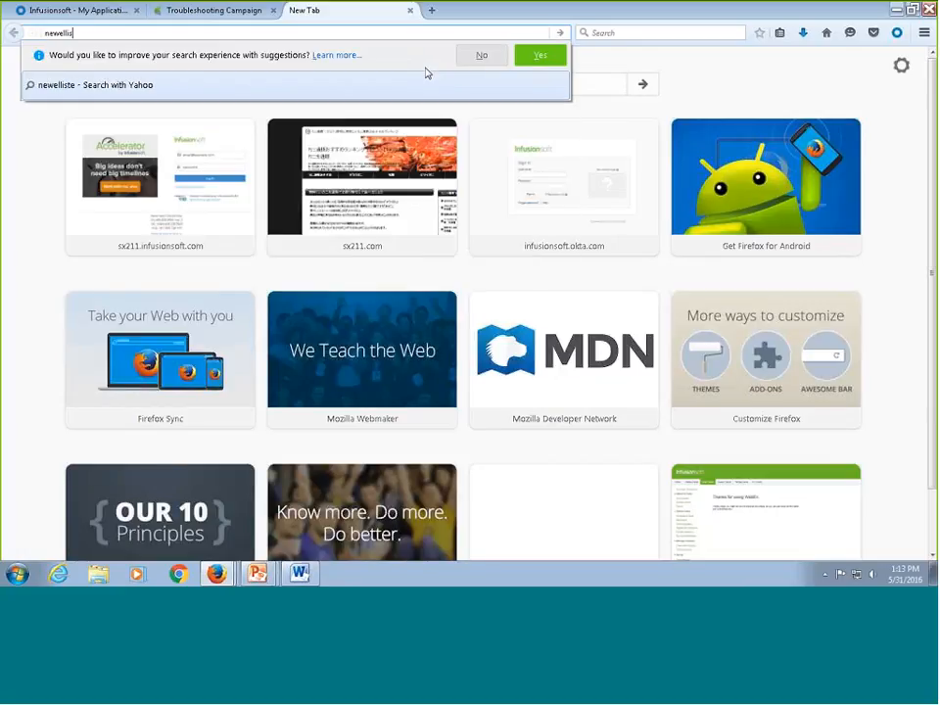
pyautogui.write('st.weebly.c')
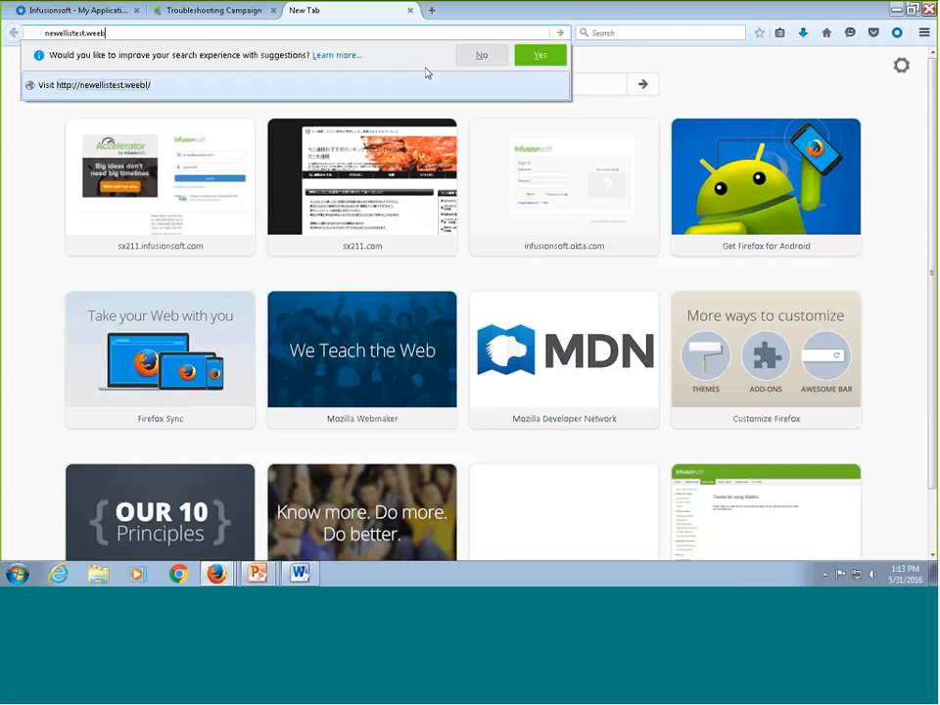
pyautogui.write('om')
pyautogui.press('Return')
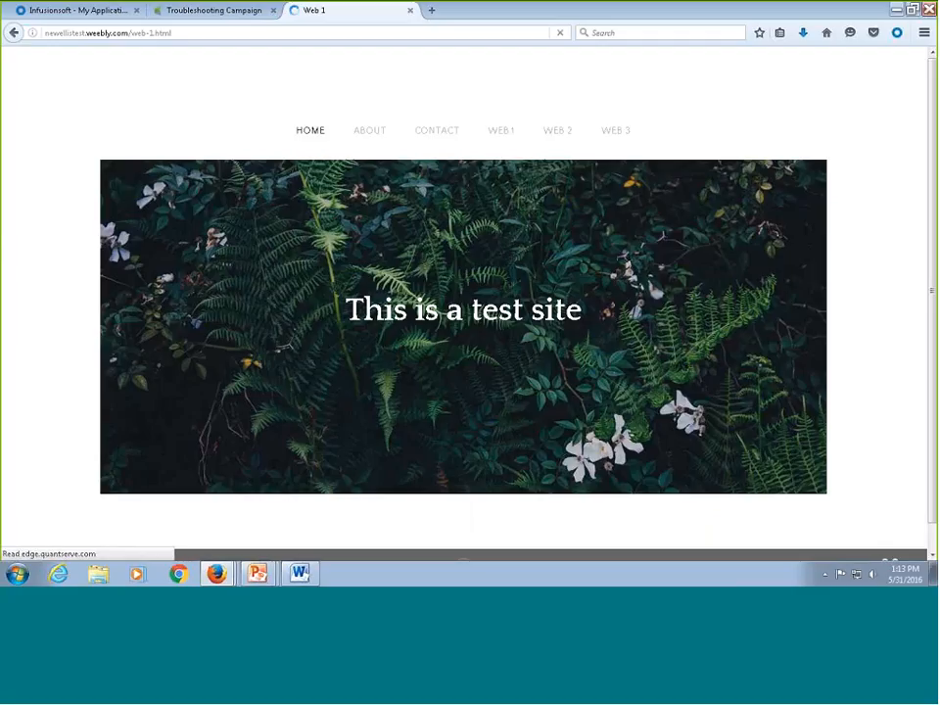
pyautogui.scroll(-2, 438, 406)
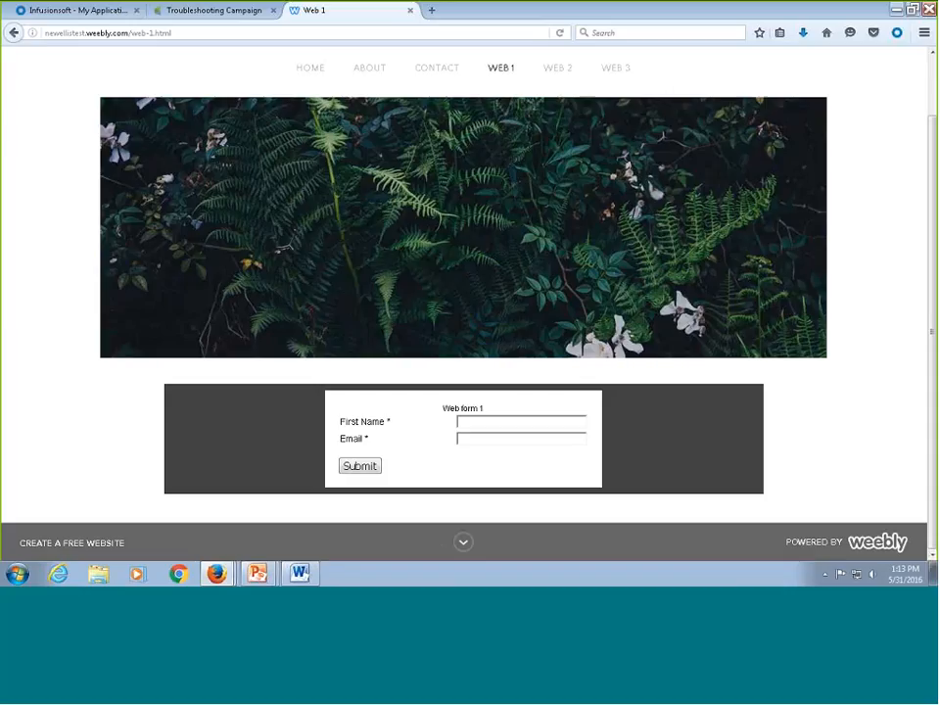
# Reopen the Troubleshooting Campaign's Website Web form and examine its embed code as HTML Code and as HTML Code (unstyled)
pyautogui.click(221, 11)
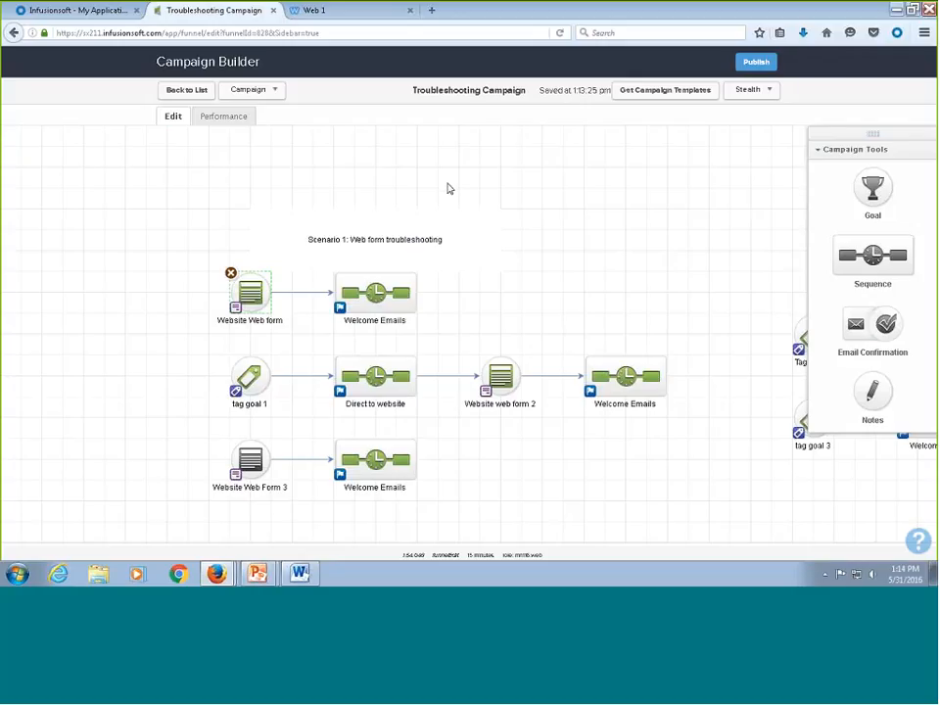
pyautogui.doubleClick(251, 293)
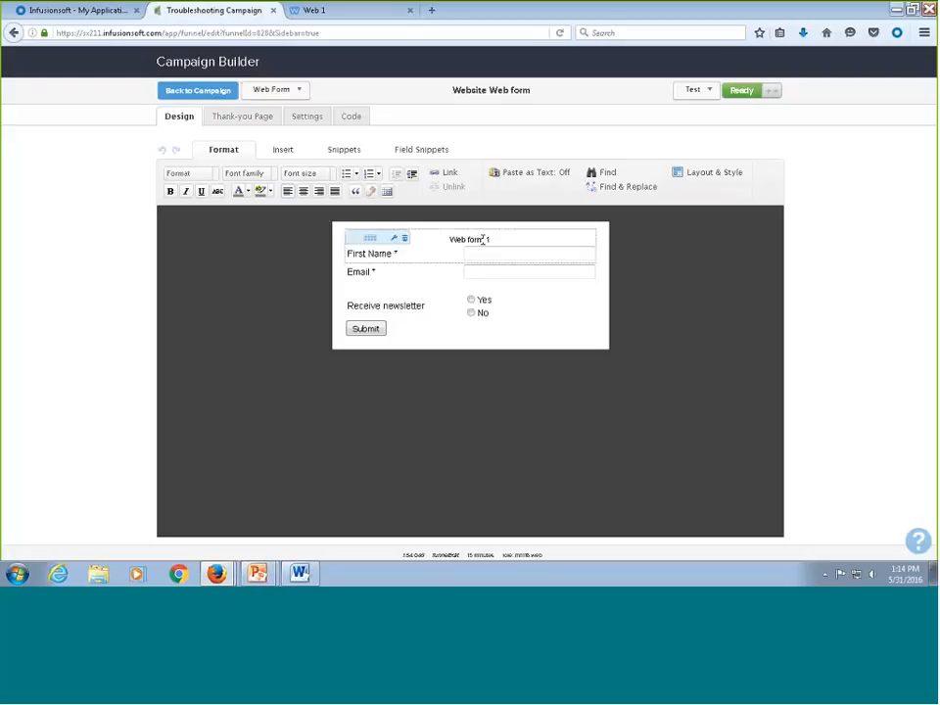
pyautogui.click(350, 117)
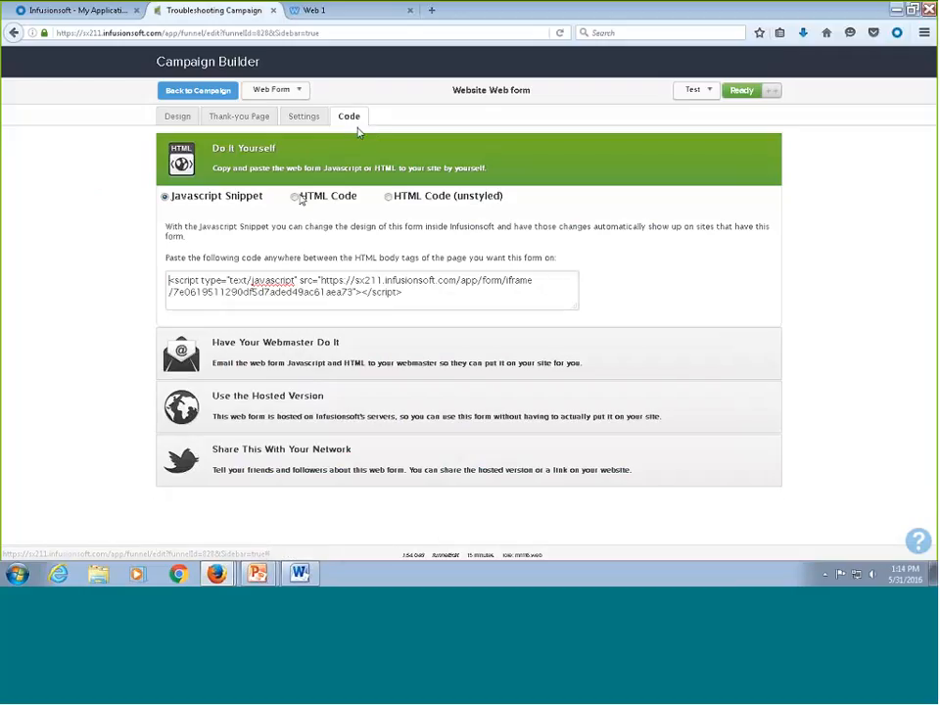
pyautogui.click(295, 196)
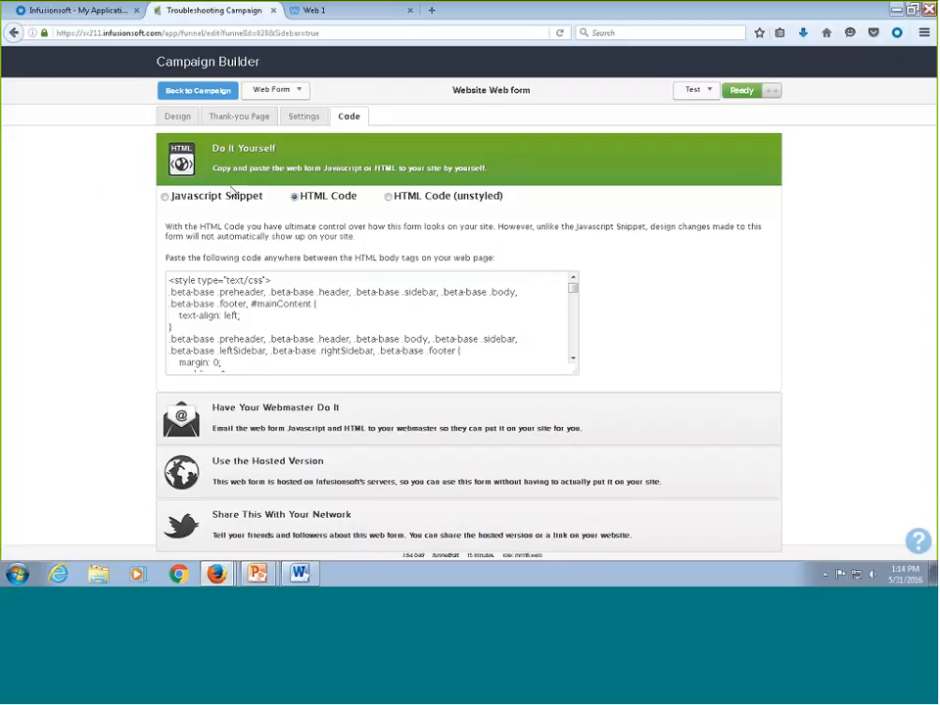
pyautogui.scroll(-15, 563, 291)
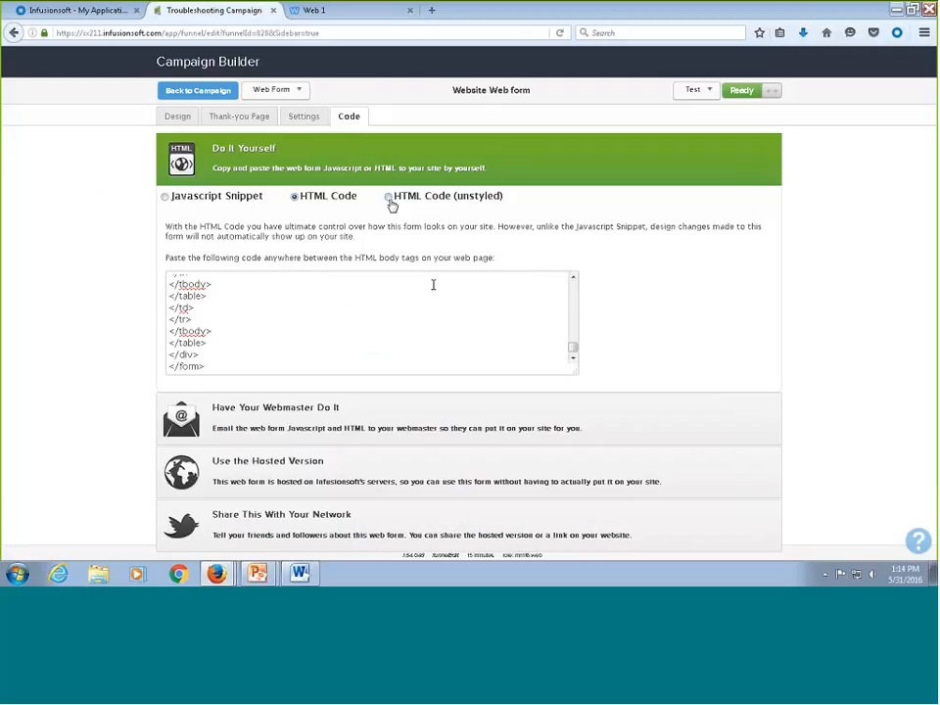
pyautogui.click(390, 198)
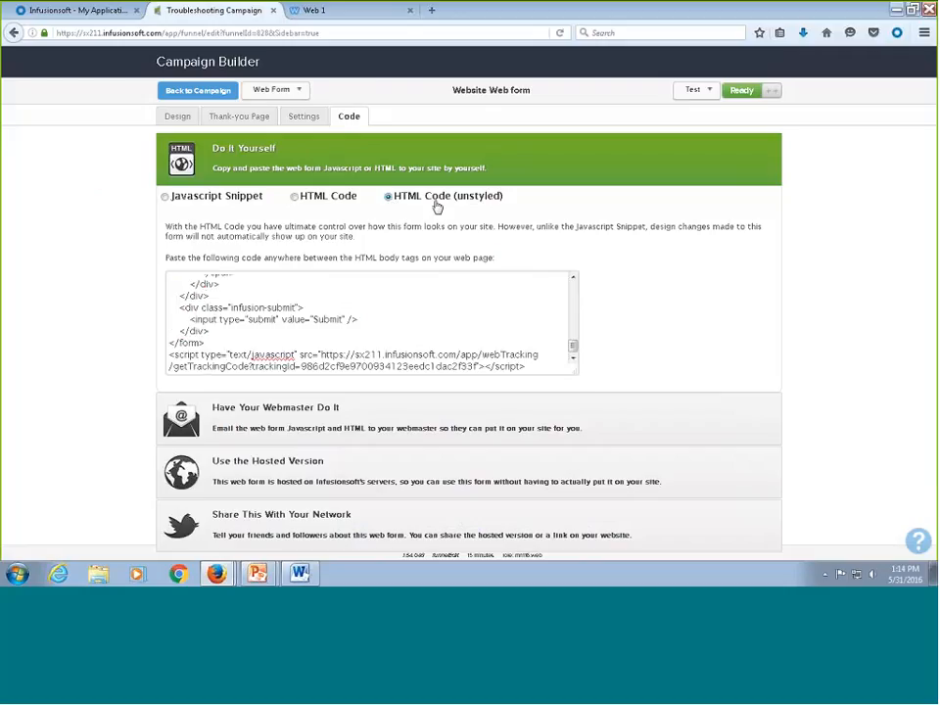
pyautogui.scroll(5, 440, 323)
pyautogui.scroll(10, 440, 323)
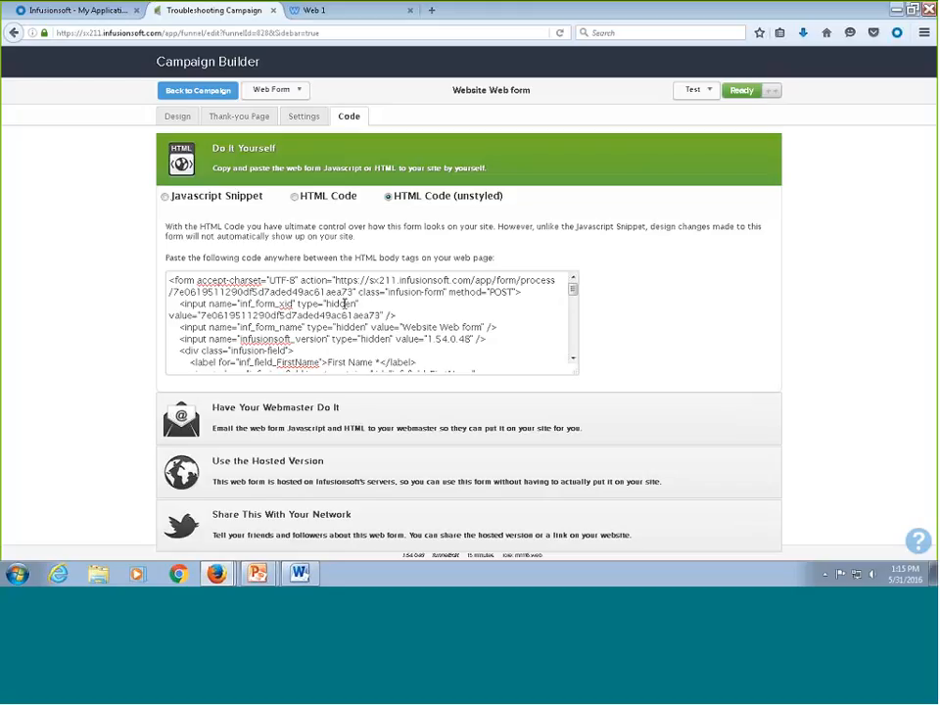
# Leave the web form, check the Troubleshooting Campaign's performance view and return to the campaigns list
pyautogui.click(174, 91)
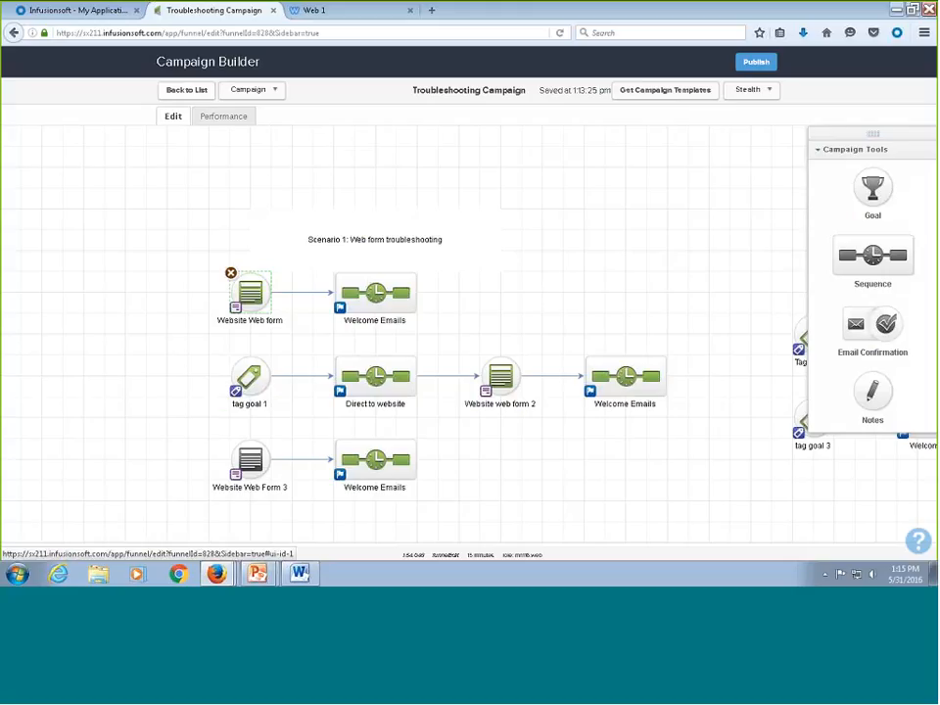
pyautogui.click(246, 120)
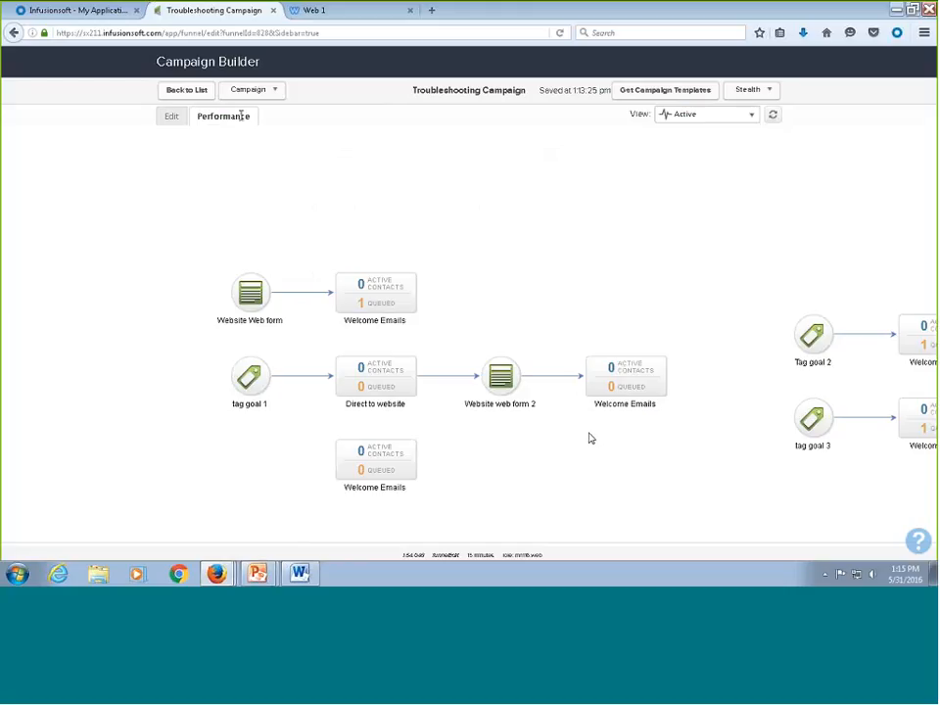
pyautogui.click(186, 90)
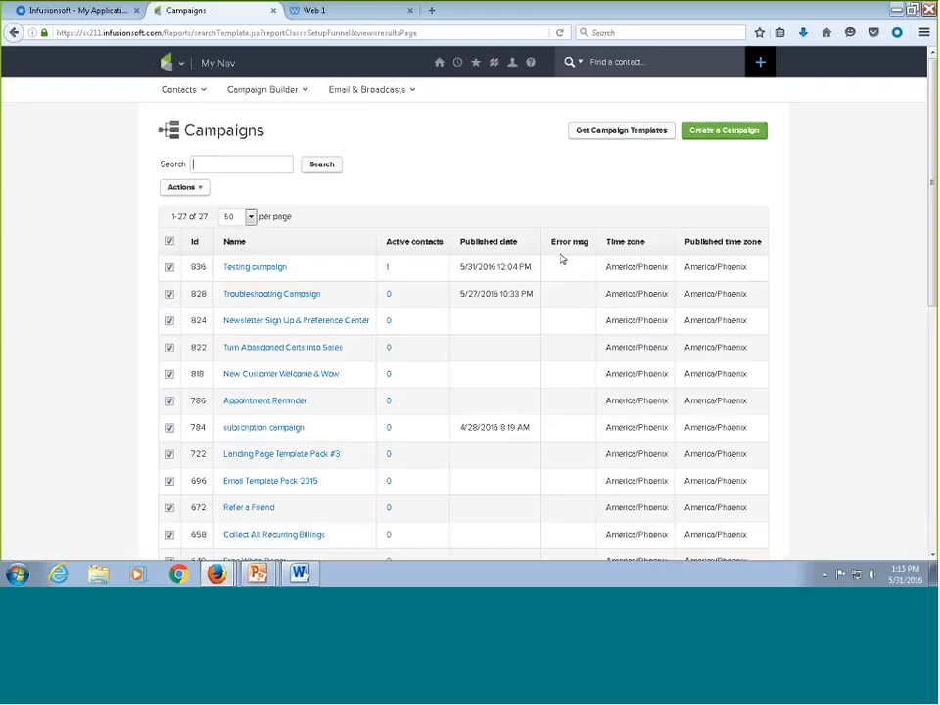
# Open the Test2 contact in a new tab and view the details of its Website web form 2 submission
pyautogui.moveTo(459, 67)
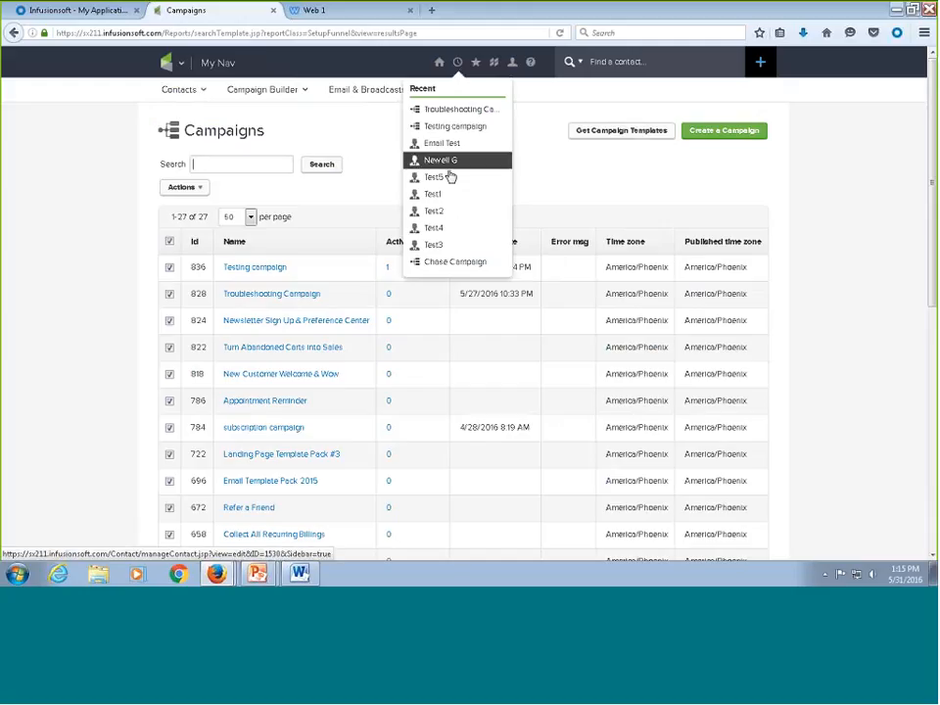
pyautogui.rightClick(440, 218)
pyautogui.click(466, 219)
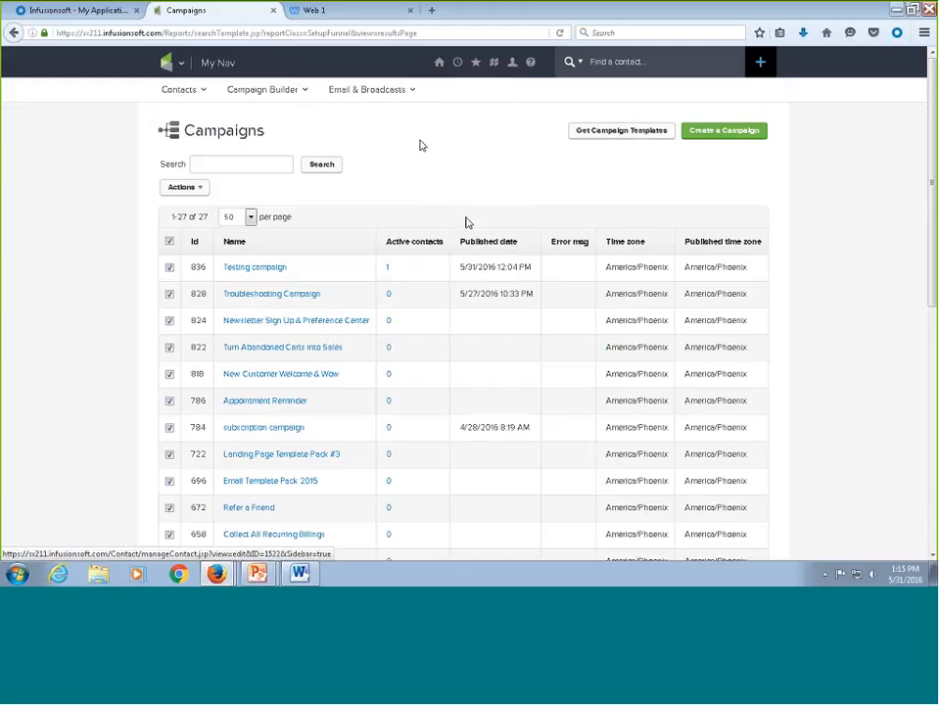
pyautogui.click(340, 11)
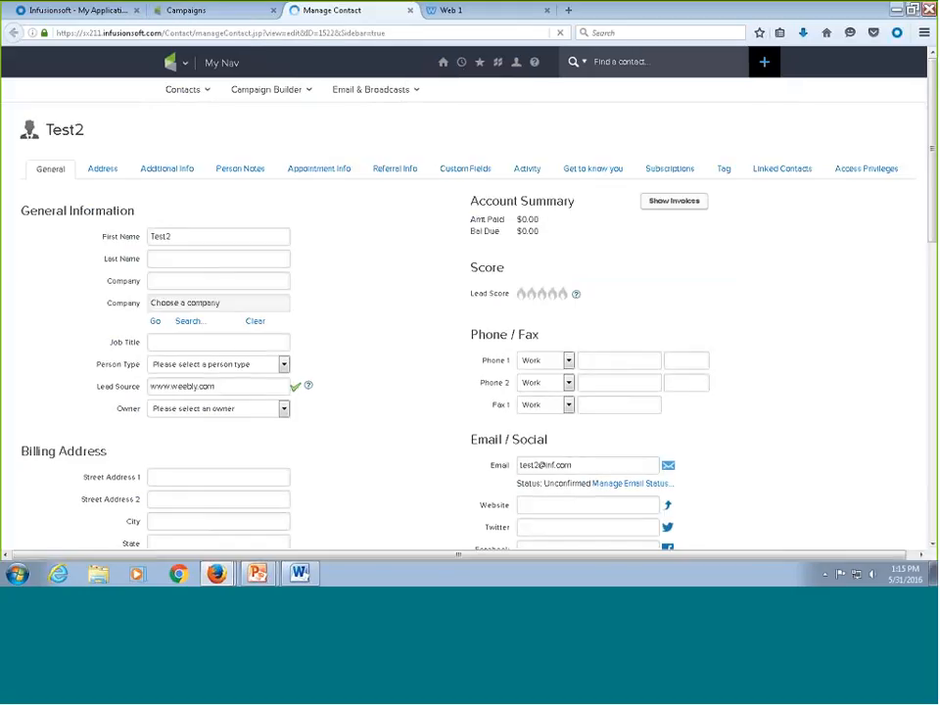
pyautogui.scroll(-5, 393, 237)
pyautogui.scroll(-5, 395, 233)
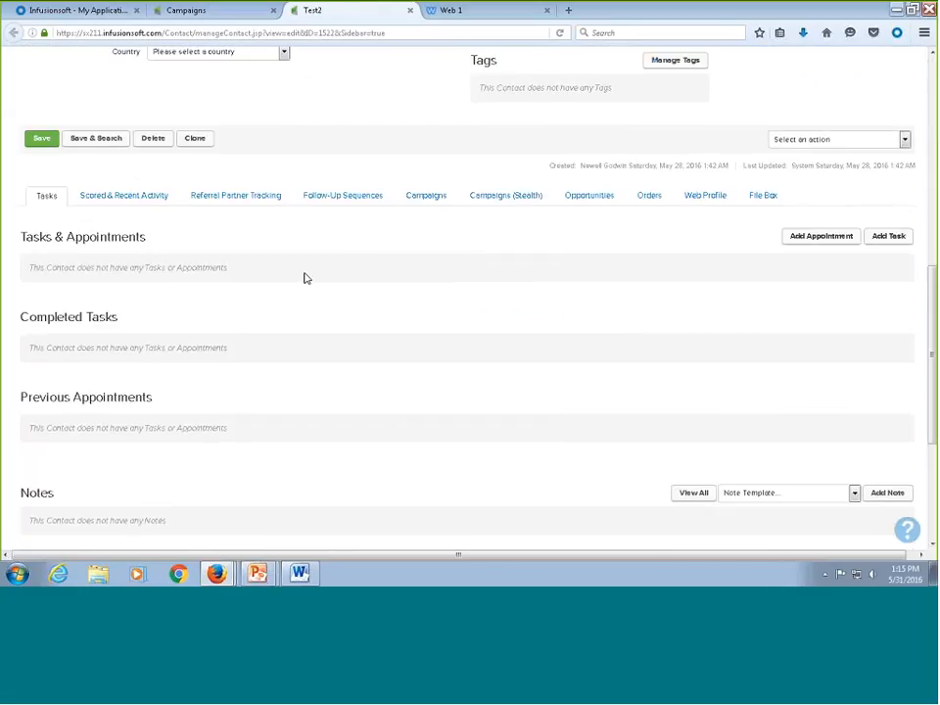
pyautogui.scroll(-2, 222, 323)
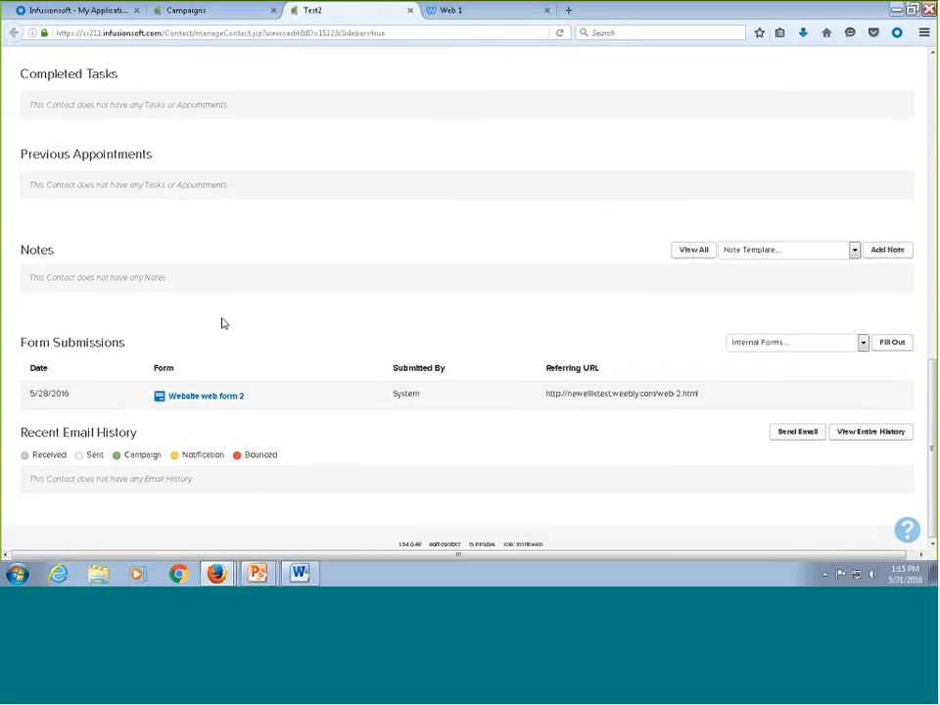
pyautogui.click(239, 396)
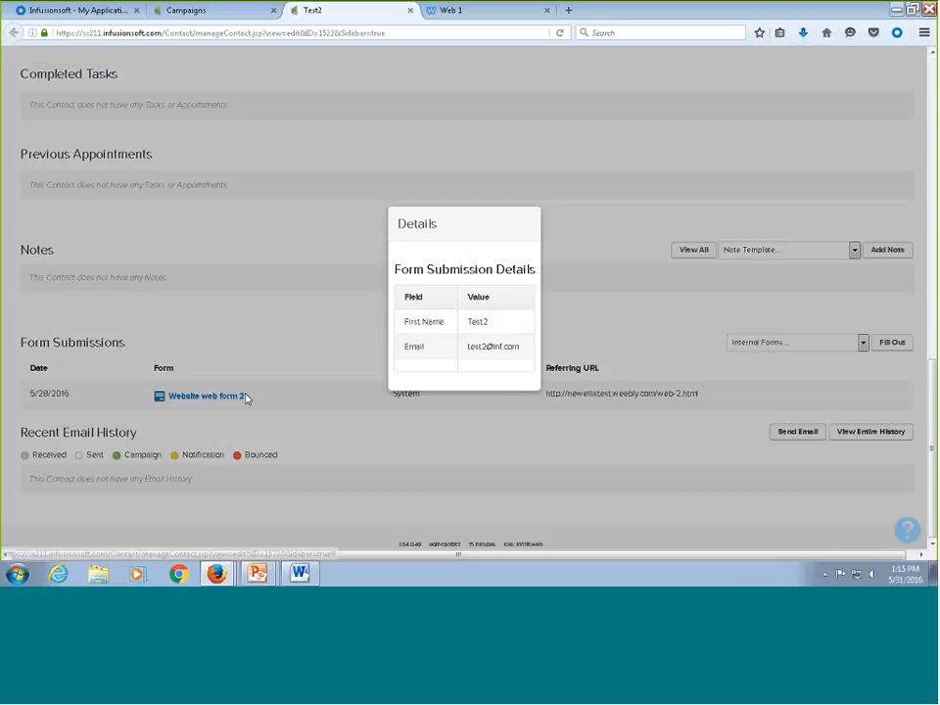
pyautogui.click(525, 224)
# Check the Test2 contact's active sequences, recent campaign history and upcoming campaign items
pyautogui.scroll(5, 612, 338)
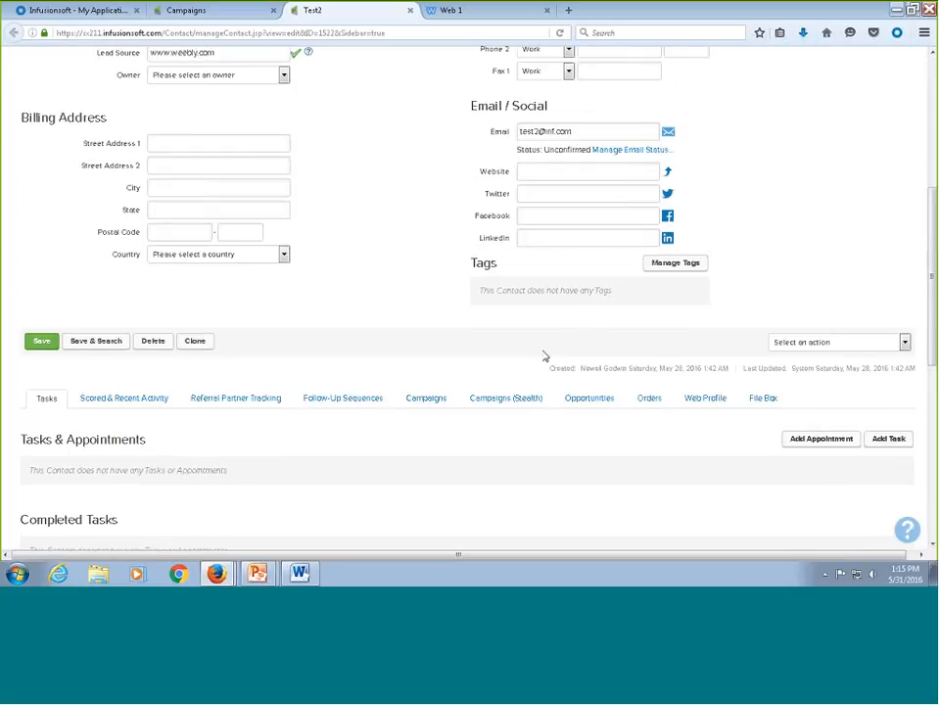
pyautogui.click(431, 397)
pyautogui.scroll(-4, 464, 373)
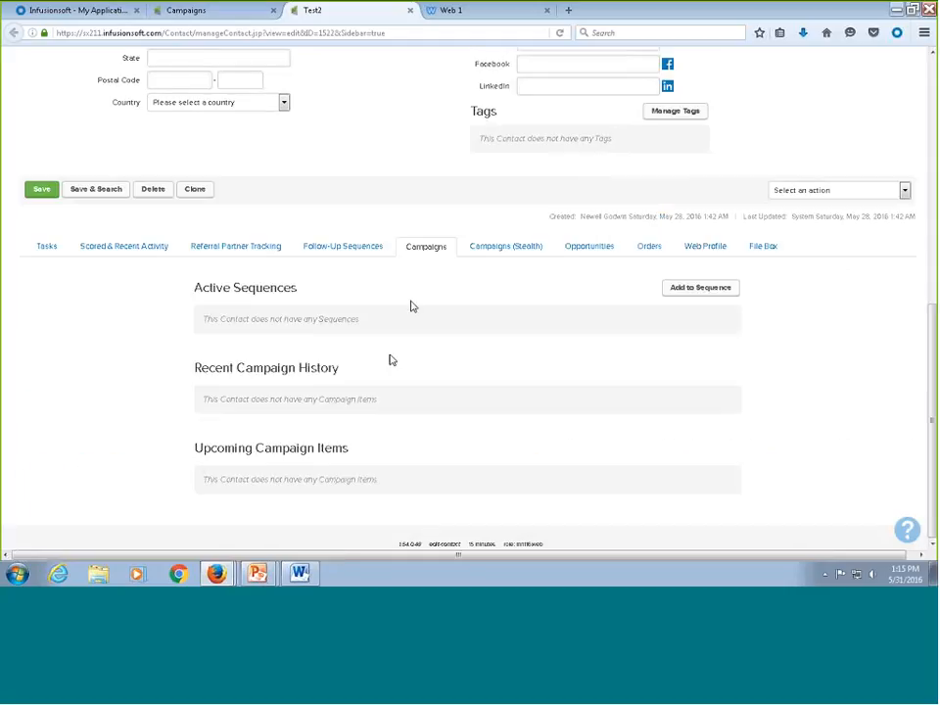
# Open the Troubleshooting Campaign from the recent items and set its Website web form 2 goal as achievable by Any Contact
pyautogui.click(231, 14)
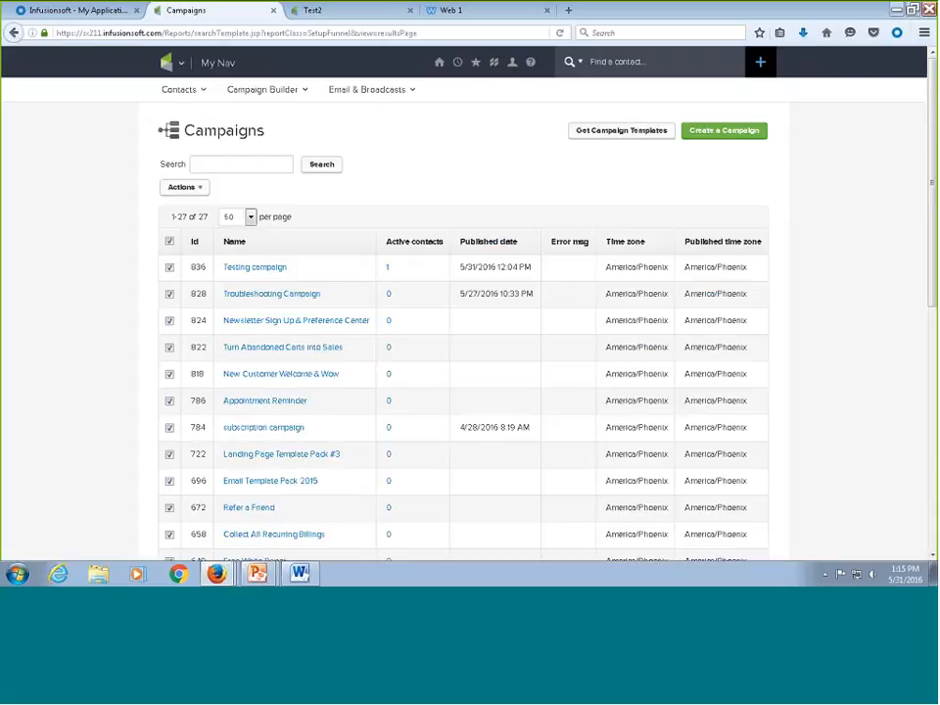
pyautogui.click(457, 62)
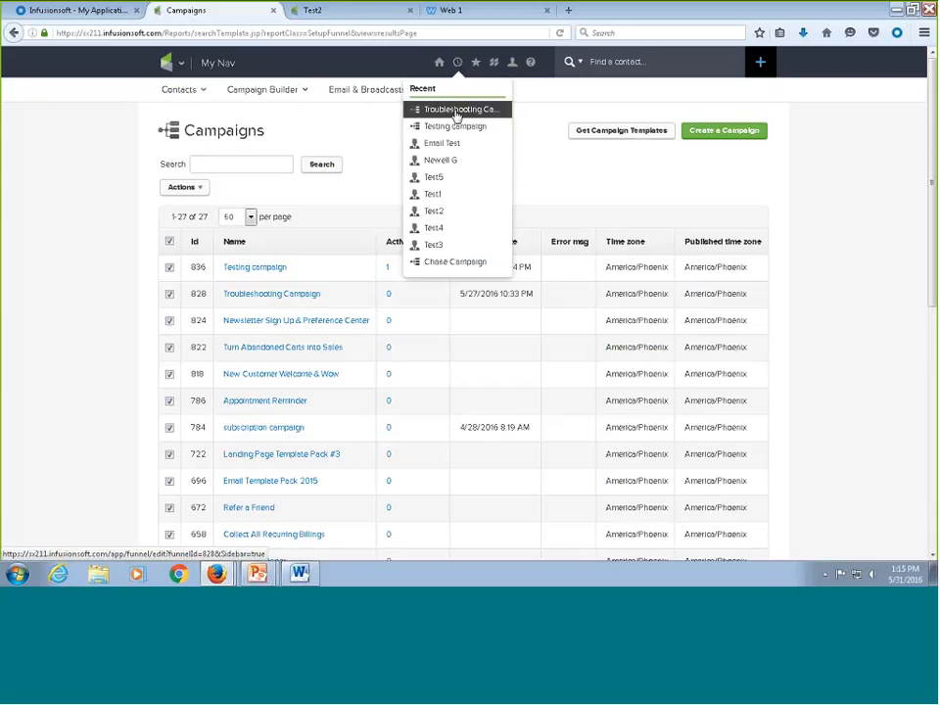
pyautogui.click(455, 111)
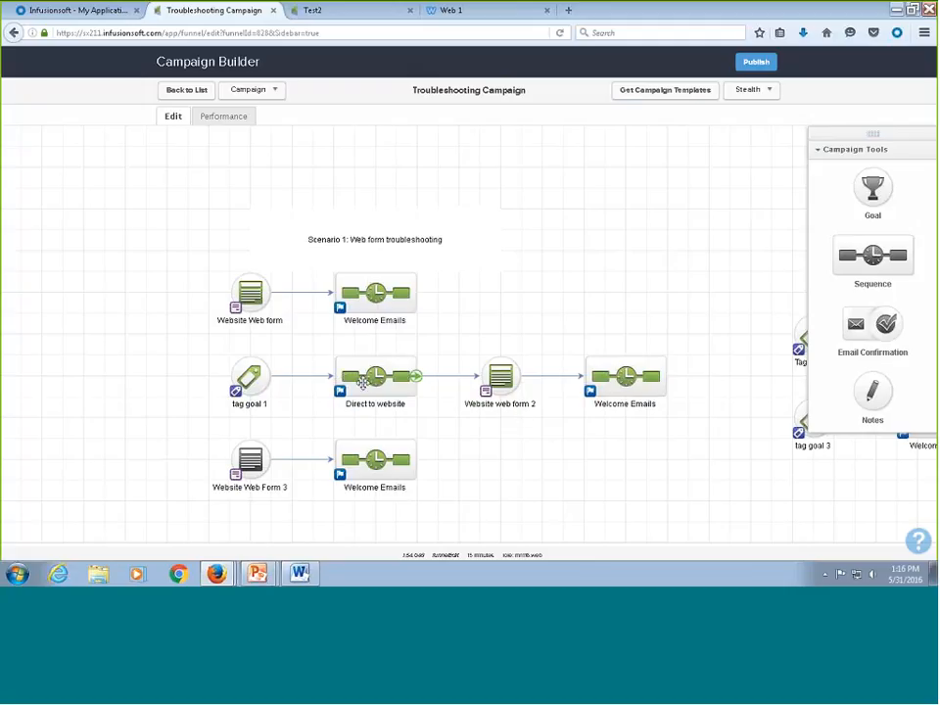
pyautogui.doubleClick(487, 395)
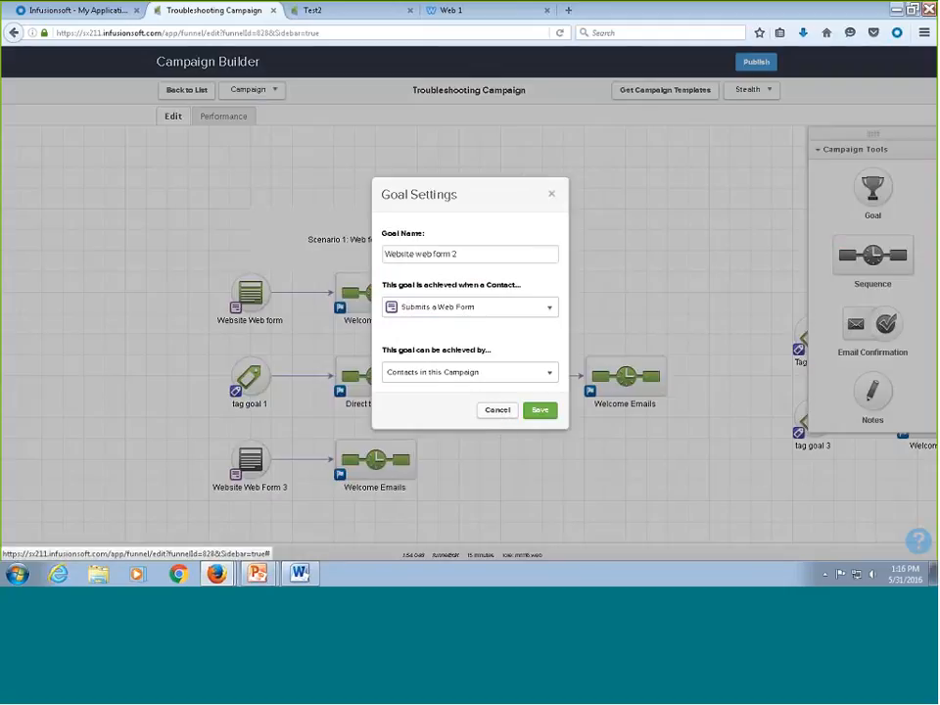
pyautogui.click(399, 376)
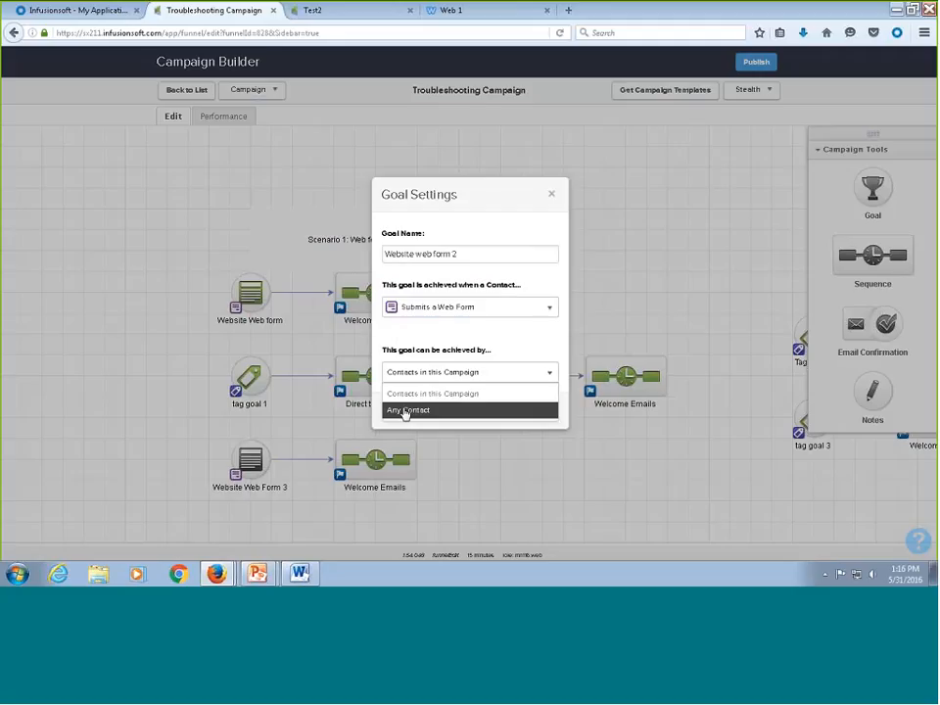
pyautogui.click(405, 412)
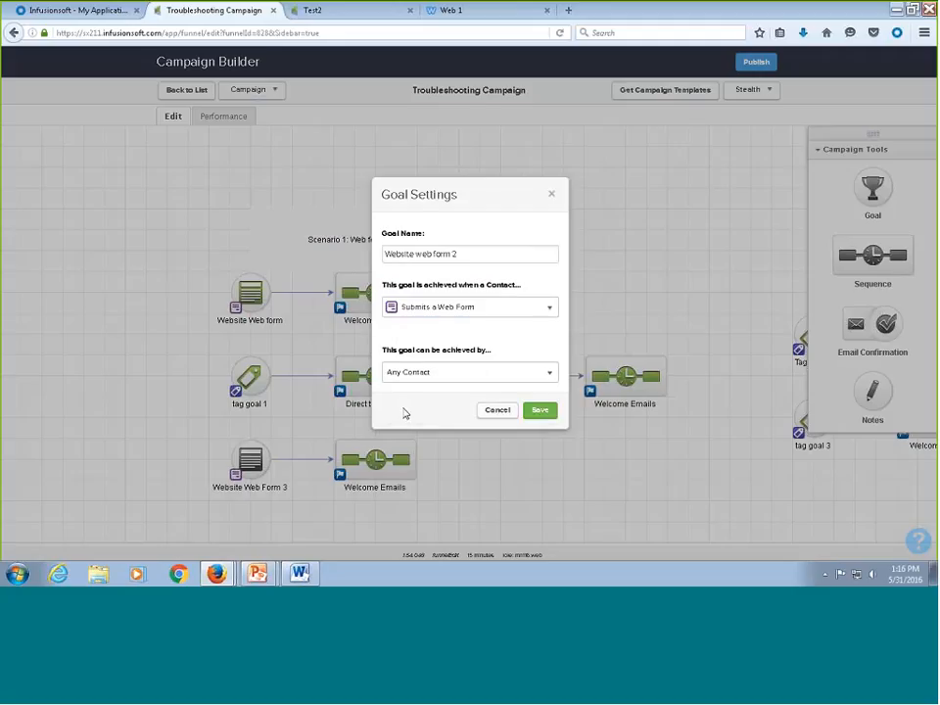
pyautogui.click(540, 409)
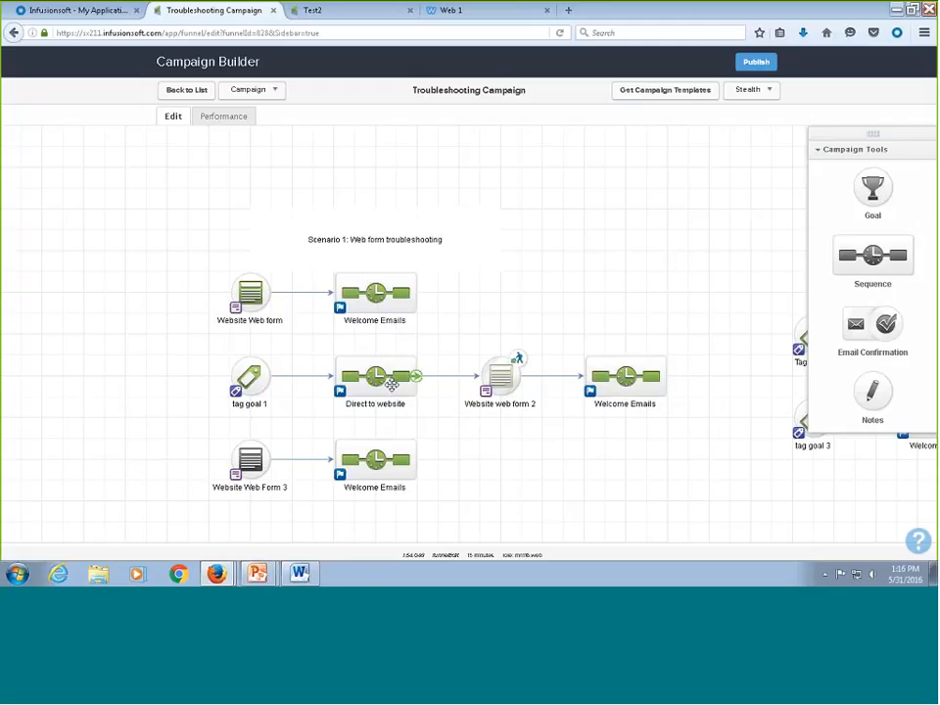
# Check who can achieve the Website Web form goal in its settings, and leave them without saving
pyautogui.moveTo(415, 376); pyautogui.dragTo(501, 374)
pyautogui.doubleClick(235, 311)
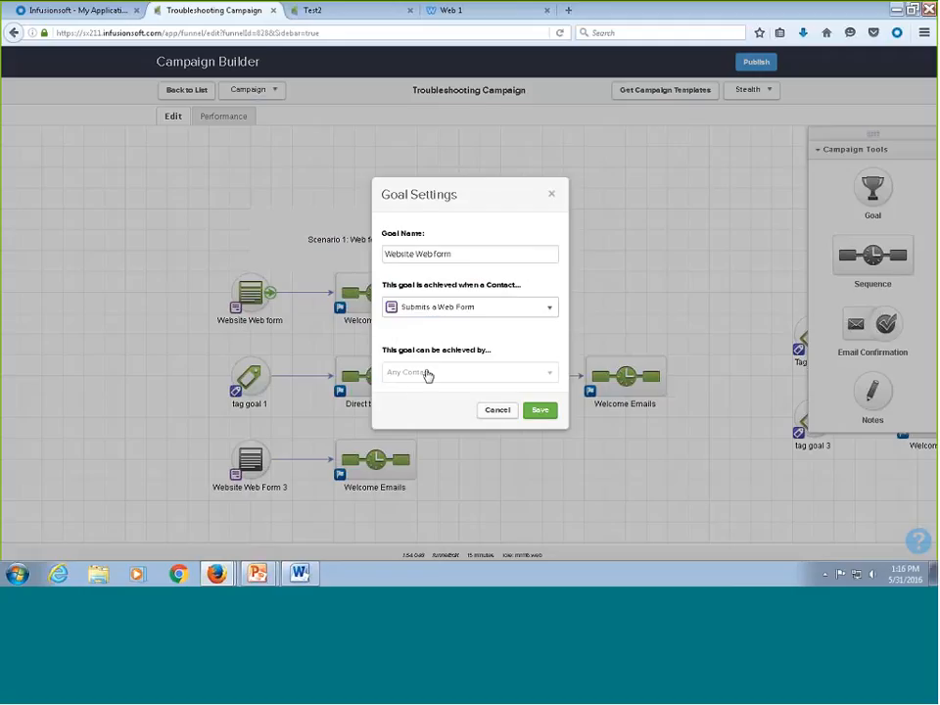
pyautogui.click(490, 412)
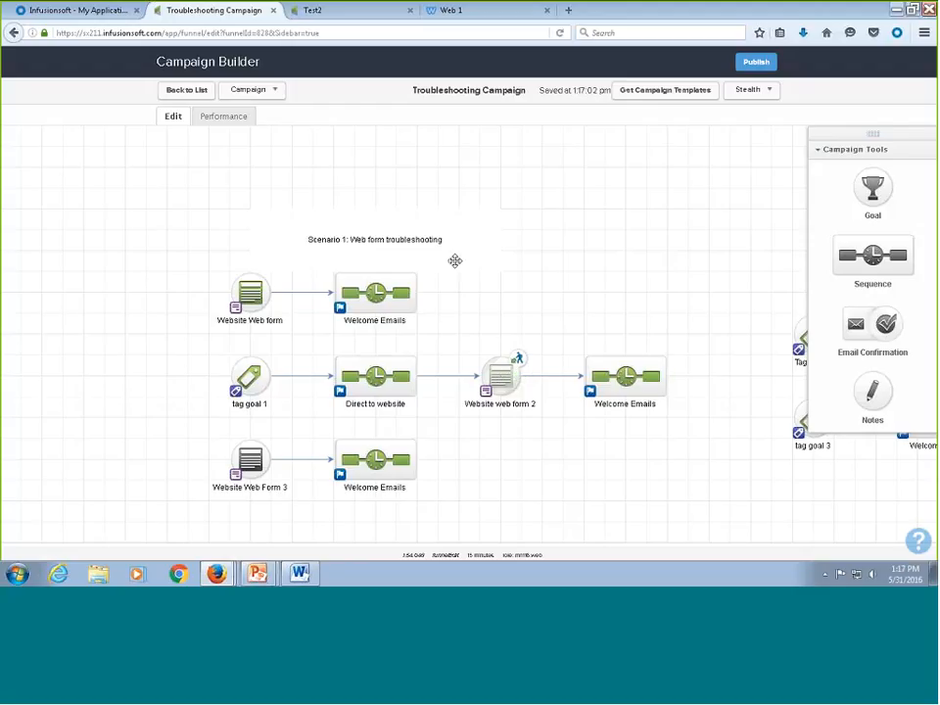
# Switch to the Test2 contact and examine the campaigns offered for adding it to a sequence
pyautogui.click(334, 12)
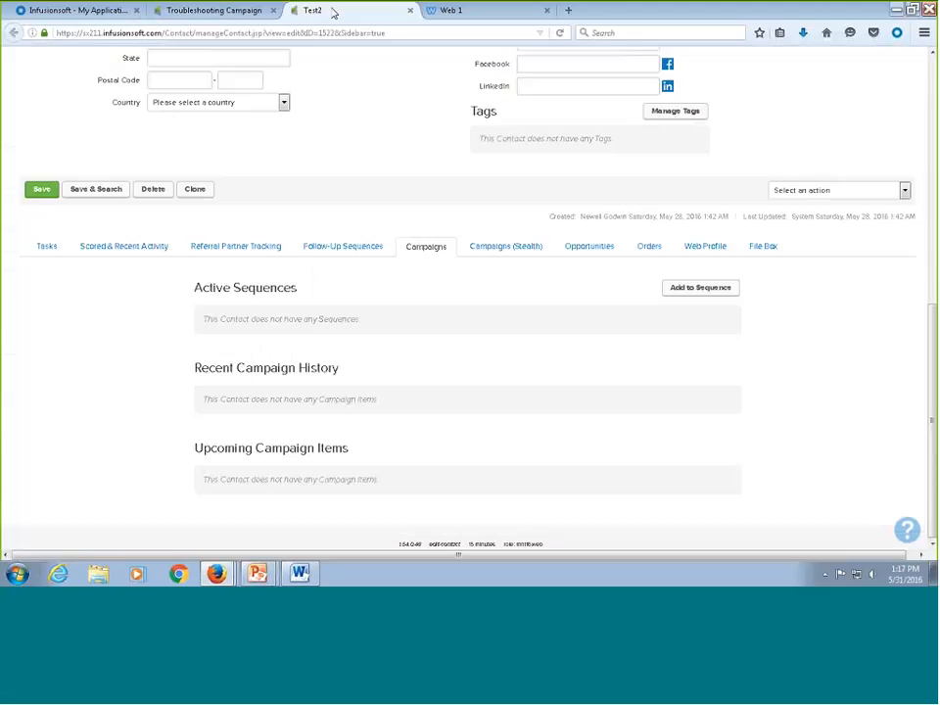
pyautogui.click(686, 294)
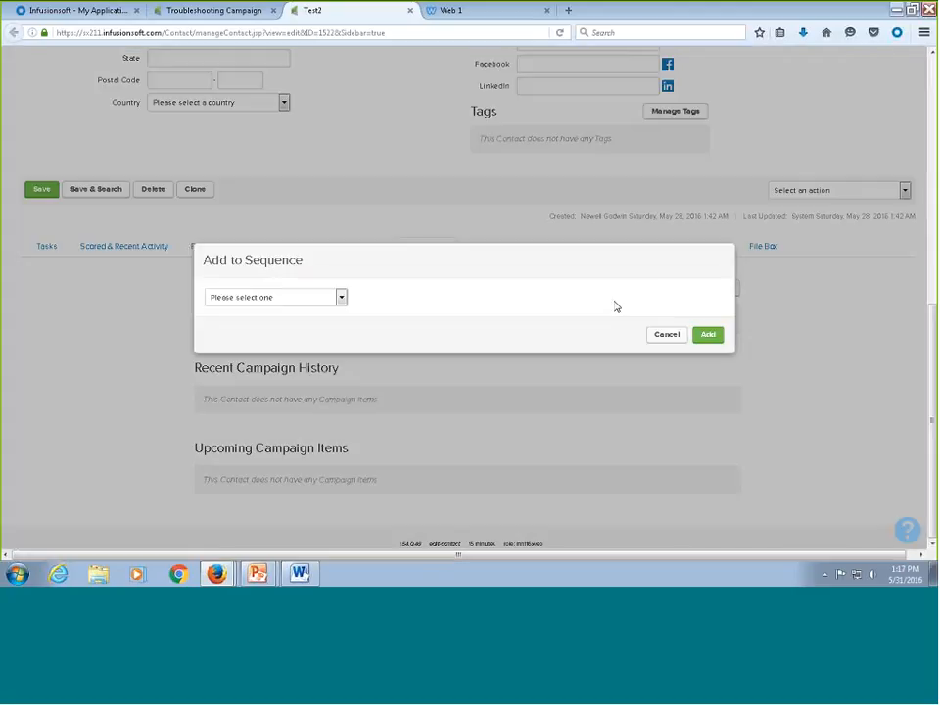
pyautogui.click(341, 296)
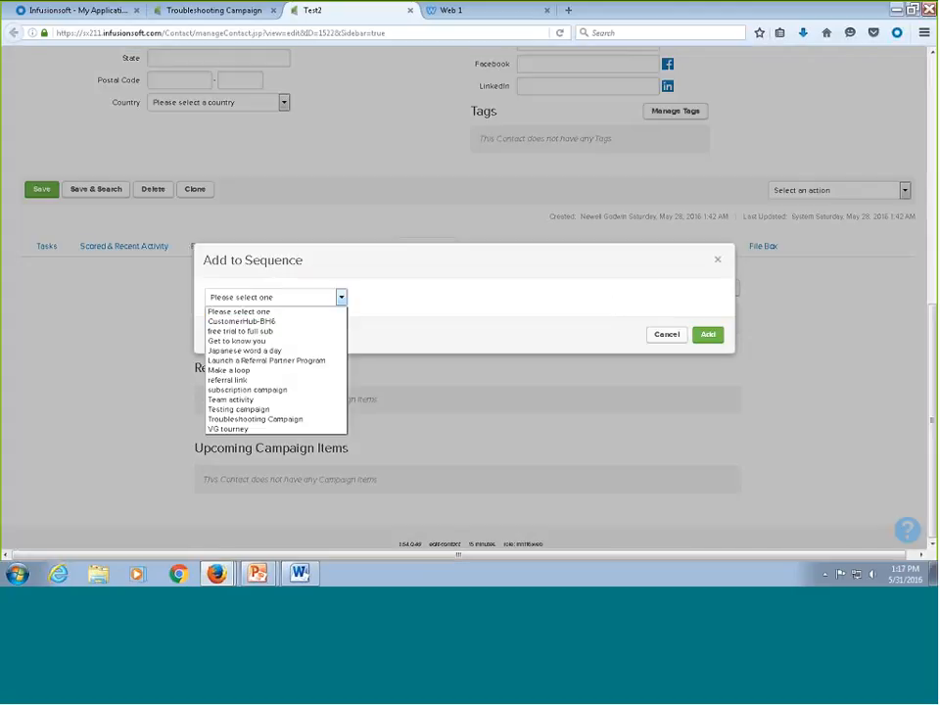
# Return to the Troubleshooting Campaign and review the goal settings of Website web form 2 without saving
pyautogui.click(218, 13)
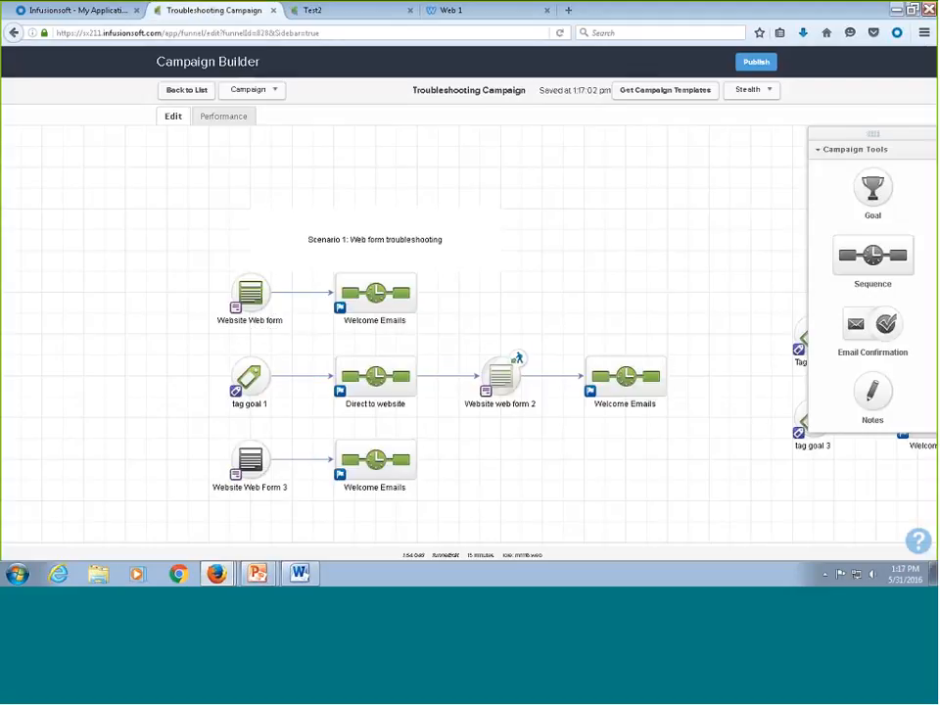
pyautogui.moveTo(565, 460); pyautogui.dragTo(574, 423)
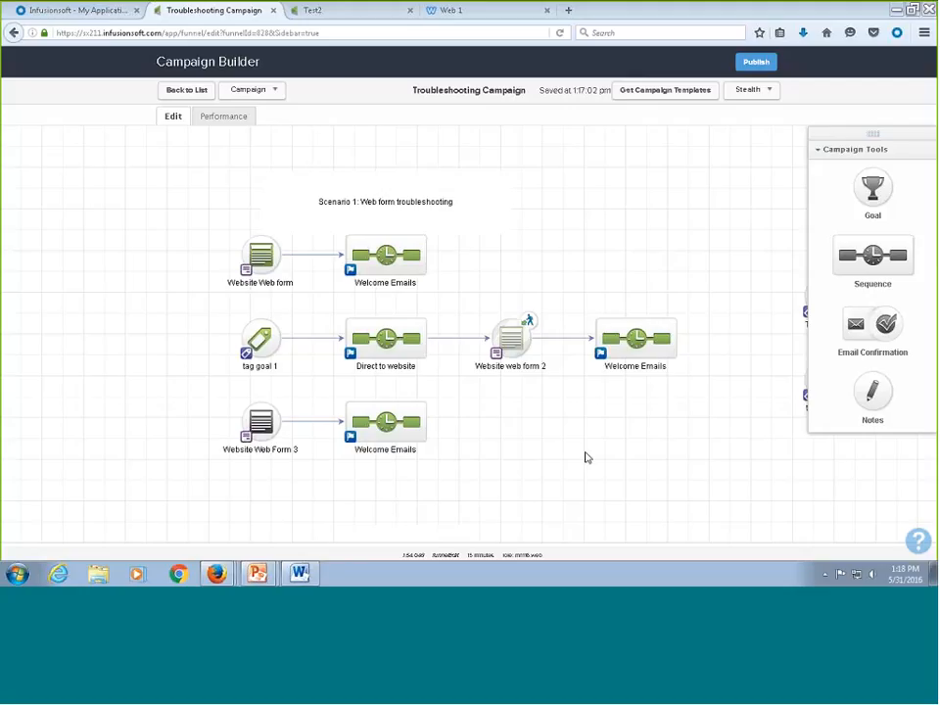
pyautogui.moveTo(252, 257)
pyautogui.moveTo(508, 334)
pyautogui.doubleClick(519, 369)
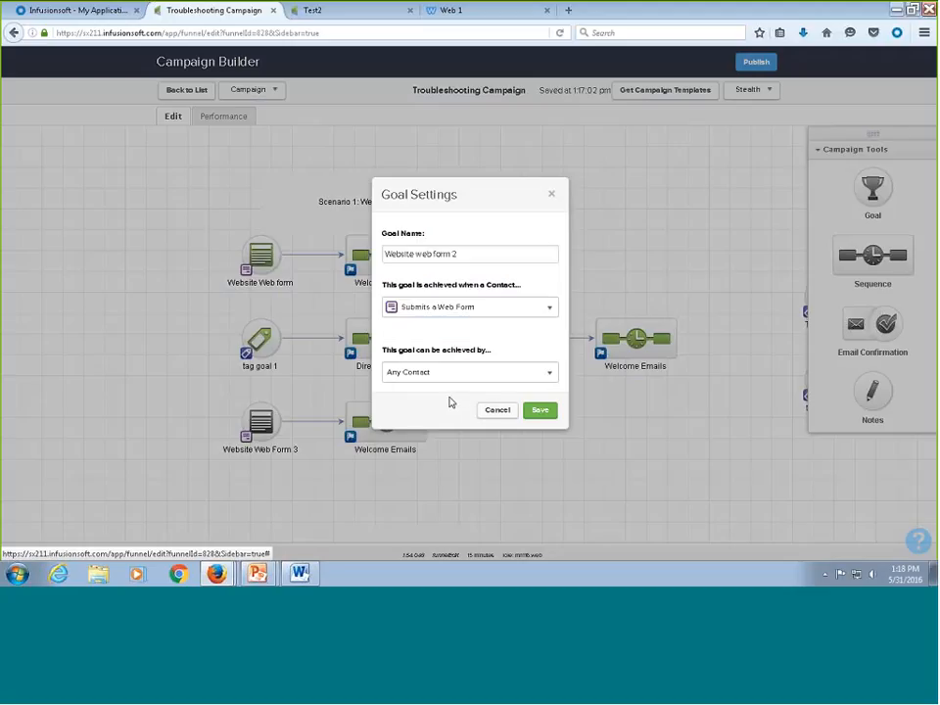
pyautogui.click(494, 410)
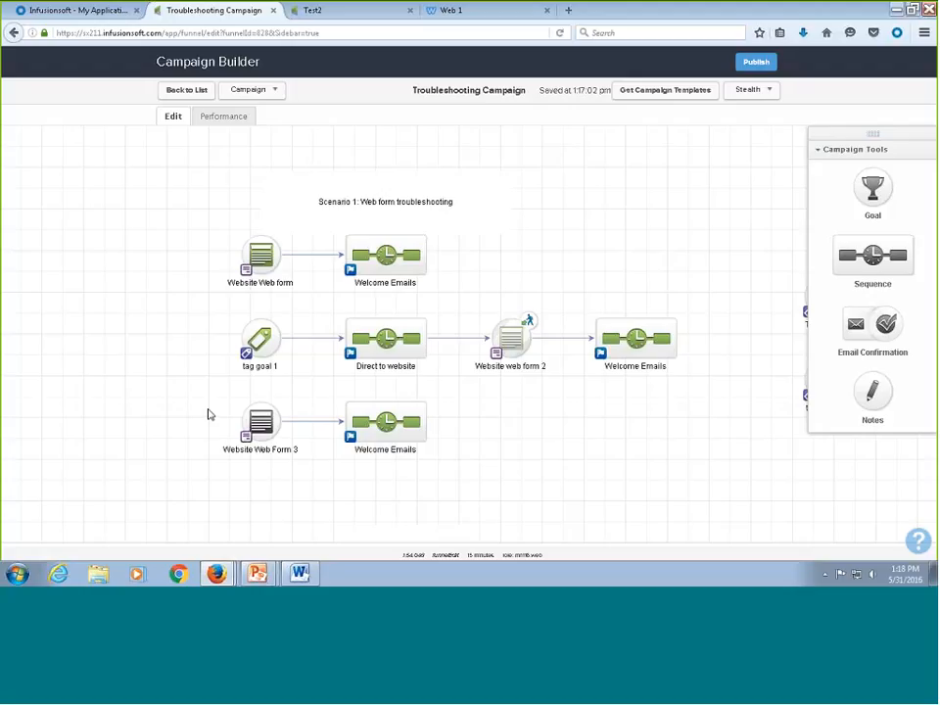
# Inspect the Welcome email sequence behind Tag goal 2 in Scenario 2 and return to the campaign
pyautogui.moveTo(585, 433); pyautogui.dragTo(516, 428)
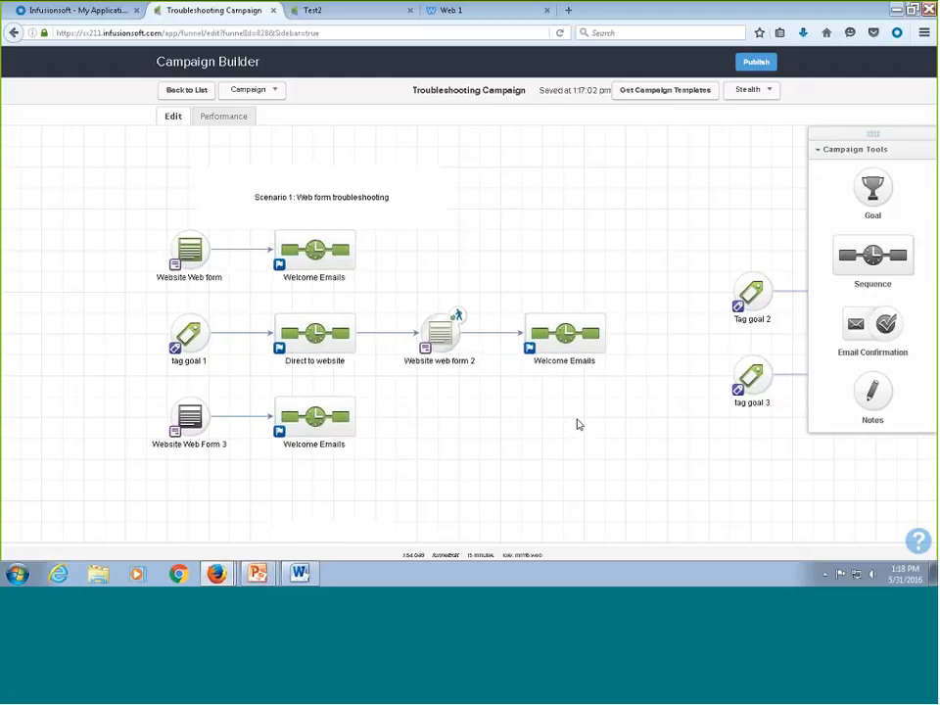
pyautogui.moveTo(578, 424); pyautogui.dragTo(446, 422)
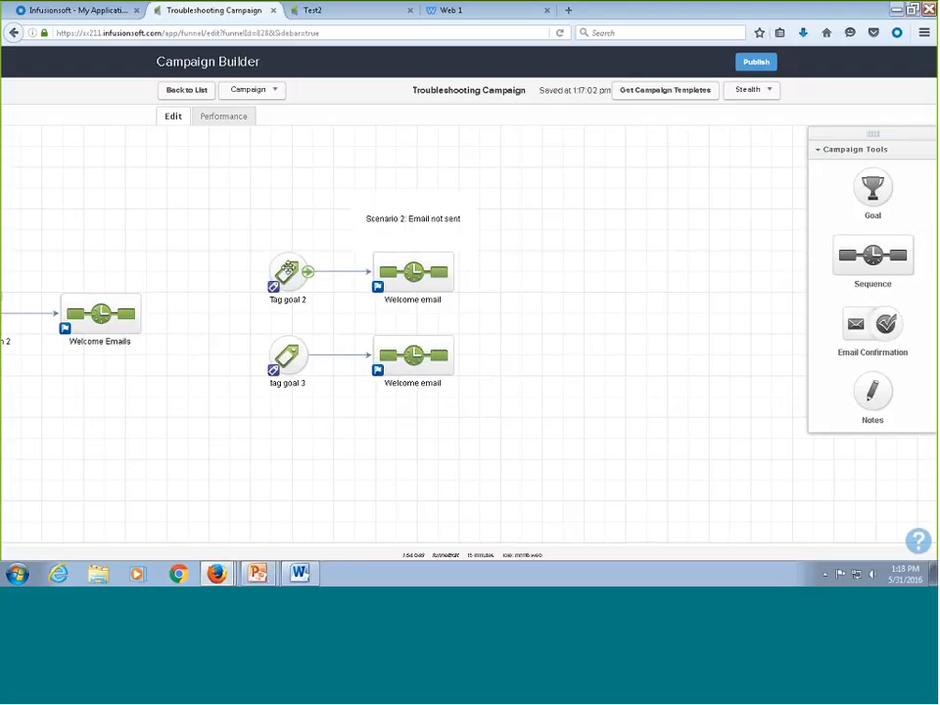
pyautogui.doubleClick(412, 271)
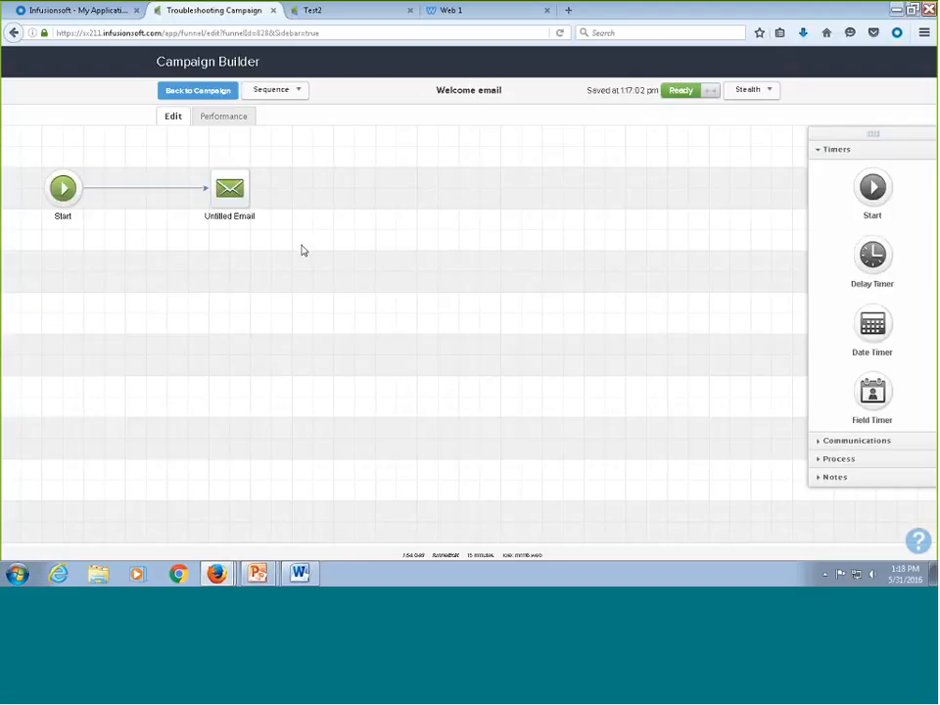
pyautogui.click(185, 95)
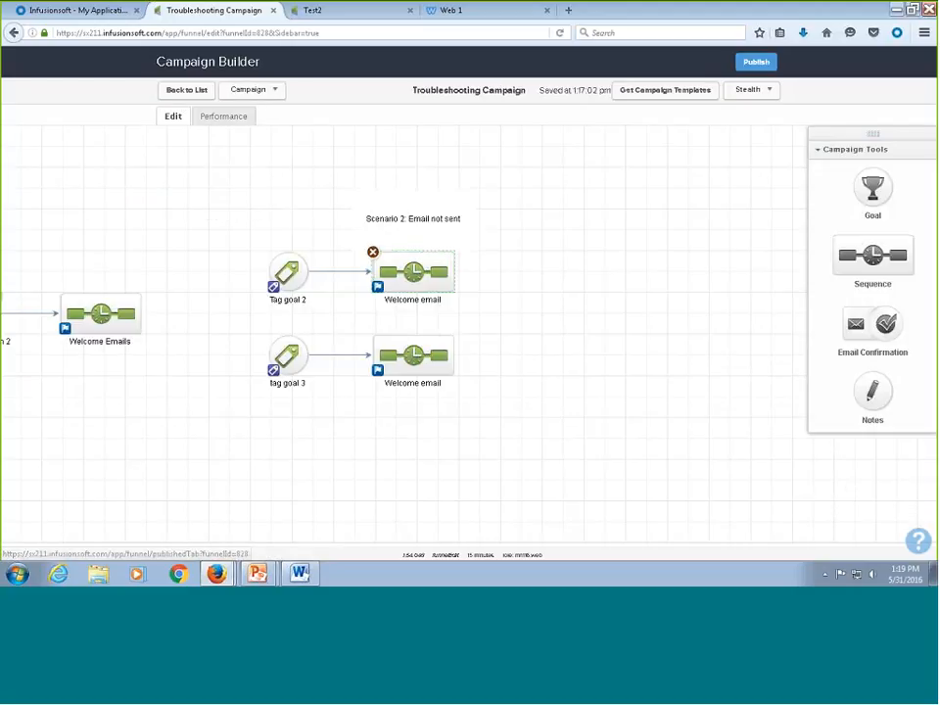
# View the campaign's performance for Historical 24 hours and for Historical 30 days
pyautogui.click(223, 115)
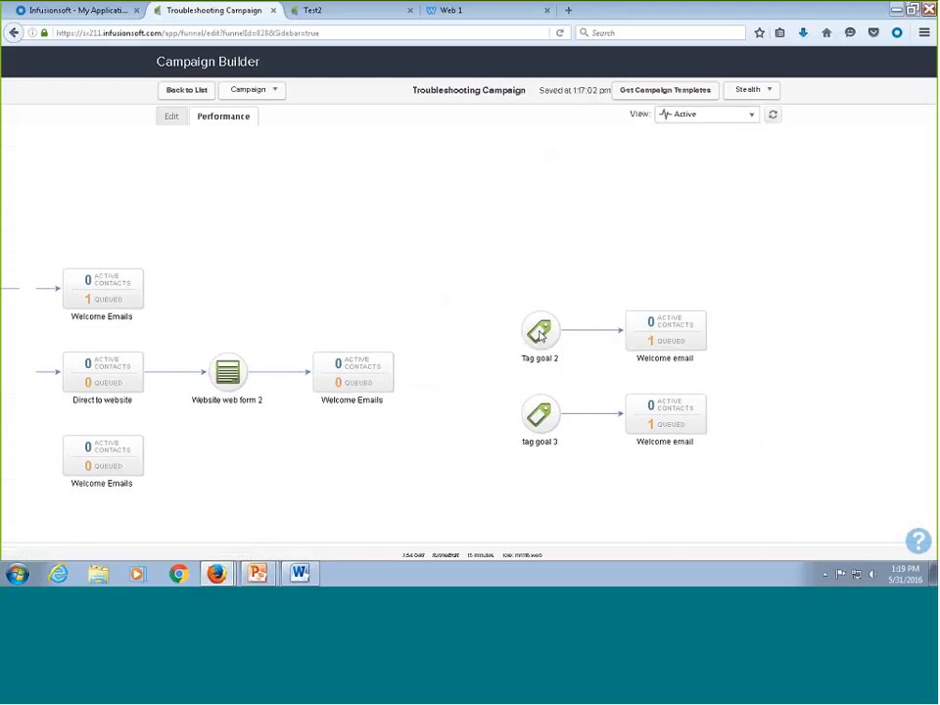
pyautogui.click(705, 113)
pyautogui.click(703, 152)
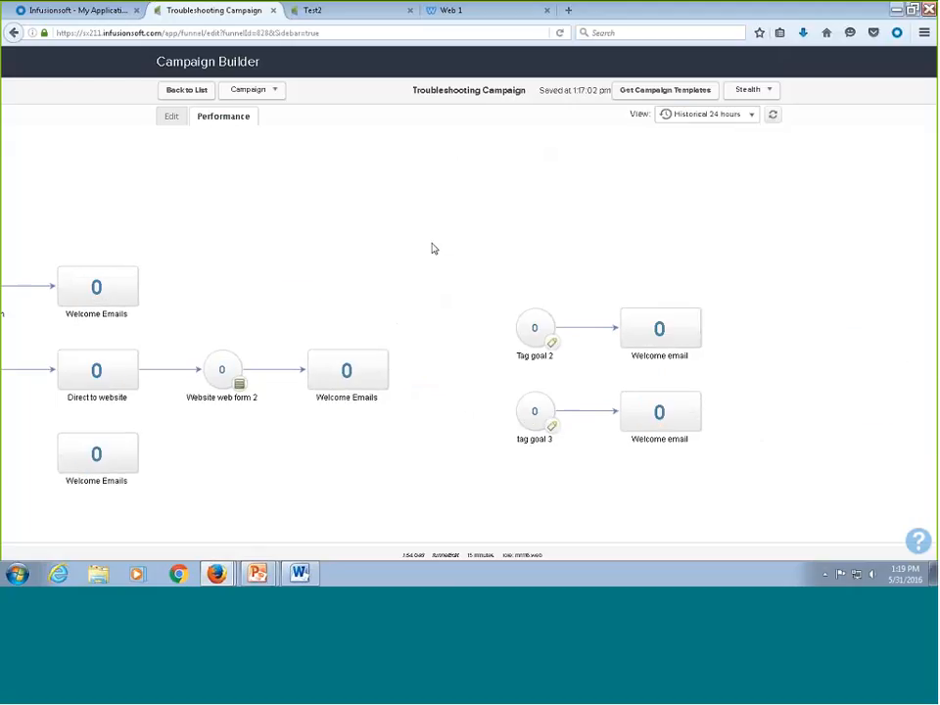
pyautogui.click(705, 113)
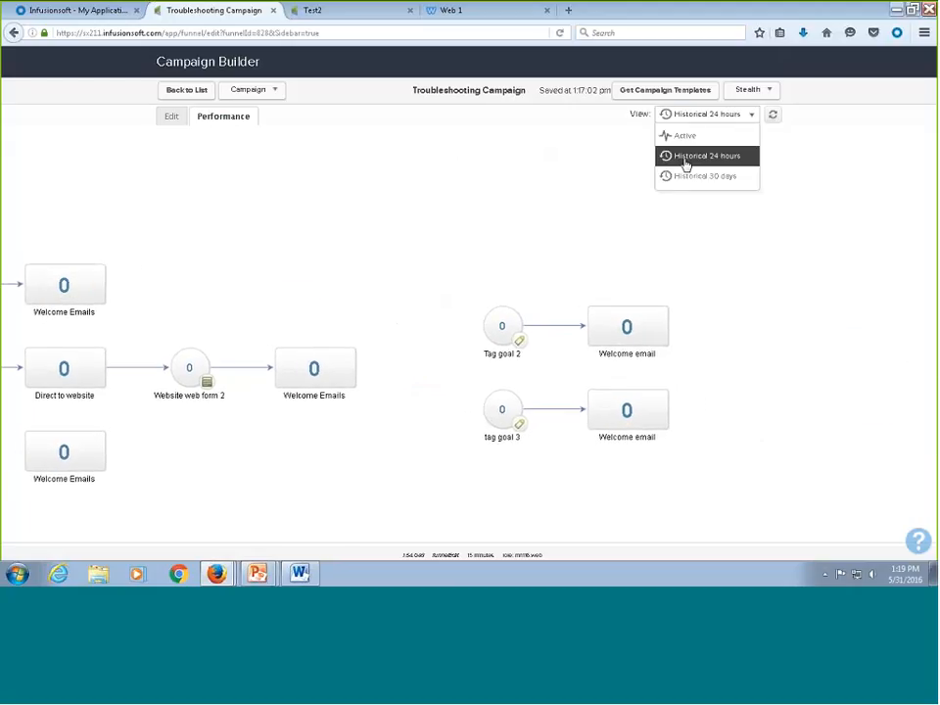
pyautogui.click(691, 175)
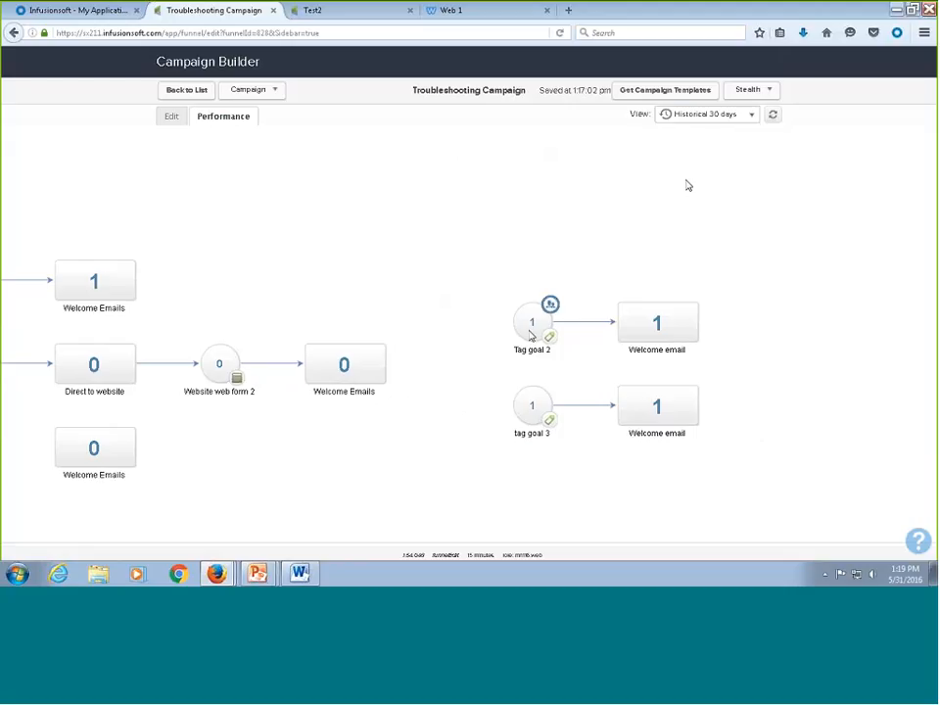
# Check the performance of Tag goal 2's Welcome email sequence and list the contacts who entered it
pyautogui.doubleClick(647, 327)
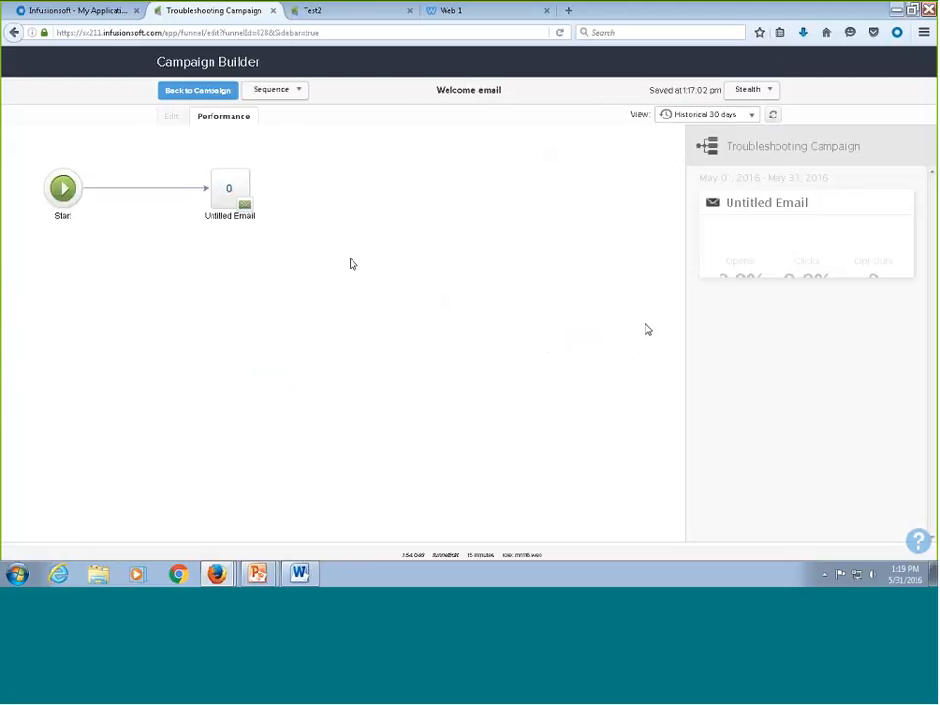
pyautogui.moveTo(227, 190)
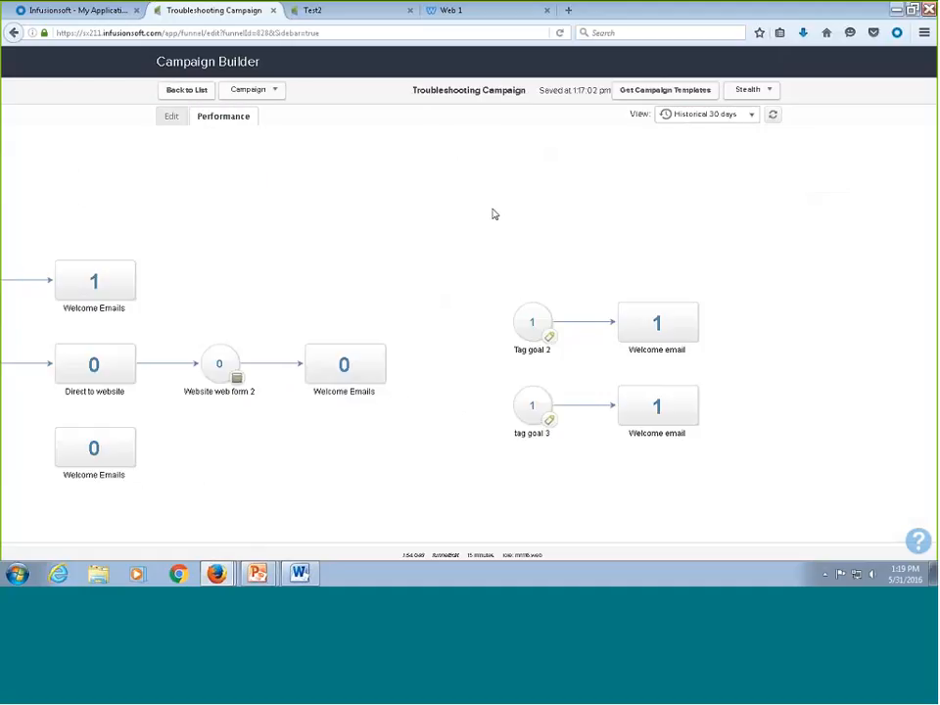
pyautogui.click(698, 307)
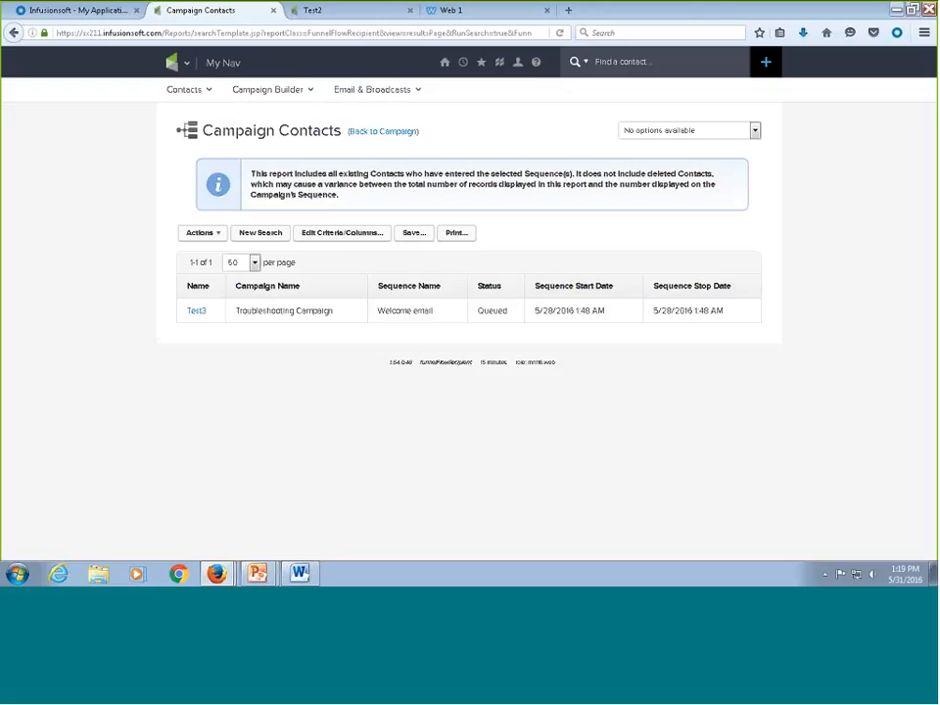
# Cancel adding the Test2 contact to a sequence and open the Test3 contact from the recent items
pyautogui.hotkey('ctrl', 'Tab')
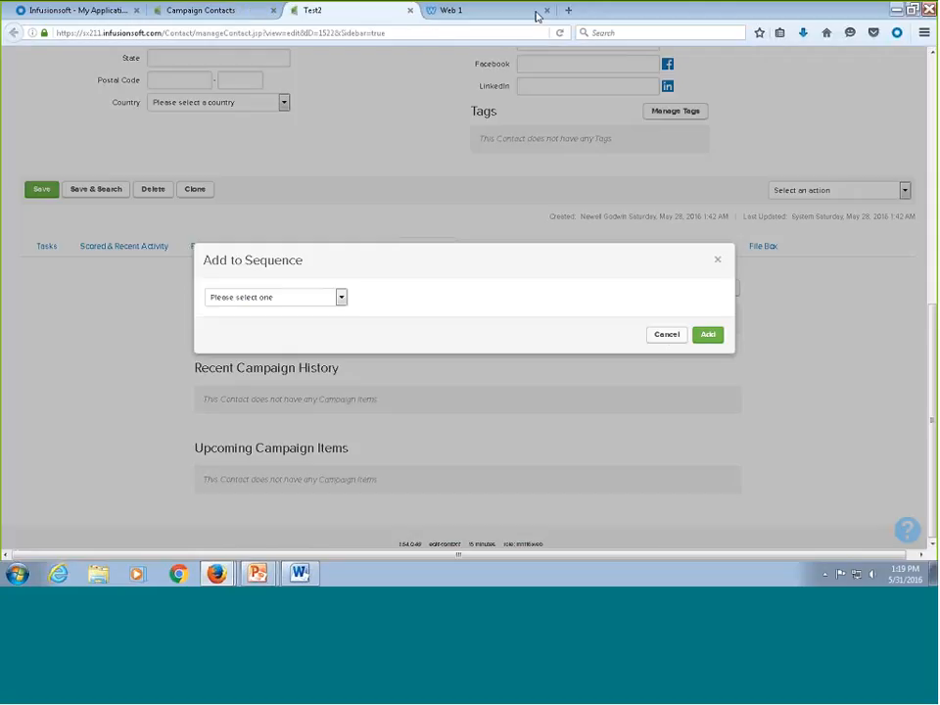
pyautogui.click(664, 335)
pyautogui.scroll(10, 470, 245)
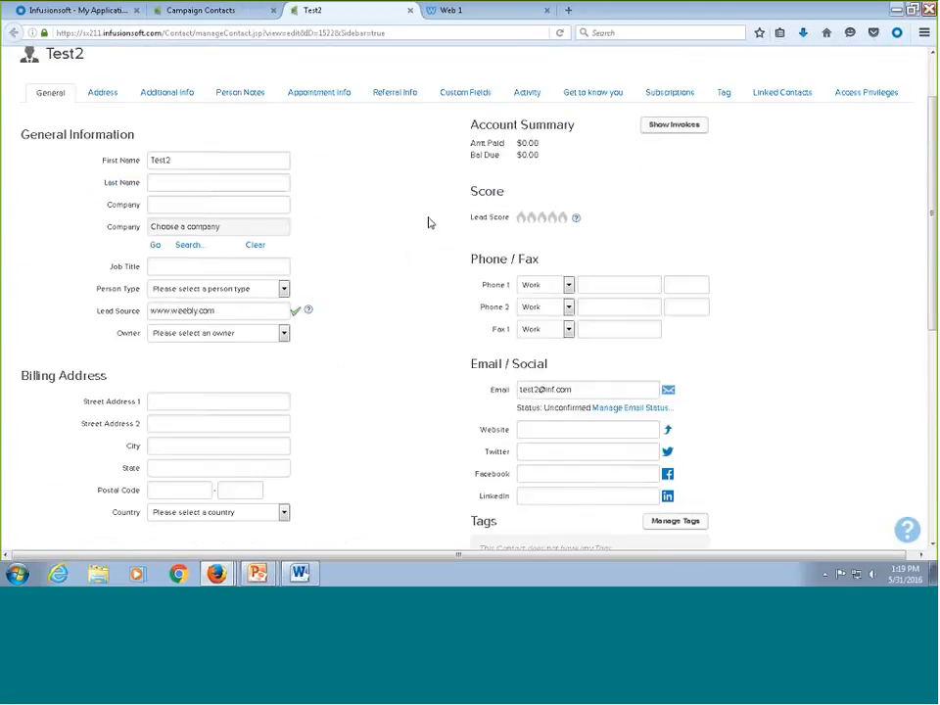
pyautogui.click(462, 66)
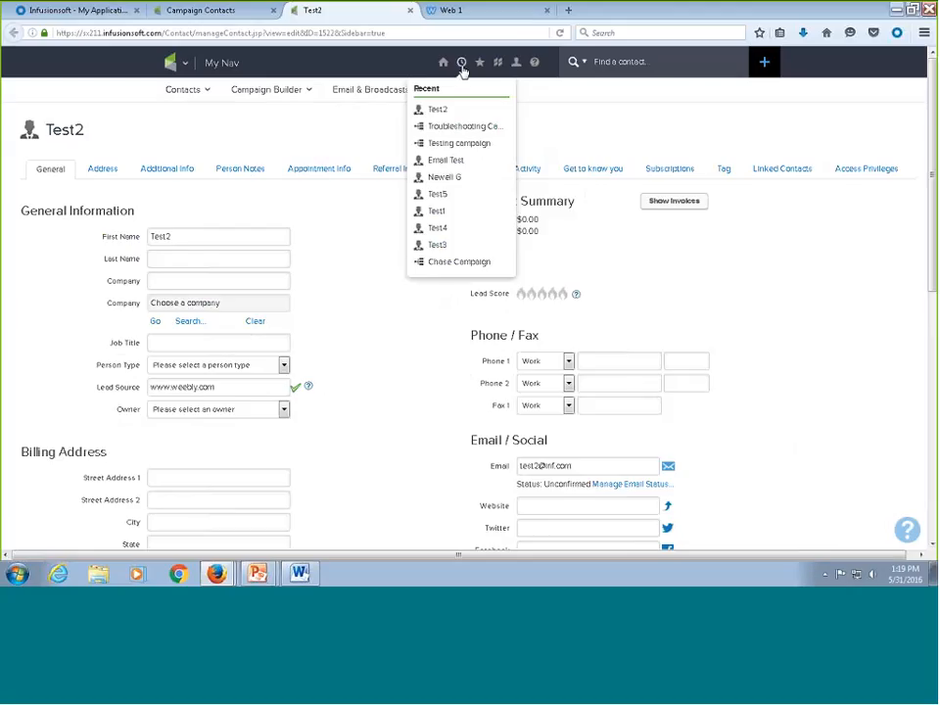
pyautogui.click(441, 246)
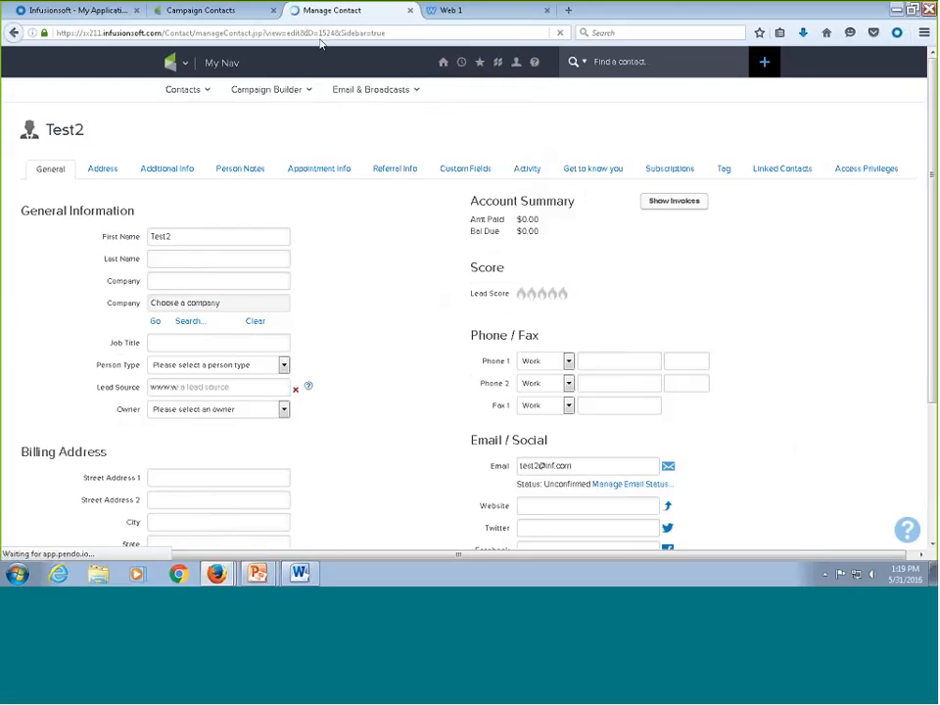
# Compare the Campaign Contacts report with the Test3 contact record and examine its email status and tags
pyautogui.click(235, 12)
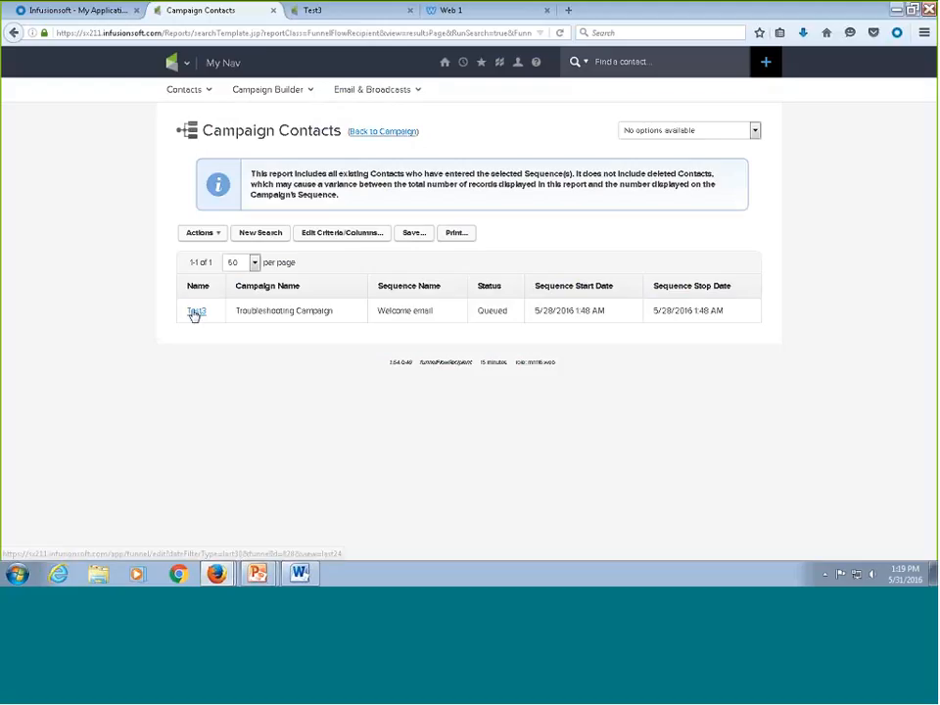
pyautogui.click(321, 9)
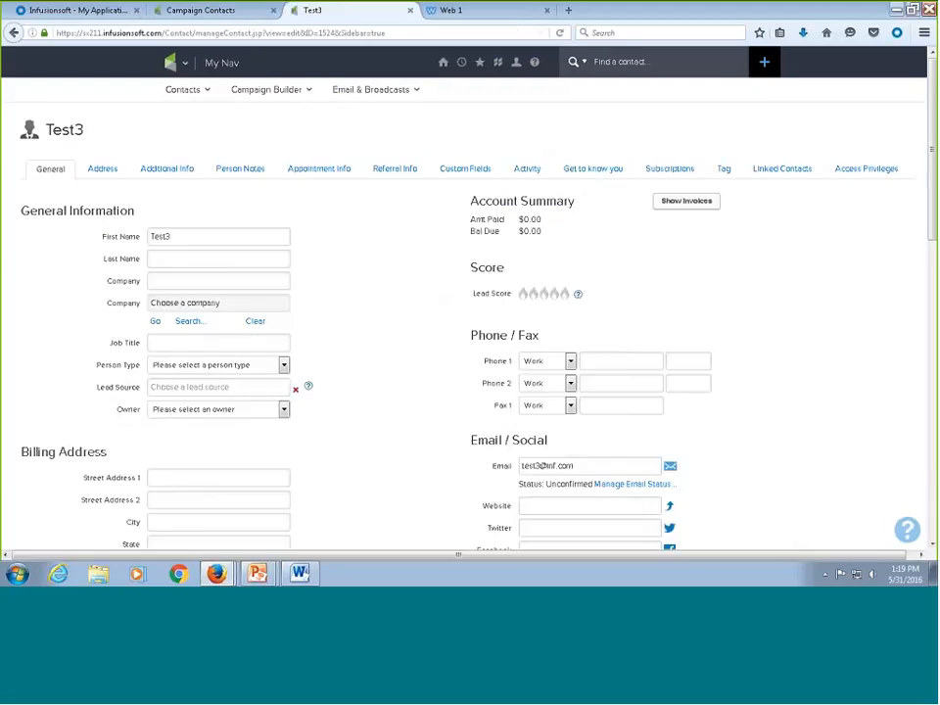
pyautogui.scroll(-1, 428, 255)
pyautogui.scroll(-2, 428, 256)
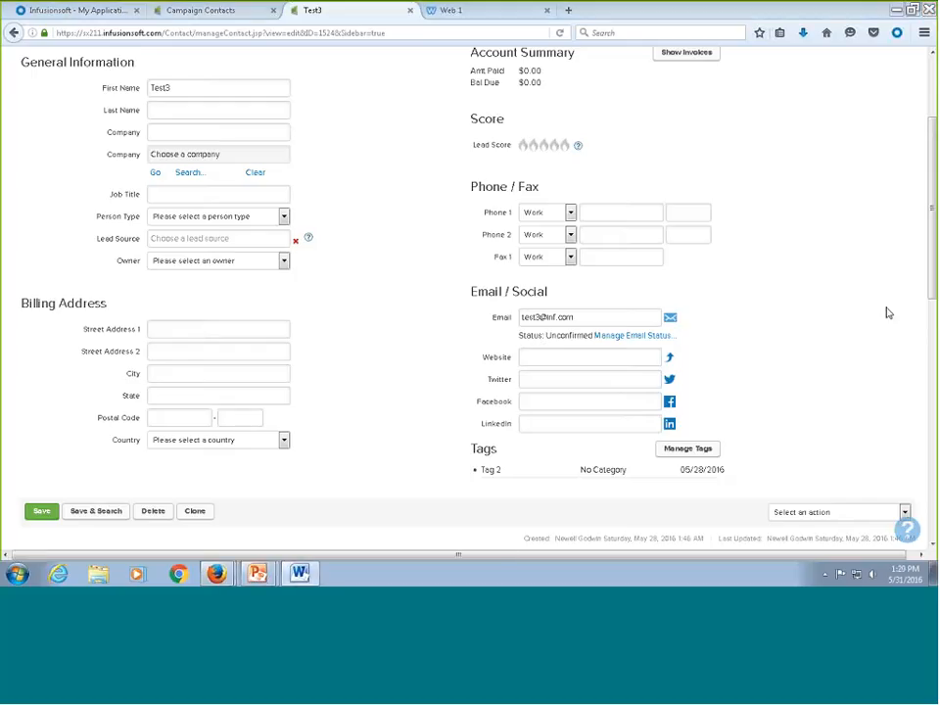
pyautogui.scroll(-5, 405, 267)
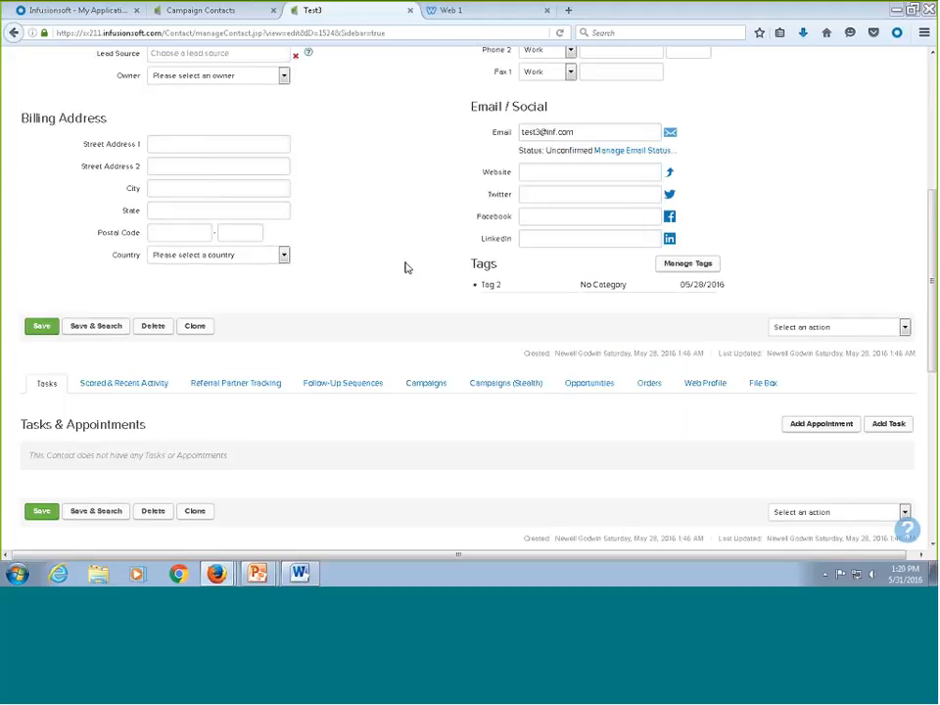
# Review the Test3 contact's recent campaign history alongside its email status
pyautogui.click(425, 273)
pyautogui.scroll(-5, 405, 231)
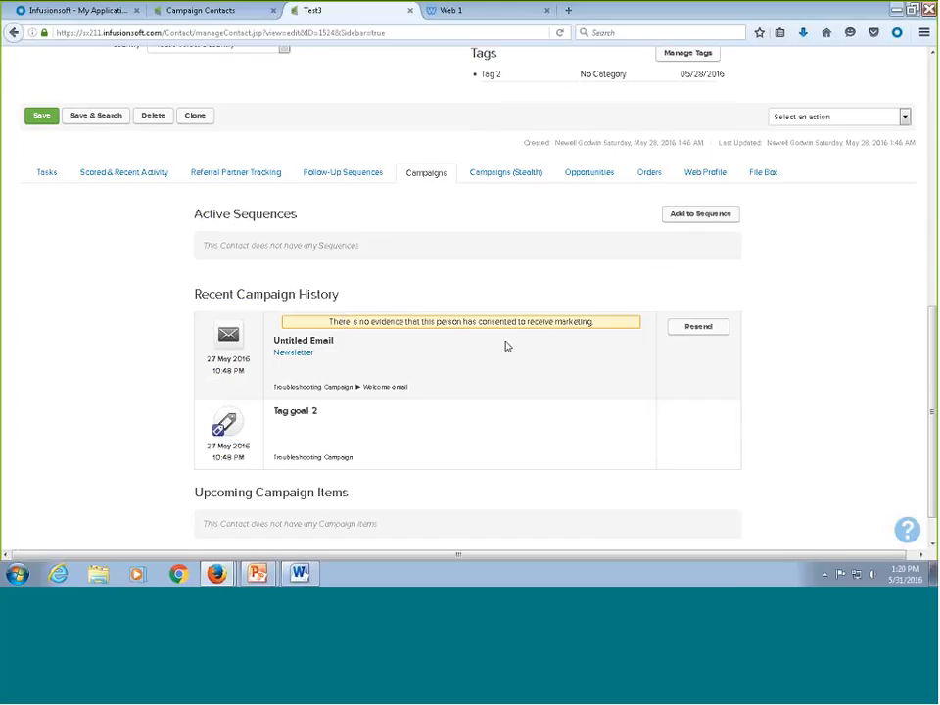
pyautogui.scroll(5, 507, 347)
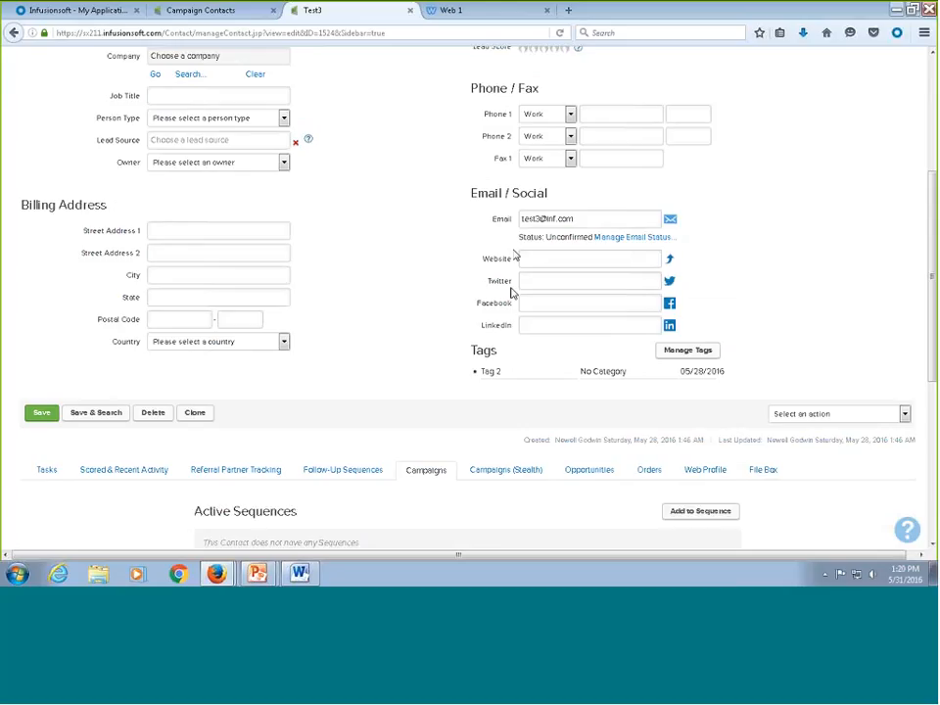
pyautogui.scroll(-5, 457, 303)
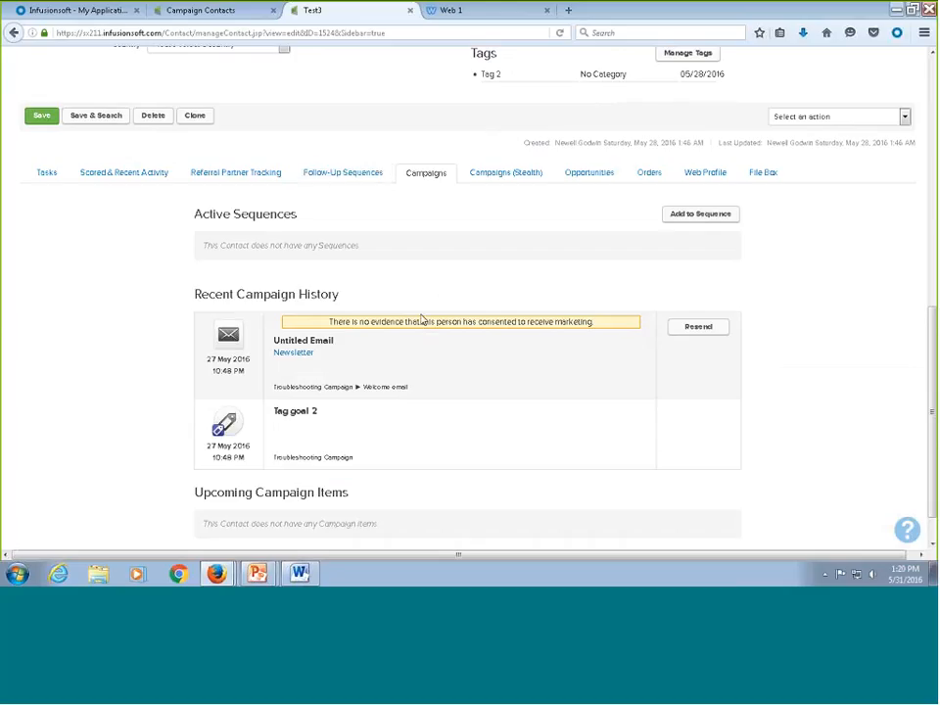
# Return from the Campaign Contacts report to the Troubleshooting Campaign and switch it to editing mode
pyautogui.click(206, 10)
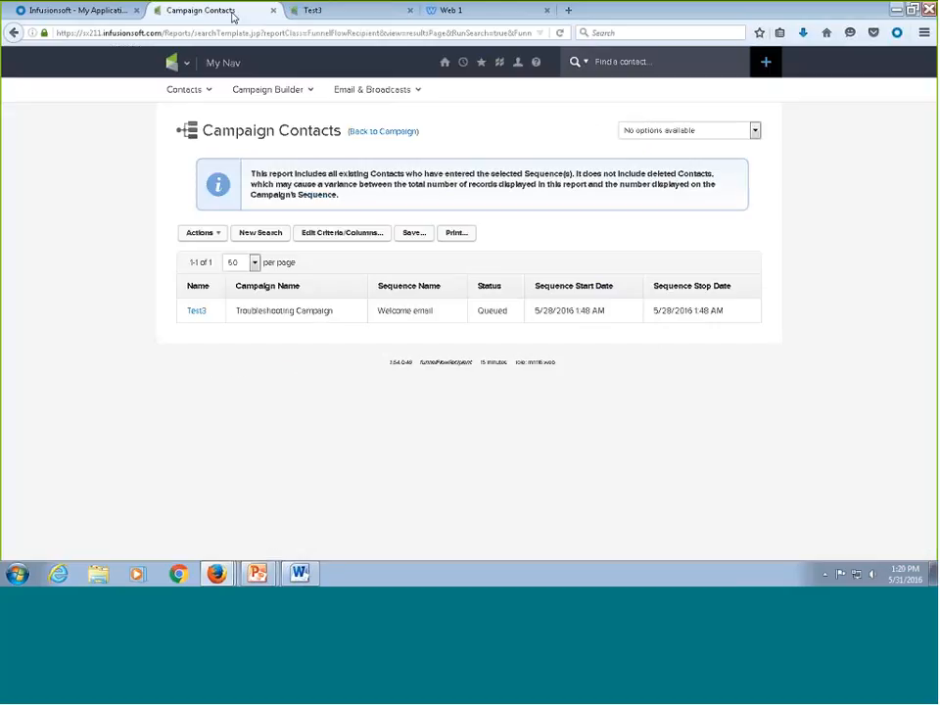
pyautogui.click(356, 132)
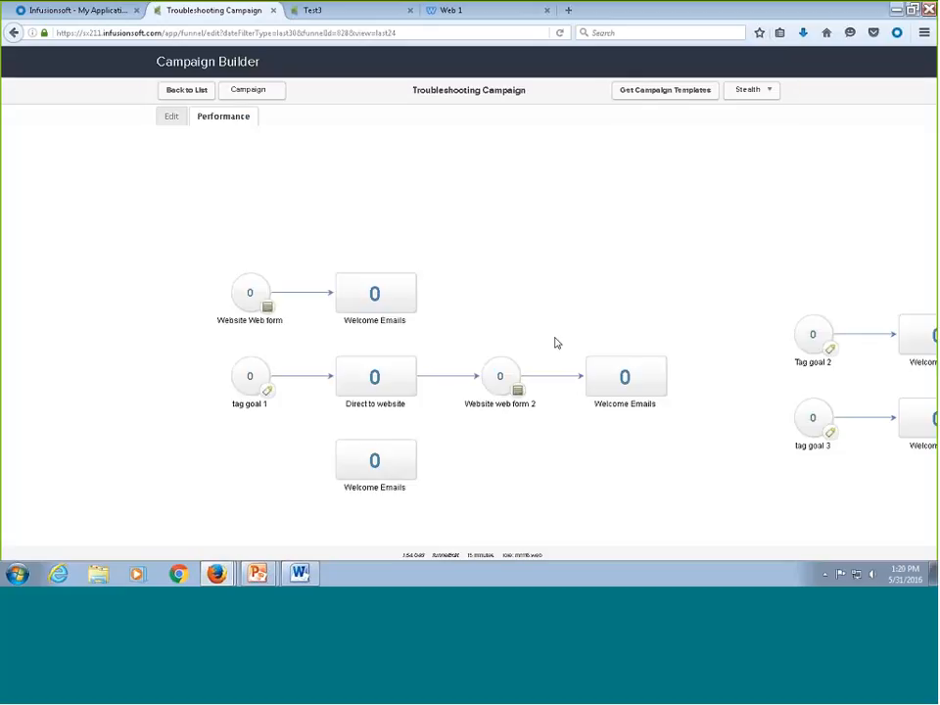
pyautogui.click(171, 116)
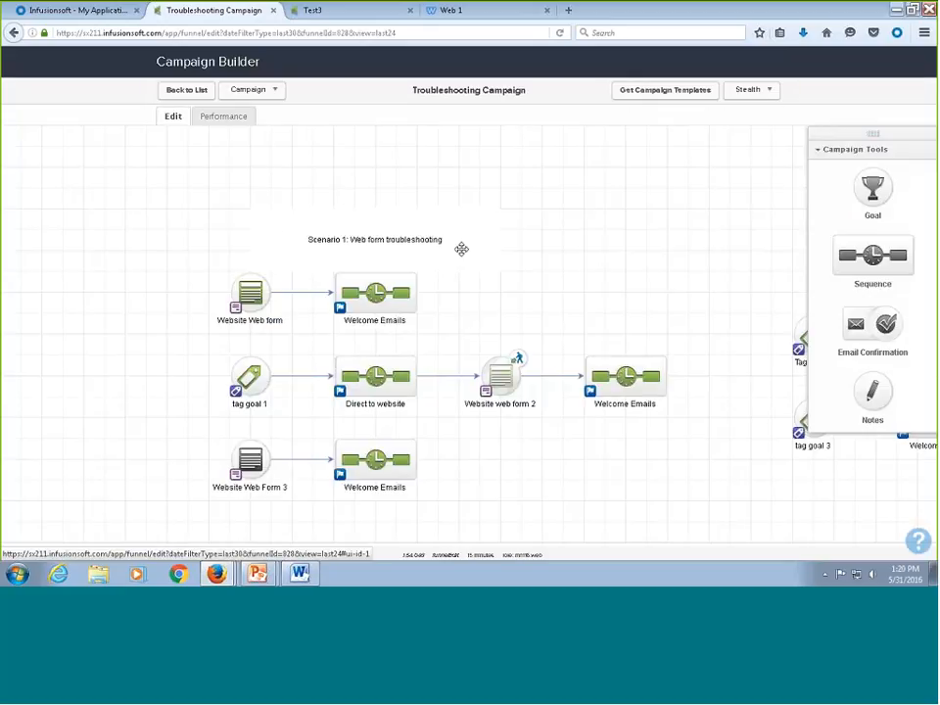
# Open the Newsletter email in Tag goal 2's Welcome email sequence and copy its recipient email address
pyautogui.moveTo(461, 248); pyautogui.dragTo(292, 250)
pyautogui.moveTo(424, 262); pyautogui.dragTo(346, 253)
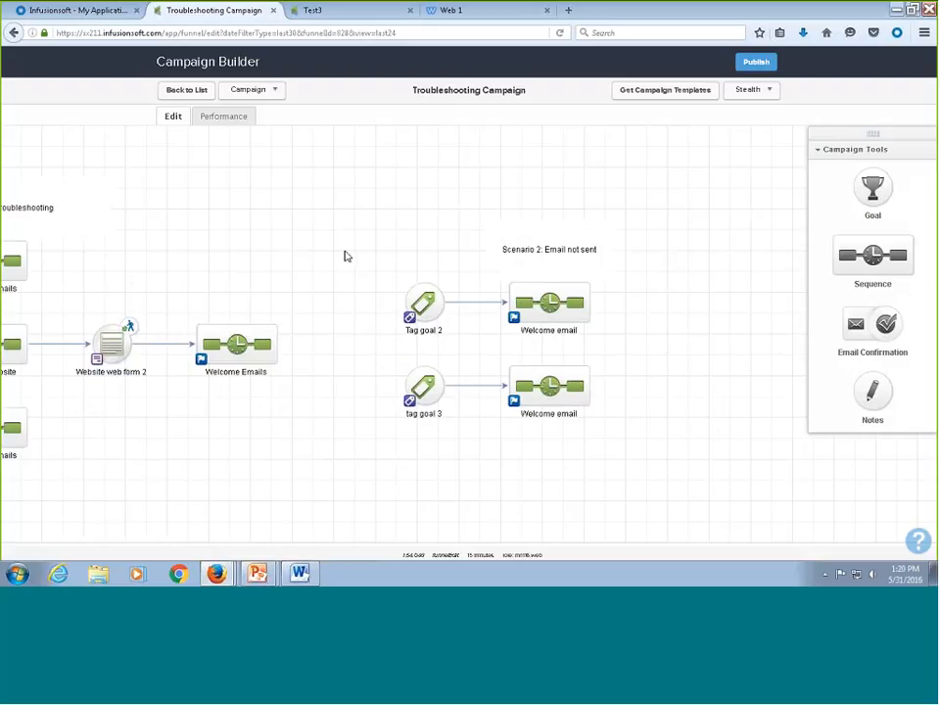
pyautogui.doubleClick(553, 307)
pyautogui.doubleClick(227, 186)
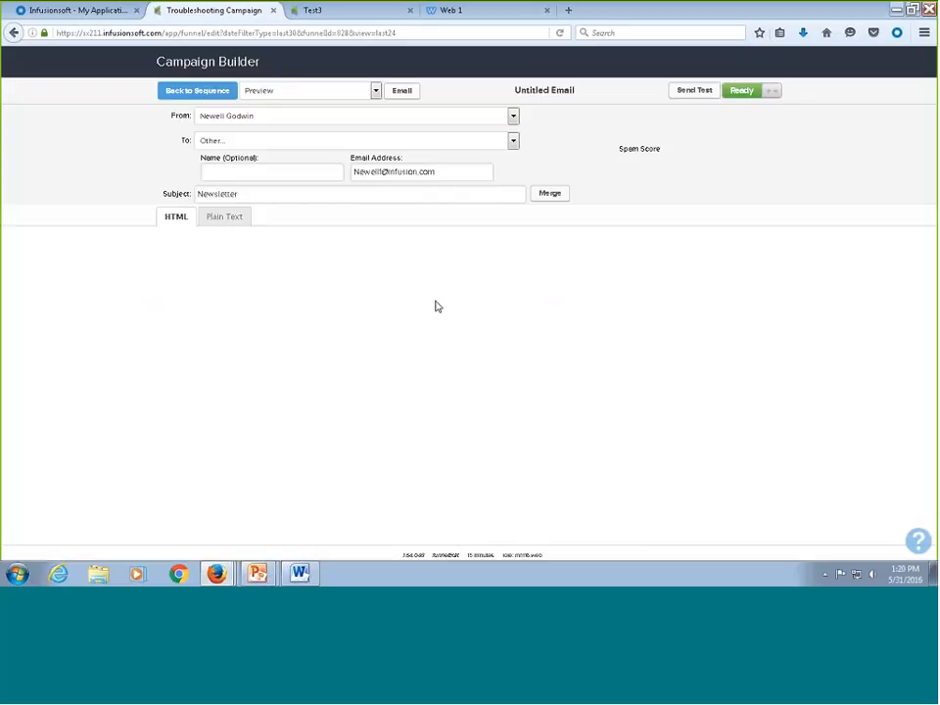
pyautogui.tripleClick(411, 174)
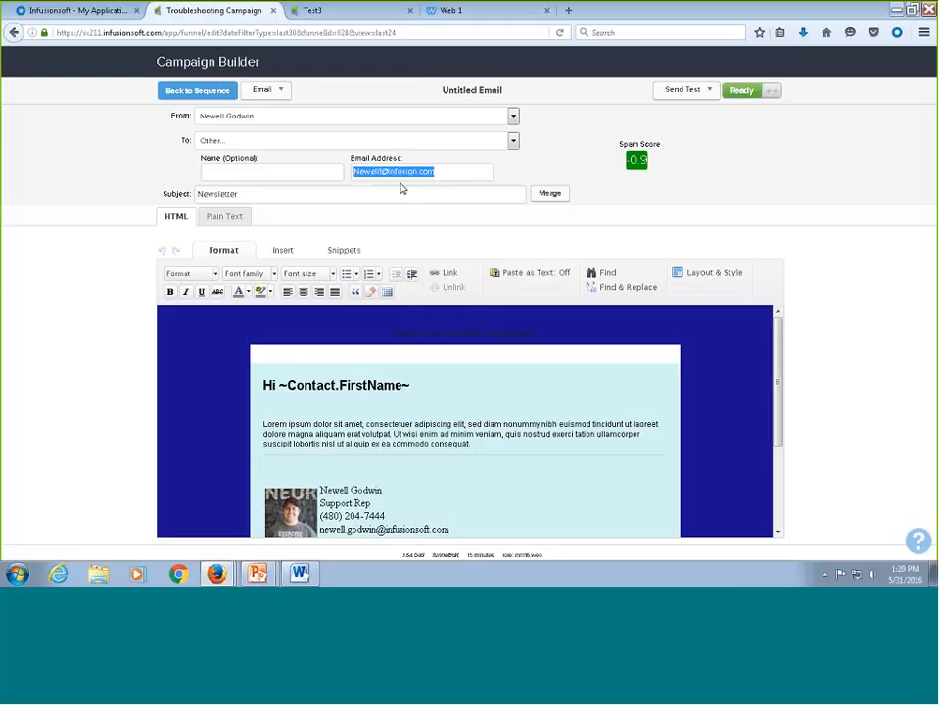
pyautogui.click(526, 173)
# Search the contacts for the copied recipient email address from the Test3 contact page
pyautogui.click(361, 12)
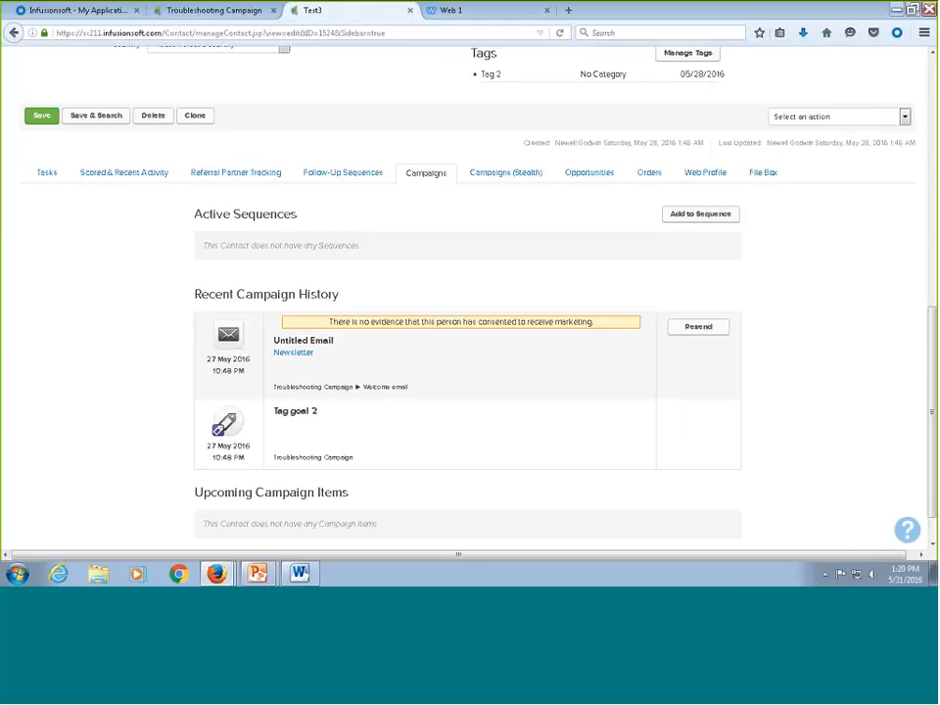
pyautogui.scroll(10, 688, 176)
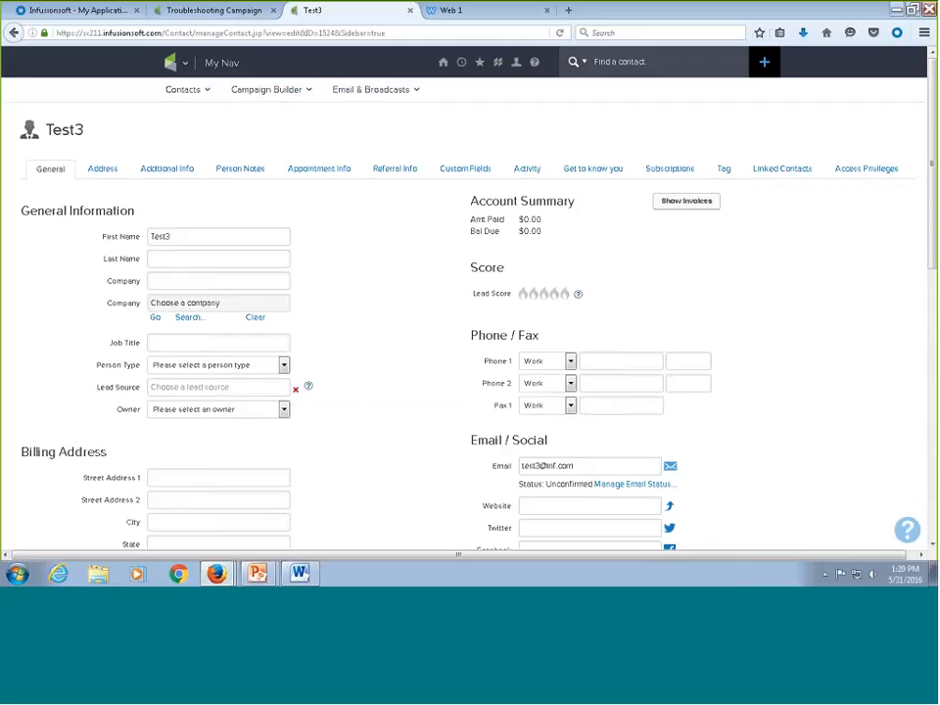
pyautogui.click(648, 62)
pyautogui.hotkey('ctrl', 'v')
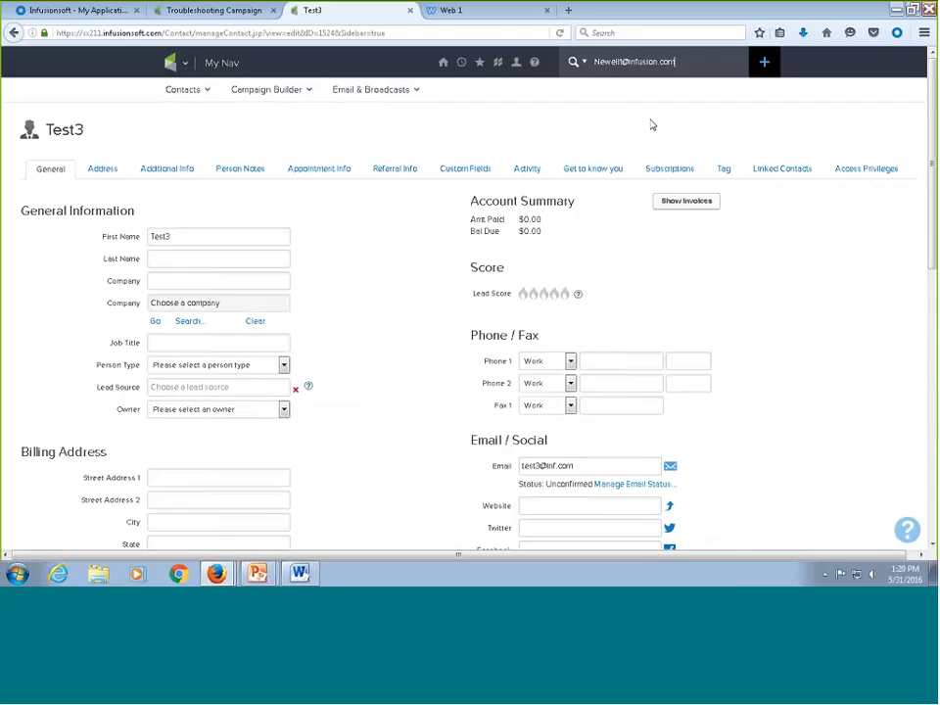
pyautogui.press('Return')
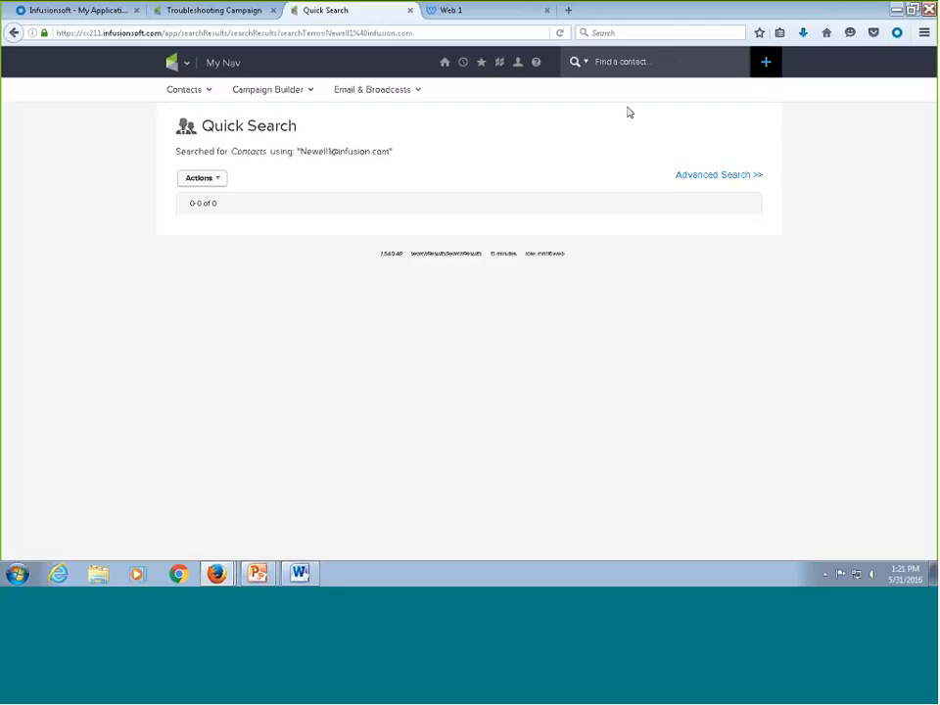
# Add a contact with first name "email 2" and the copied email address, with permission to send marketing granted
pyautogui.click(765, 62)
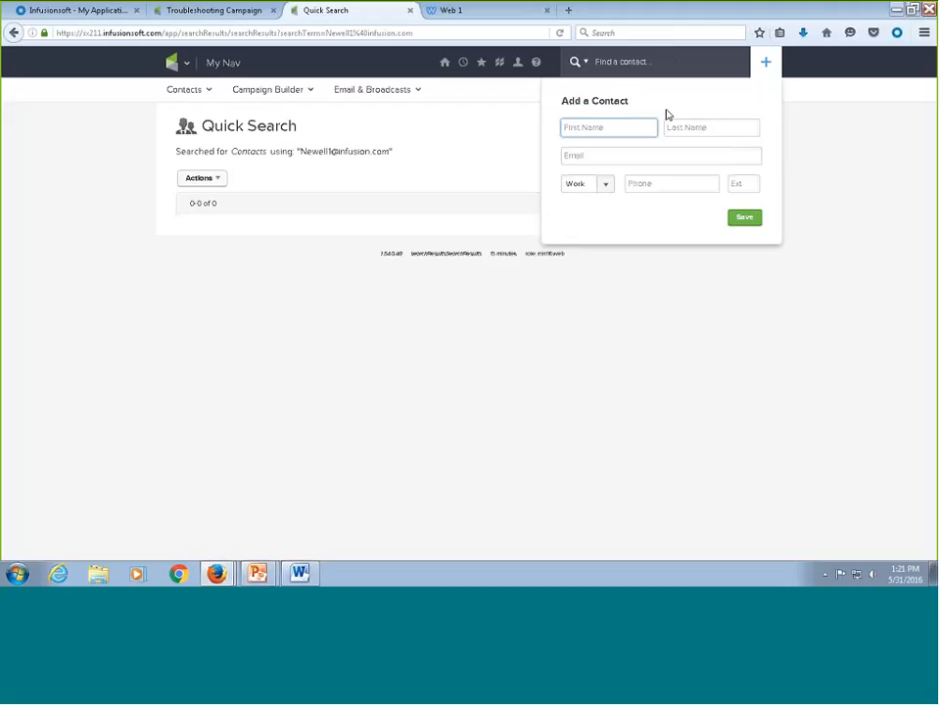
pyautogui.write('email 2')
pyautogui.click(651, 153)
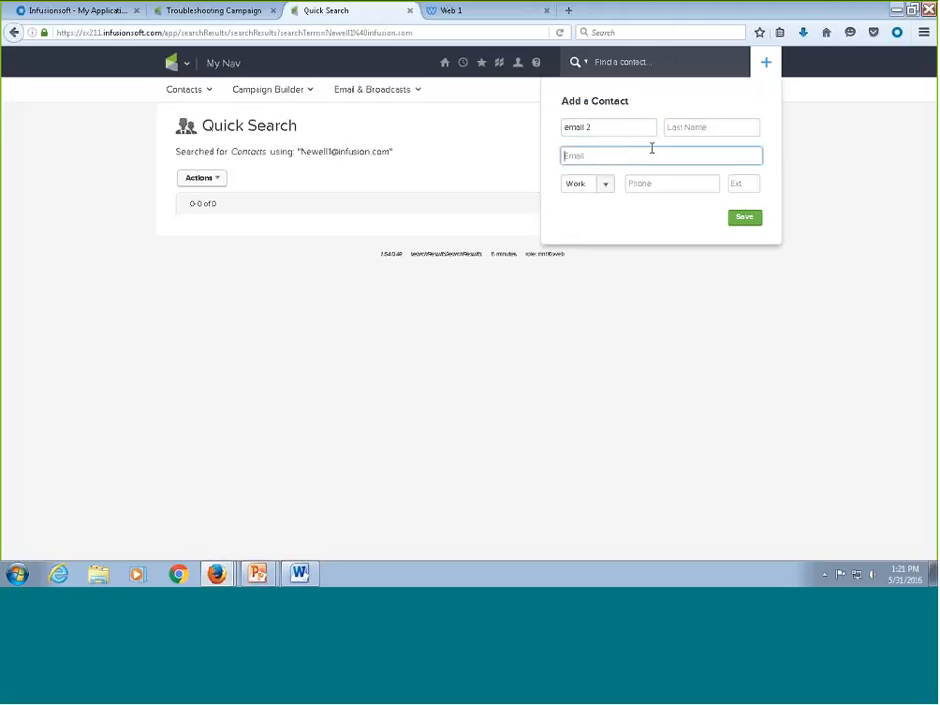
pyautogui.hotkey('ctrl', 'v')
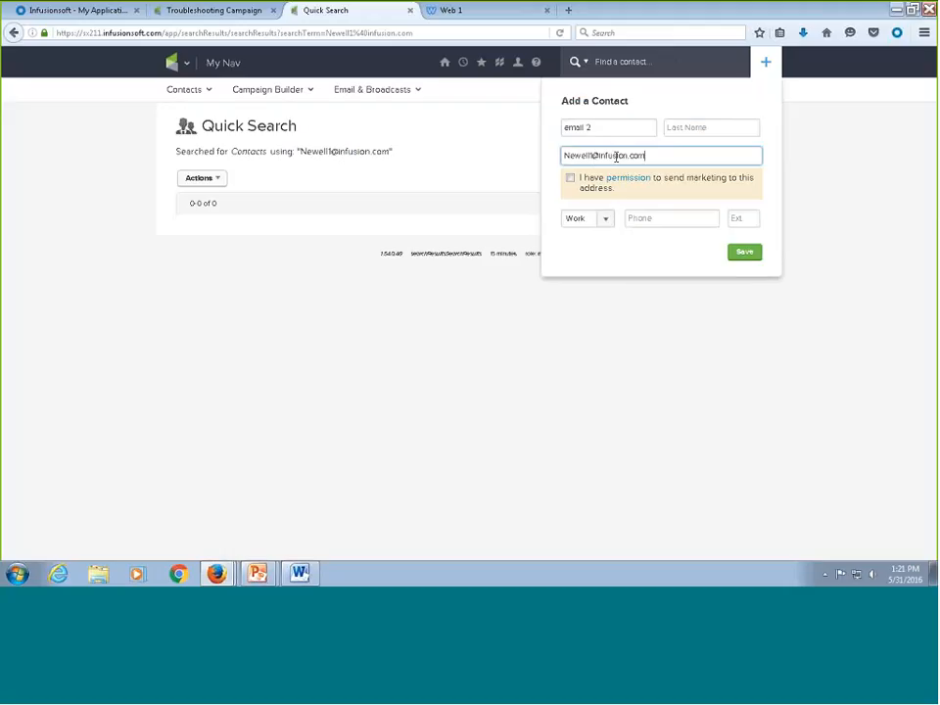
pyautogui.click(571, 180)
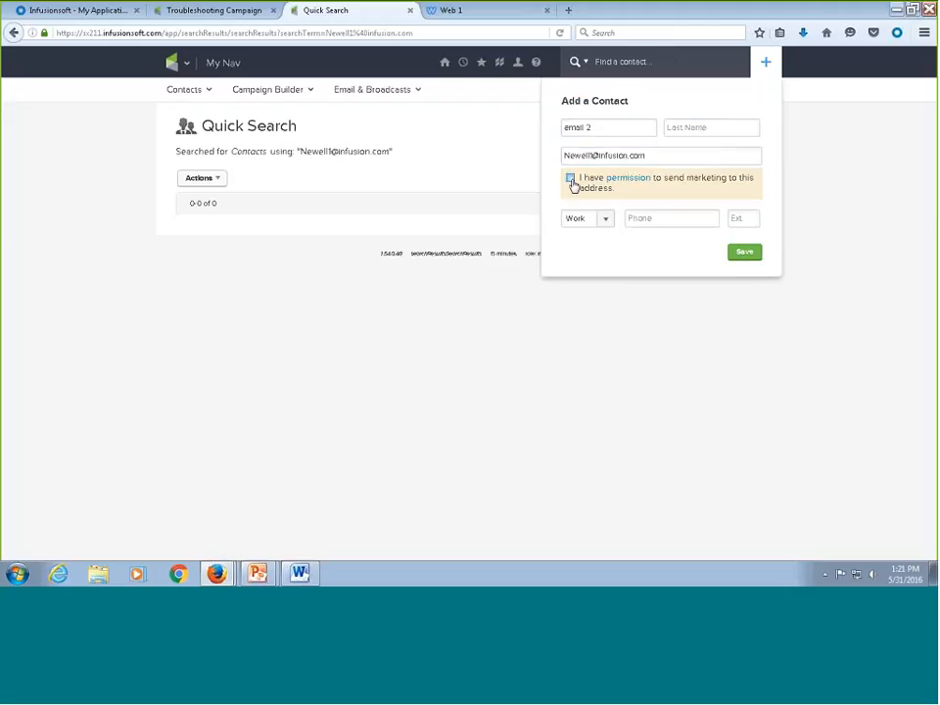
pyautogui.click(571, 180)
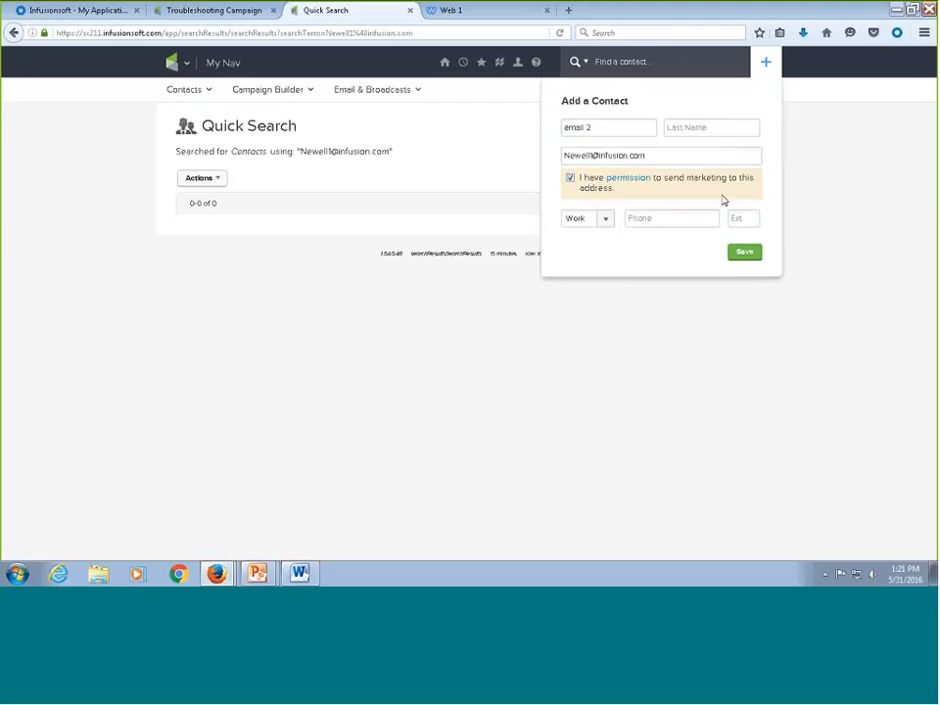
pyautogui.click(753, 254)
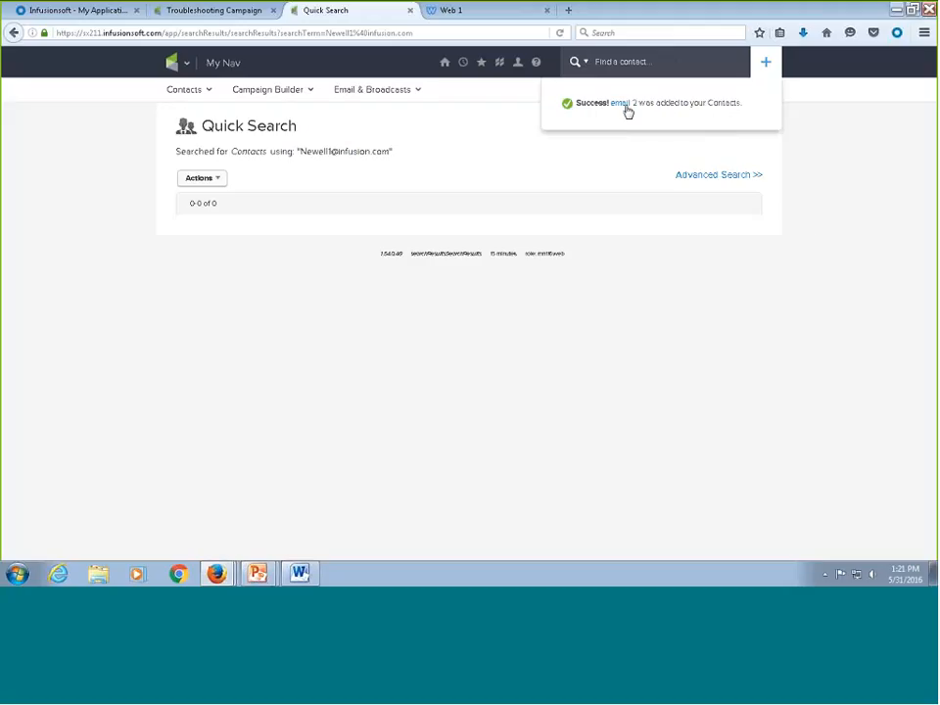
# Open the new Email 2 contact record and look through its email status and tags
pyautogui.click(623, 104)
pyautogui.scroll(-2, 685, 274)
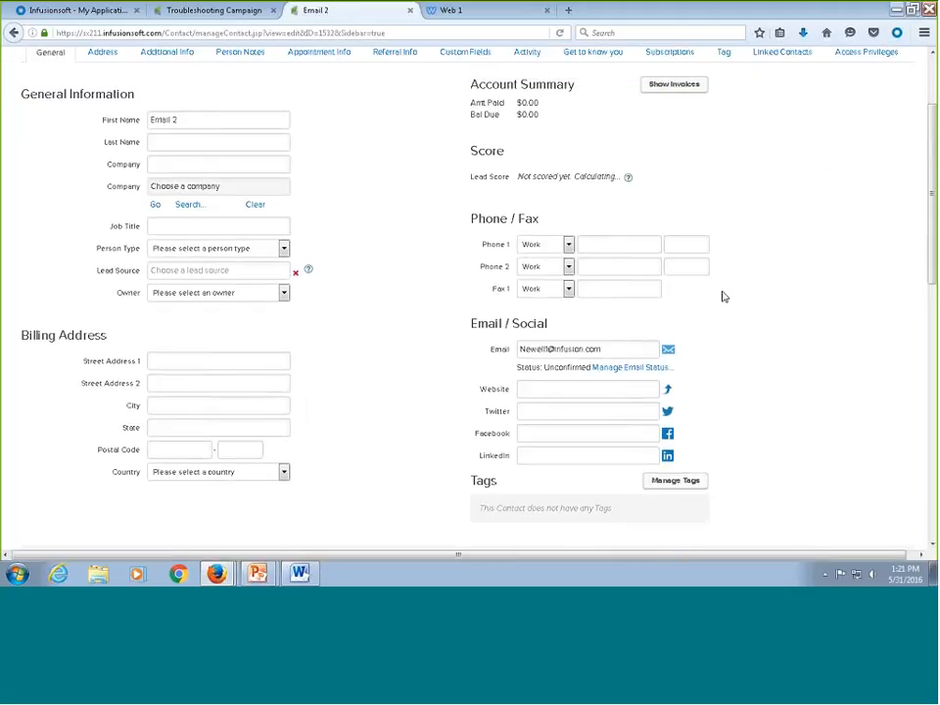
pyautogui.scroll(-1, 723, 296)
pyautogui.scroll(-3, 509, 323)
pyautogui.scroll(6, 435, 274)
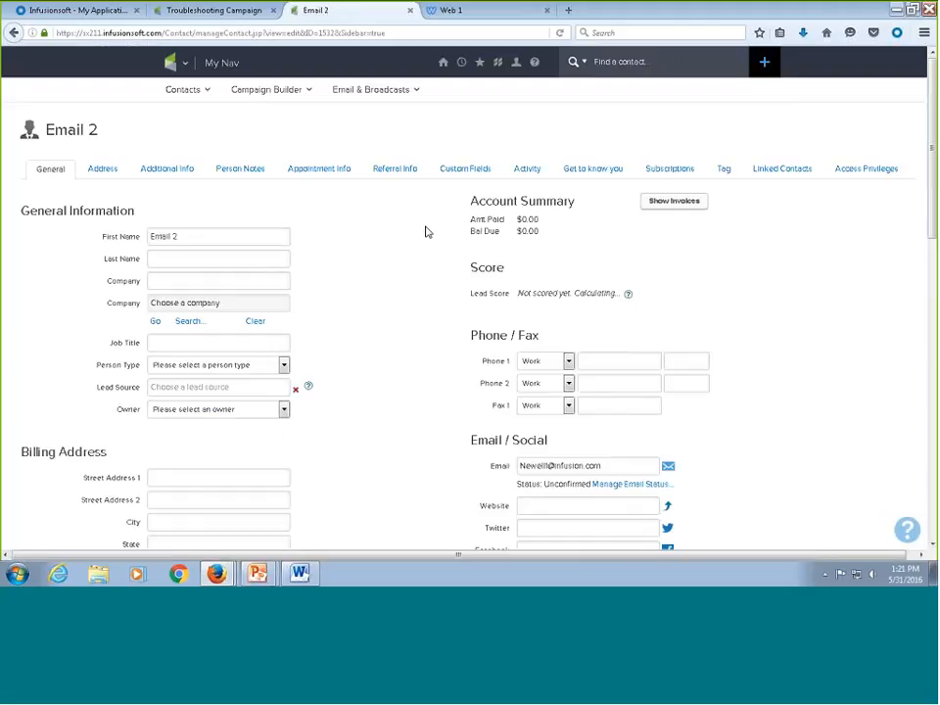
# Reopen the Test3 contact from the recent items and resend the Untitled Email from its campaign history
pyautogui.moveTo(463, 81)
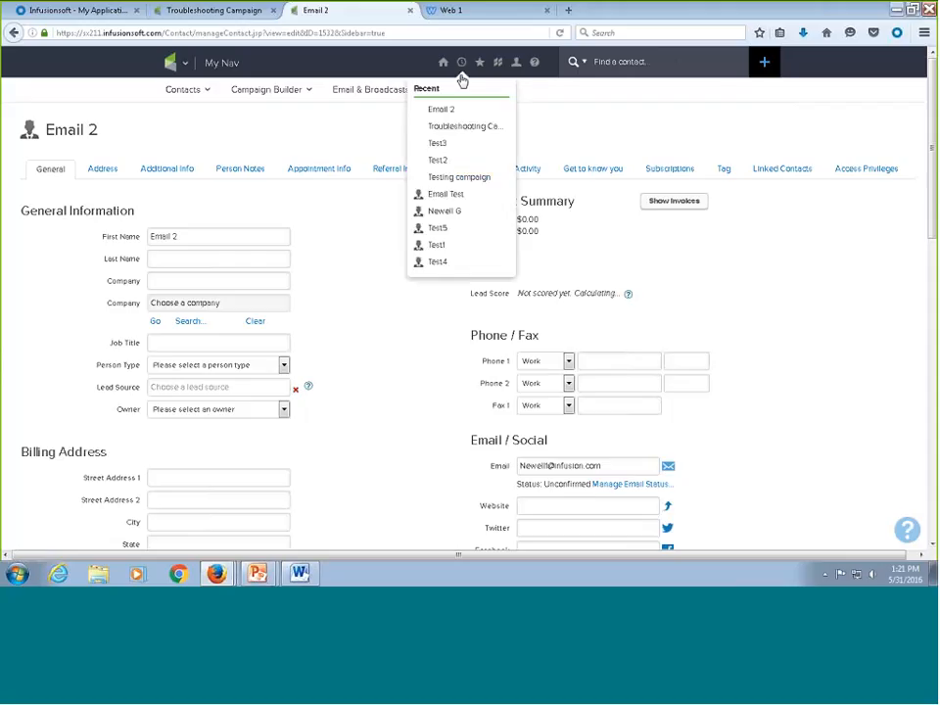
pyautogui.click(446, 144)
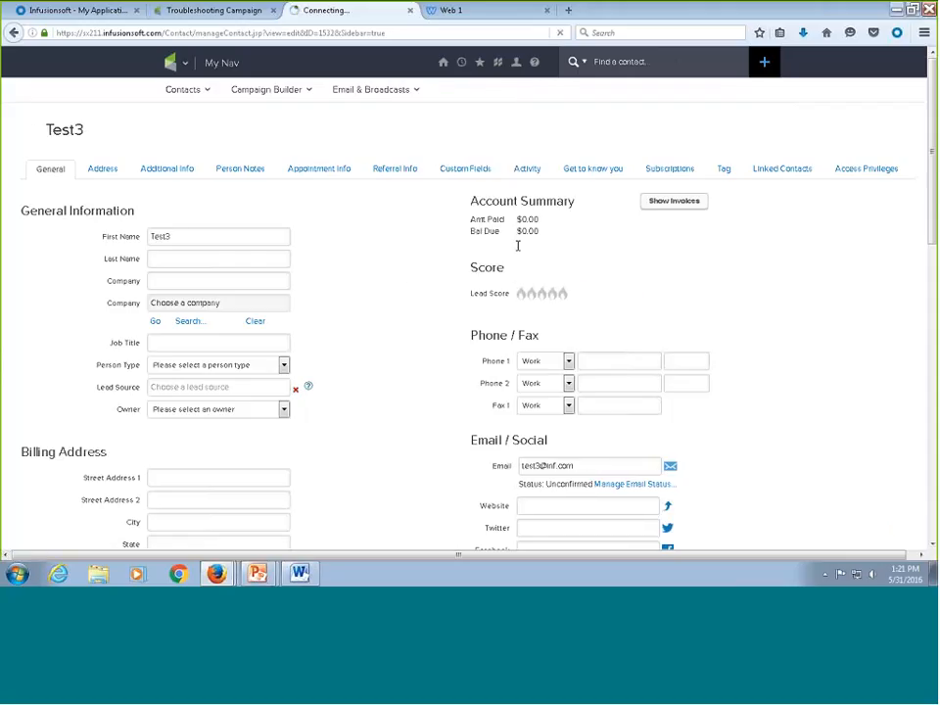
pyautogui.scroll(-5, 447, 266)
pyautogui.click(428, 311)
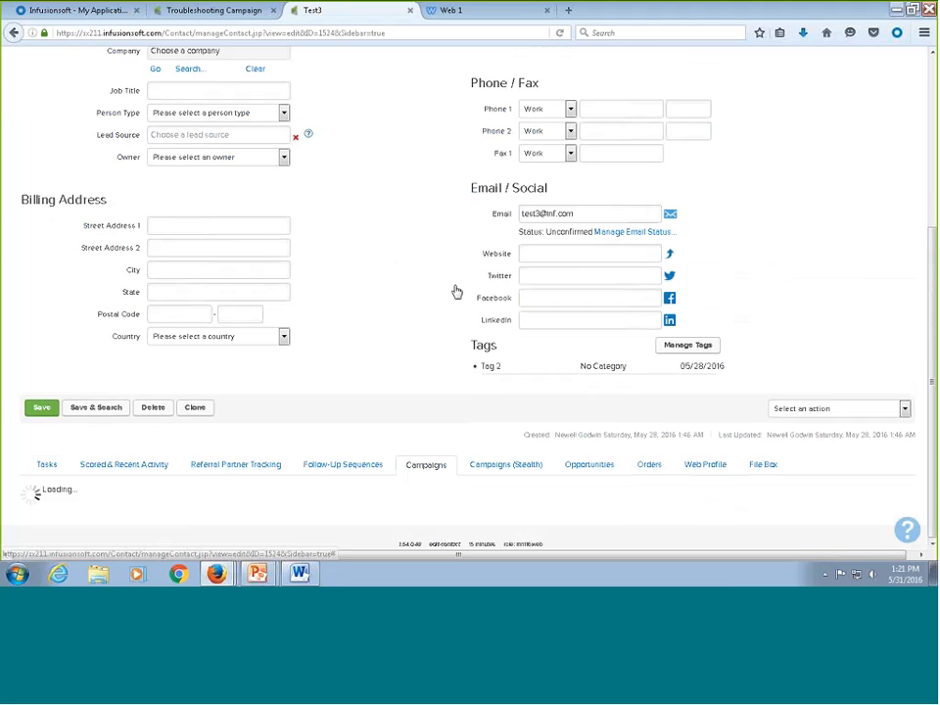
pyautogui.scroll(-3, 509, 304)
pyautogui.scroll(-1, 505, 313)
pyautogui.click(698, 282)
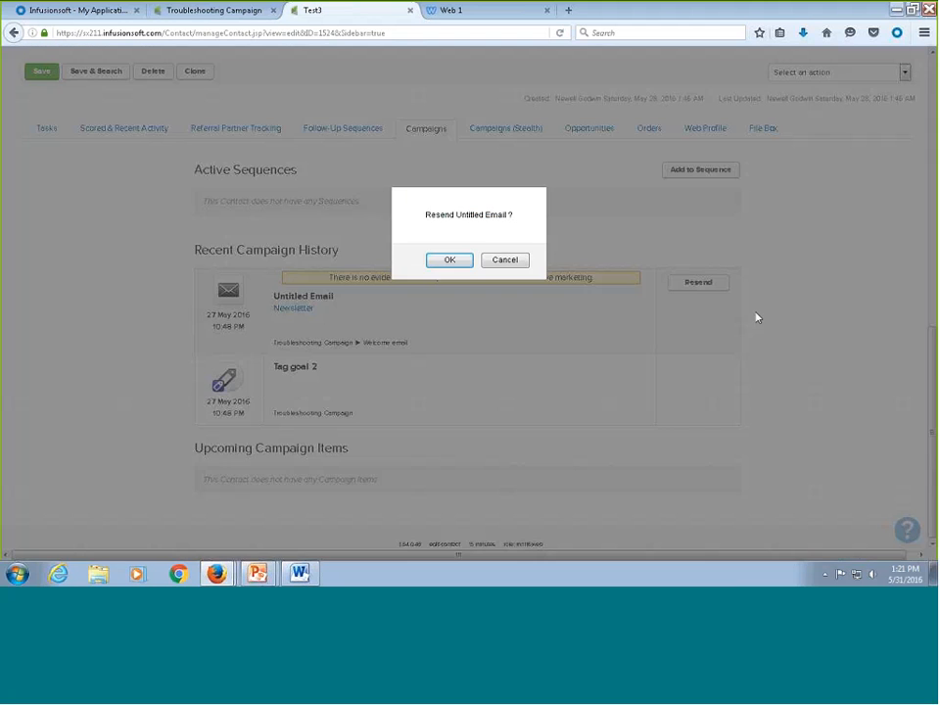
pyautogui.click(505, 261)
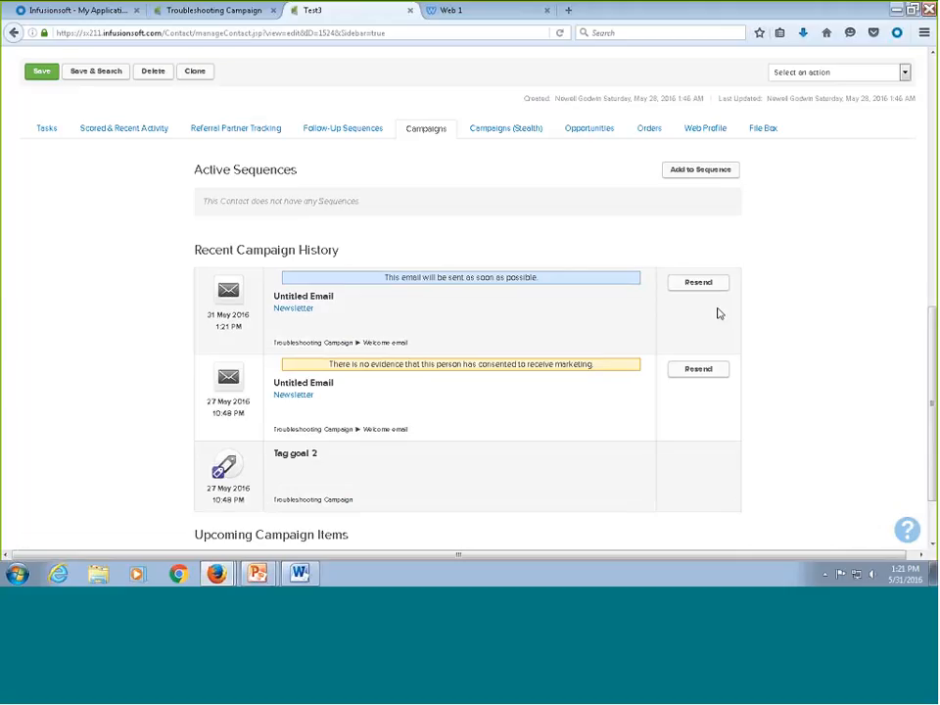
# Reload the Test3 contact and check the resent email's status in its recent campaign history
pyautogui.scroll(10, 531, 246)
pyautogui.moveTo(449, 81)
pyautogui.click(560, 33)
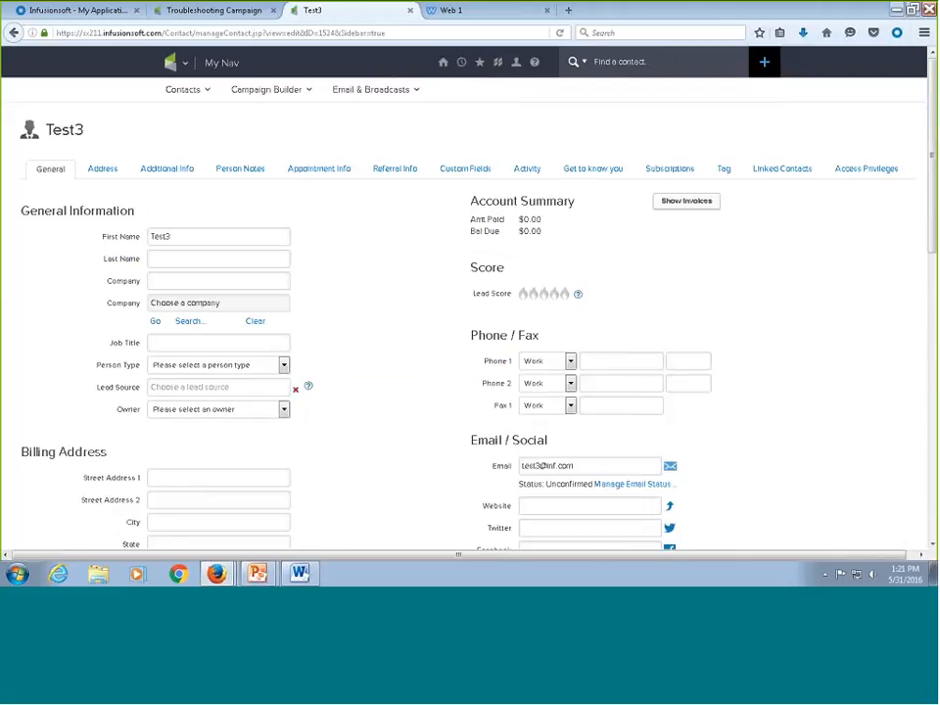
pyautogui.scroll(-5, 472, 342)
pyautogui.click(427, 276)
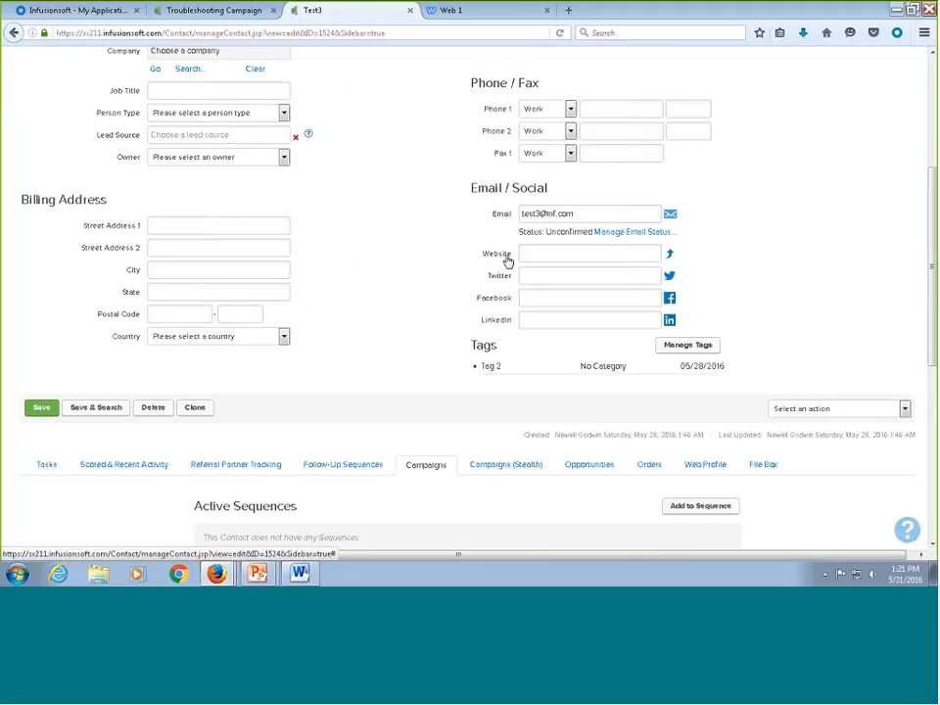
pyautogui.scroll(-5, 466, 278)
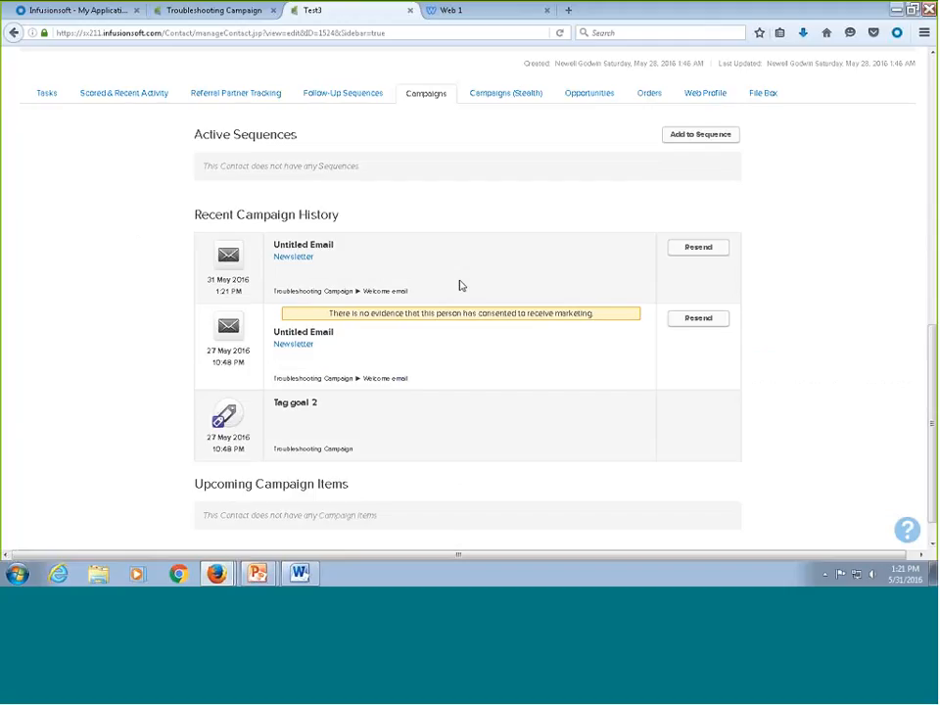
# Check the Test3 contact's tasks section for its recent email history
pyautogui.scroll(5, 462, 284)
pyautogui.scroll(-3, 470, 284)
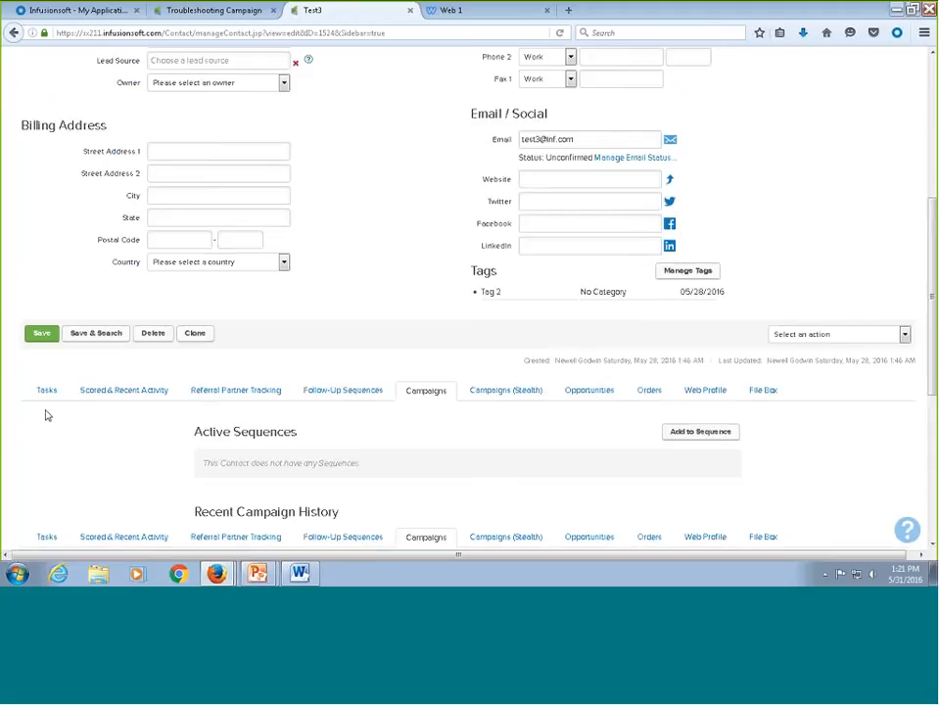
pyautogui.click(54, 392)
pyautogui.scroll(-2, 390, 345)
pyautogui.scroll(-3, 390, 344)
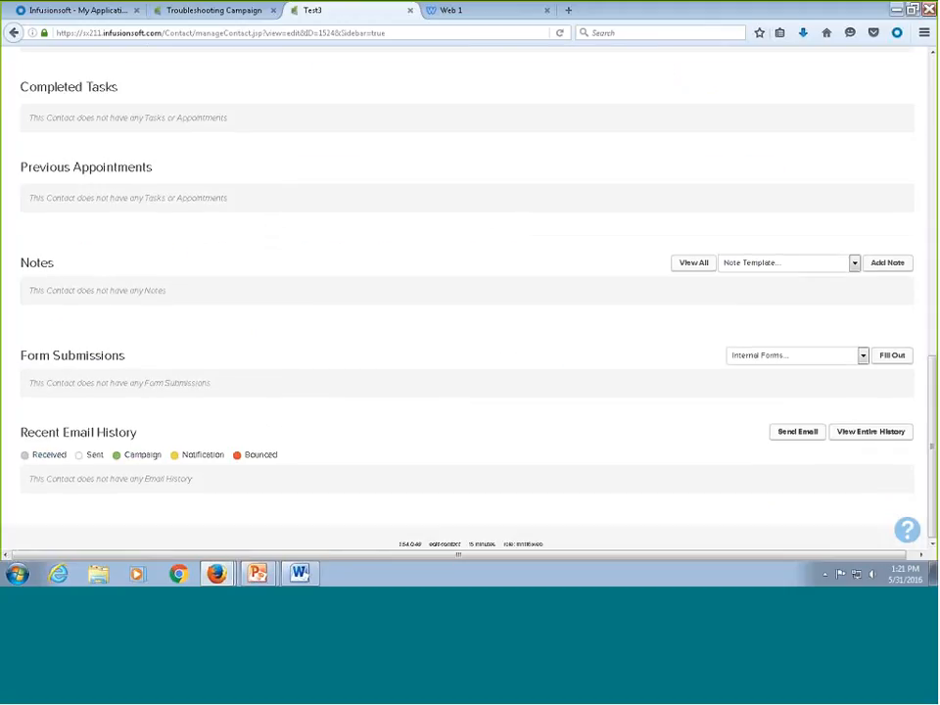
pyautogui.scroll(10, 489, 375)
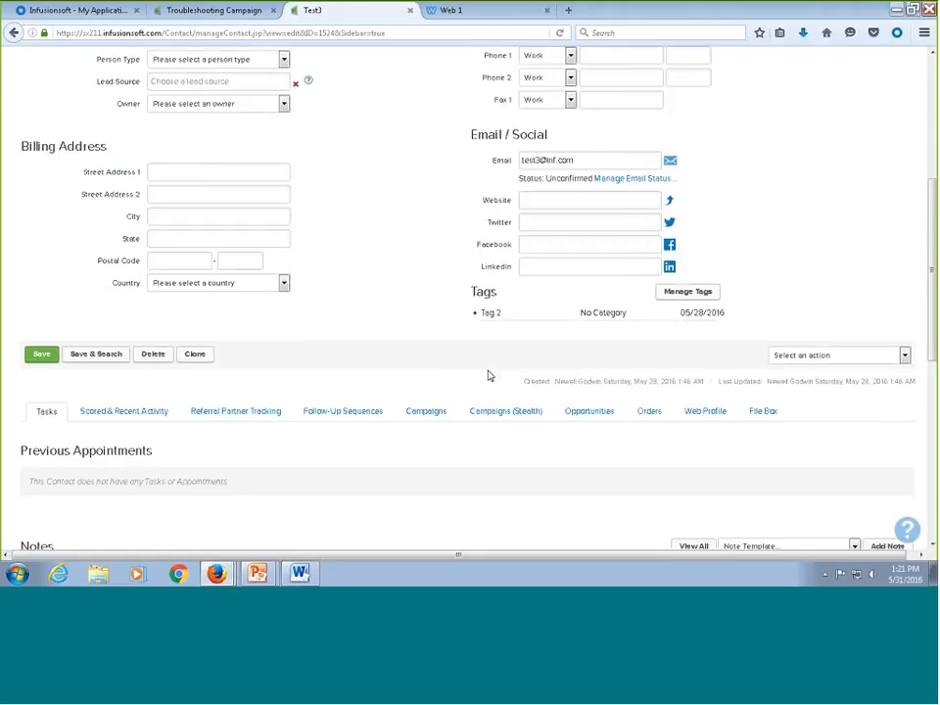
pyautogui.scroll(3, 442, 310)
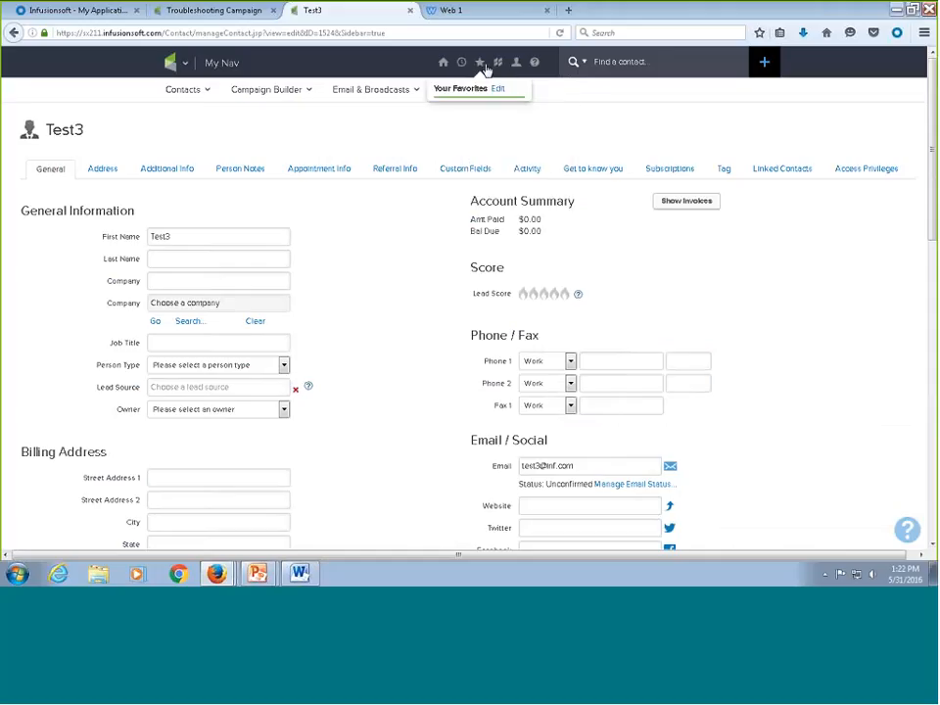
# Open the Email 2 contact from the recent items and check its recent email history
pyautogui.moveTo(464, 64)
pyautogui.click(441, 126)
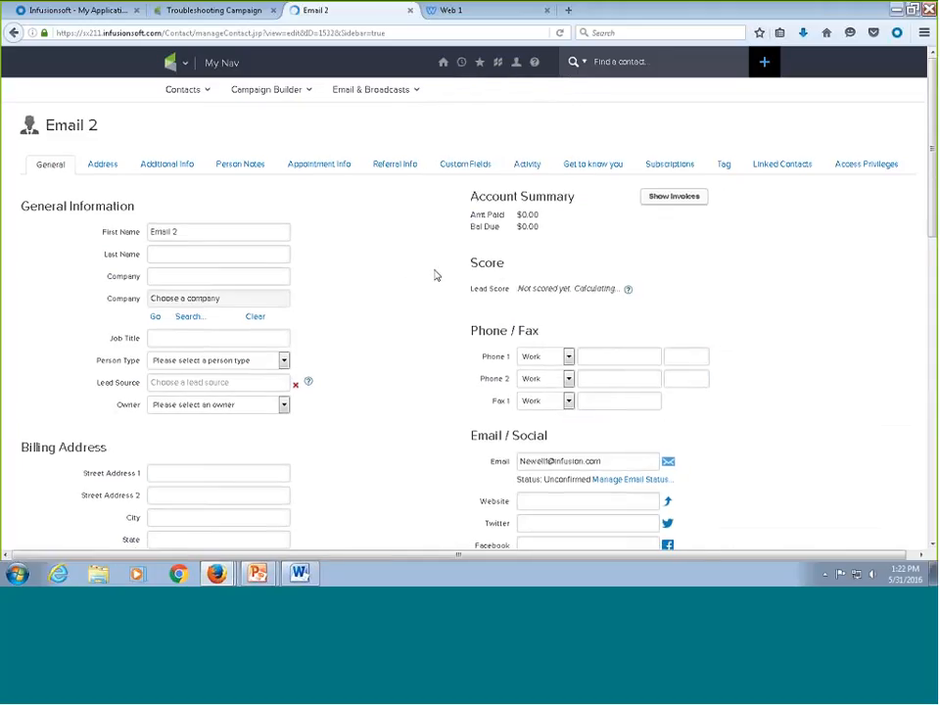
pyautogui.scroll(-5, 434, 272)
pyautogui.scroll(-8, 387, 306)
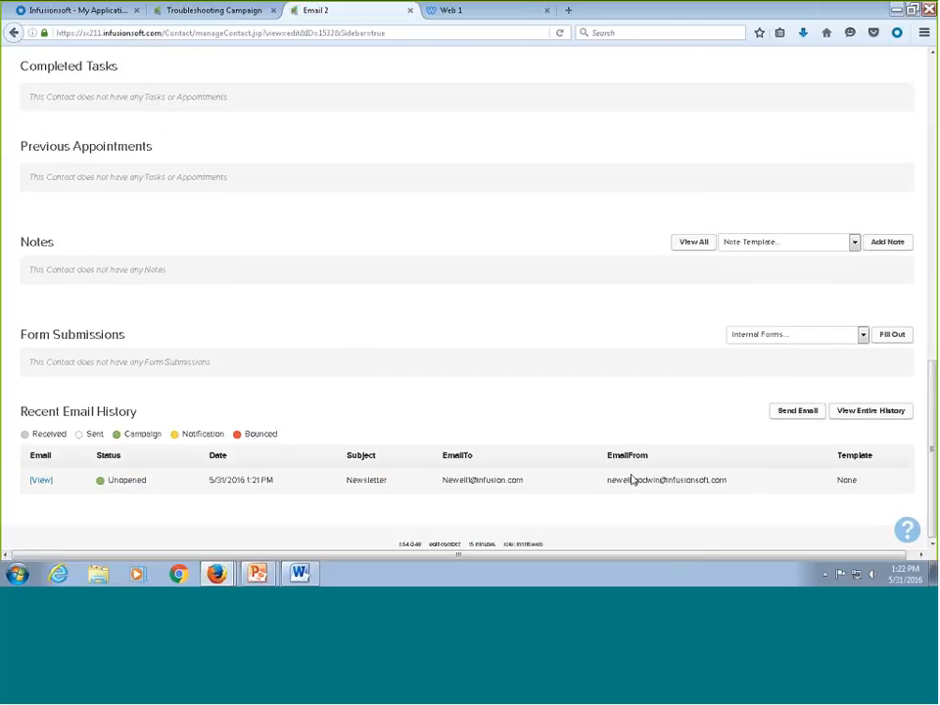
# Return to the Troubleshooting Campaign and review the Welcome email sequence connected to tag goal 3
pyautogui.scroll(13, 474, 371)
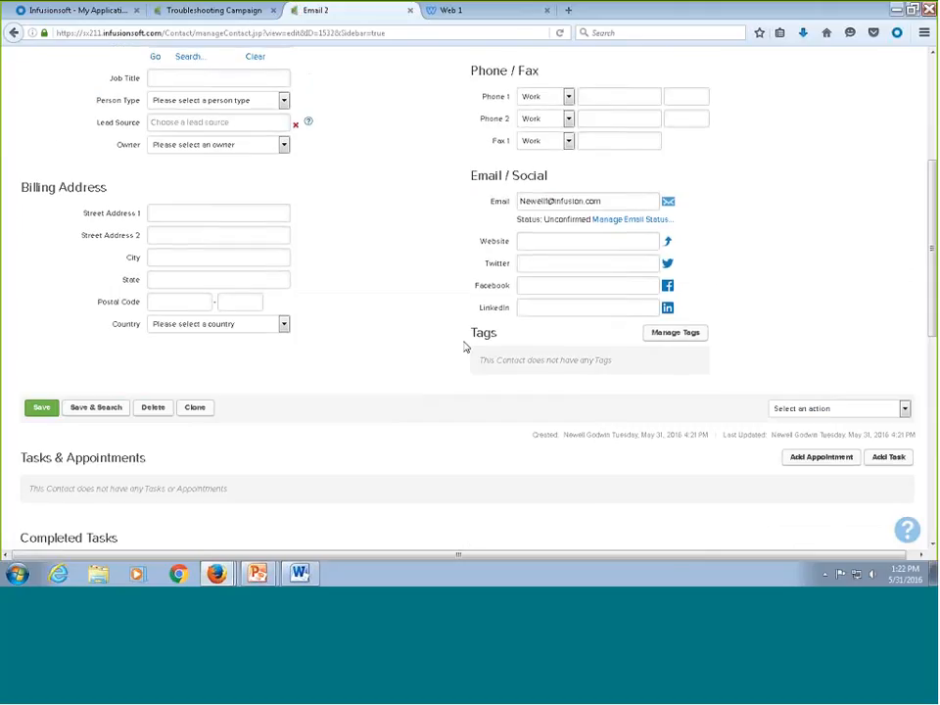
pyautogui.click(239, 14)
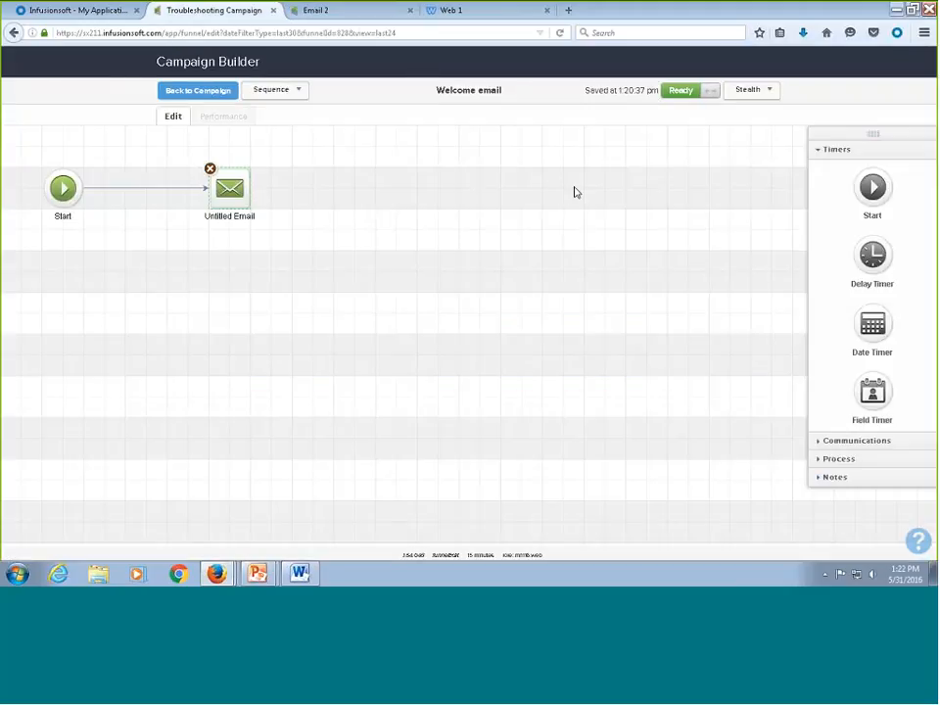
pyautogui.click(199, 92)
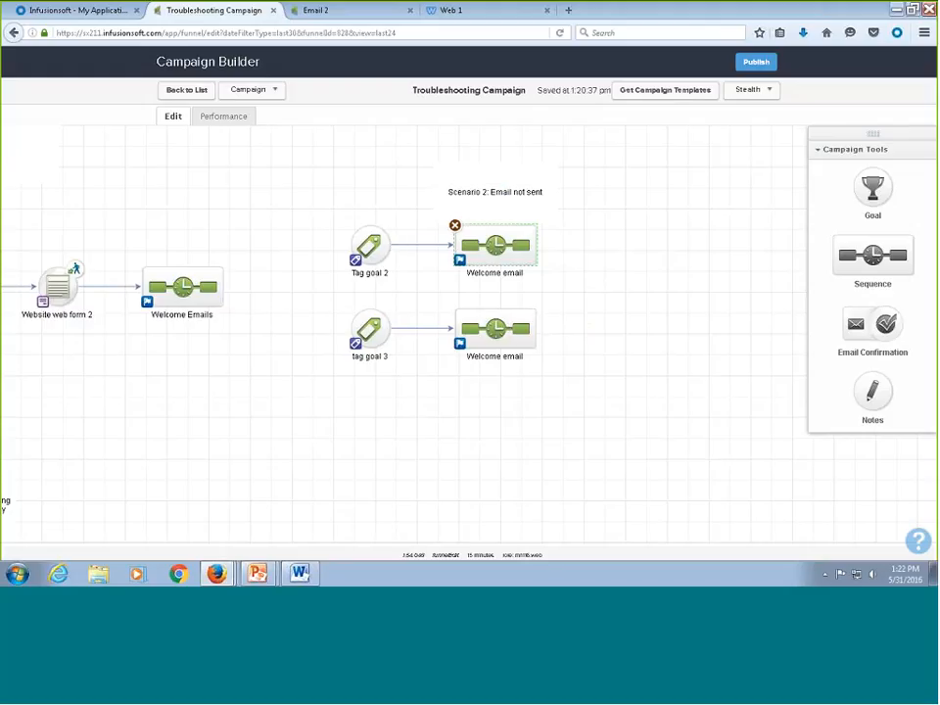
pyautogui.doubleClick(494, 245)
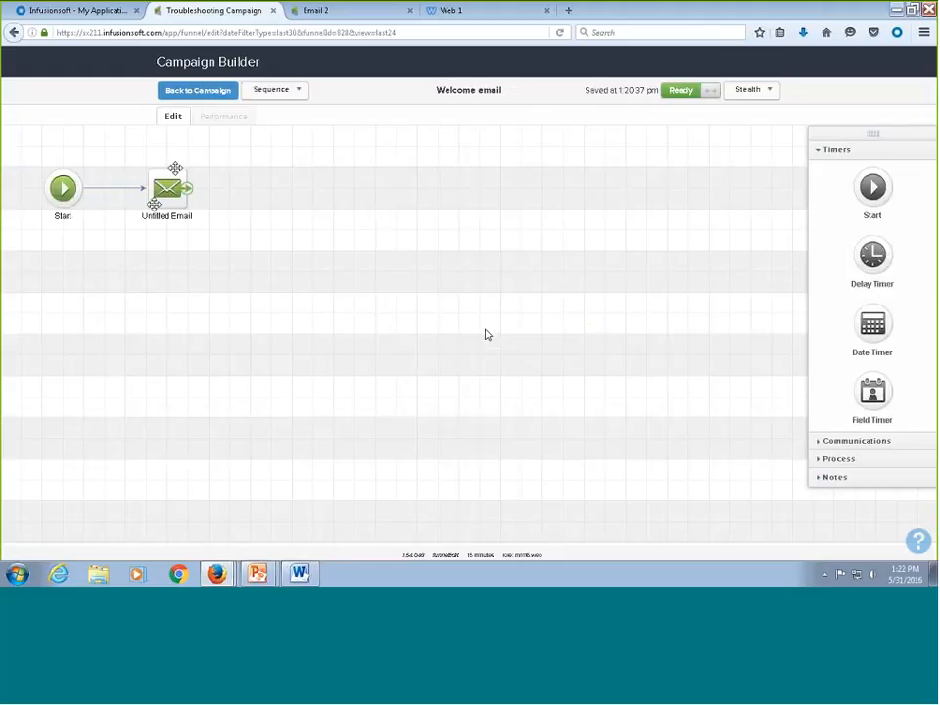
pyautogui.click(204, 93)
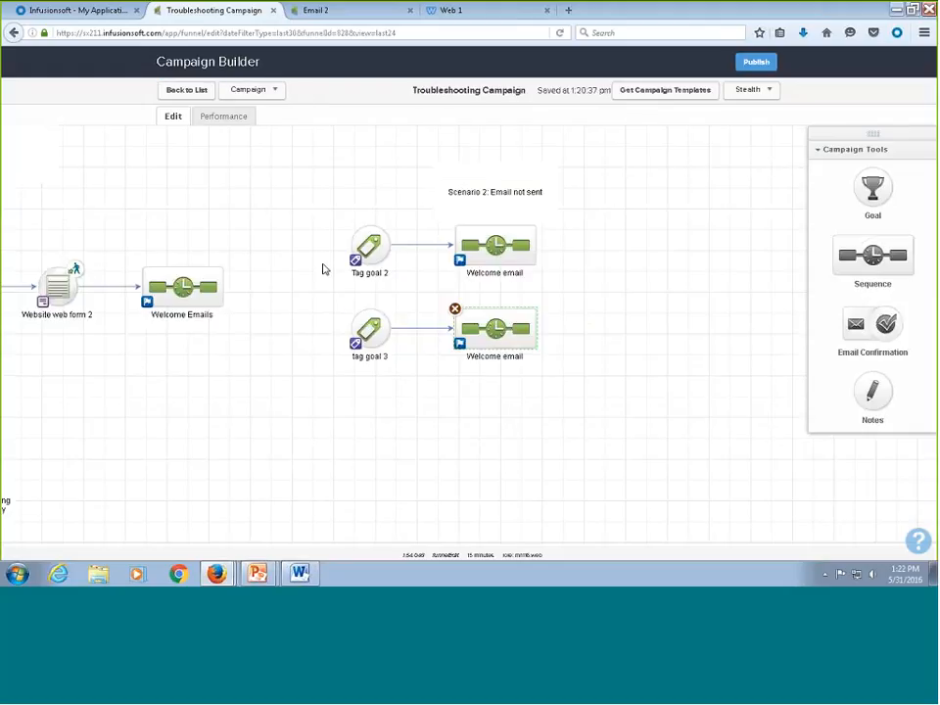
# From the campaign's performance view, list the contacts in tag goal 3's Welcome email sequence and open the Test4 contact from the recent items
pyautogui.click(243, 118)
pyautogui.moveTo(455, 269); pyautogui.dragTo(253, 240)
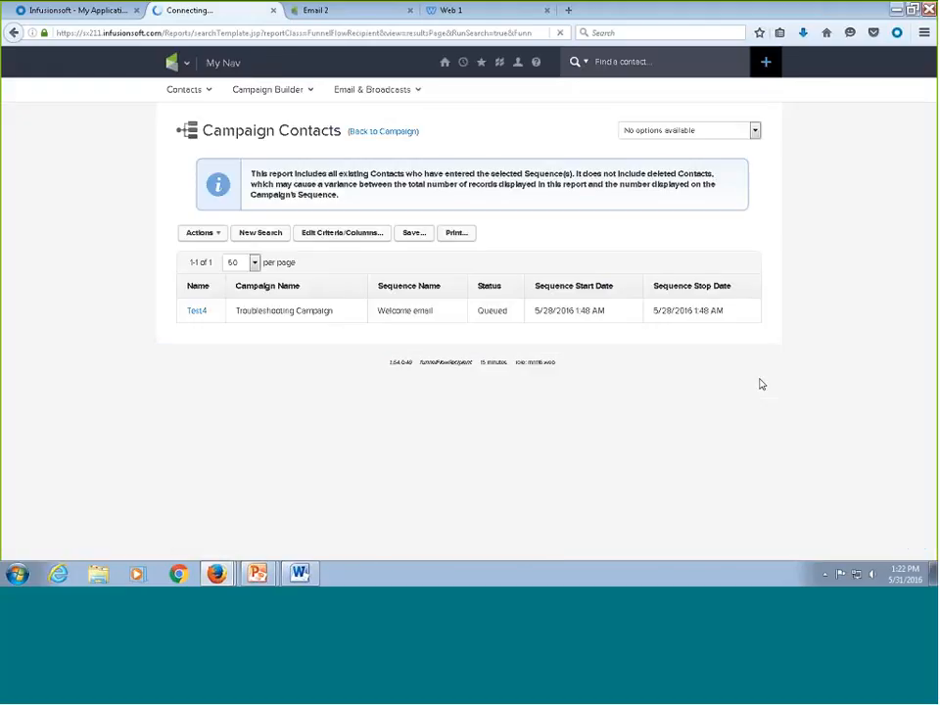
pyautogui.click(316, 10)
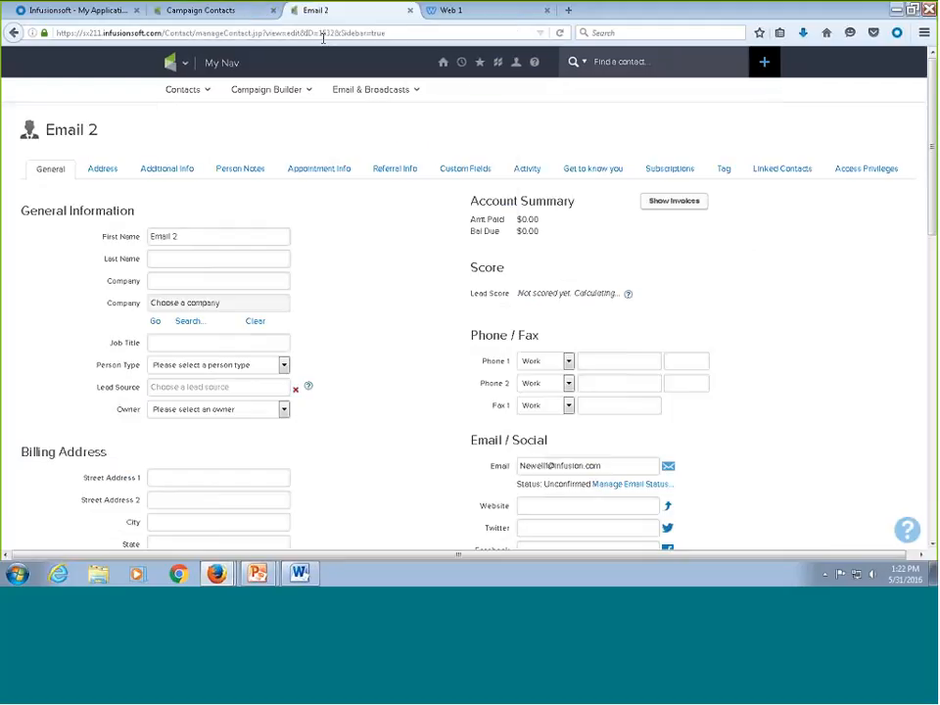
pyautogui.click(461, 62)
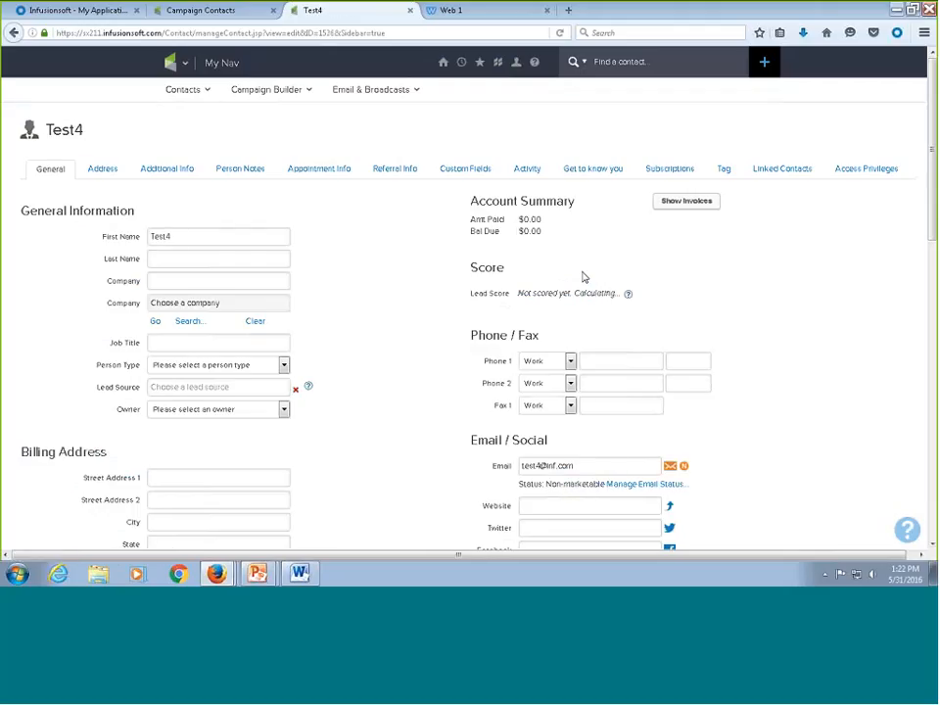
# Check the Test4 contact's email status and its recent campaign history
pyautogui.scroll(-2, 583, 278)
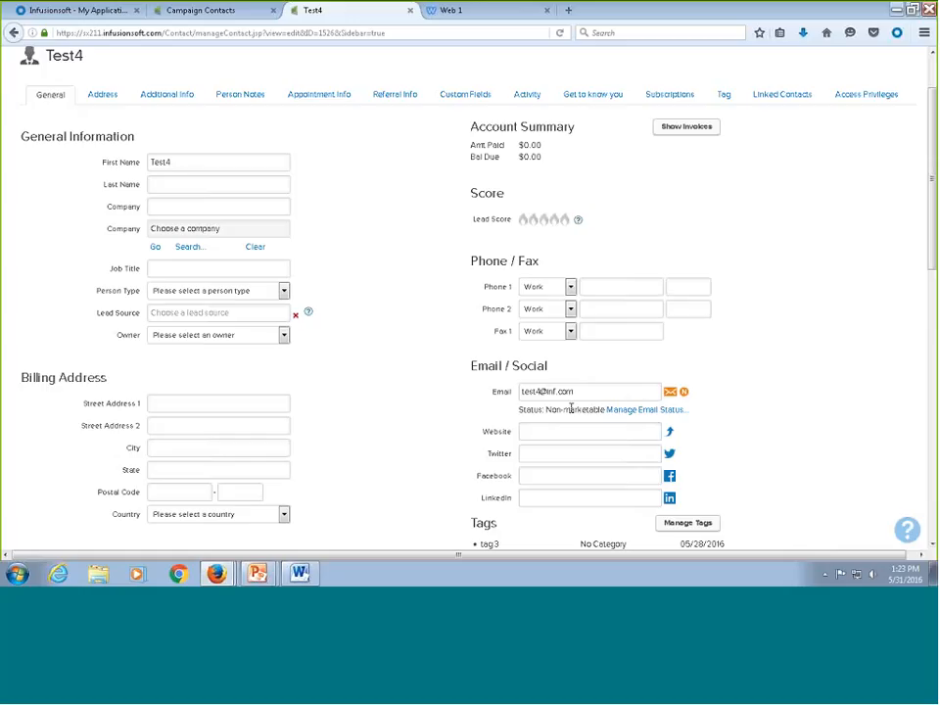
pyautogui.scroll(-1, 450, 404)
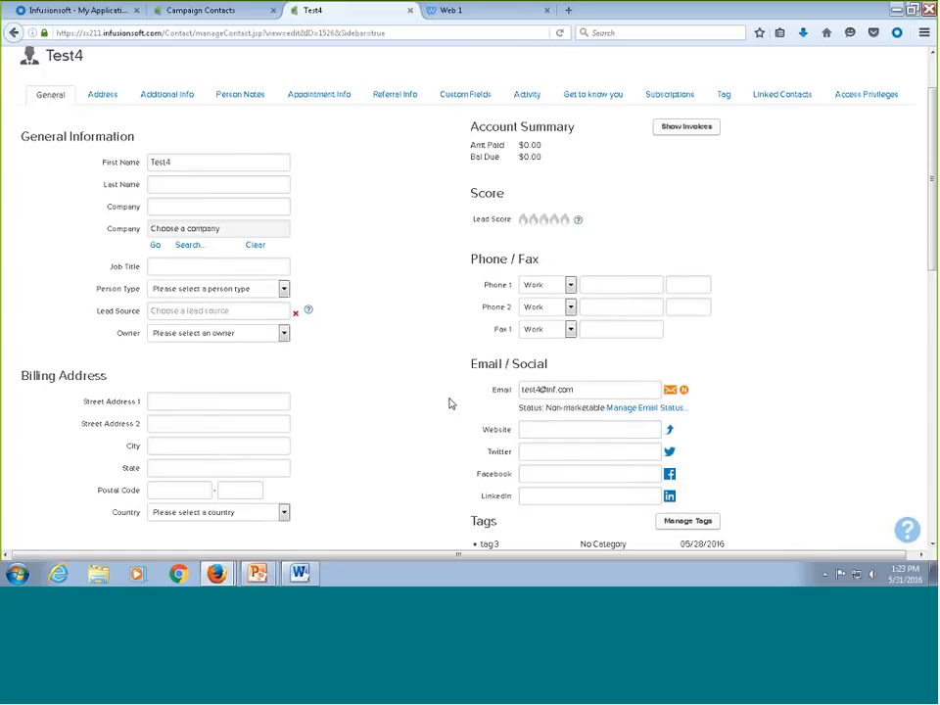
pyautogui.scroll(-3, 441, 416)
pyautogui.click(421, 425)
pyautogui.scroll(-5, 445, 387)
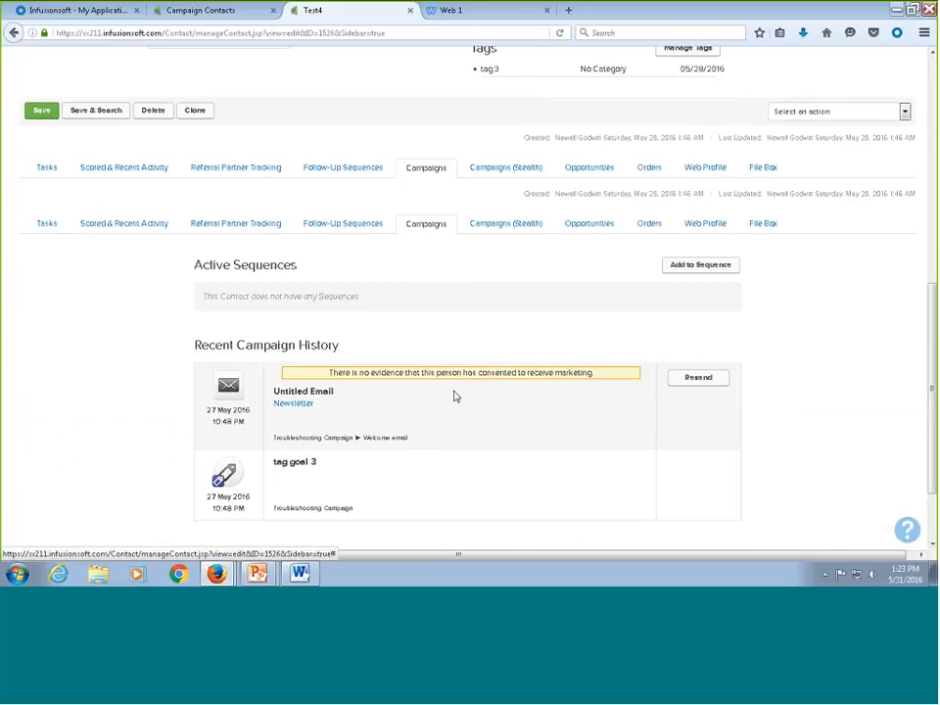
pyautogui.scroll(-1, 453, 395)
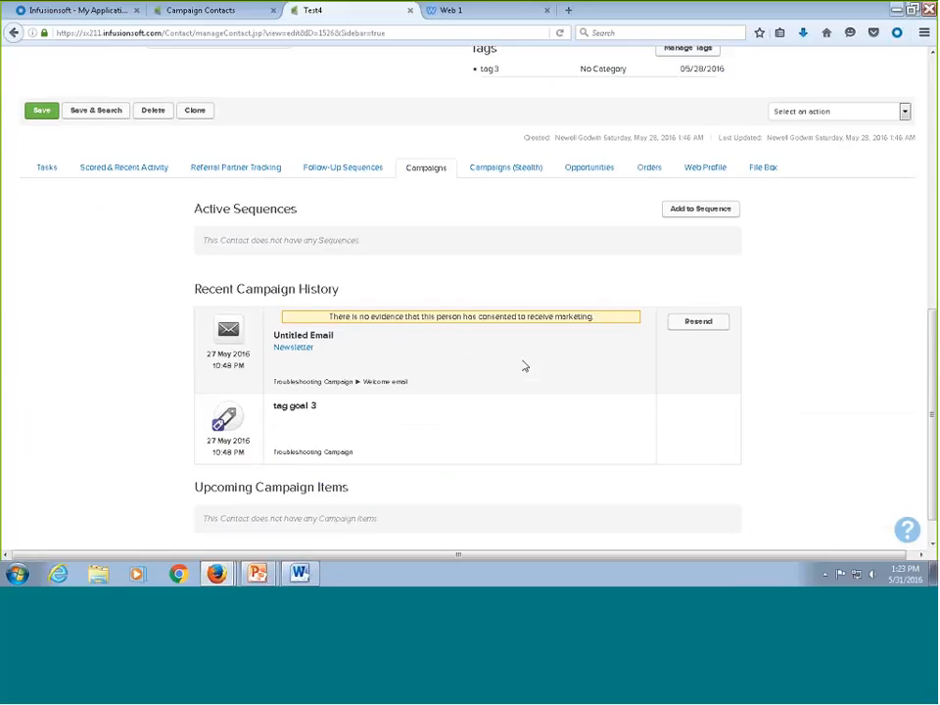
# Record permission to market to Test4's email address with the reason "gave info at expo" and save the opt status
pyautogui.scroll(5, 537, 354)
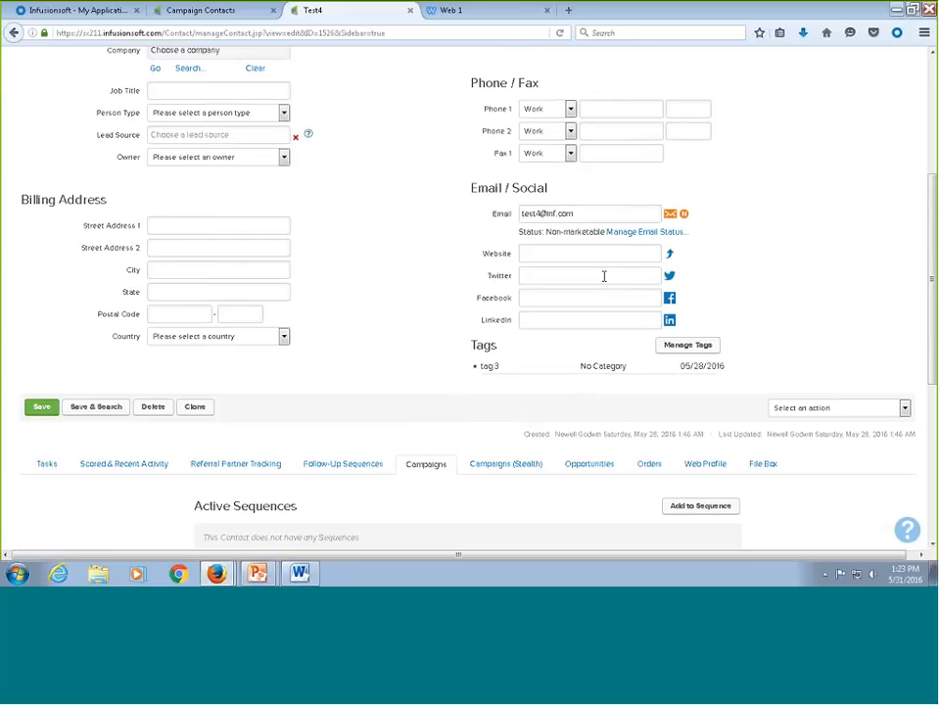
pyautogui.click(653, 238)
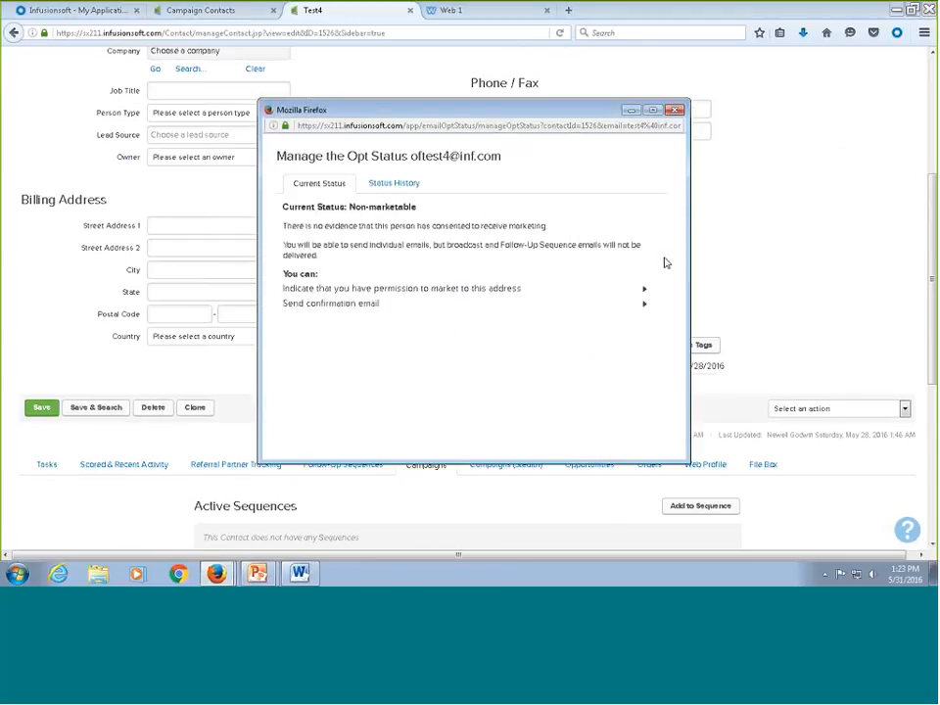
pyautogui.click(401, 289)
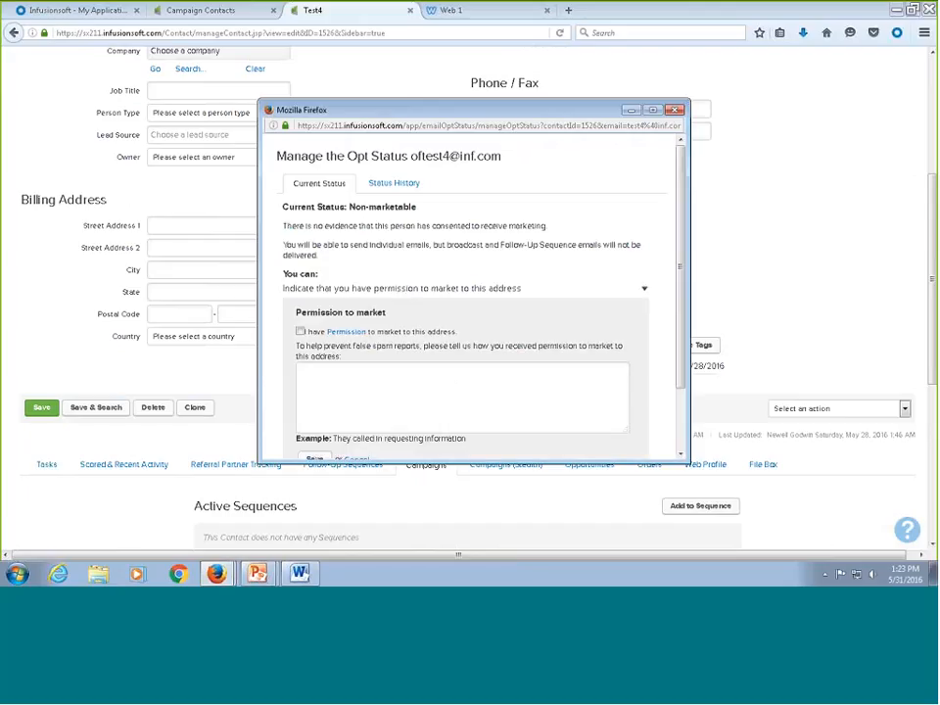
pyautogui.click(301, 332)
pyautogui.write('gave info at expo')
pyautogui.scroll(-2, 507, 302)
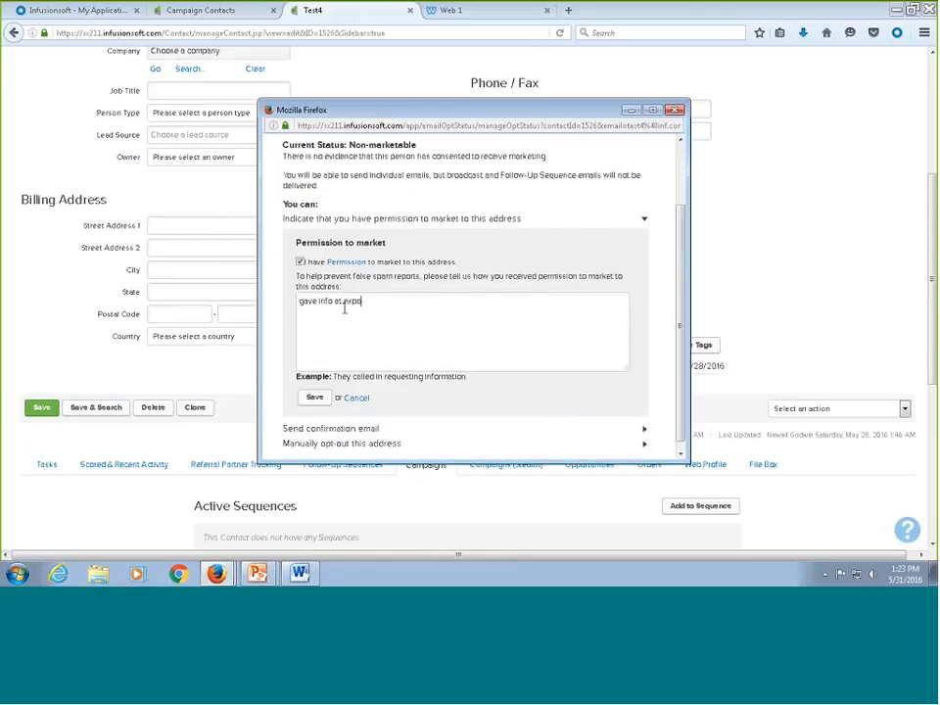
pyautogui.click(314, 395)
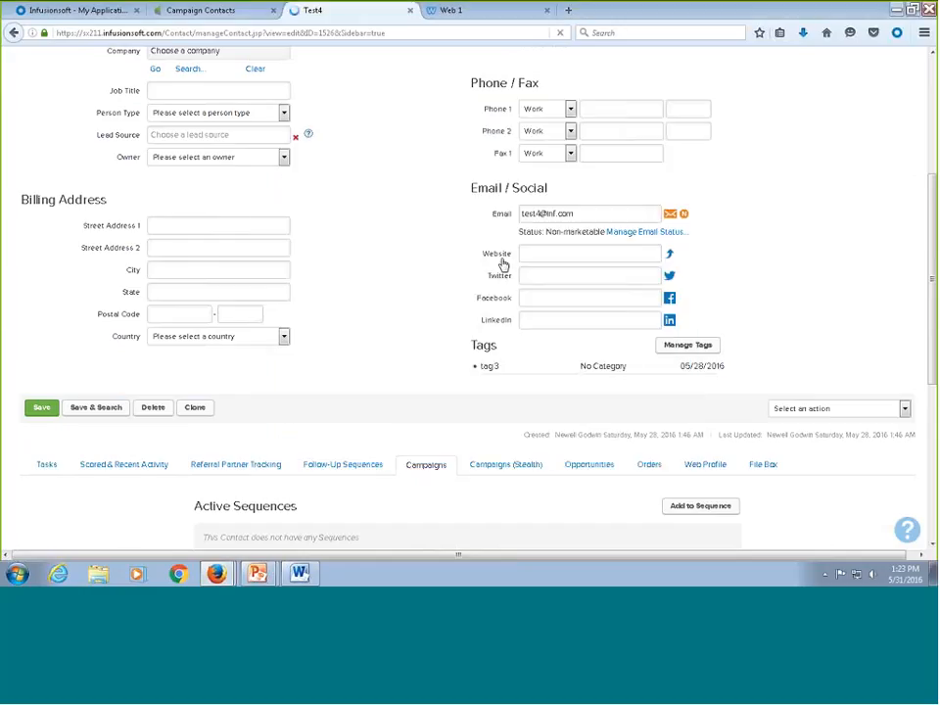
# Resend the Untitled Email from the Test4 contact's recent campaign history
pyautogui.scroll(-5, 567, 261)
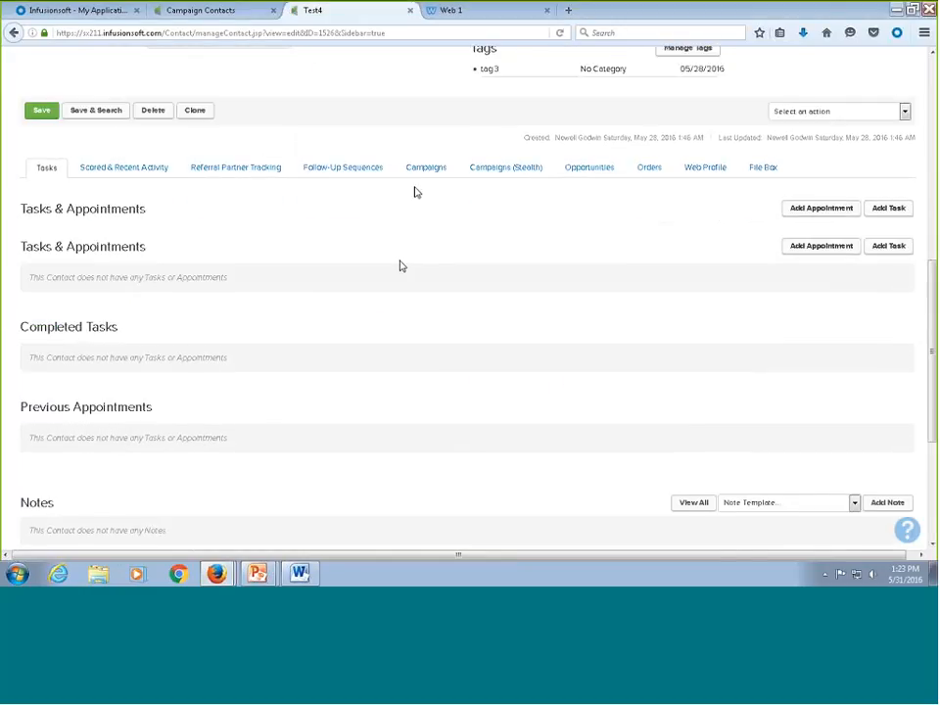
pyautogui.click(426, 168)
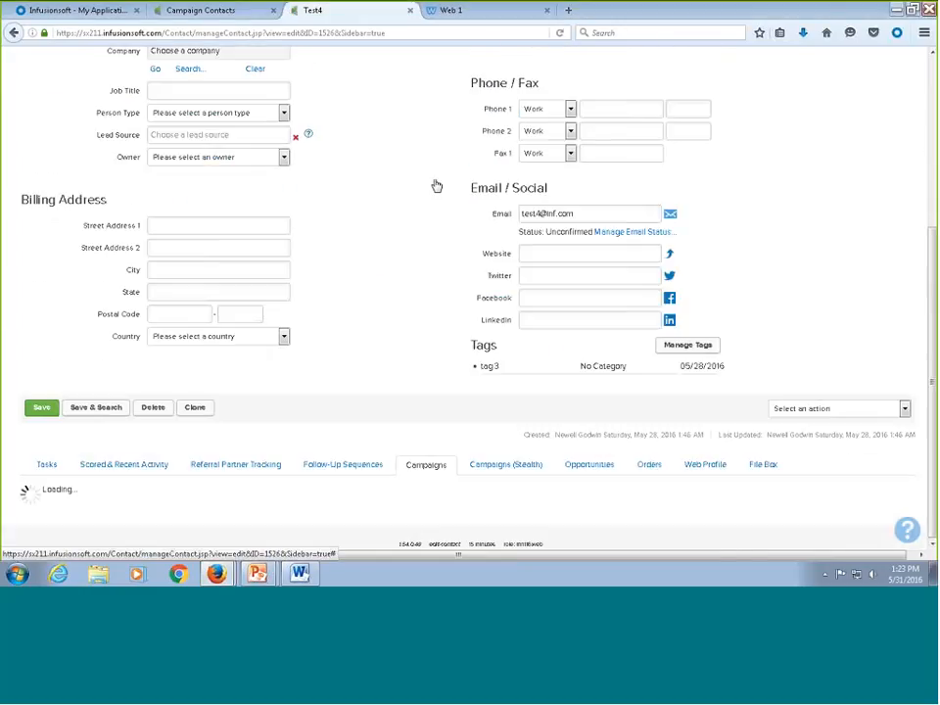
pyautogui.click(698, 321)
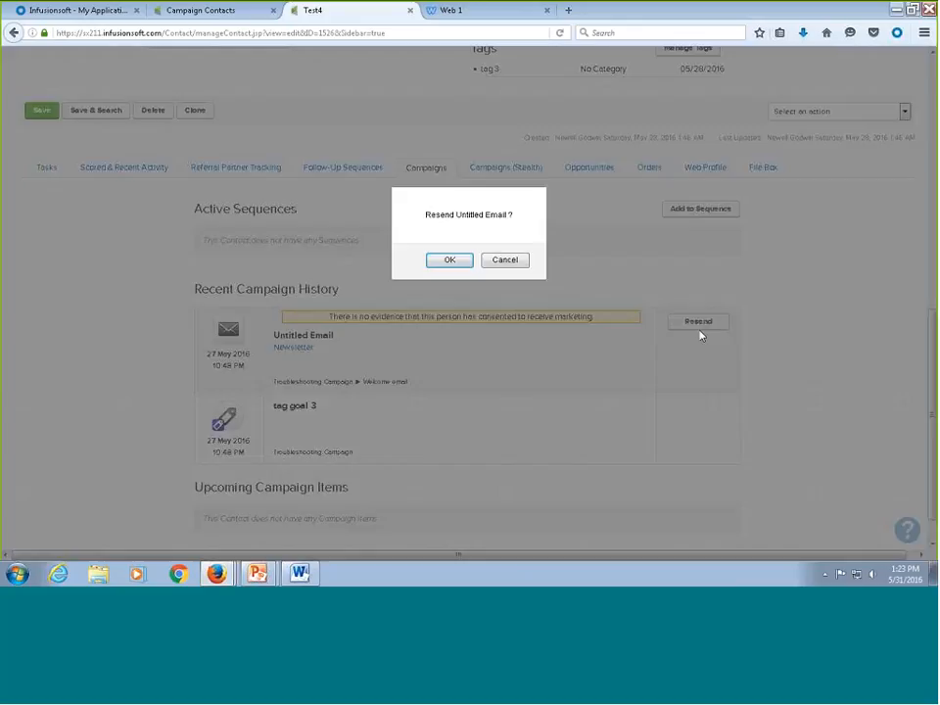
pyautogui.click(448, 261)
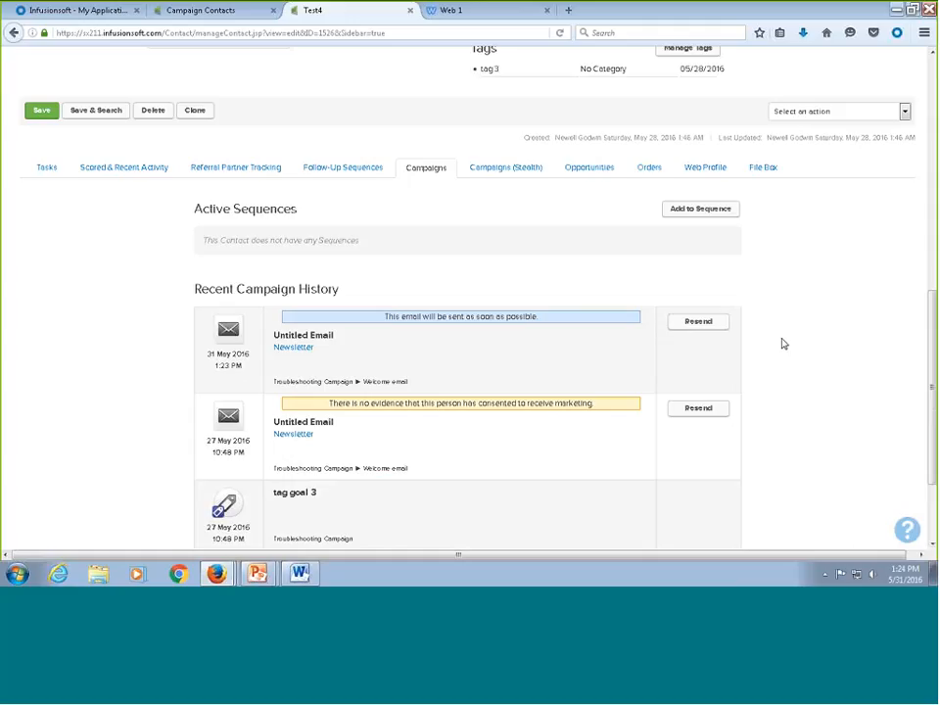
# Return to the Troubleshooting Campaign's performance view and check the tag goal 2 and tag goal 3 flows
pyautogui.scroll(3, 782, 343)
pyautogui.click(232, 14)
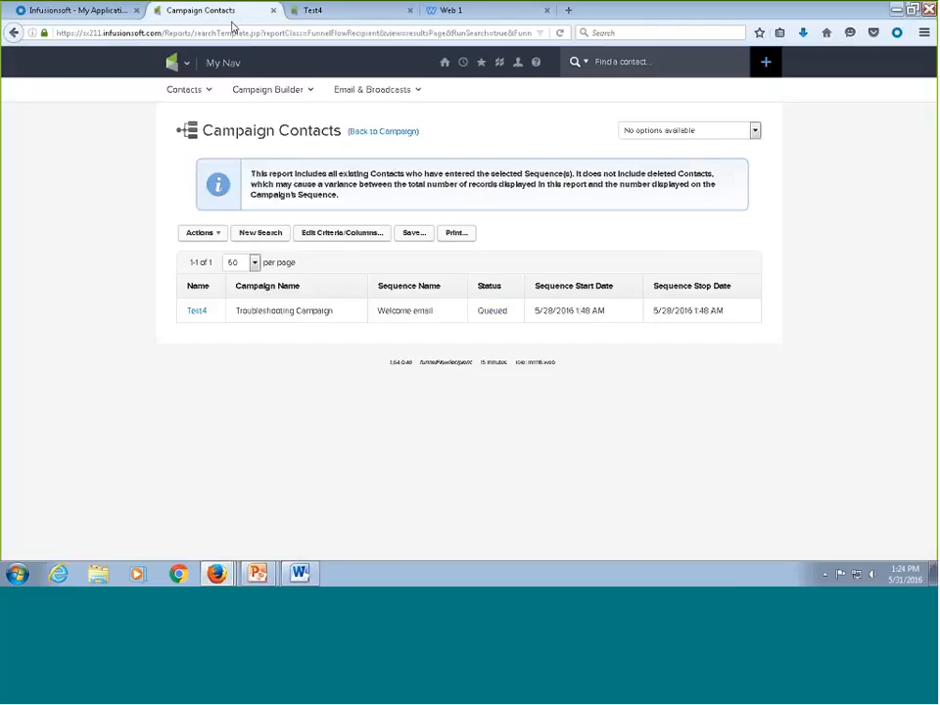
pyautogui.press('F5')
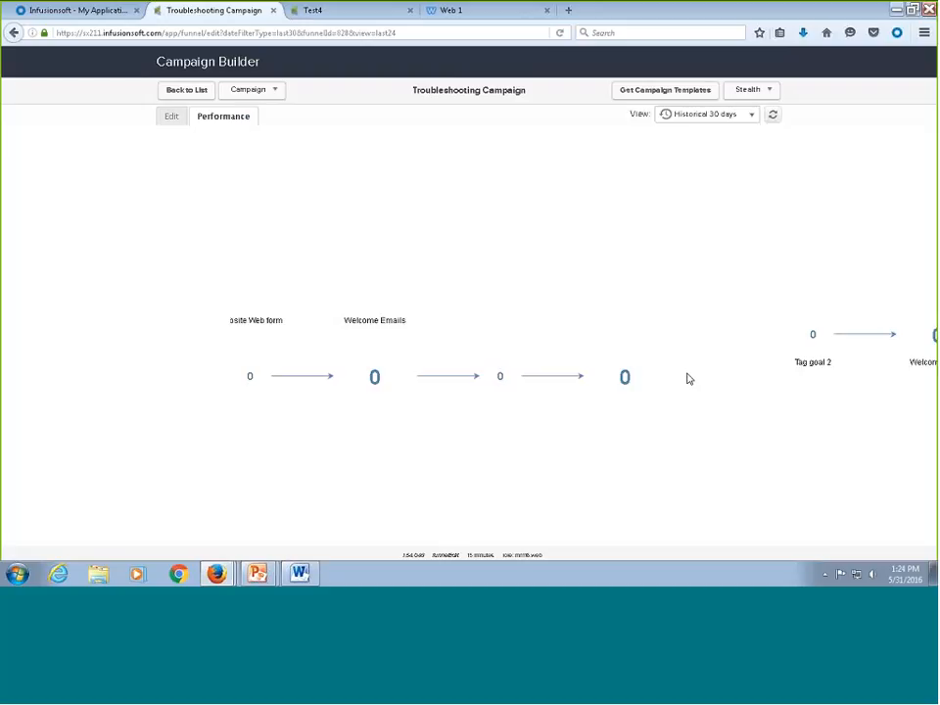
pyautogui.moveTo(725, 462); pyautogui.dragTo(424, 424)
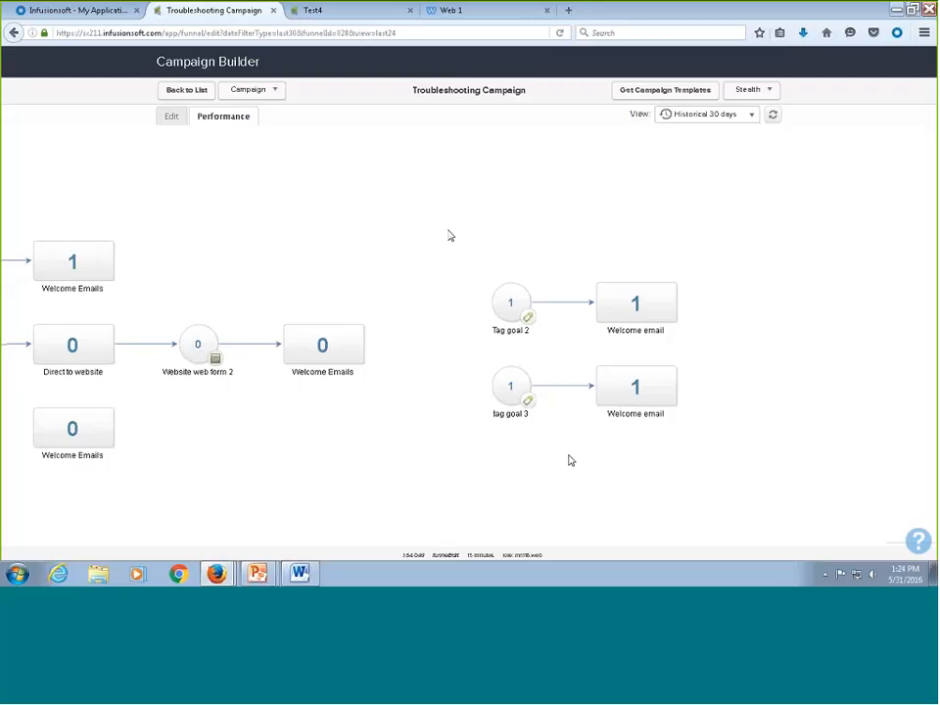
# Reload the Test4 contact from the recent items and check its recent email history for the resent Newsletter email
pyautogui.click(340, 11)
pyautogui.scroll(-3, 419, 204)
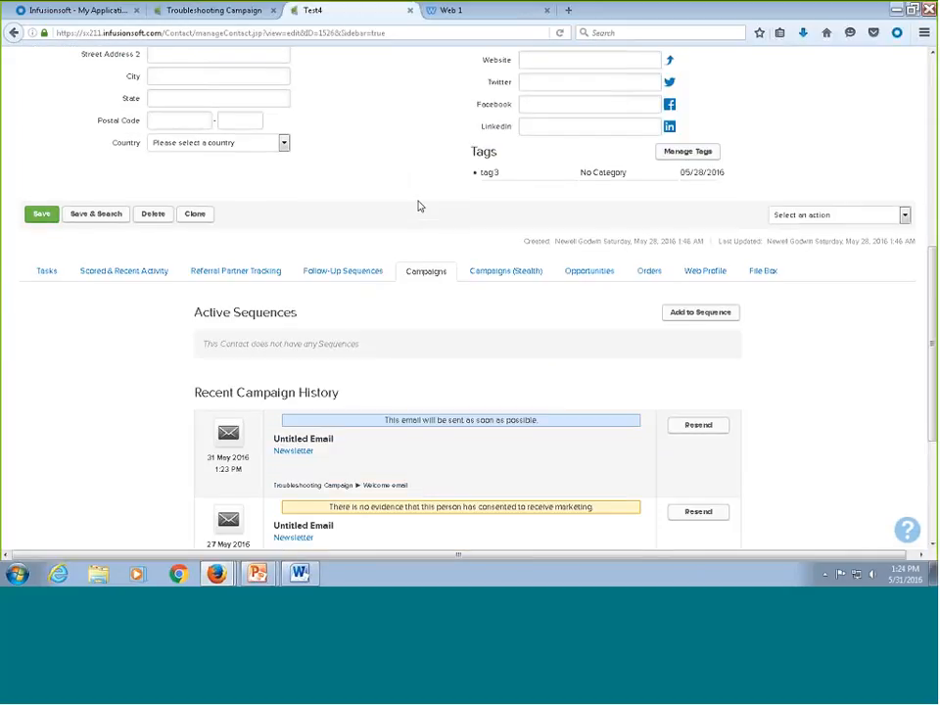
pyautogui.scroll(10, 387, 331)
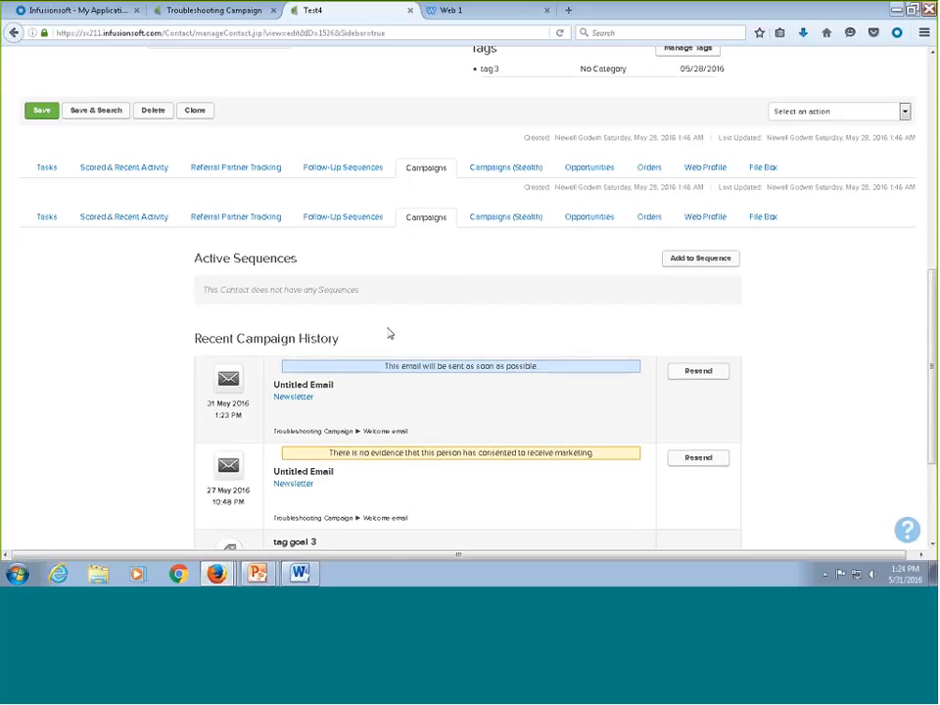
pyautogui.scroll(1, 431, 141)
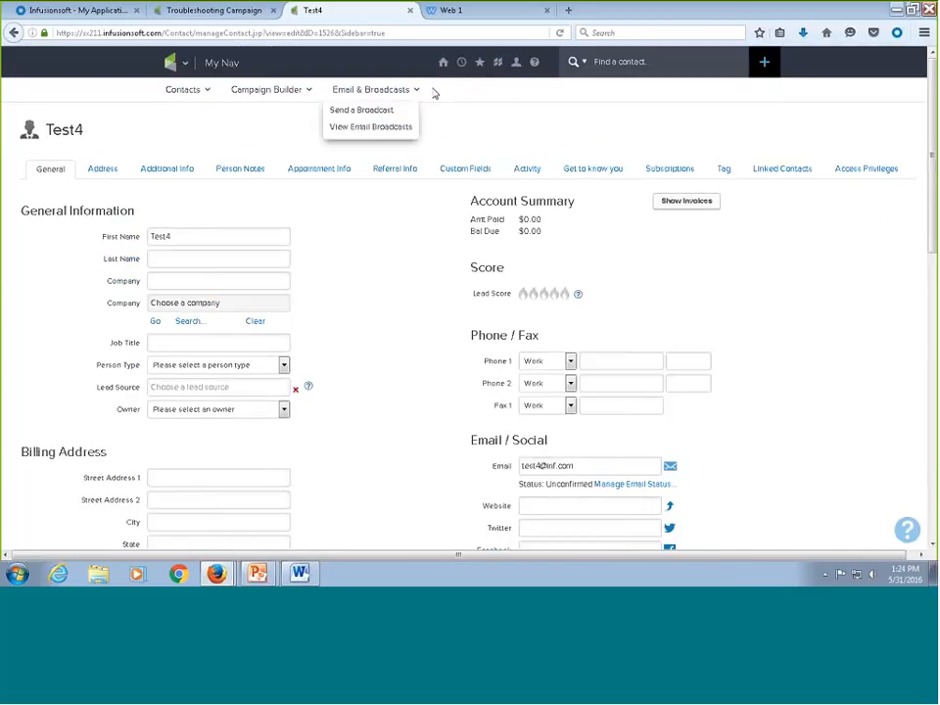
pyautogui.moveTo(462, 75)
pyautogui.click(442, 110)
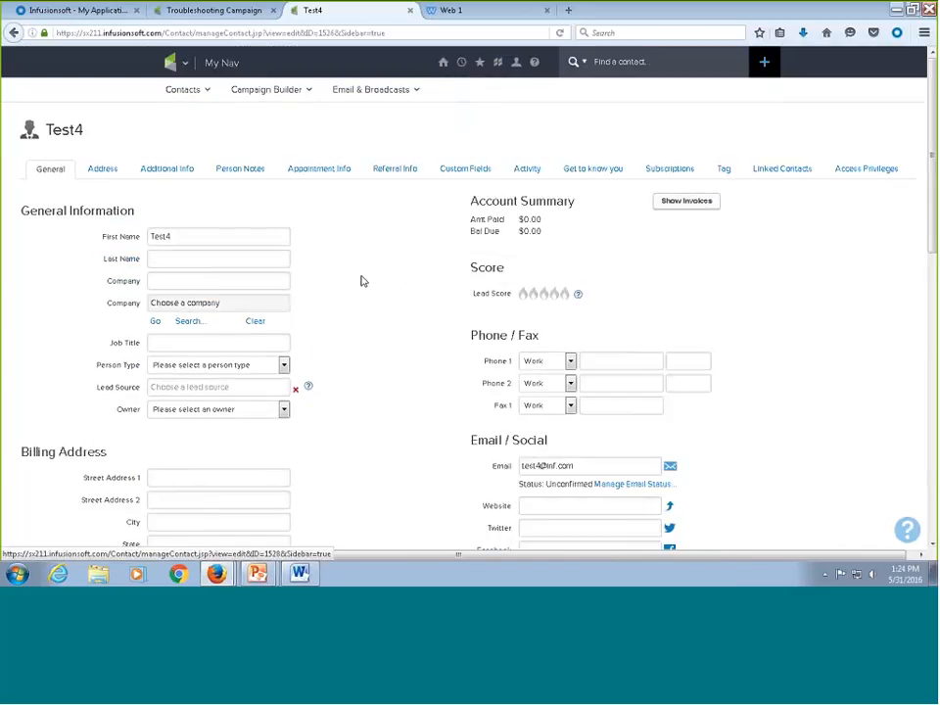
pyautogui.scroll(-8, 141, 433)
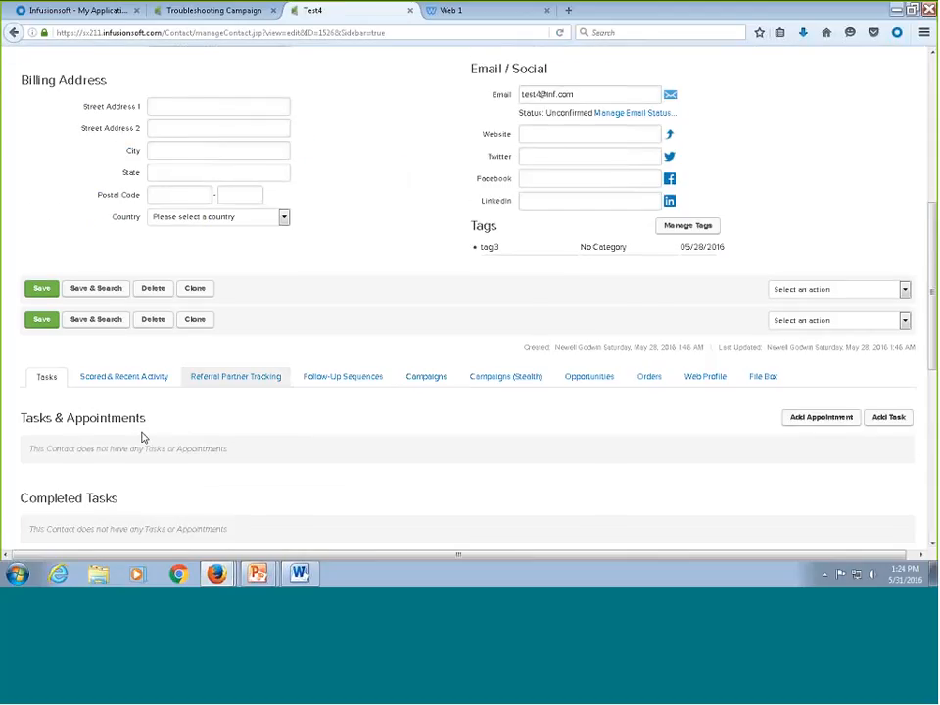
pyautogui.scroll(-2, 319, 341)
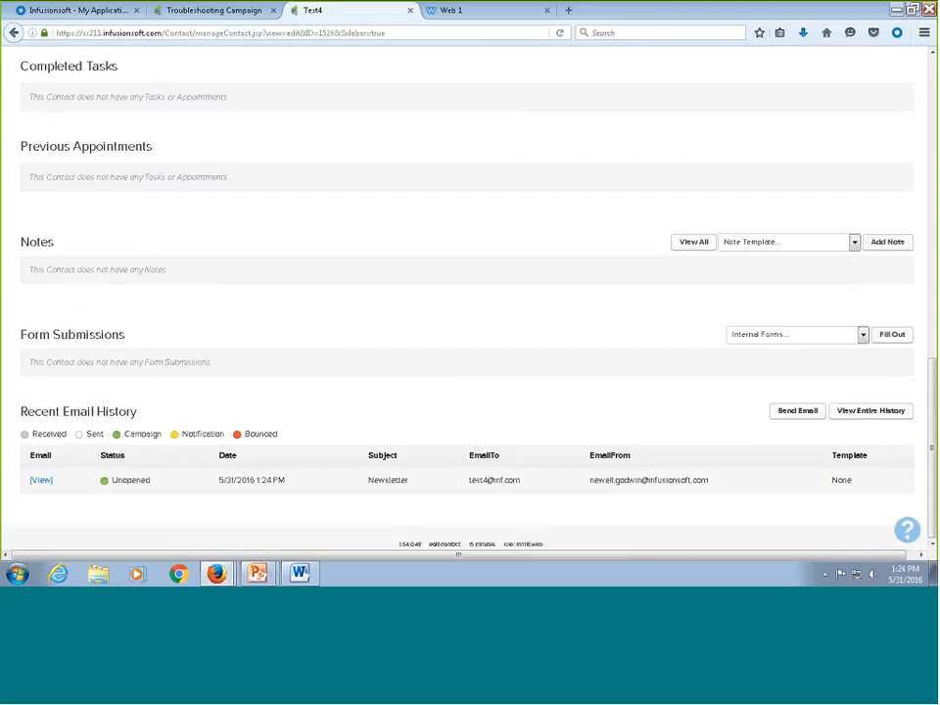
pyautogui.scroll(10, 509, 375)
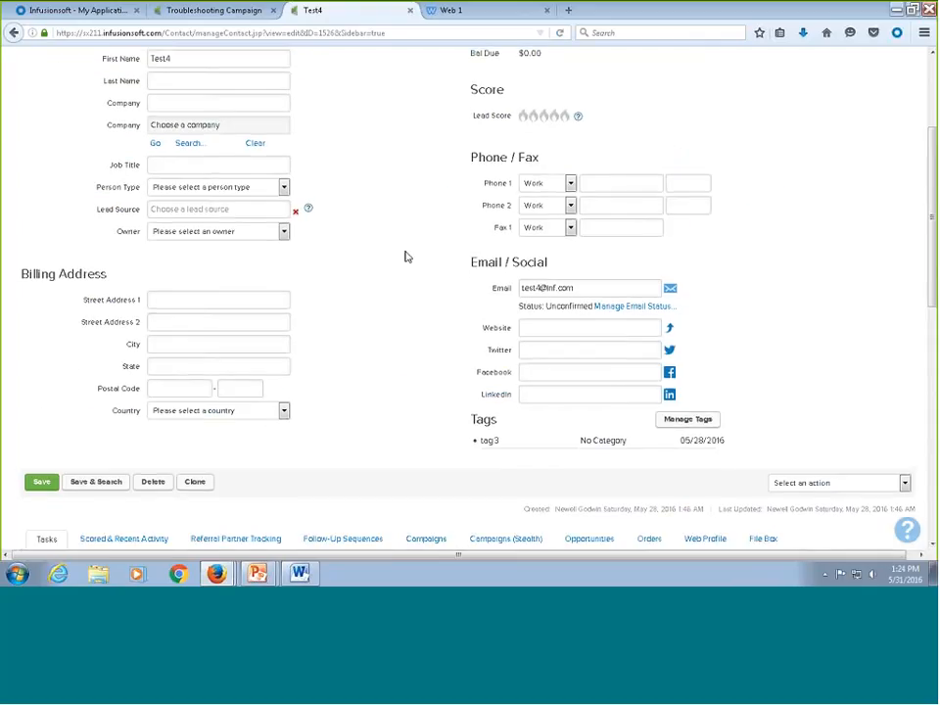
pyautogui.scroll(3, 406, 255)
# Switch the Troubleshooting Campaign back to editing and review the Tagging sequence under Scenario 3, returning to the campaign canvas
pyautogui.click(238, 16)
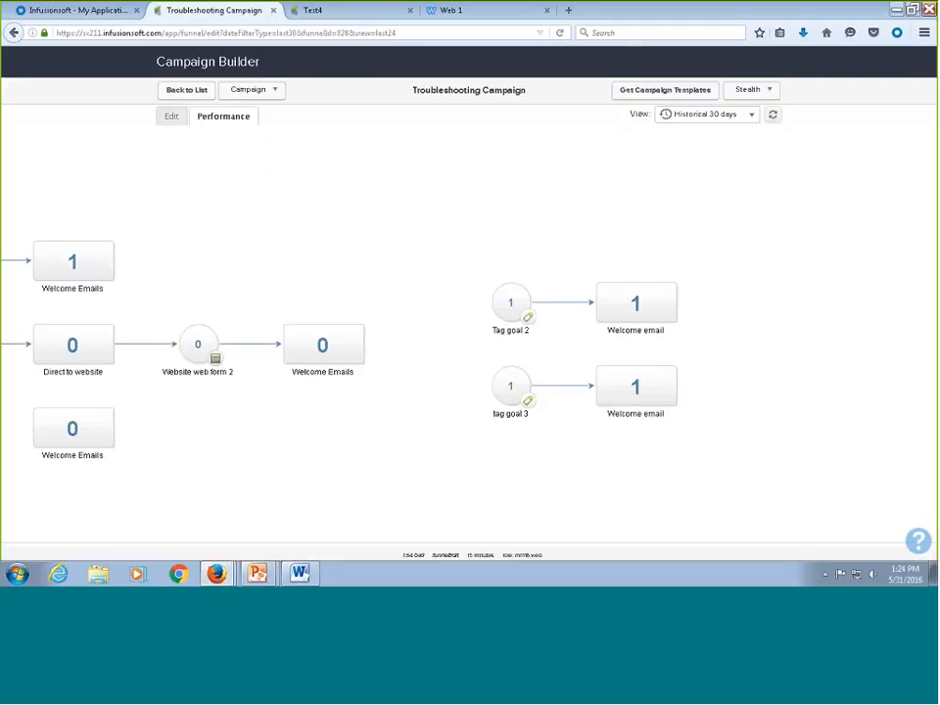
pyautogui.click(172, 115)
pyautogui.moveTo(86, 206); pyautogui.dragTo(401, 219)
pyautogui.moveTo(508, 511); pyautogui.dragTo(617, 247)
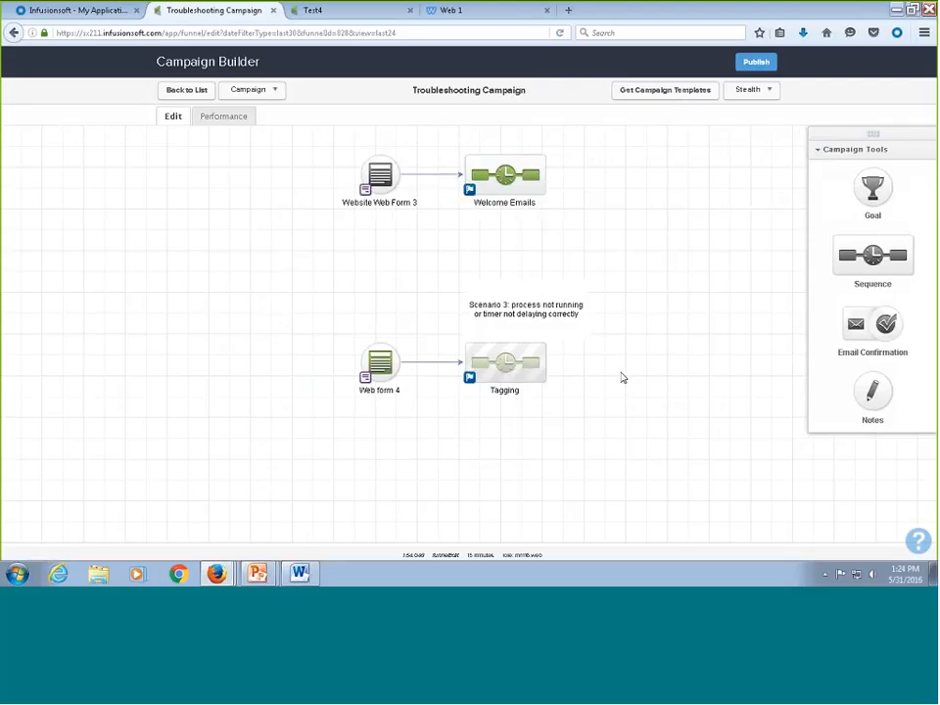
pyautogui.doubleClick(519, 363)
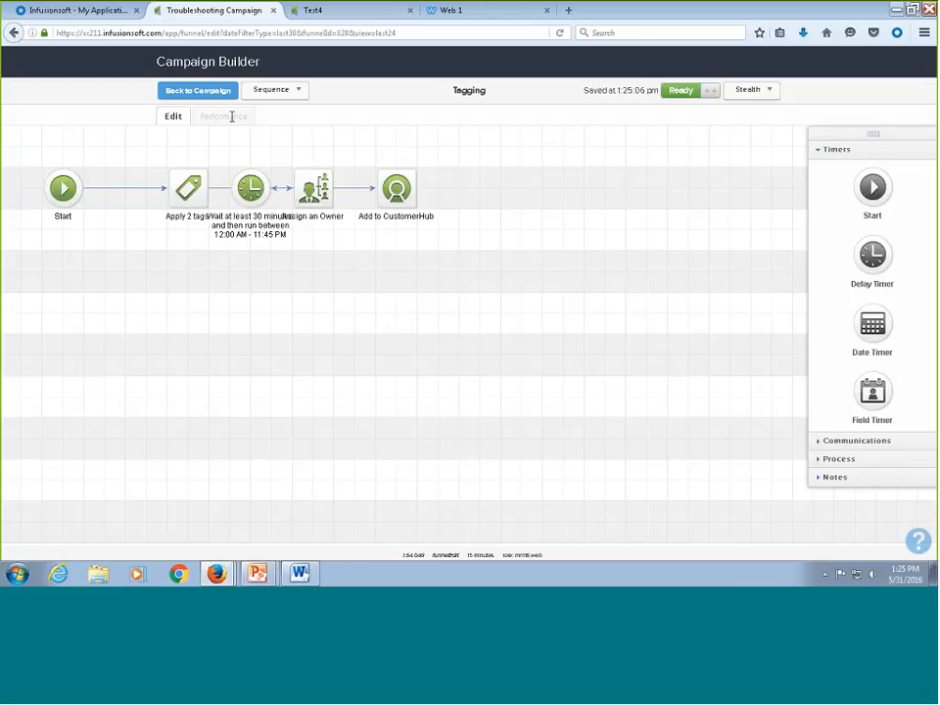
pyautogui.click(197, 90)
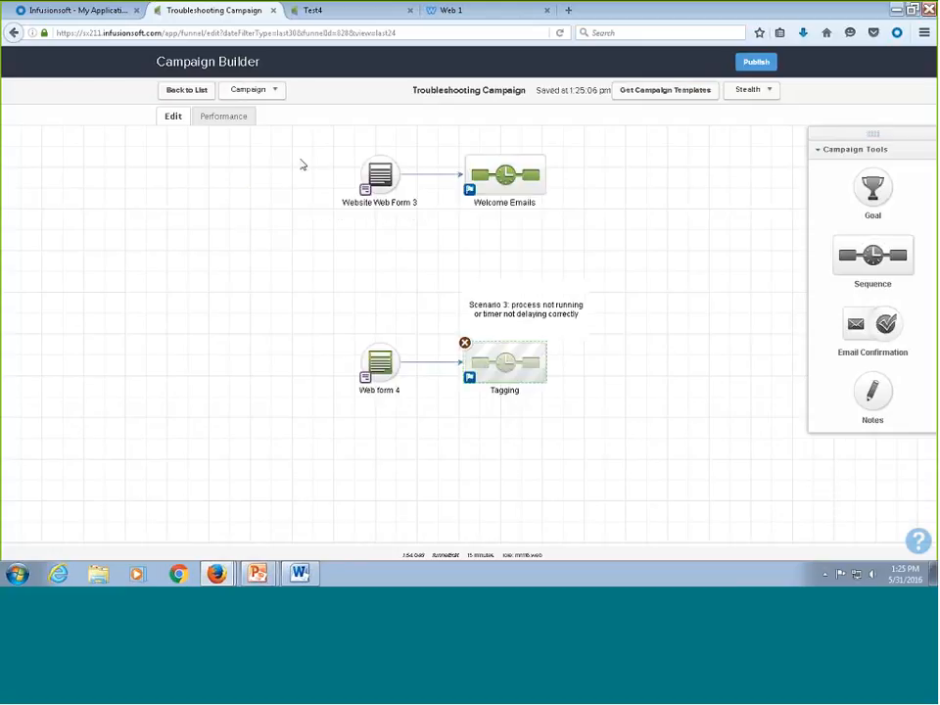
# From the Troubleshooting Campaign's performance report, open the contact queued in the Tagging sequence in a new tab and close the Test4 record
pyautogui.click(223, 115)
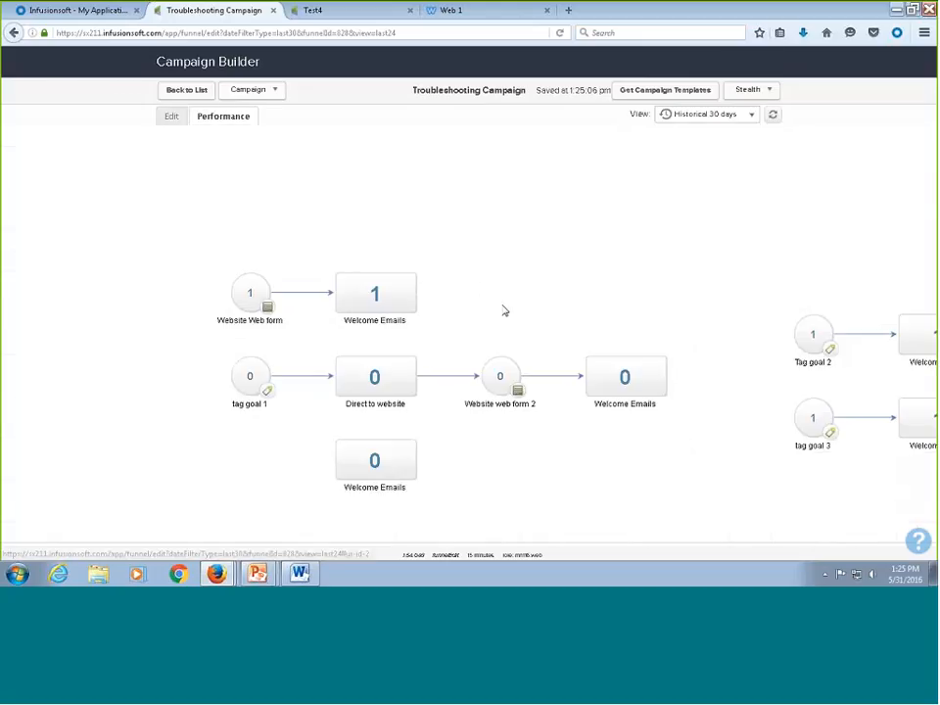
pyautogui.scroll(-3, 479, 337)
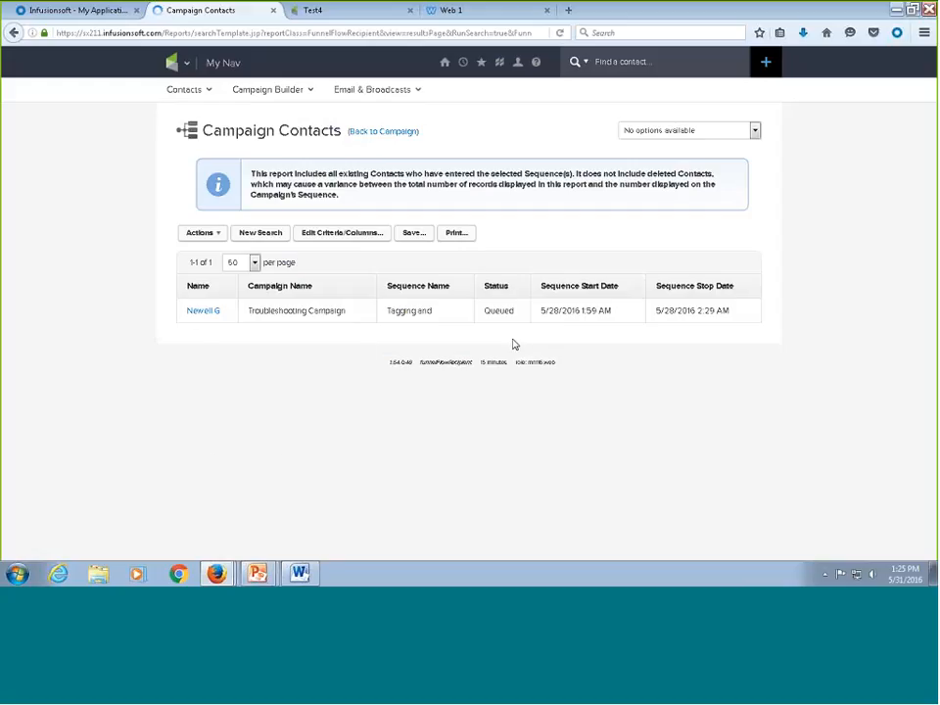
pyautogui.rightClick(208, 311)
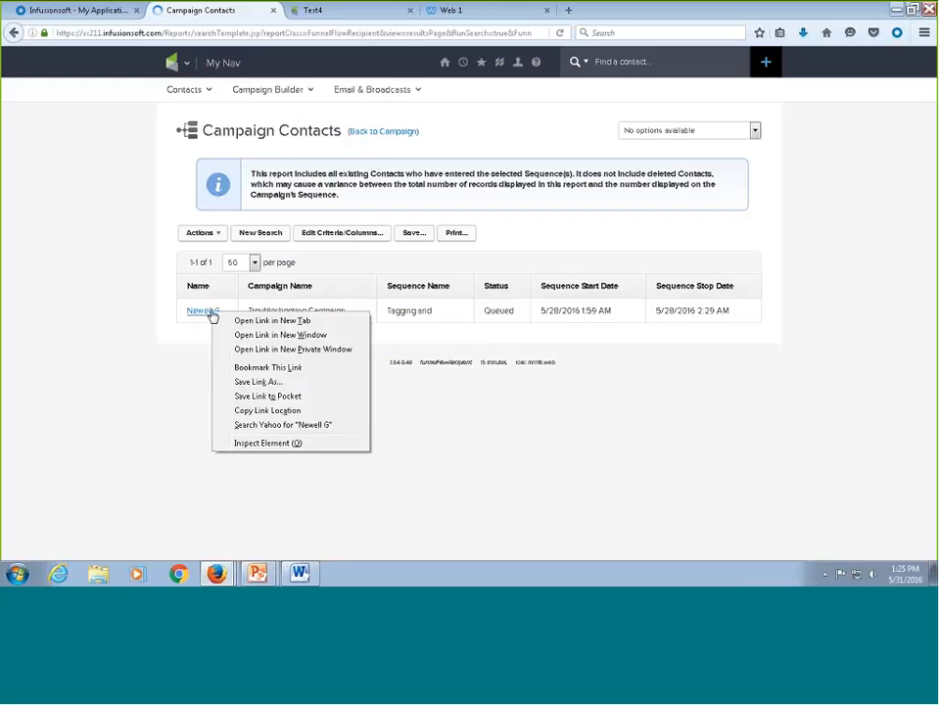
pyautogui.click(242, 321)
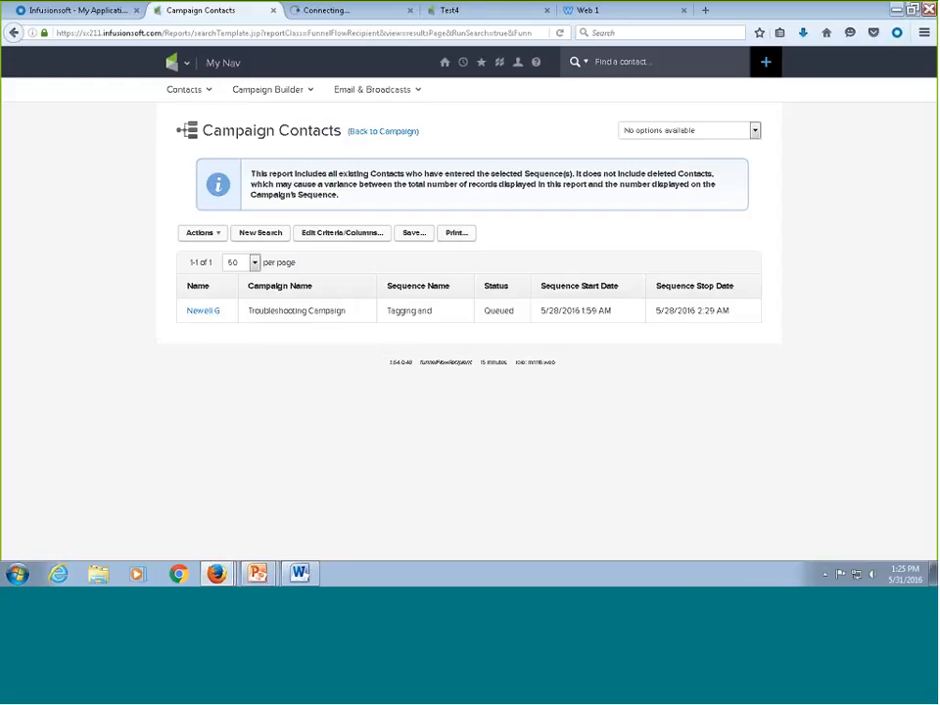
pyautogui.click(546, 10)
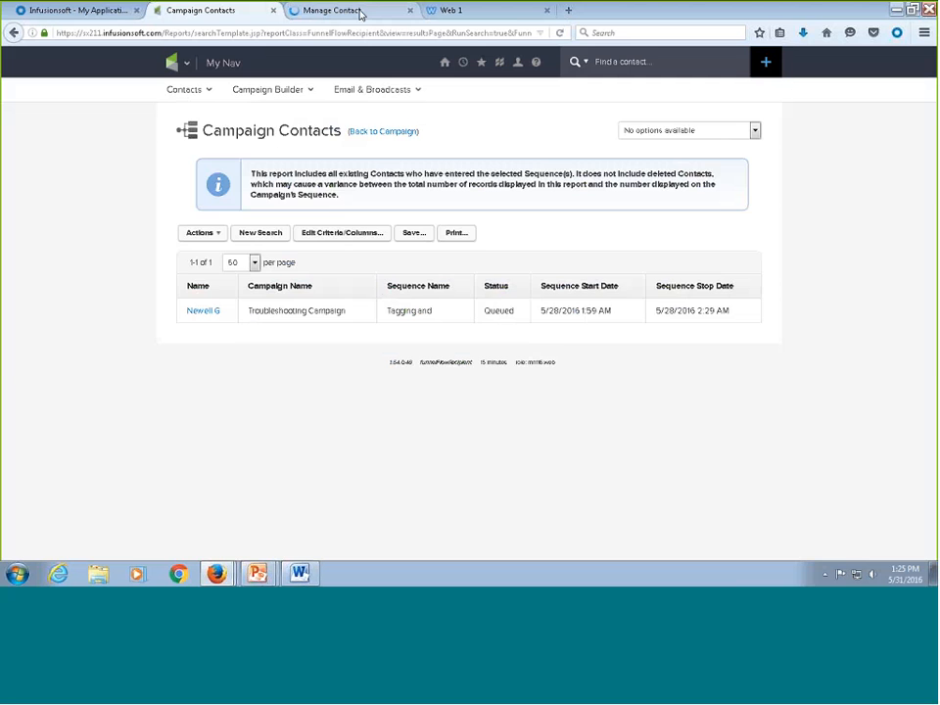
pyautogui.click(361, 13)
# Examine the contact's recent campaign history for the timer, CustomerHub, owner assignment and tag entries, including their dates and times
pyautogui.scroll(-5, 437, 306)
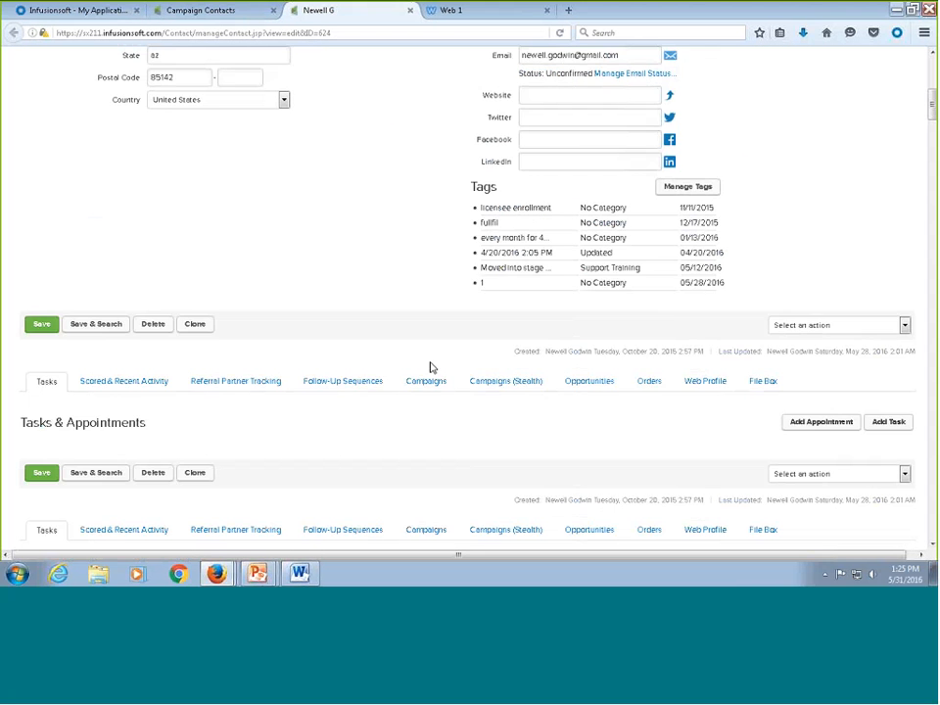
pyautogui.scroll(-3, 432, 367)
pyautogui.click(419, 237)
pyautogui.scroll(-5, 423, 266)
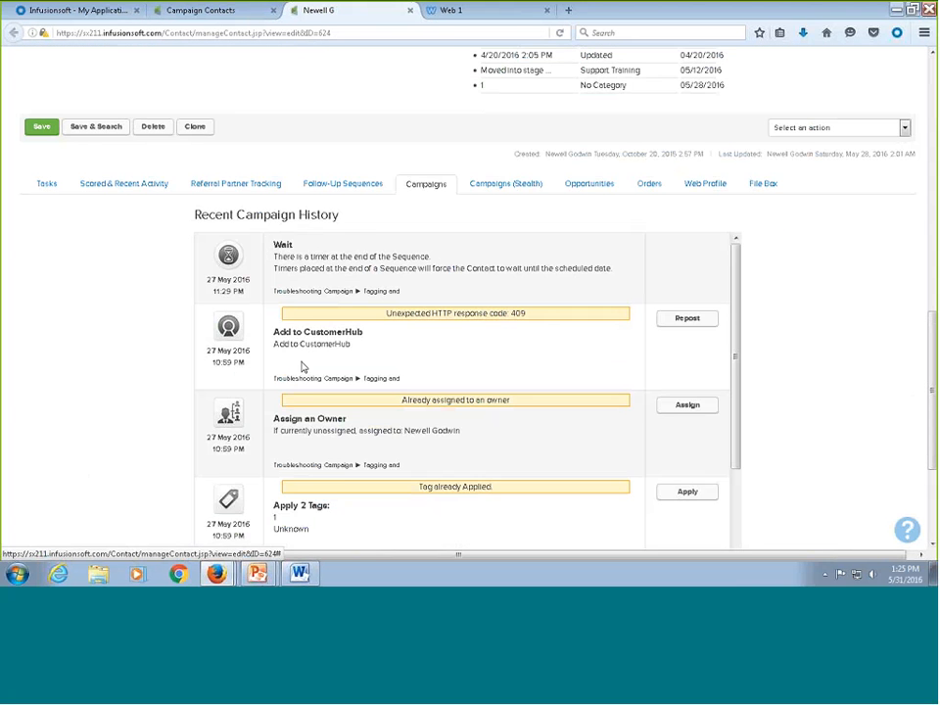
pyautogui.scroll(-3, 369, 377)
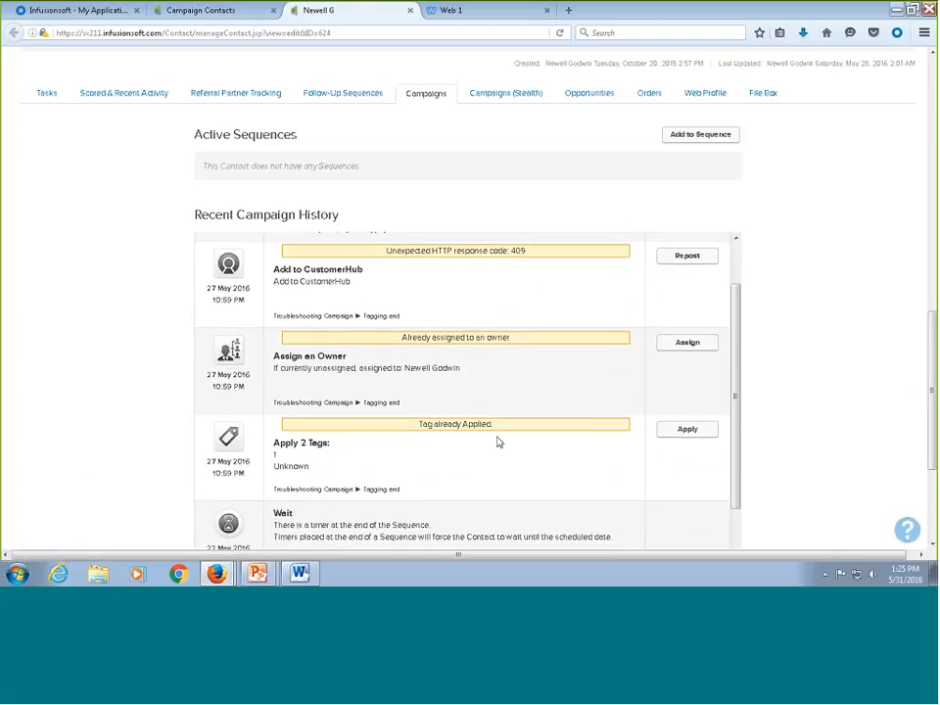
pyautogui.scroll(1, 392, 413)
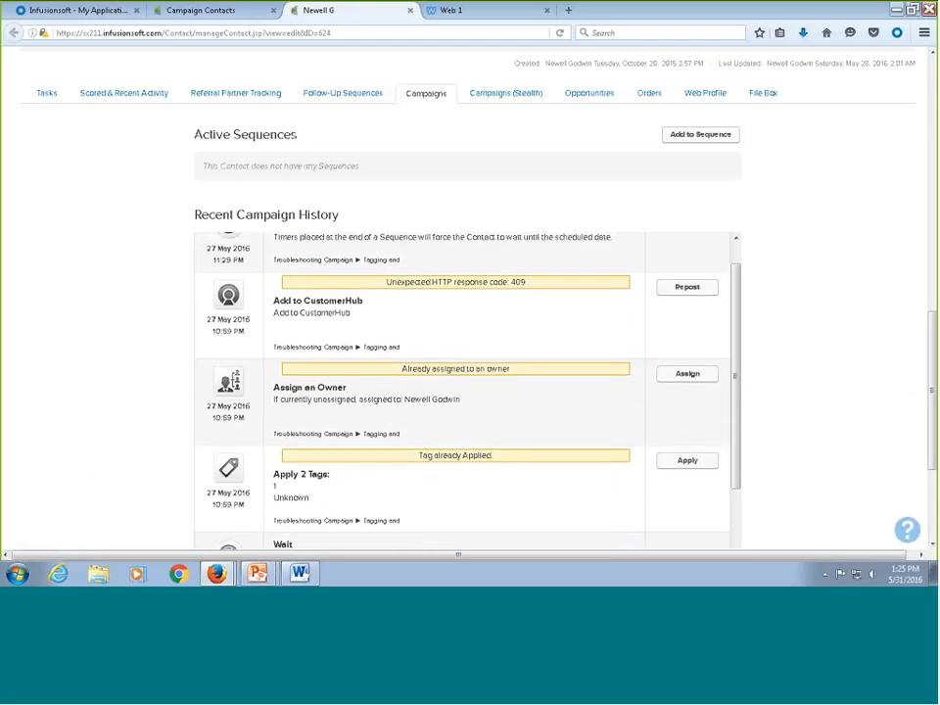
pyautogui.scroll(1, 284, 331)
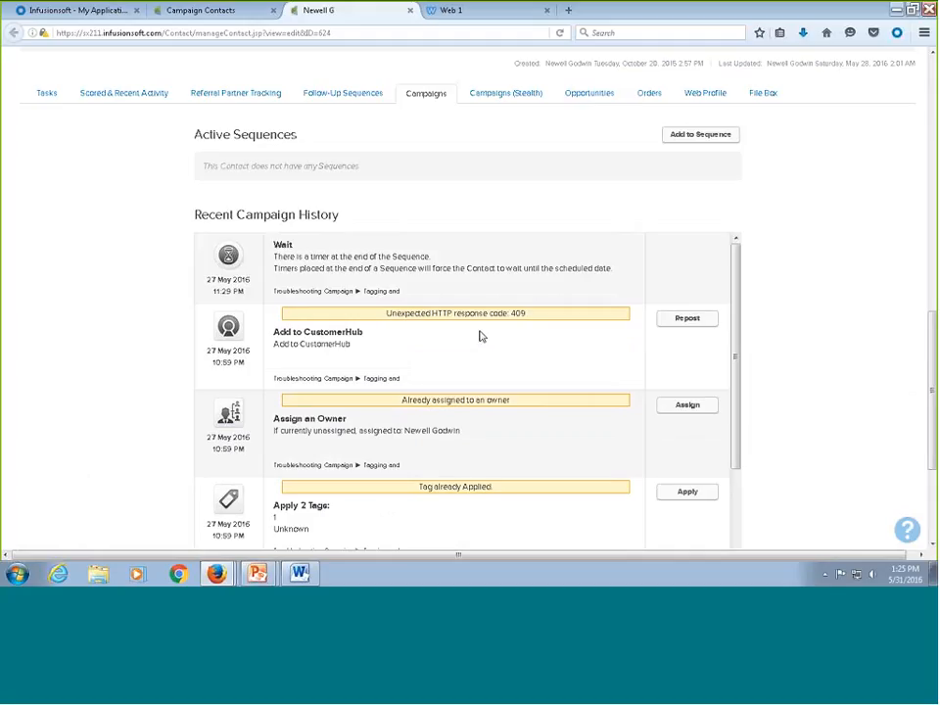
pyautogui.scroll(1, 479, 362)
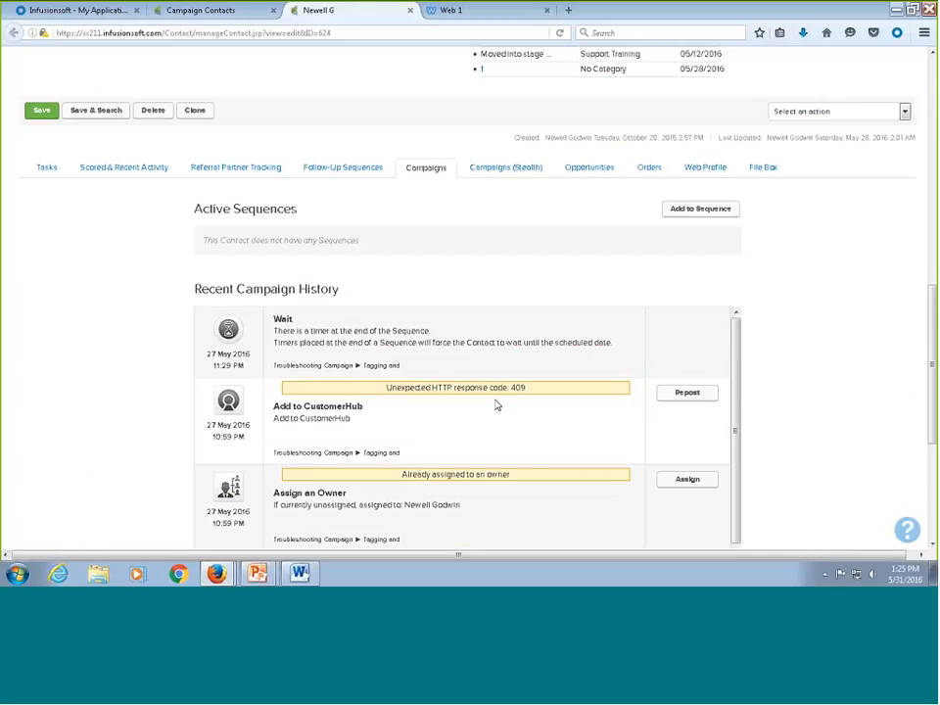
pyautogui.scroll(-1, 497, 402)
pyautogui.scroll(1, 499, 403)
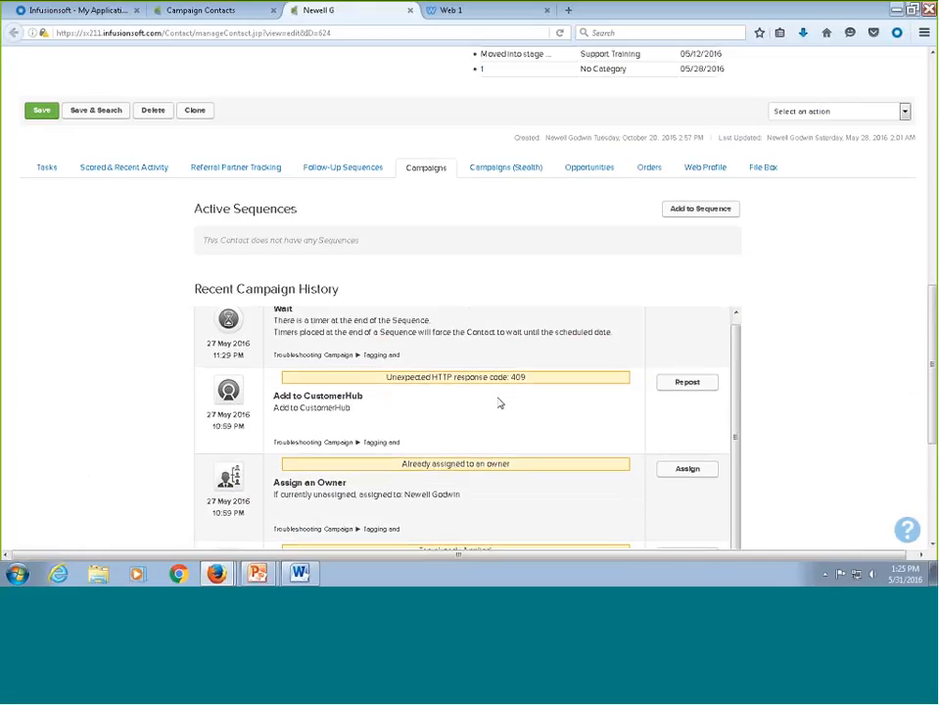
pyautogui.scroll(-1, 169, 345)
pyautogui.scroll(-2, 266, 377)
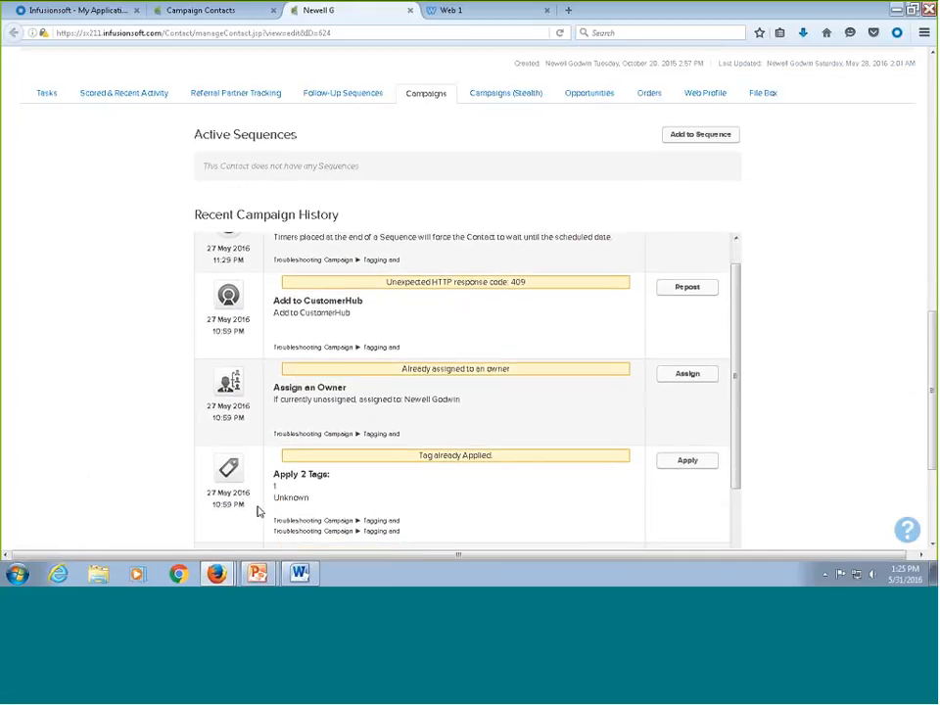
pyautogui.scroll(1, 262, 382)
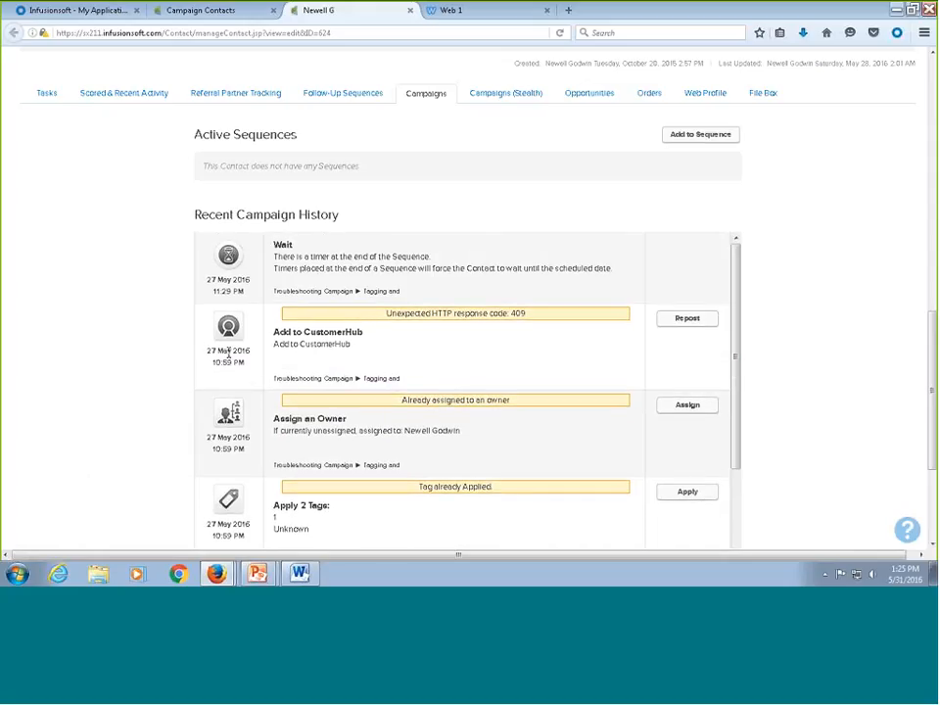
# Return from the Campaign Contacts report to the Troubleshooting Campaign, switch it to editing and open the Tagging sequence under Scenario 3
pyautogui.click(231, 12)
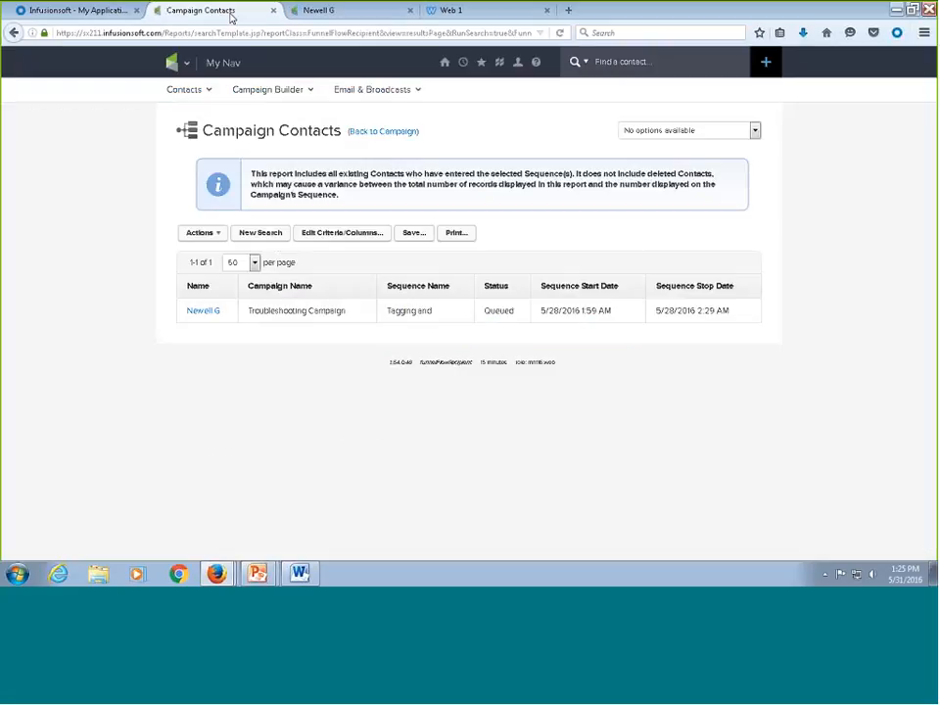
pyautogui.click(380, 133)
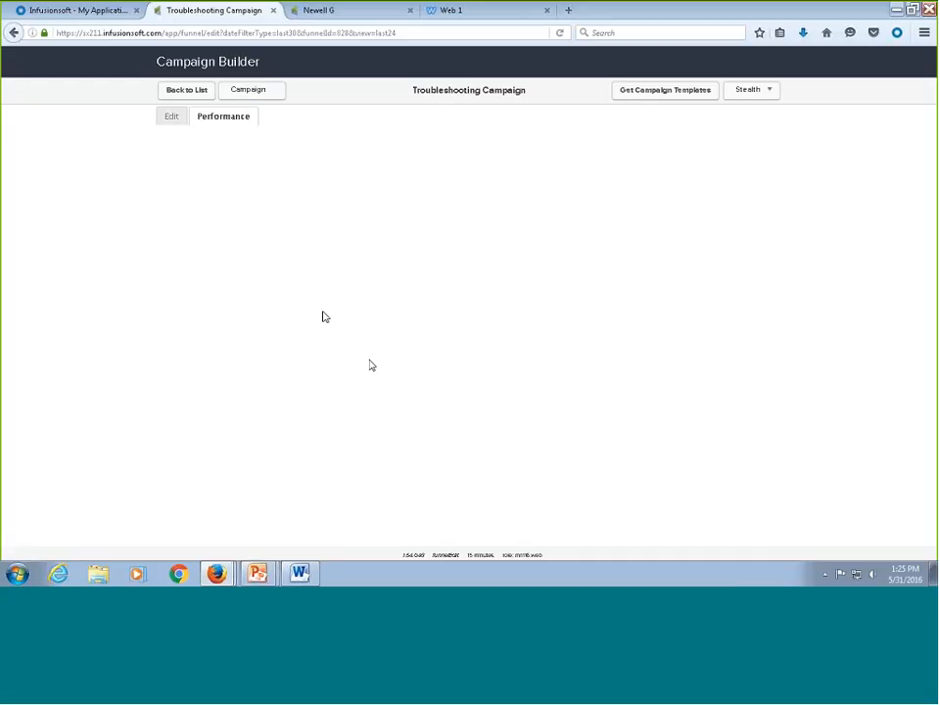
pyautogui.scroll(-3, 499, 404)
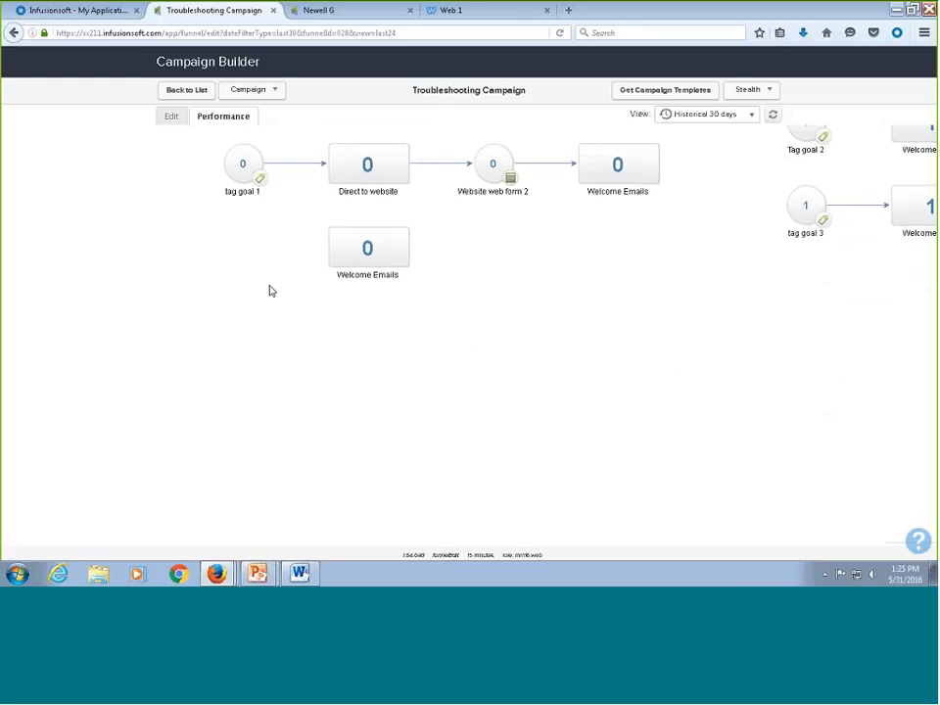
pyautogui.click(172, 116)
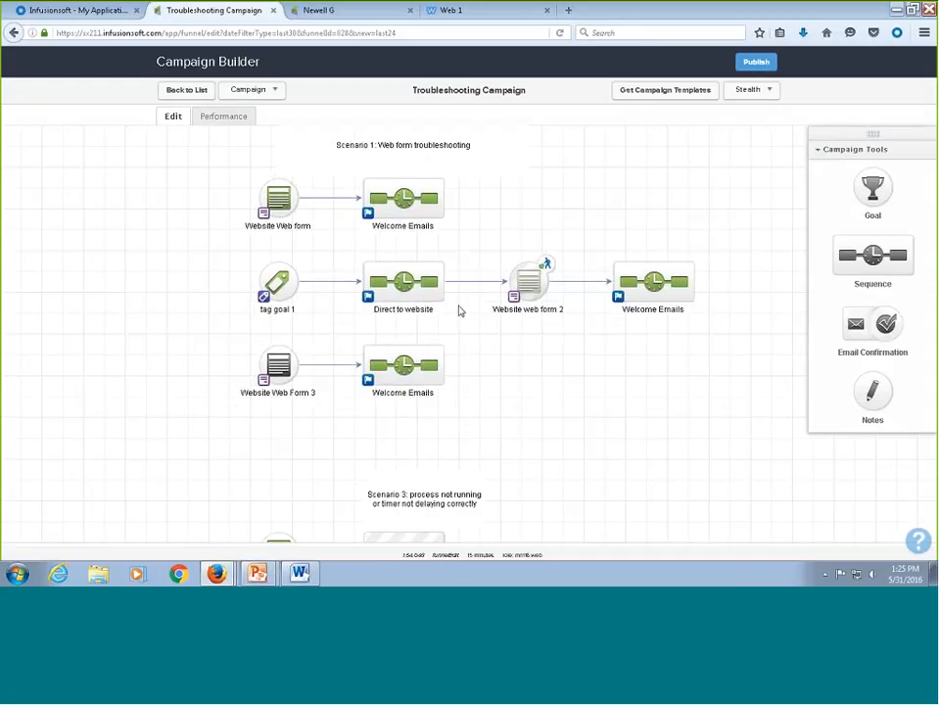
pyautogui.doubleClick(403, 364)
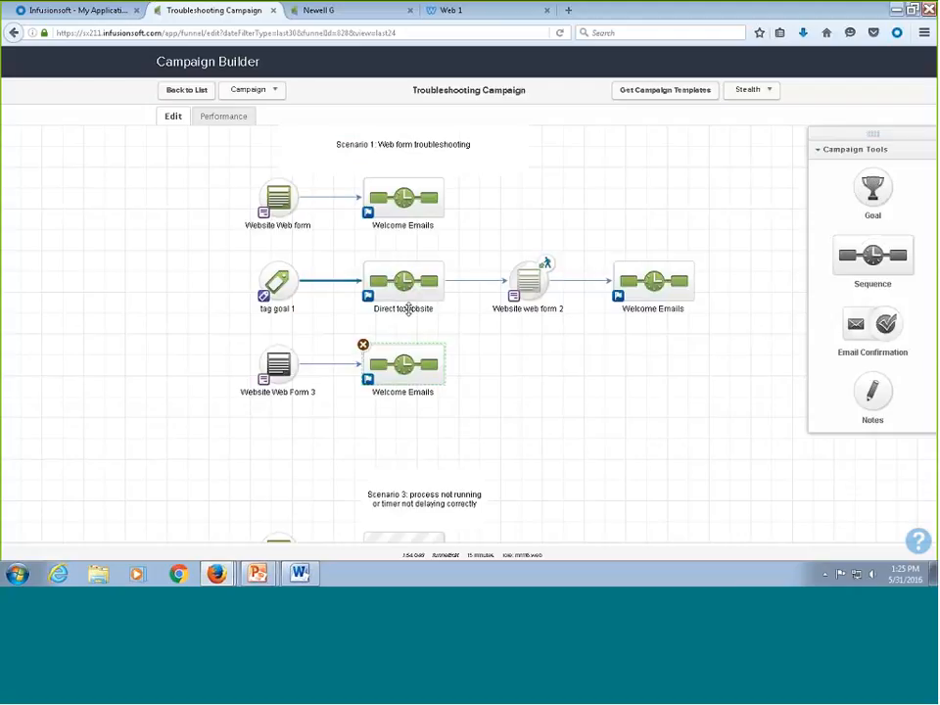
pyautogui.scroll(-3, 415, 365)
pyautogui.doubleClick(415, 365)
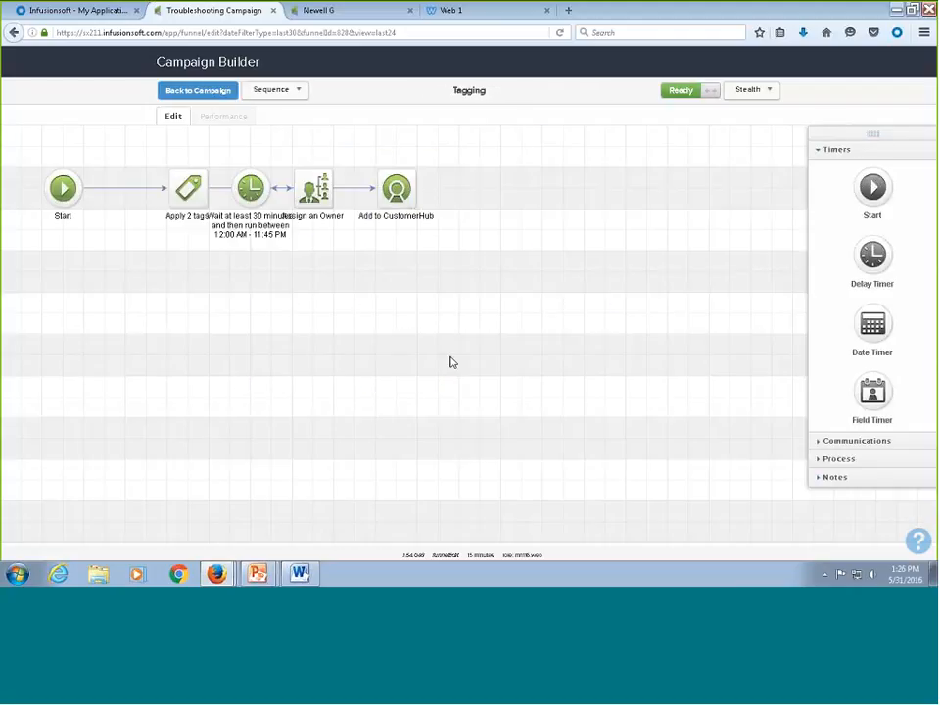
# Remove the wrong connections around the 30-minute delay timer and reconnect it between Apply 2 tags and Assign an Owner
pyautogui.moveTo(251, 188); pyautogui.dragTo(581, 360)
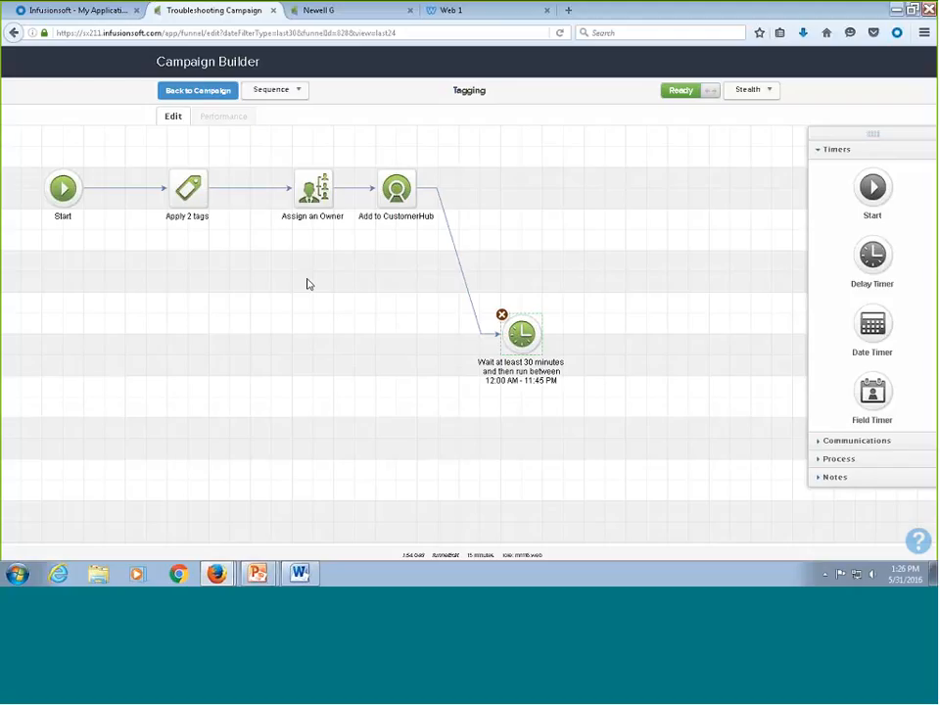
pyautogui.click(457, 261)
pyautogui.press('Delete')
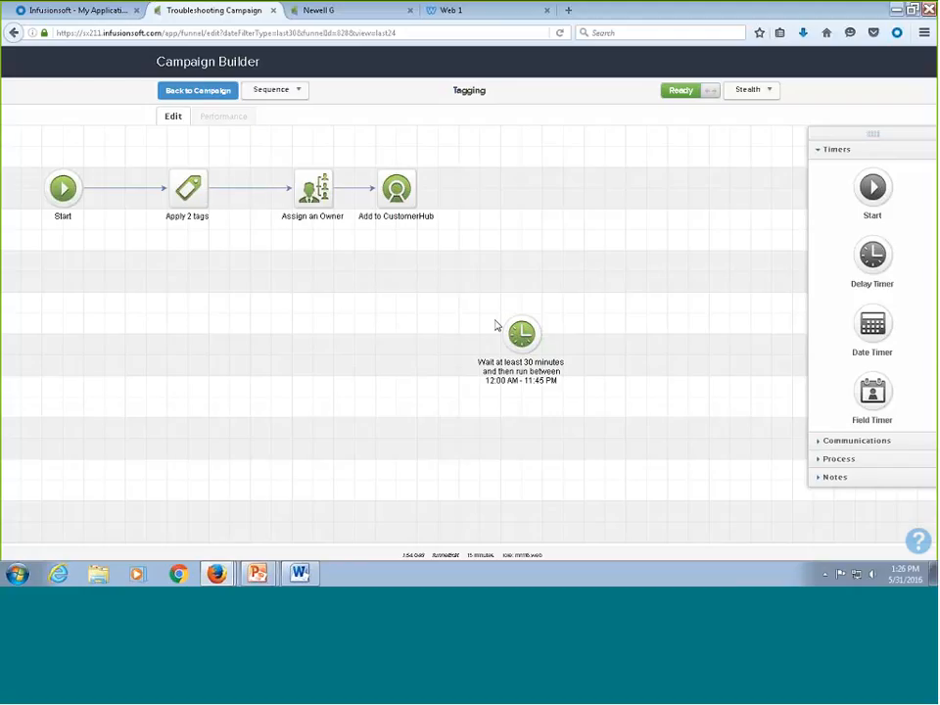
pyautogui.click(250, 187)
pyautogui.press('Delete')
pyautogui.moveTo(522, 333); pyautogui.dragTo(308, 195)
pyautogui.click(223, 200)
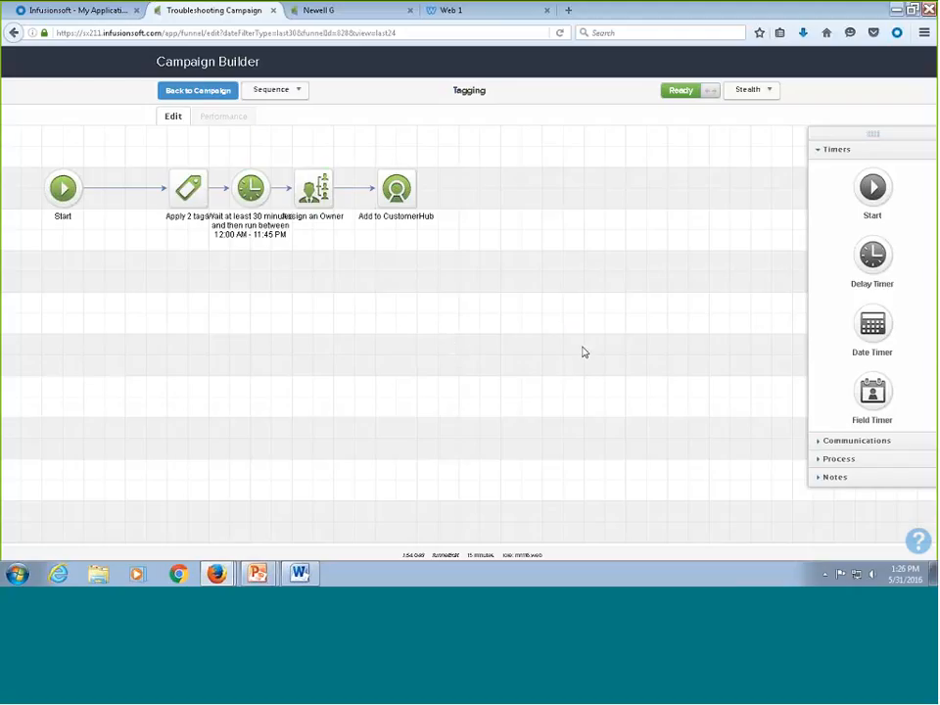
# Space out Add to CustomerHub and place a new delay timer over the connection between Assign an Owner and Add to CustomerHub
pyautogui.moveTo(396, 188); pyautogui.dragTo(500, 191)
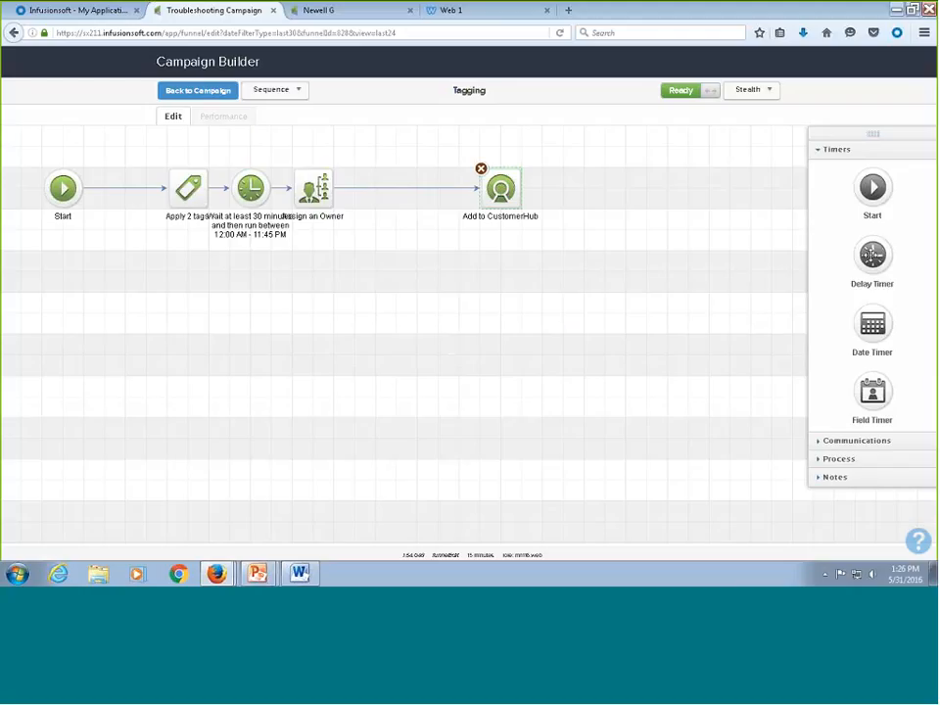
pyautogui.moveTo(871, 254); pyautogui.dragTo(399, 194)
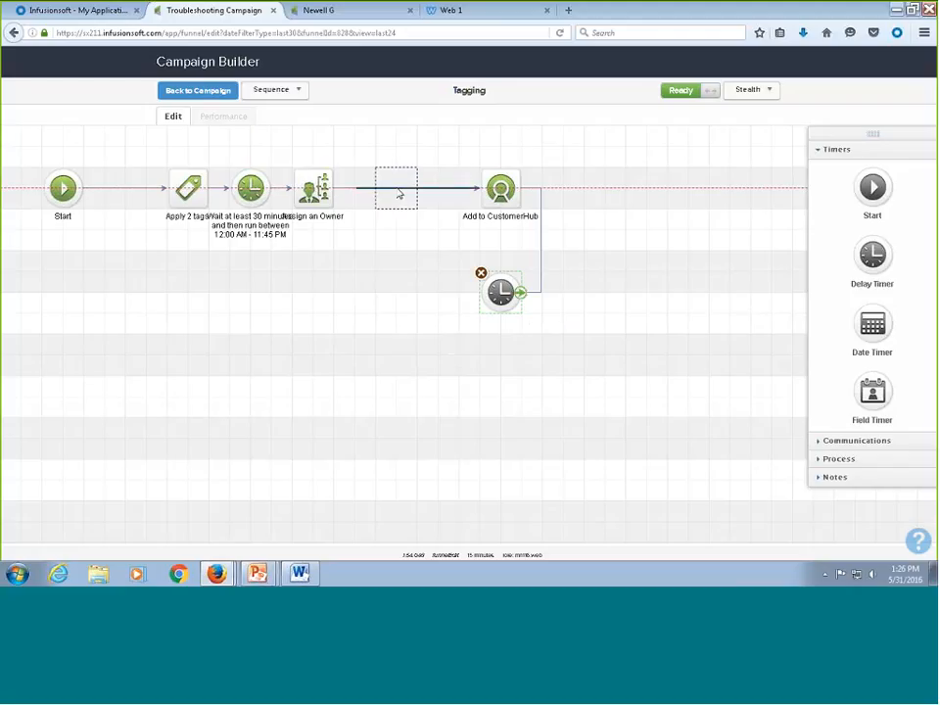
pyautogui.moveTo(400, 194); pyautogui.dragTo(399, 194)
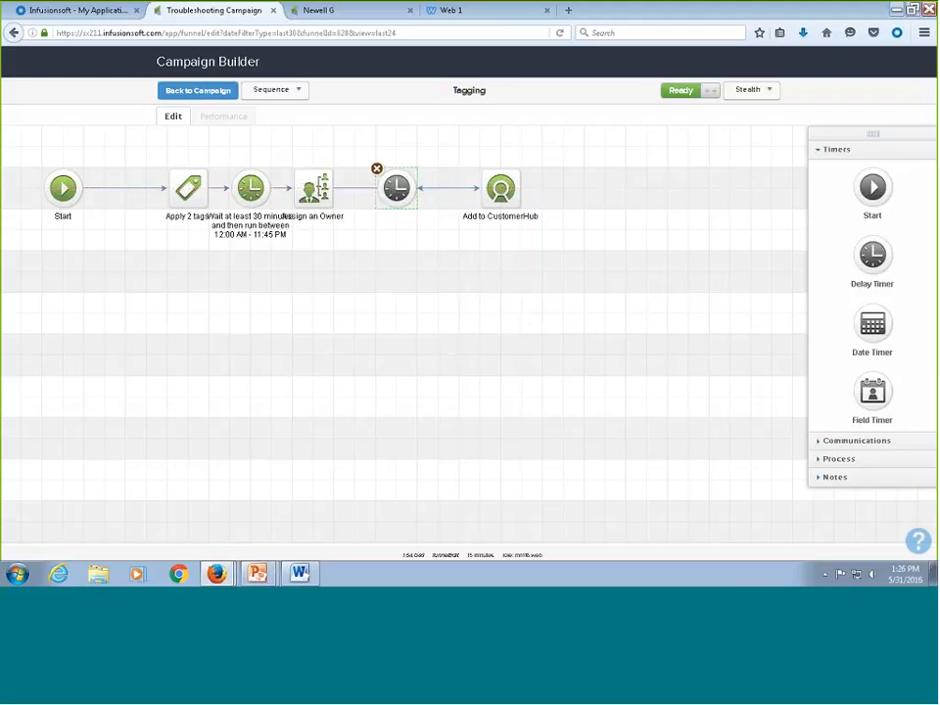
pyautogui.moveTo(519, 199); pyautogui.dragTo(519, 198)
# Pull the new delay timer off the line and delete its connection with Add to CustomerHub
pyautogui.moveTo(397, 188); pyautogui.dragTo(613, 238)
pyautogui.click(585, 203)
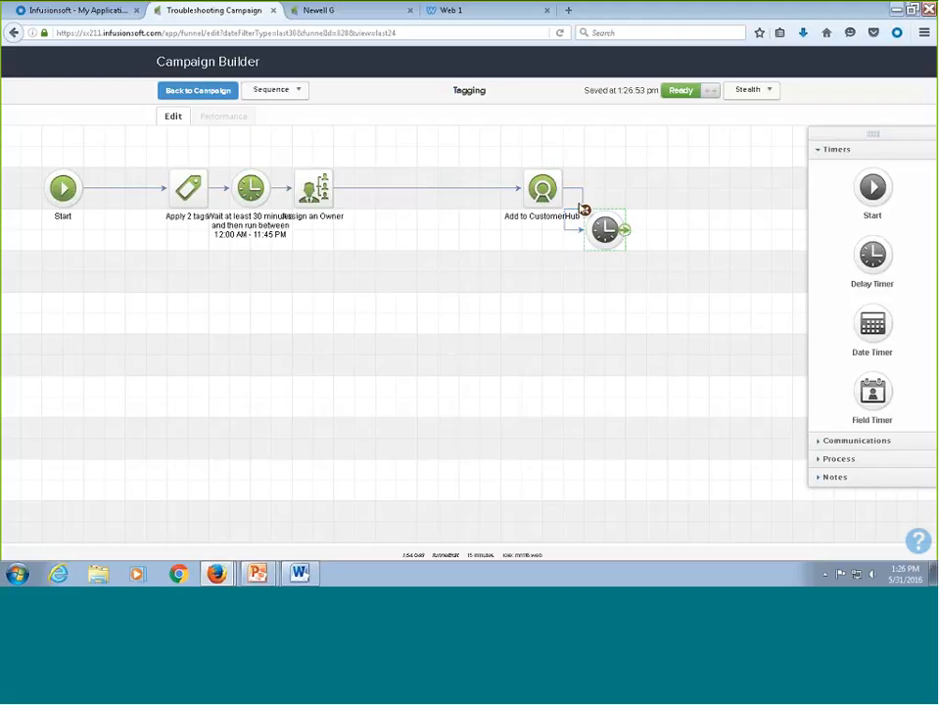
pyautogui.press('Delete')
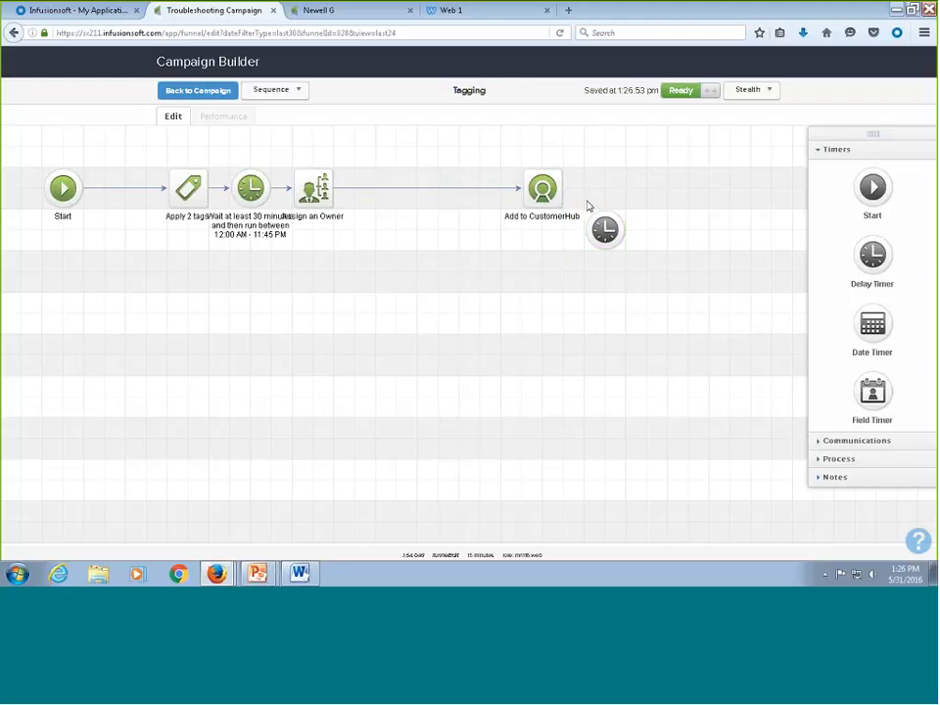
# Place the unconnected delay timer over the line before Add to CustomerHub, move it back off and delete it
pyautogui.moveTo(596, 221); pyautogui.dragTo(395, 193)
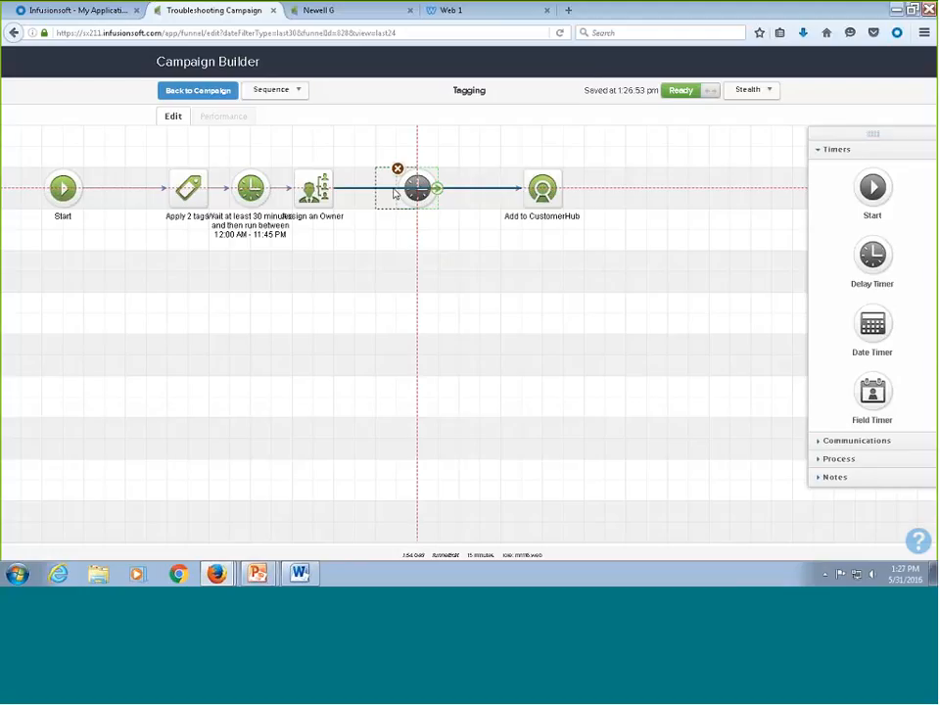
pyautogui.moveTo(395, 192); pyautogui.dragTo(441, 299)
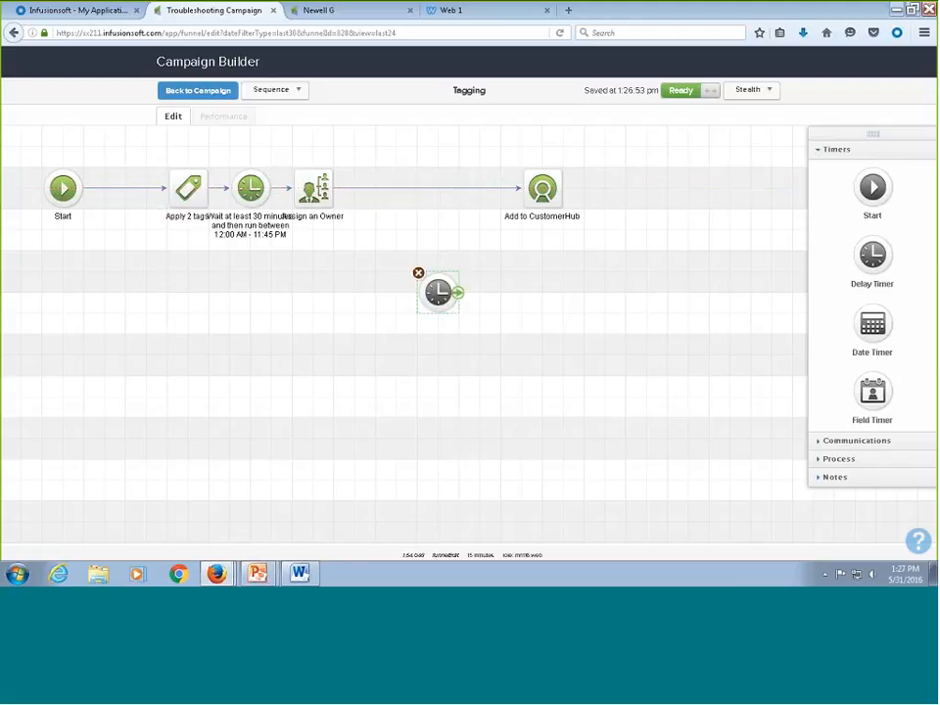
pyautogui.press('Delete')
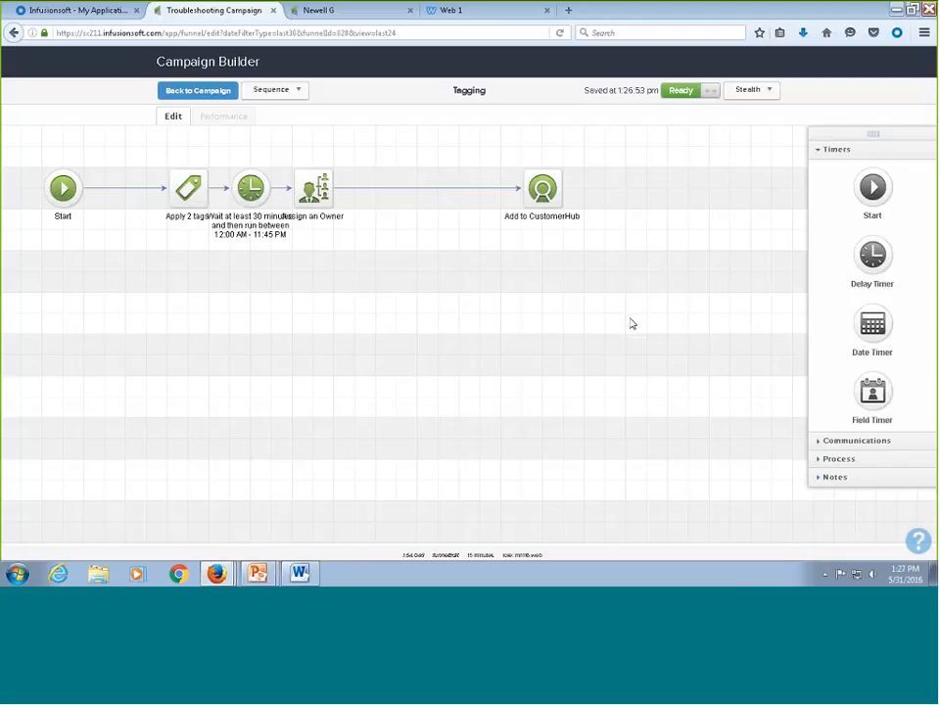
# Go back to the campaign canvas, start publishing and open the checklist's failed functional inspection details
pyautogui.moveTo(232, 189)
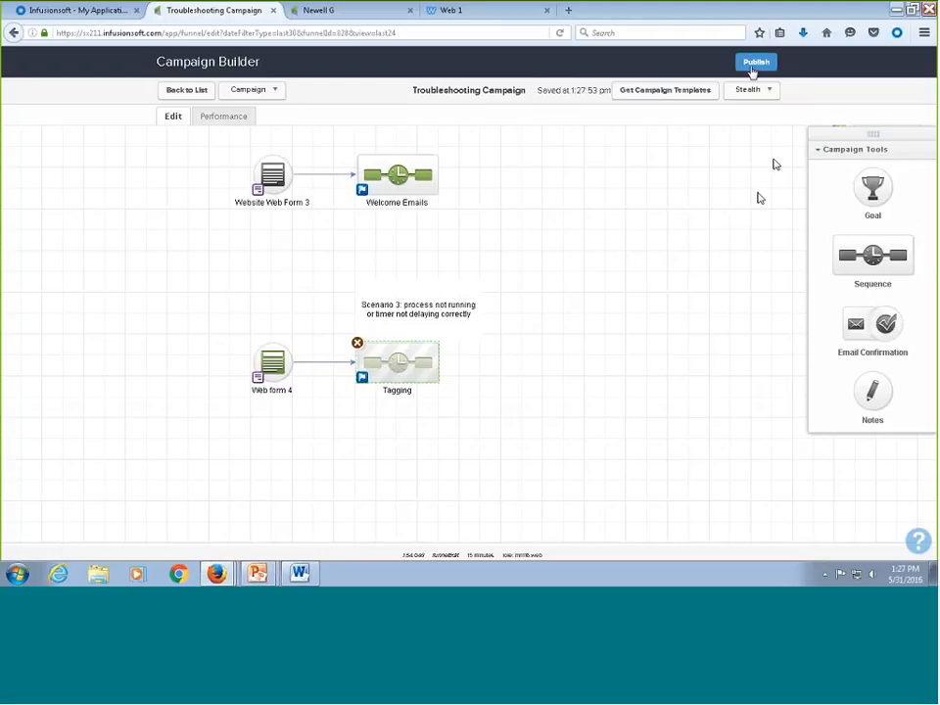
pyautogui.moveTo(627, 201); pyautogui.dragTo(497, 329)
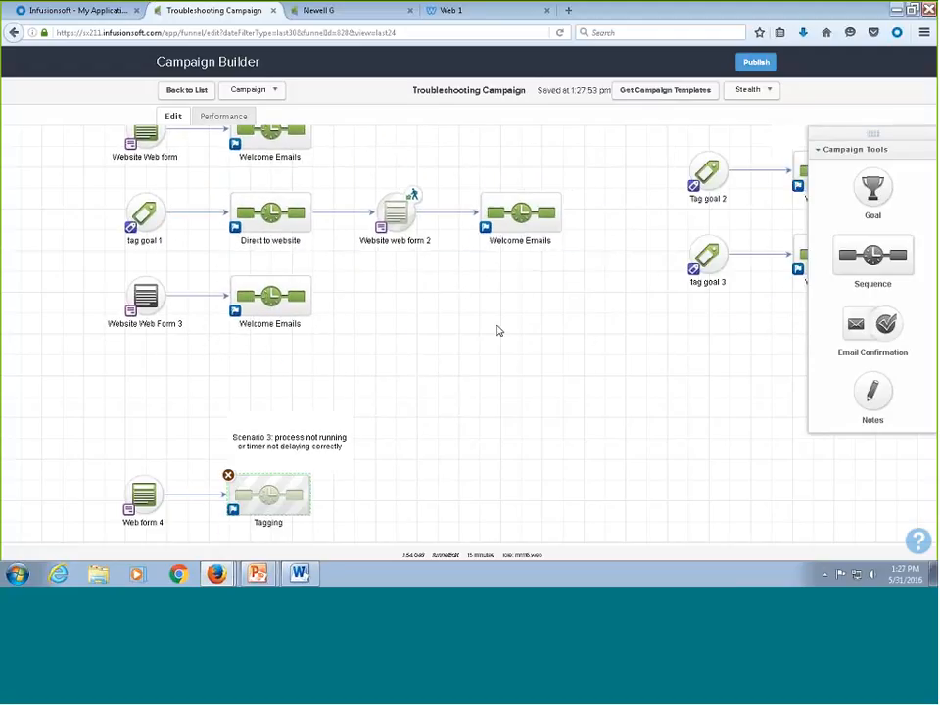
pyautogui.click(755, 61)
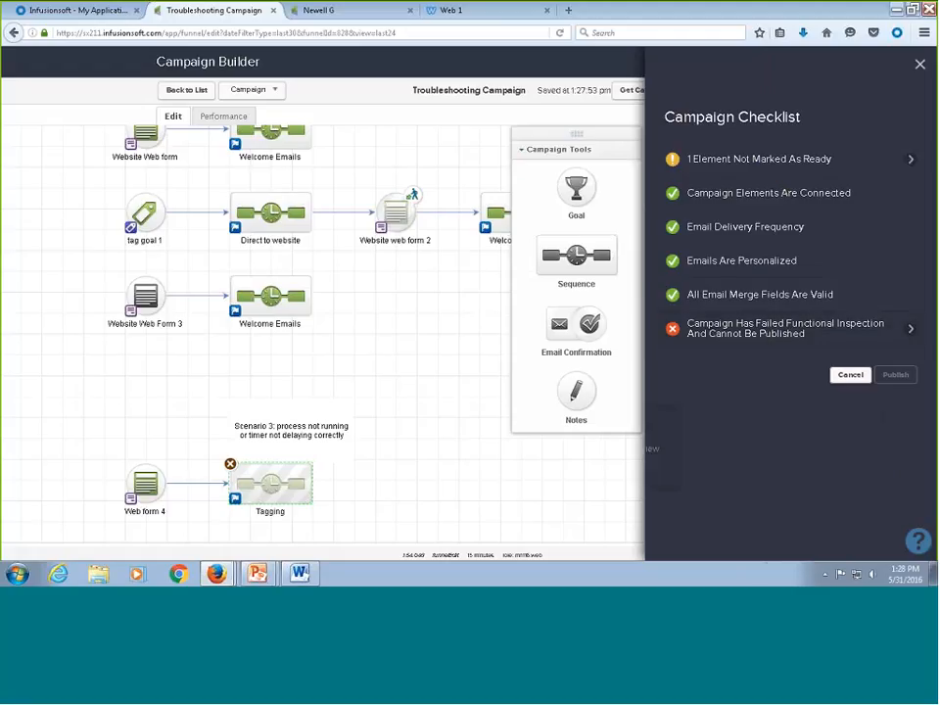
pyautogui.click(772, 333)
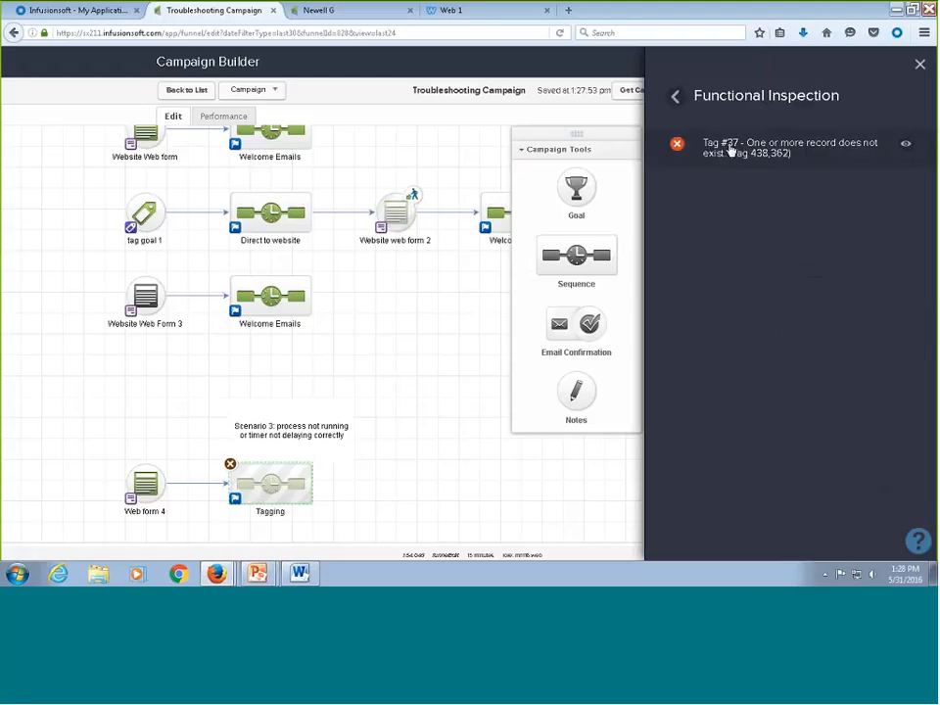
# Inspect the tag process flagged by the functional inspection, resave it in the Tagging sequence, and go back to the campaign canvas
pyautogui.click(794, 155)
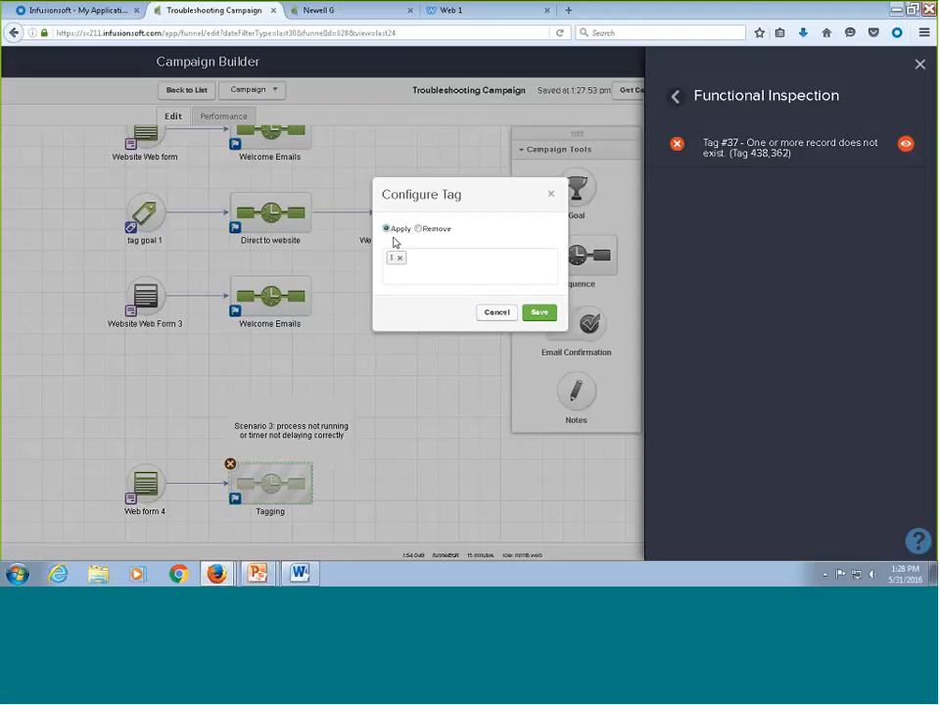
pyautogui.click(496, 311)
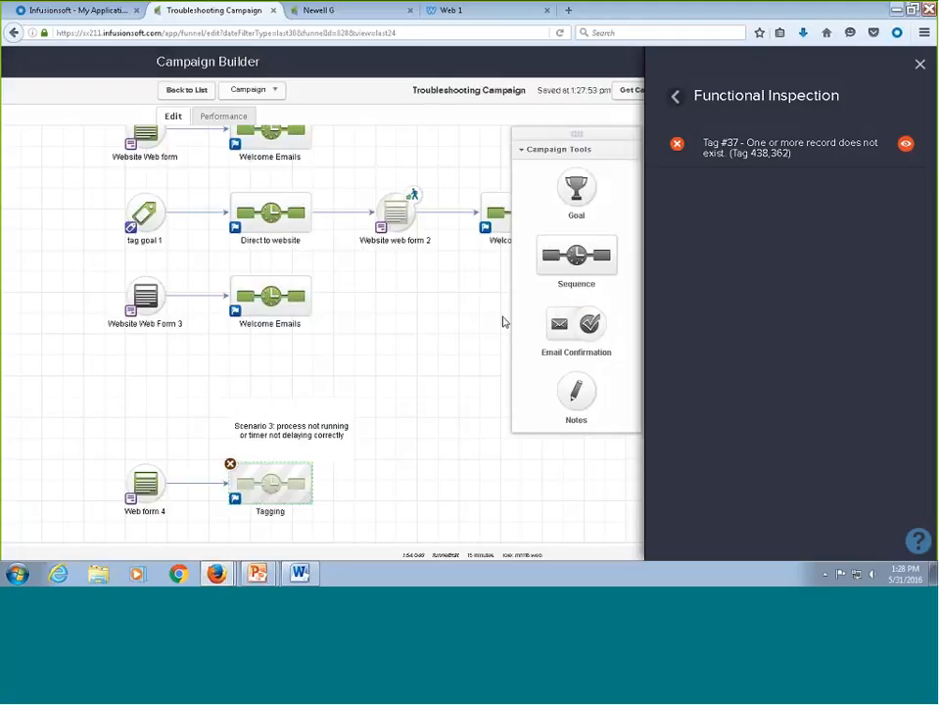
pyautogui.doubleClick(308, 485)
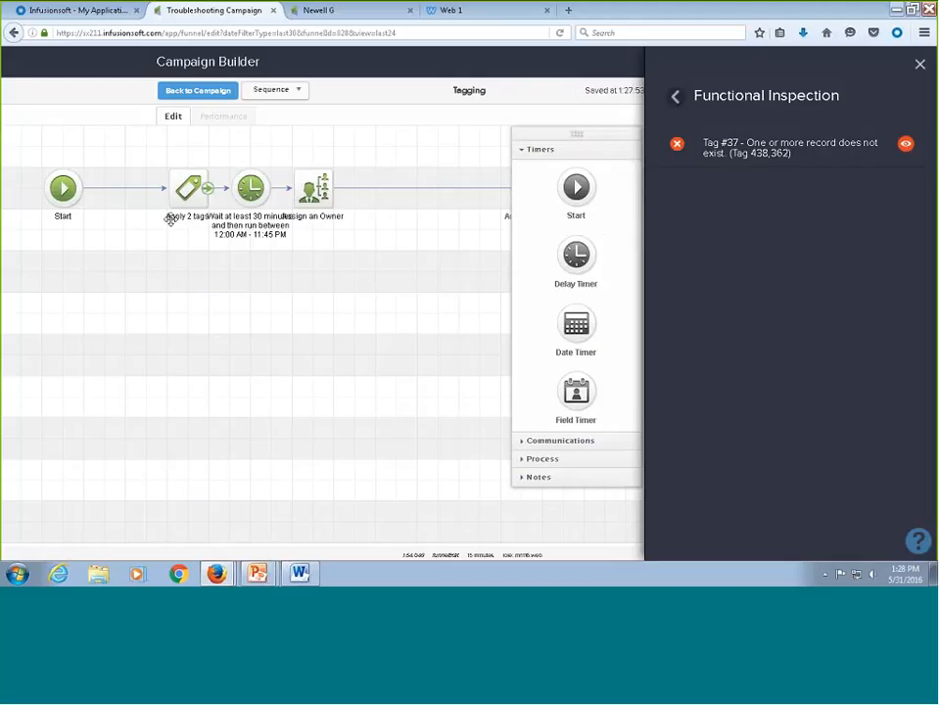
pyautogui.doubleClick(170, 219)
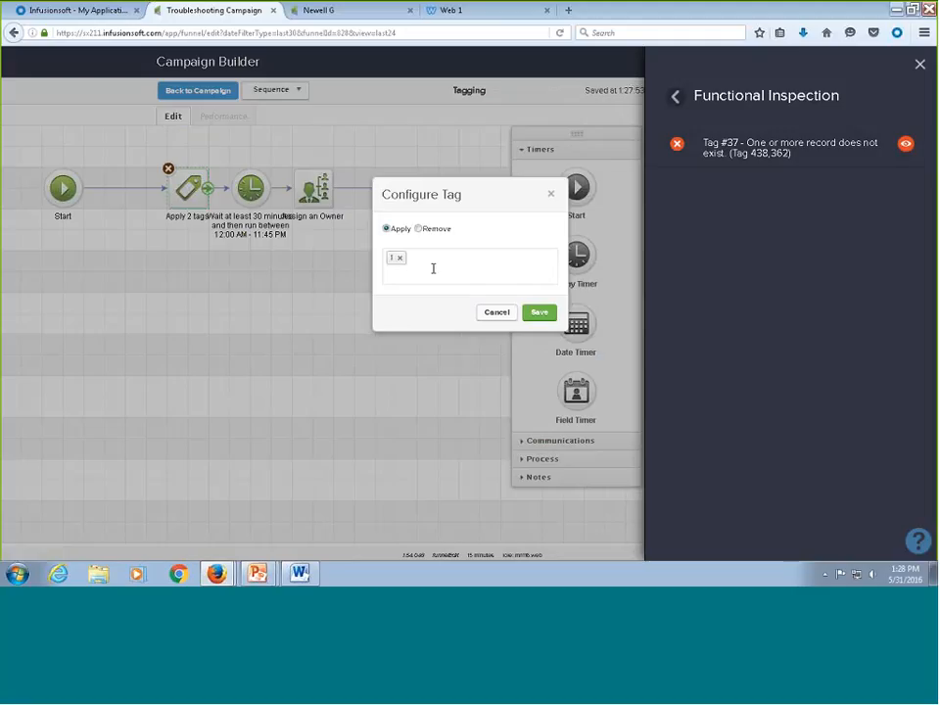
pyautogui.click(540, 314)
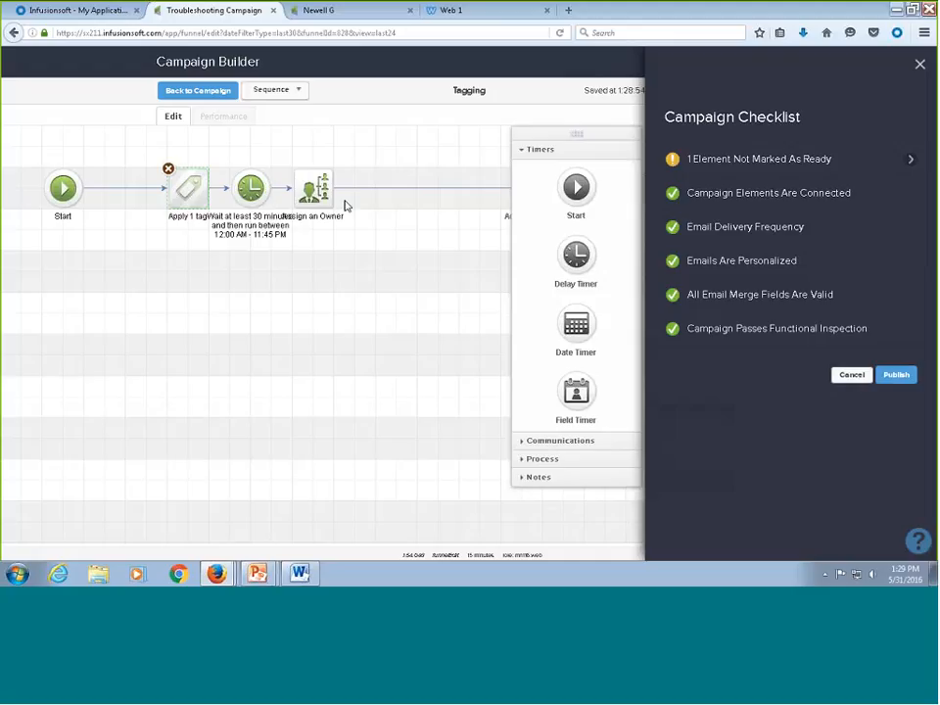
pyautogui.click(196, 93)
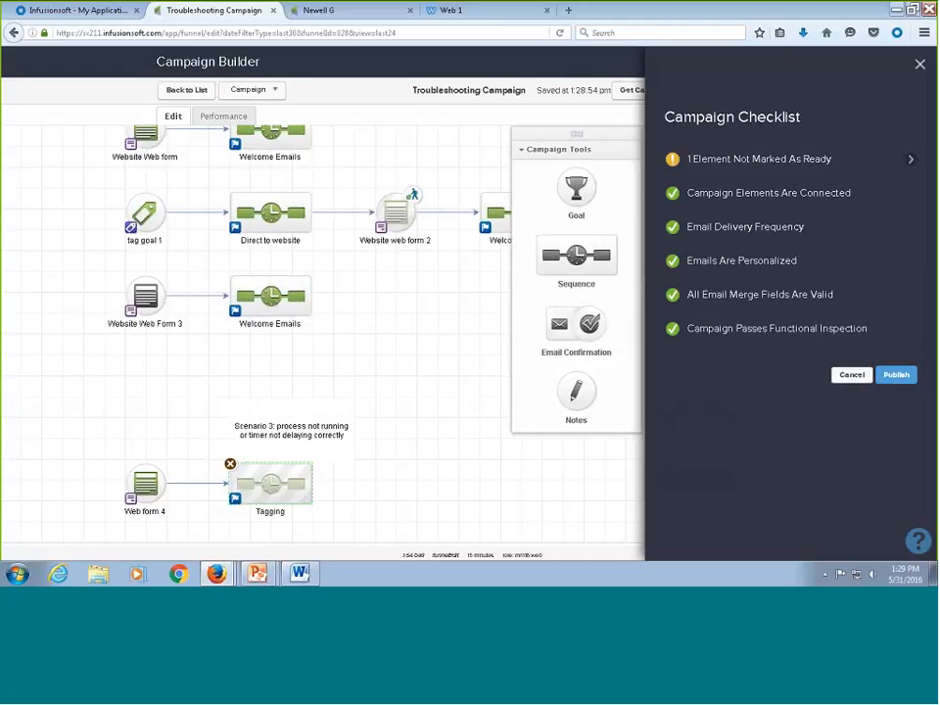
# Check the contact record's applied tags and its recent campaign history
pyautogui.click(333, 11)
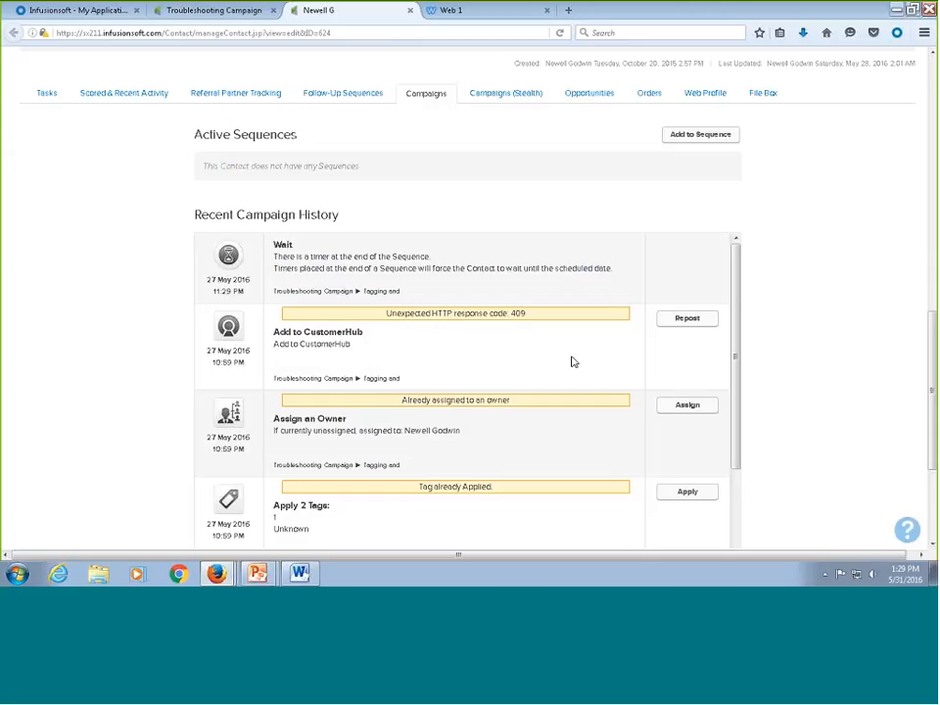
pyautogui.scroll(5, 578, 357)
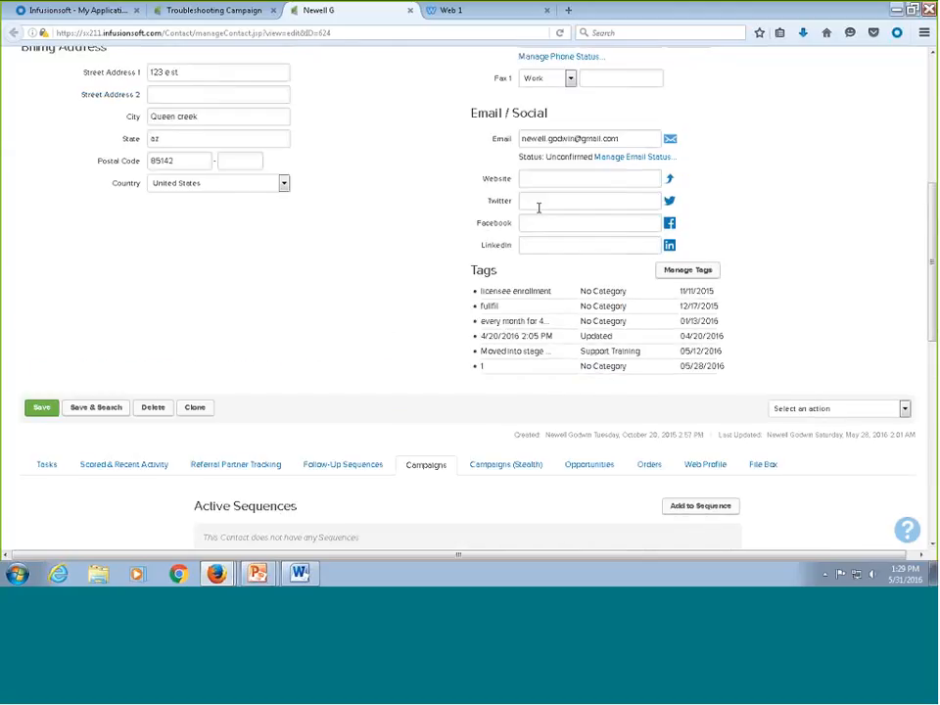
pyautogui.scroll(-5, 576, 336)
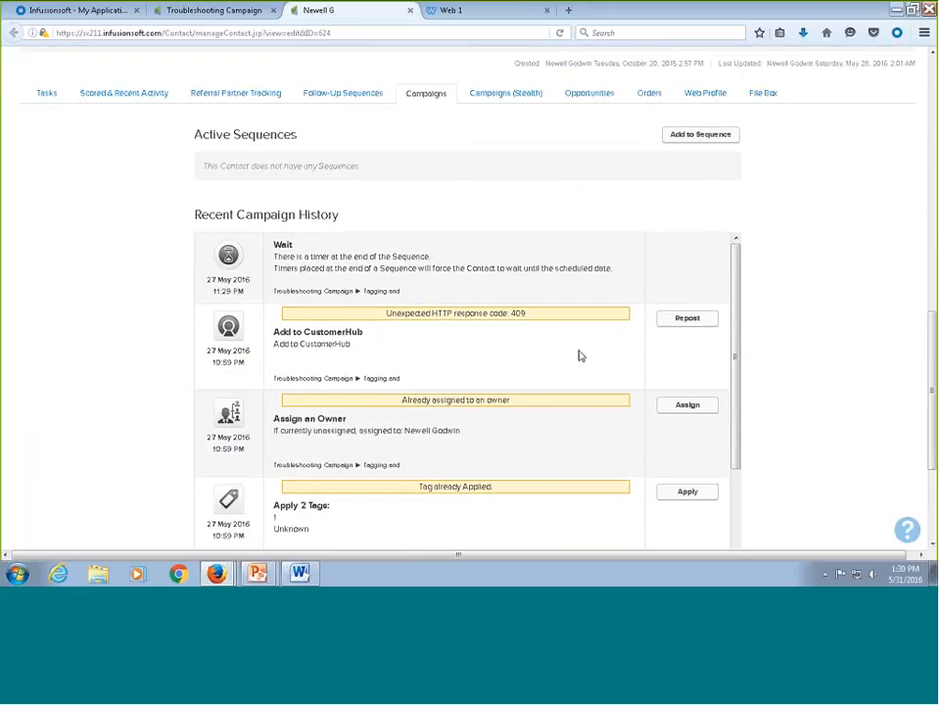
# Return to Troubleshooting Campaign and close the publishing checklist
pyautogui.click(220, 10)
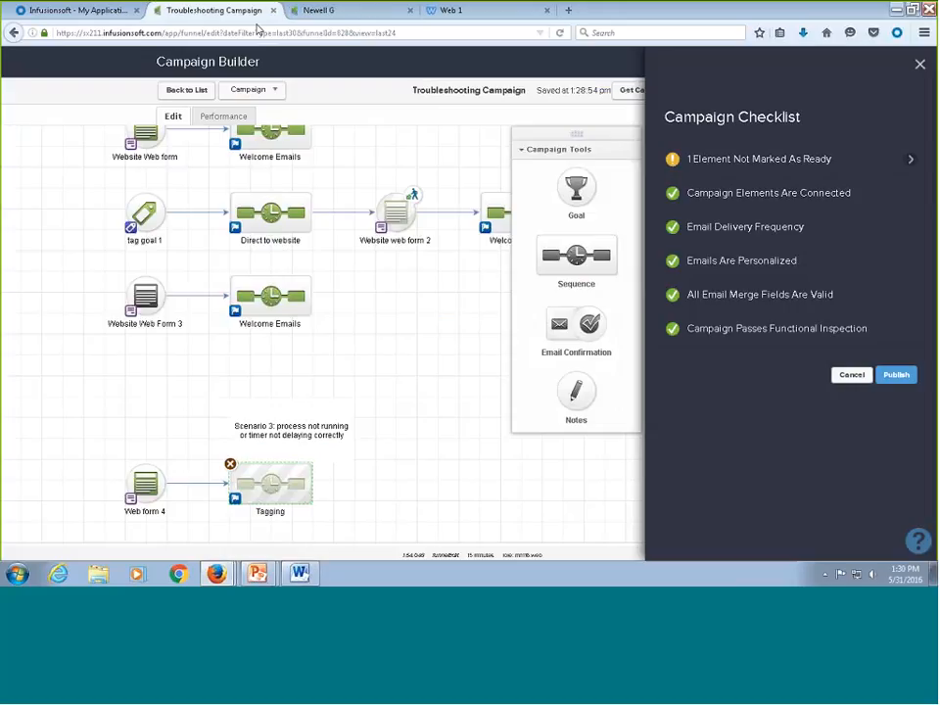
pyautogui.moveTo(454, 382); pyautogui.dragTo(435, 282)
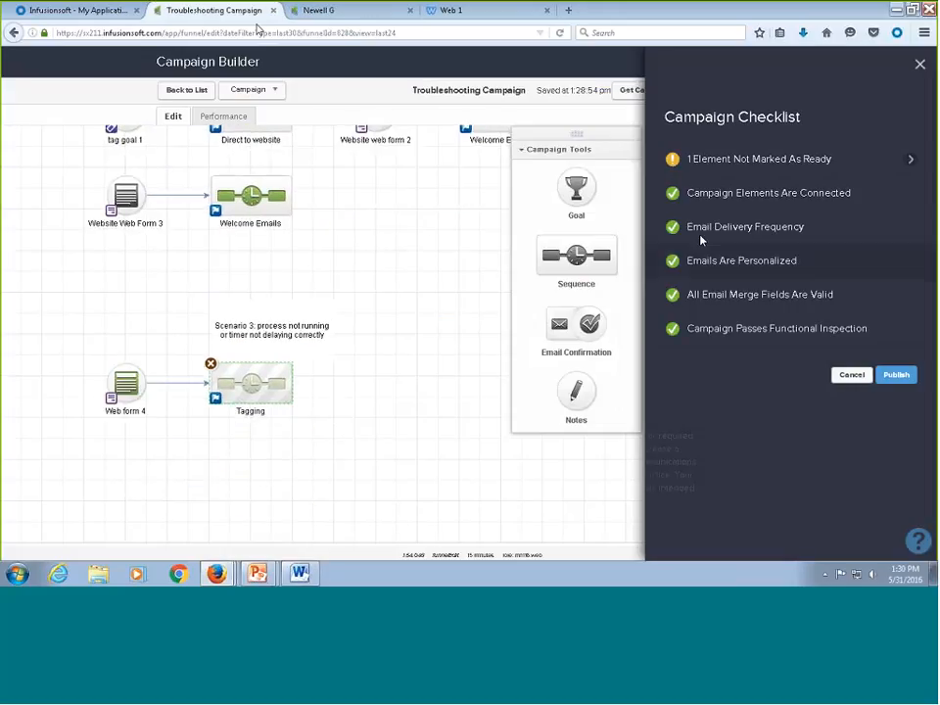
pyautogui.click(919, 65)
pyautogui.moveTo(663, 260); pyautogui.dragTo(658, 356)
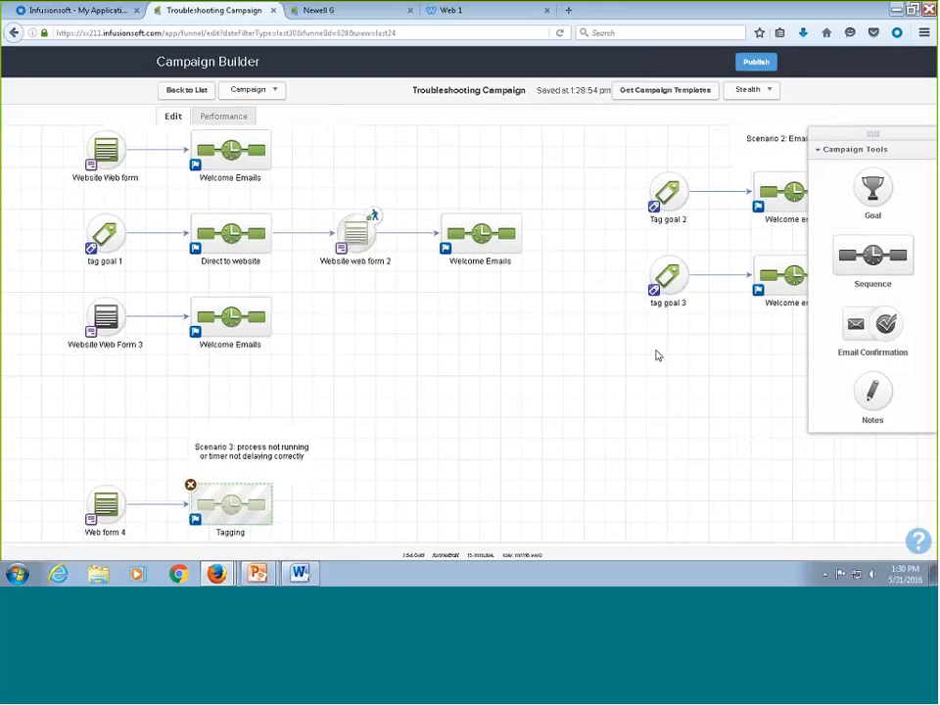
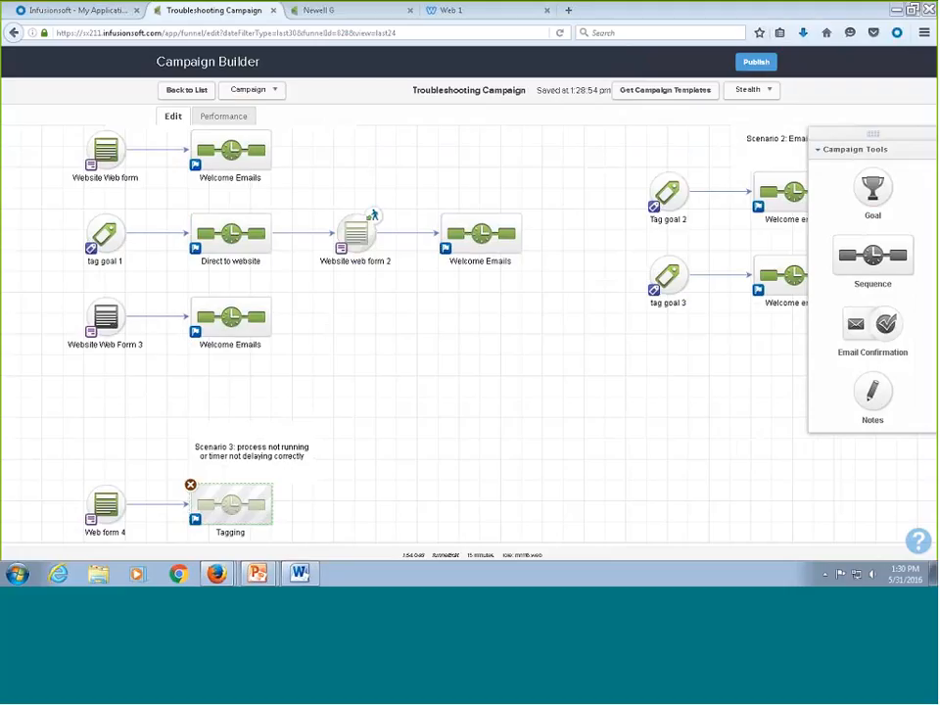
pyautogui.moveTo(610, 317); pyautogui.dragTo(590, 393)
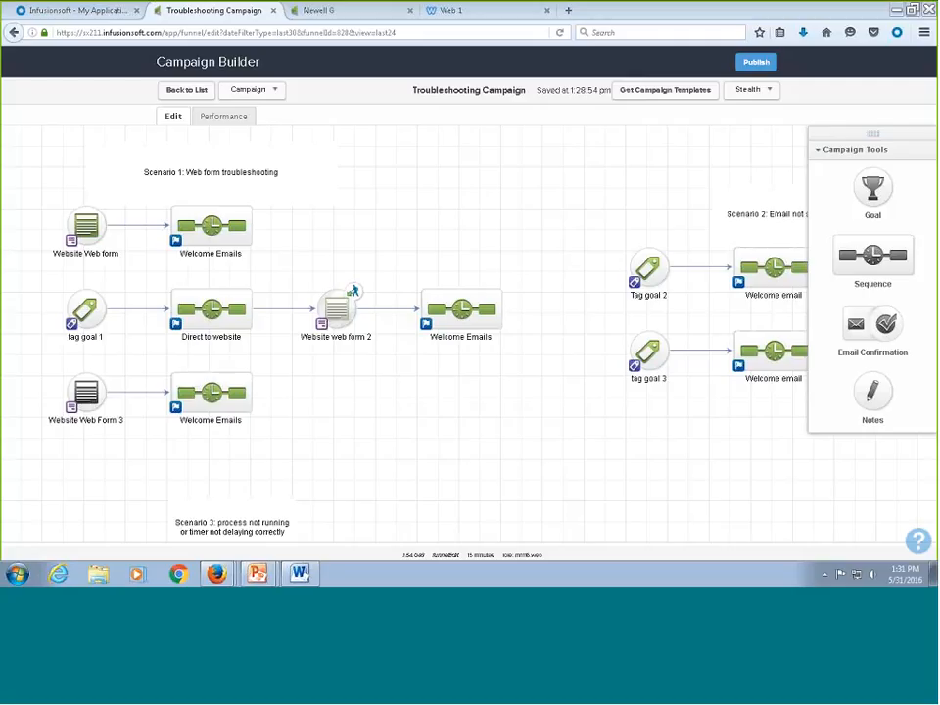
# Review the dates, timers and processes in the contact's recent campaign history
pyautogui.click(308, 13)
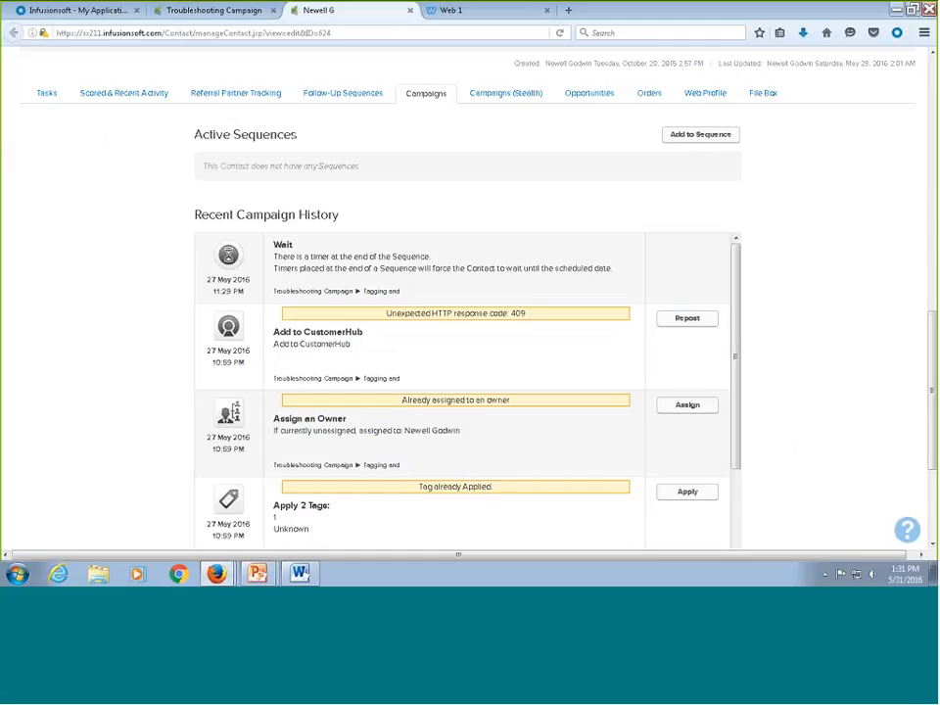
pyautogui.moveTo(734, 295); pyautogui.dragTo(737, 397)
pyautogui.scroll(-3, 800, 347)
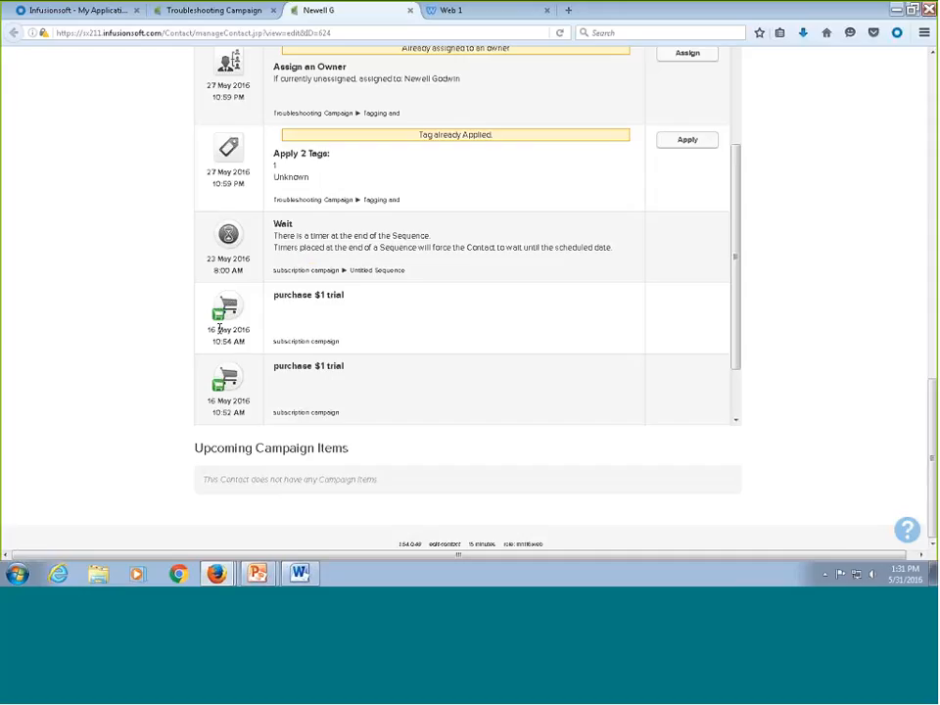
pyautogui.scroll(1, 174, 352)
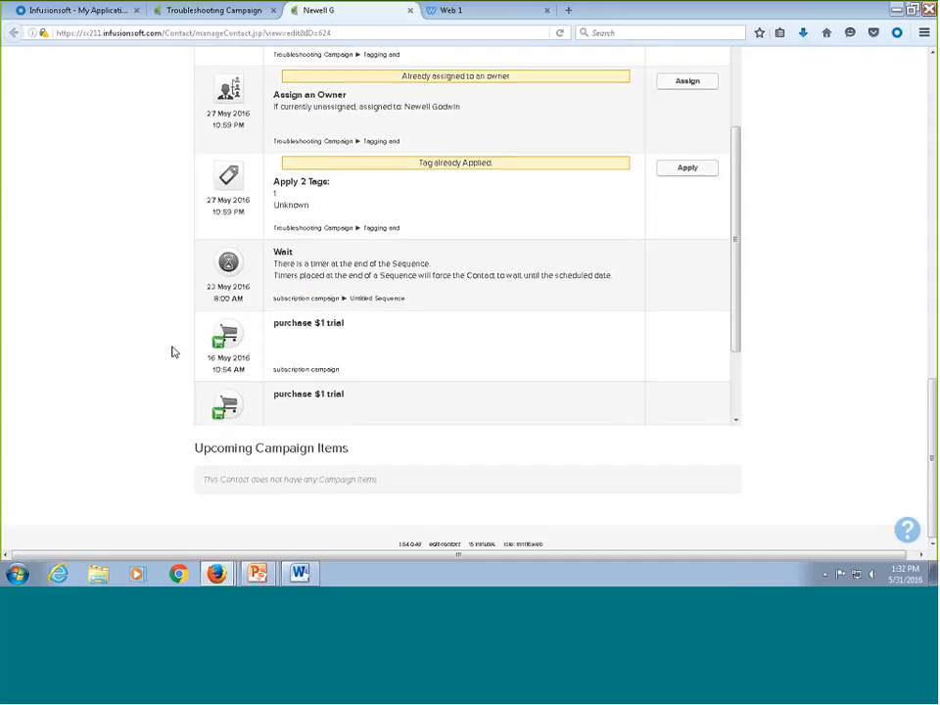
pyautogui.scroll(2, 169, 345)
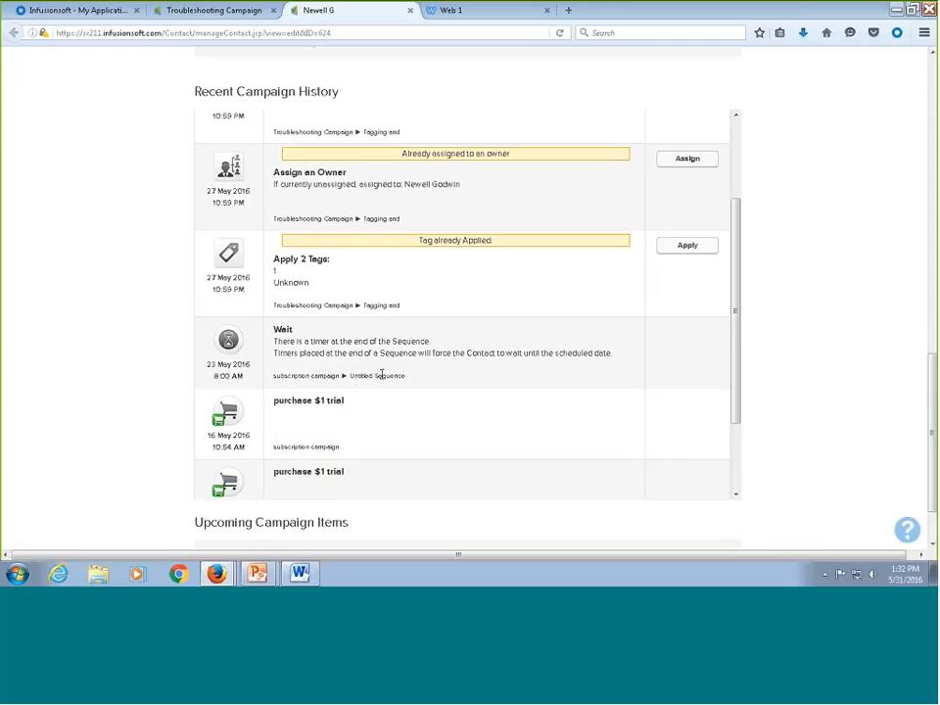
pyautogui.scroll(3, 382, 375)
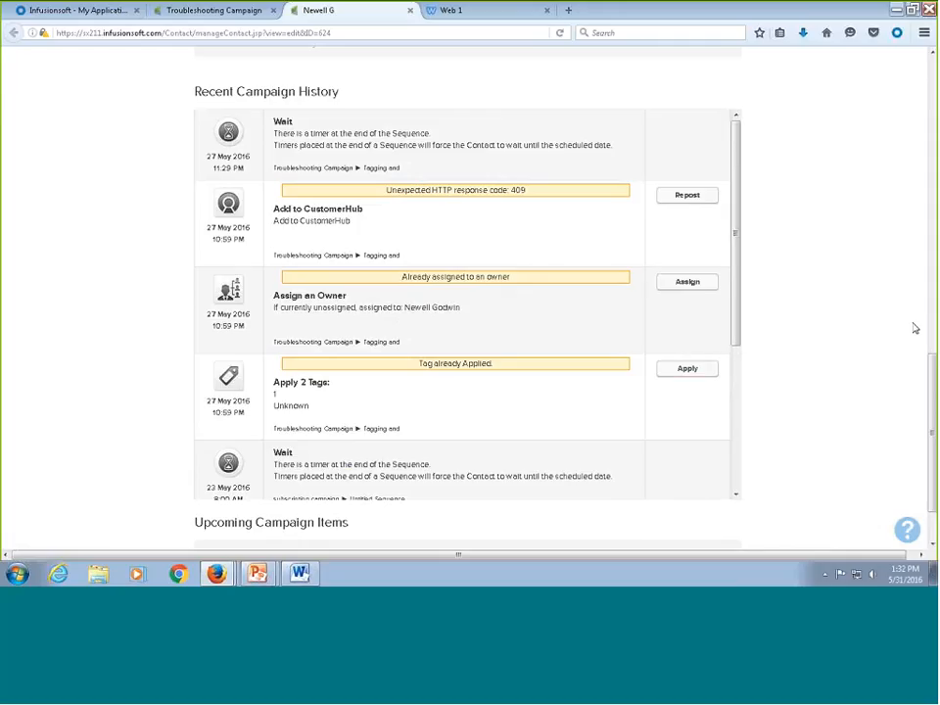
# In the campaign, open the Welcome email sequence following Tag goal 2 and place a delay timer after its email
pyautogui.click(221, 11)
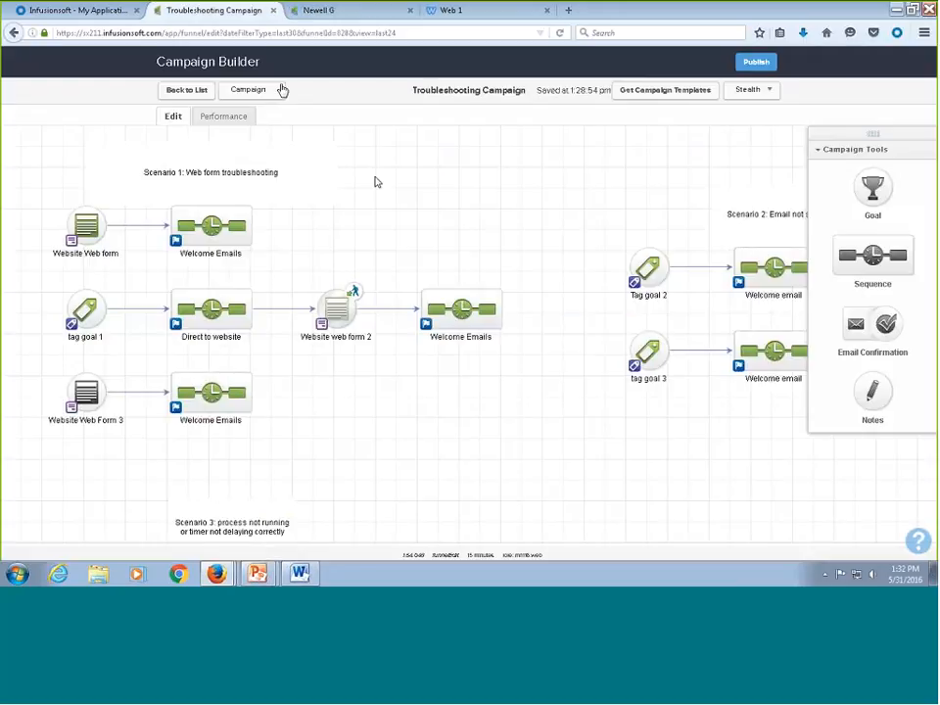
pyautogui.moveTo(550, 386); pyautogui.dragTo(452, 362)
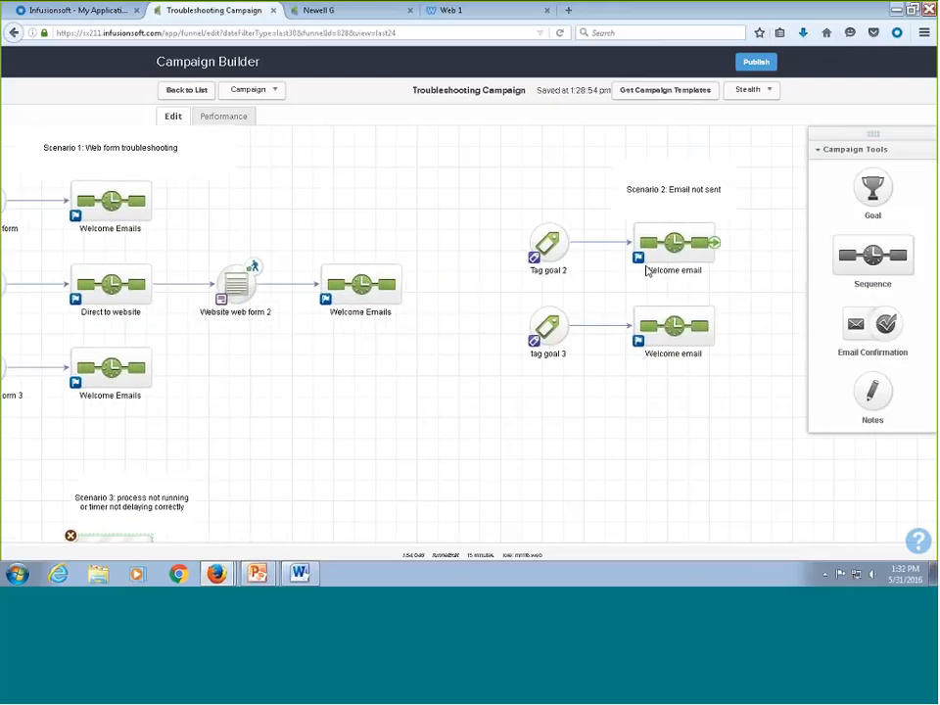
pyautogui.doubleClick(646, 272)
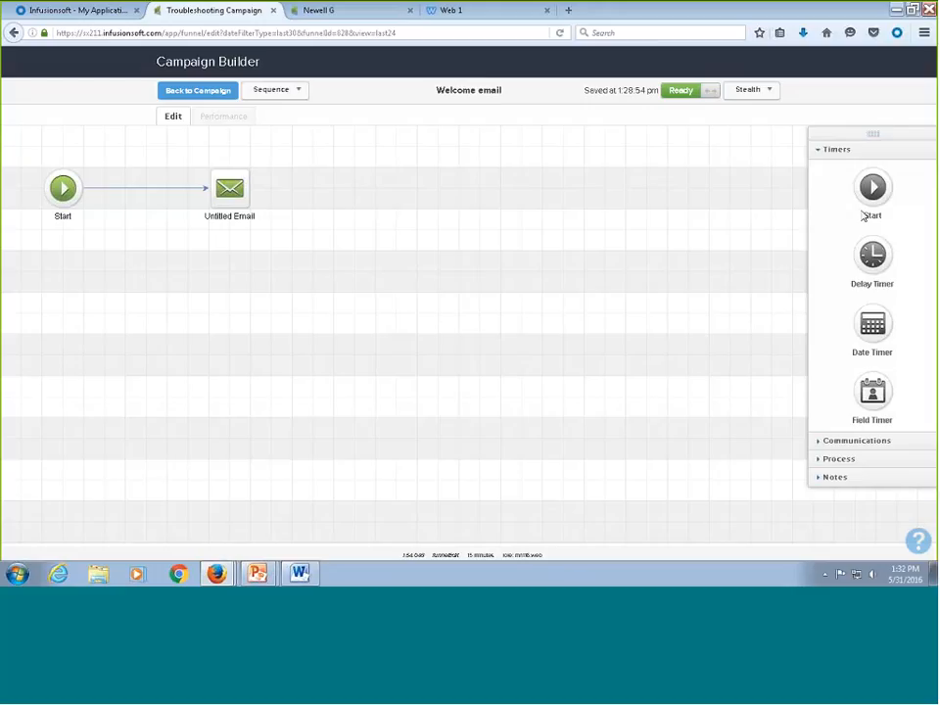
pyautogui.moveTo(872, 254); pyautogui.dragTo(357, 186)
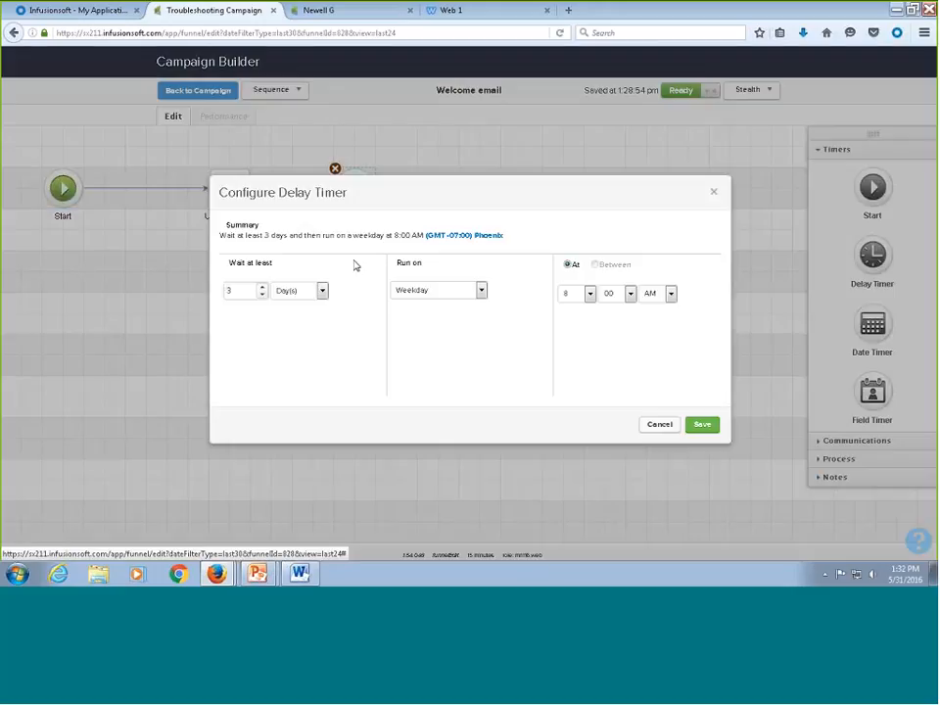
# Configure the delay timer with No Delay to run on any Tuesday of any month at 8:00 AM and save it
pyautogui.click(262, 294)
pyautogui.click(322, 291)
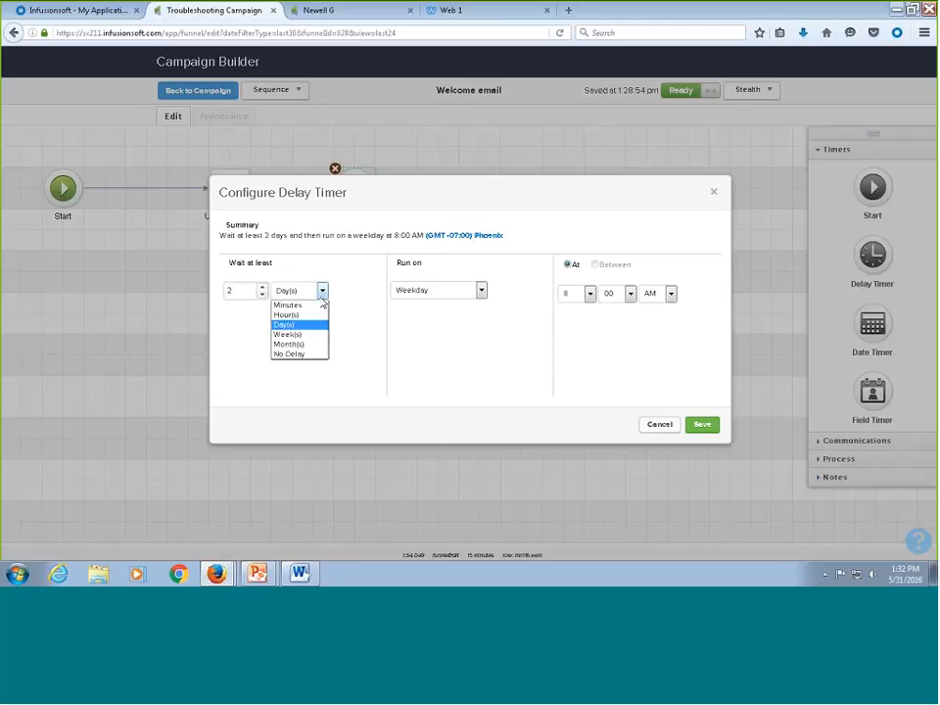
pyautogui.click(289, 353)
pyautogui.click(449, 291)
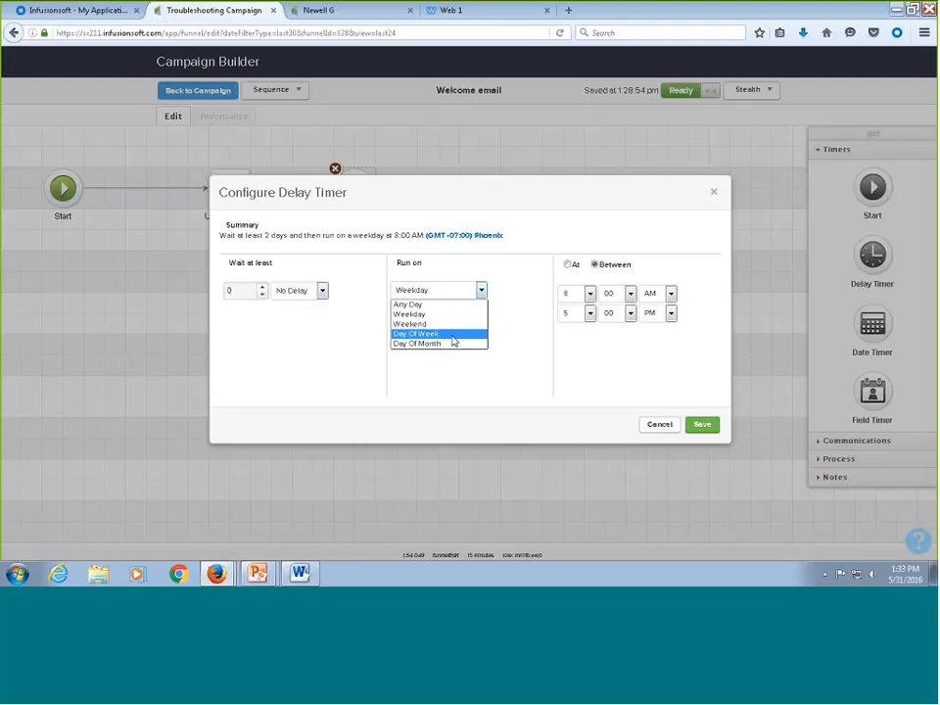
pyautogui.click(456, 336)
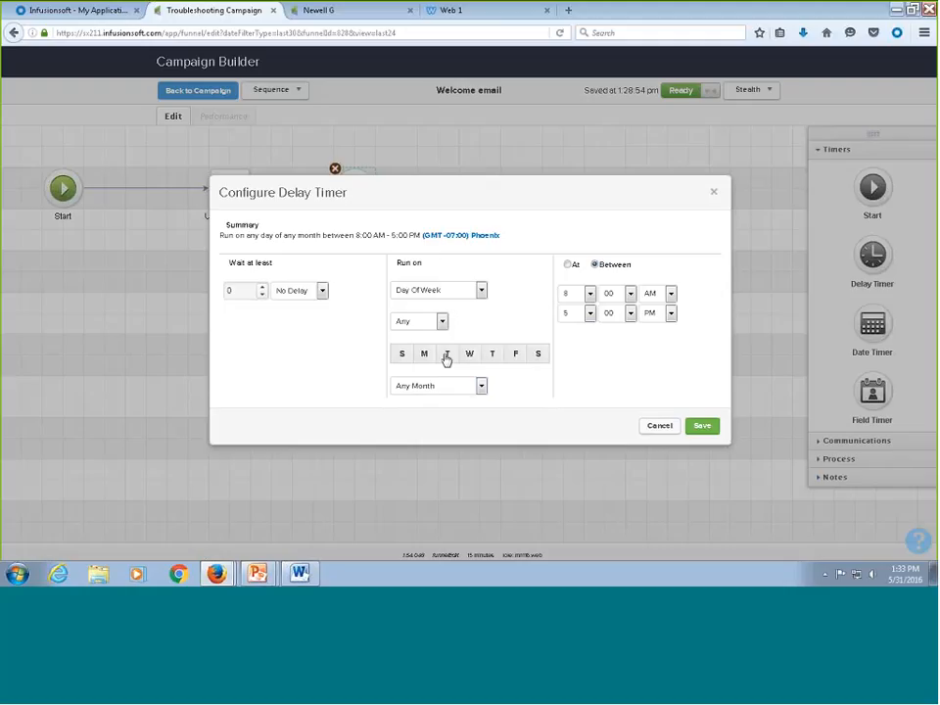
pyautogui.click(445, 355)
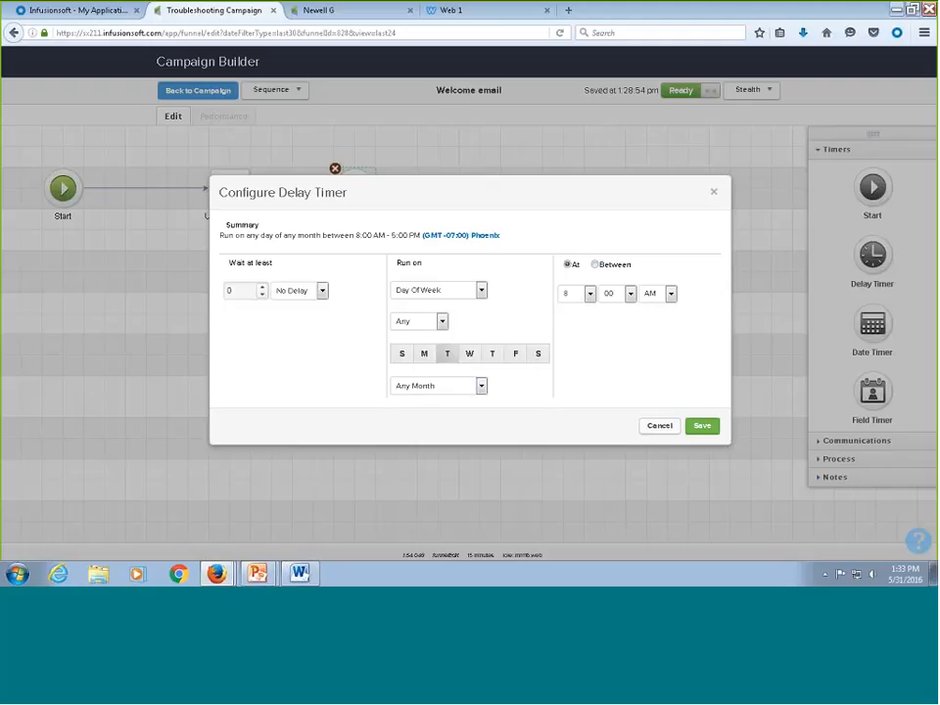
pyautogui.click(702, 426)
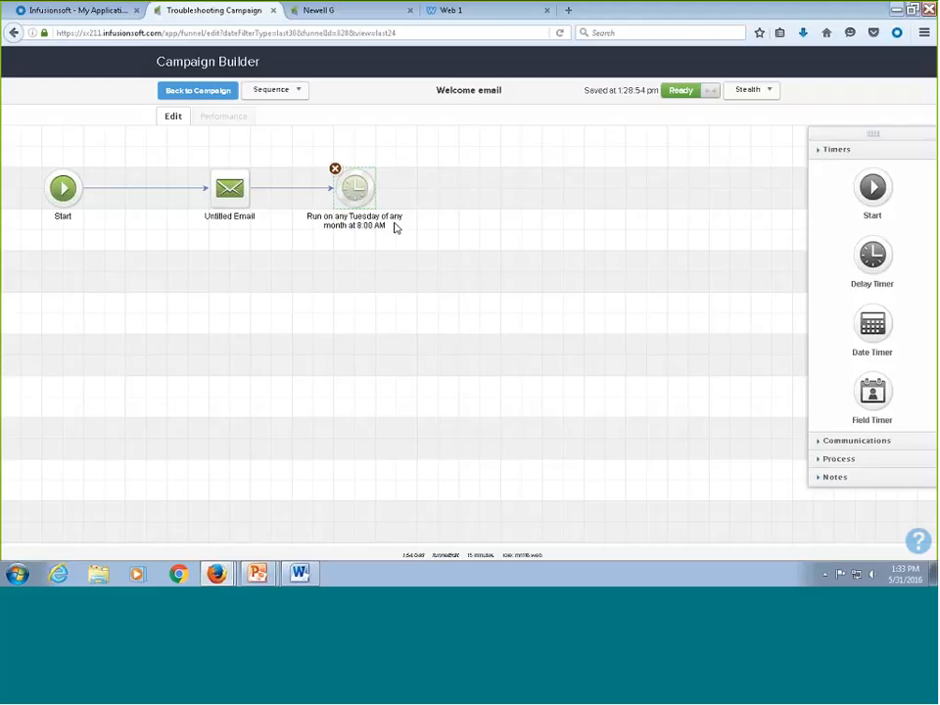
# Add a new email after the Tuesday timer and go back to the campaign canvas
pyautogui.click(857, 440)
pyautogui.moveTo(868, 233); pyautogui.dragTo(453, 194)
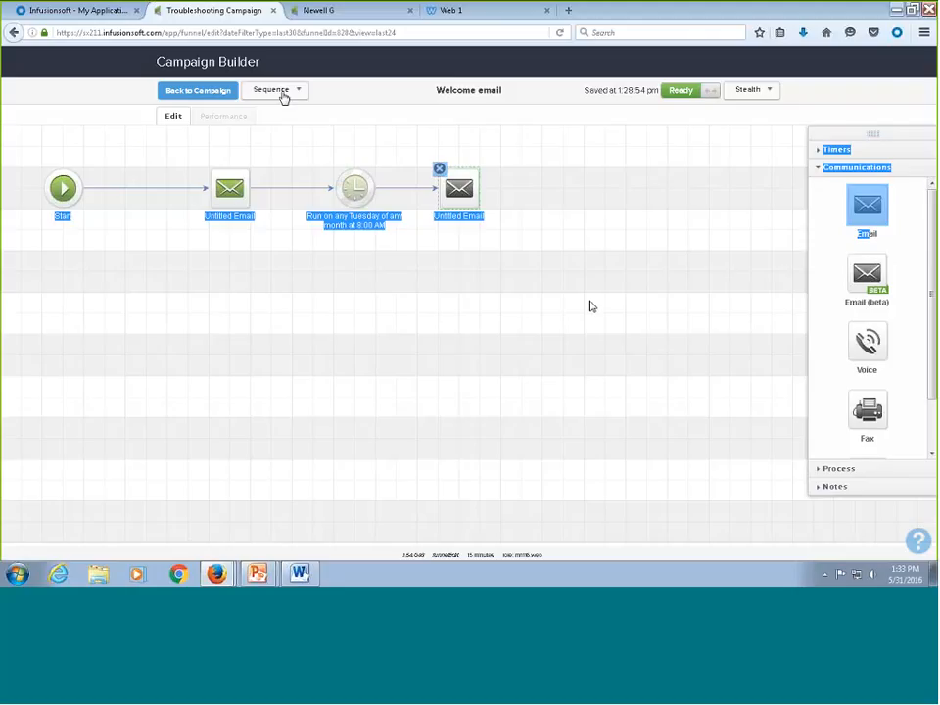
pyautogui.click(200, 91)
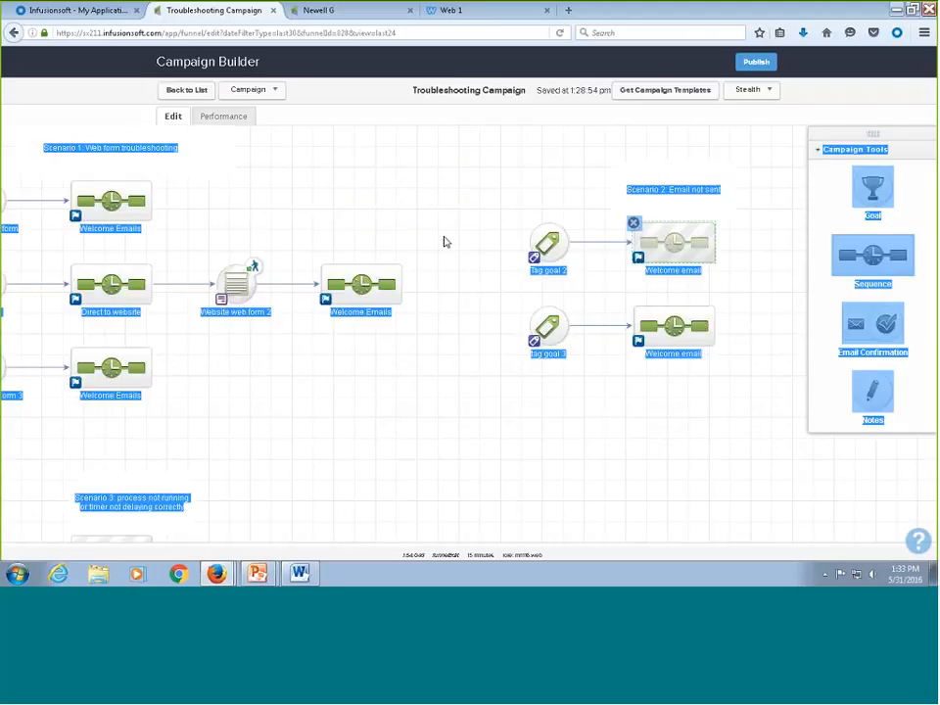
# Reopen the Welcome email sequence following Tag goal 2 and duplicate the email before the timer
pyautogui.click(446, 241)
pyautogui.doubleClick(674, 243)
pyautogui.doubleClick(664, 252)
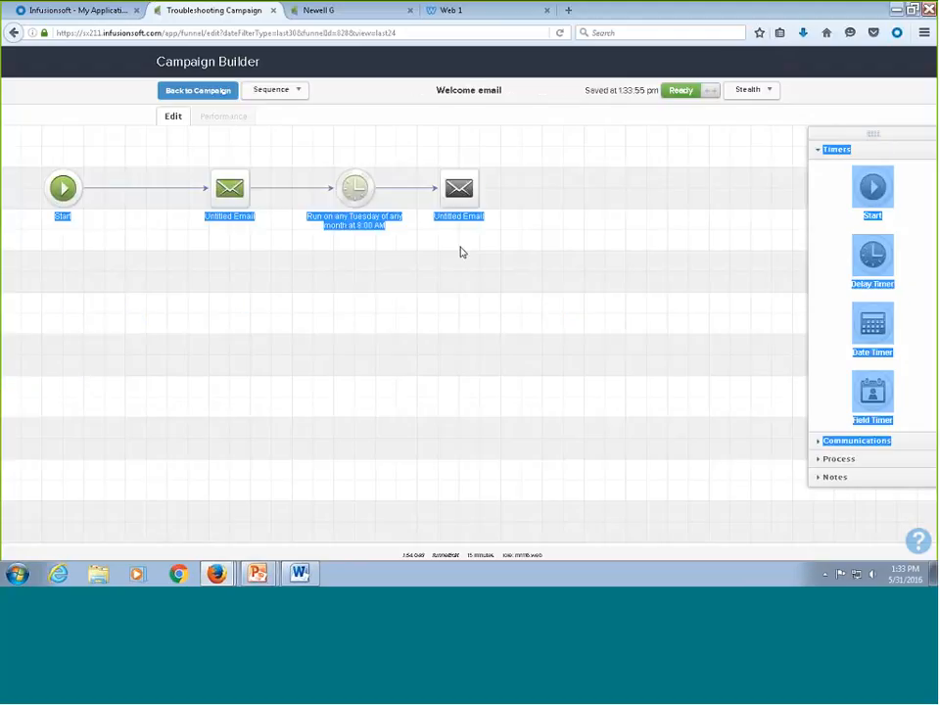
pyautogui.rightClick(233, 188)
pyautogui.click(337, 224)
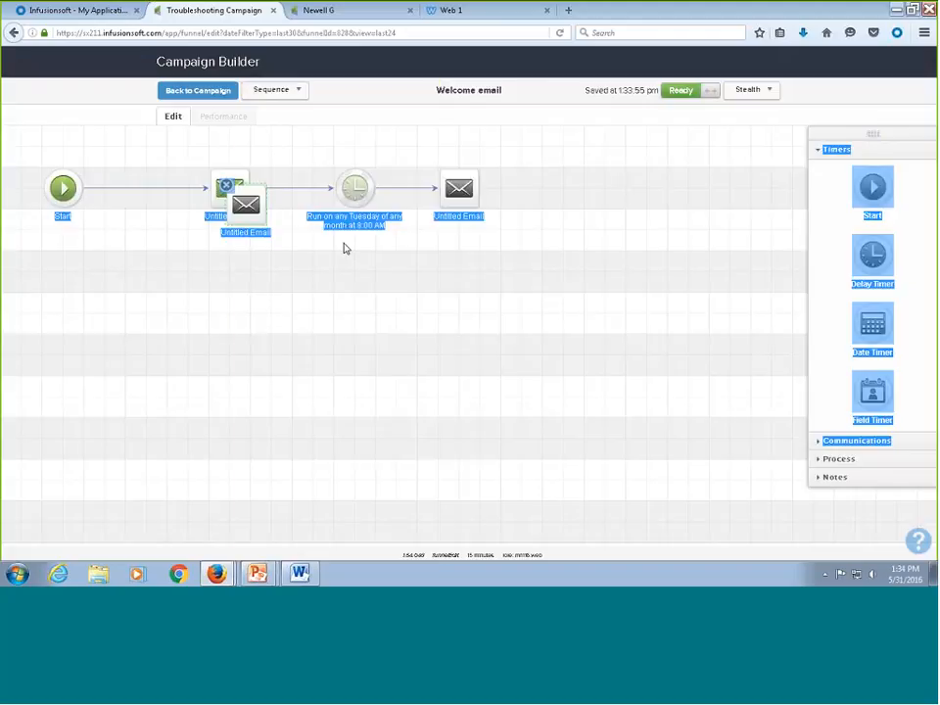
# Move the duplicated email to the end of the sequence, delete the other email after the timer, and connect the timer to the duplicate
pyautogui.moveTo(247, 204); pyautogui.dragTo(522, 194)
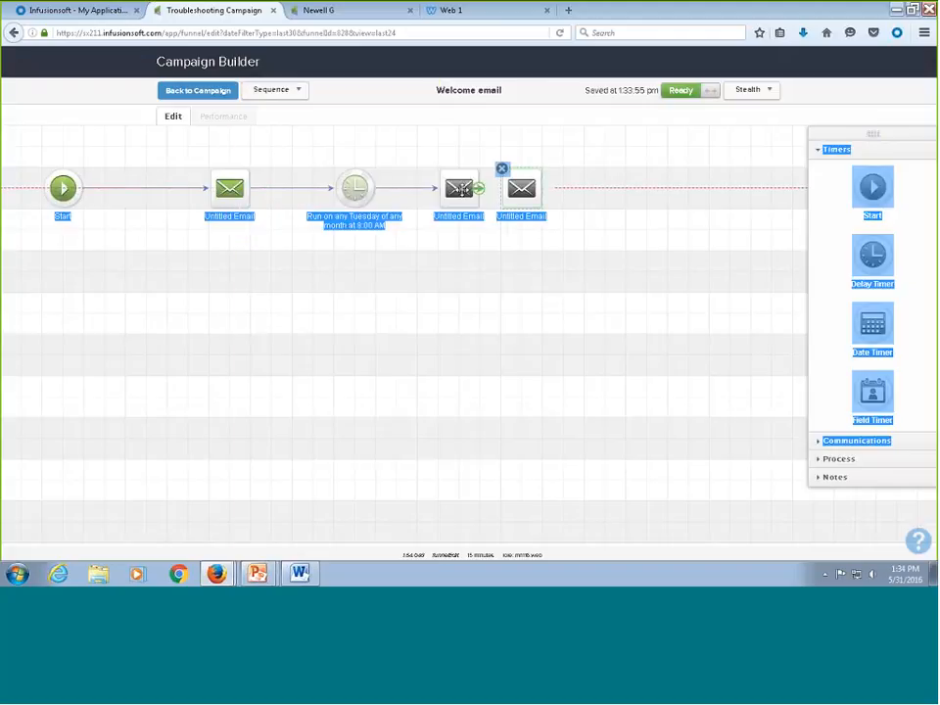
pyautogui.moveTo(463, 190); pyautogui.dragTo(485, 181)
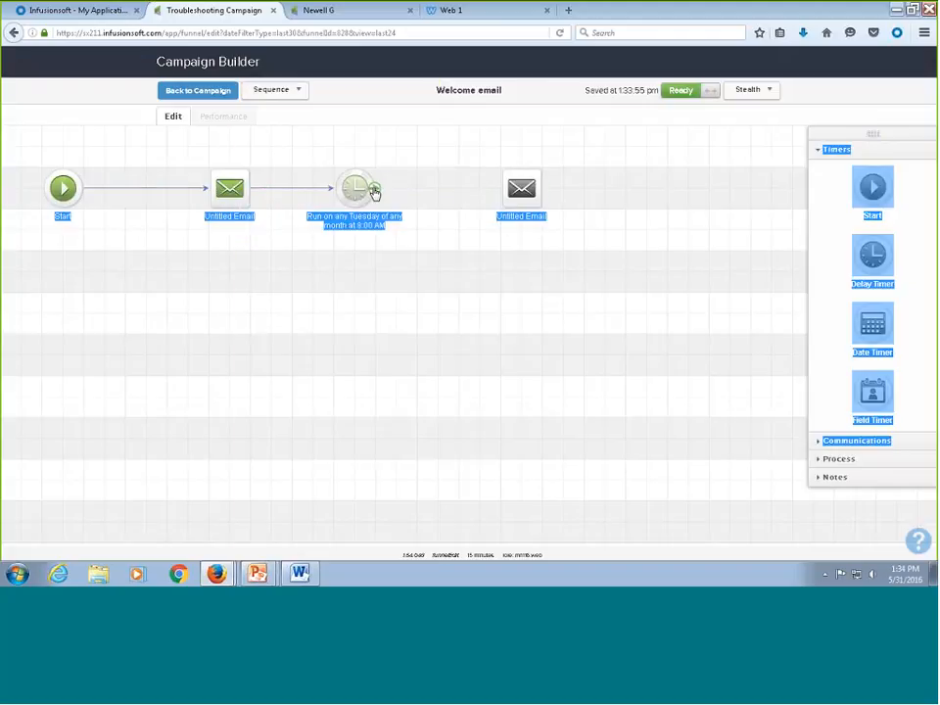
pyautogui.moveTo(374, 193); pyautogui.dragTo(538, 187)
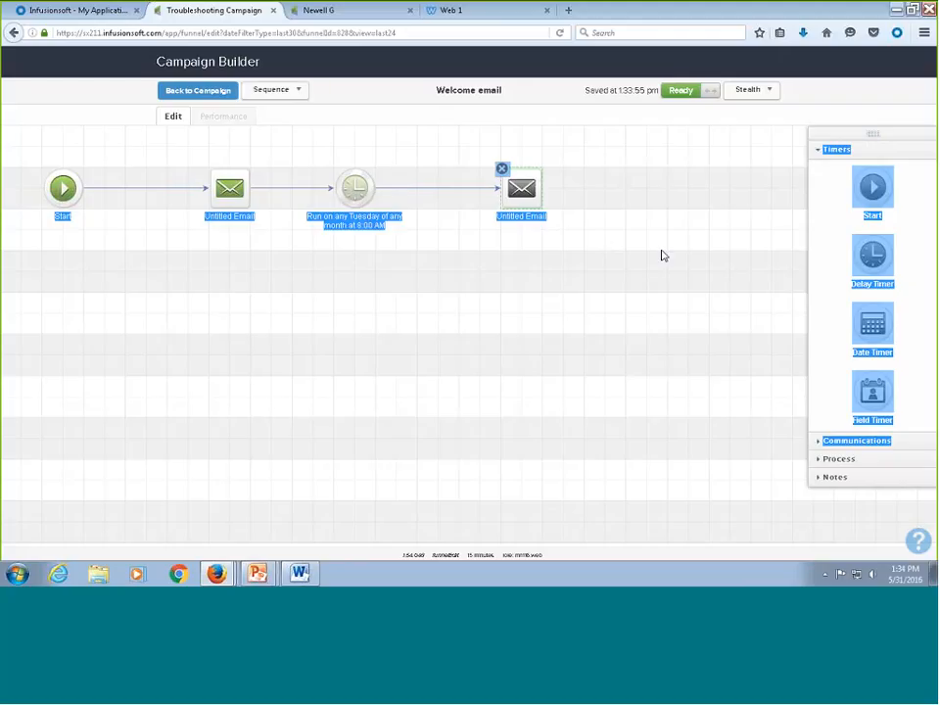
# Return to the campaign canvas and view the campaign's performance for Active contacts, checking the Welcome Emails sequence after Website Web form
pyautogui.click(218, 92)
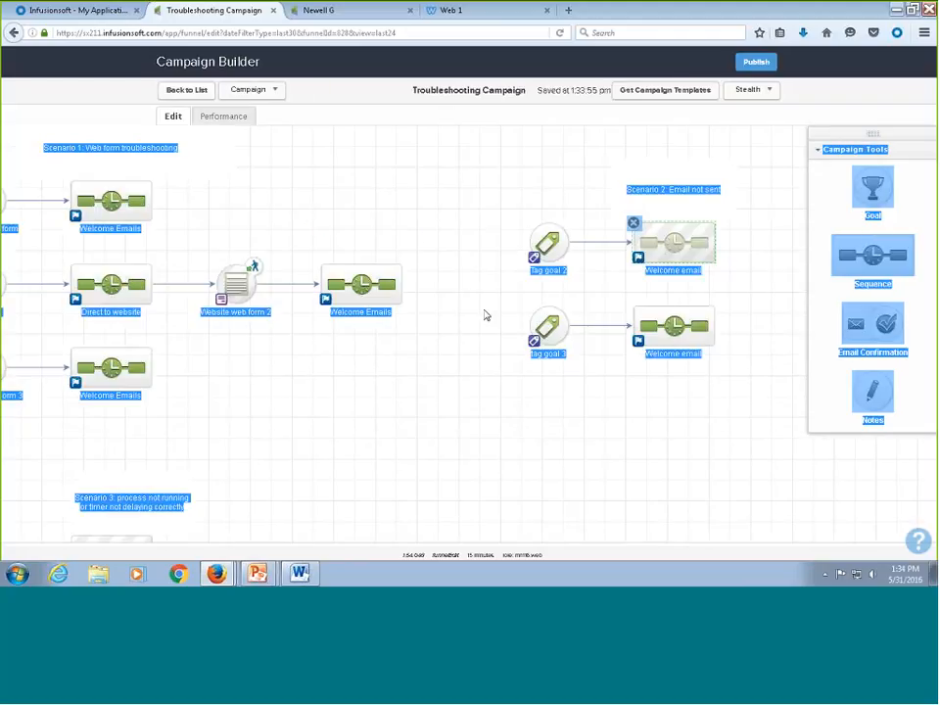
pyautogui.click(489, 243)
pyautogui.click(235, 118)
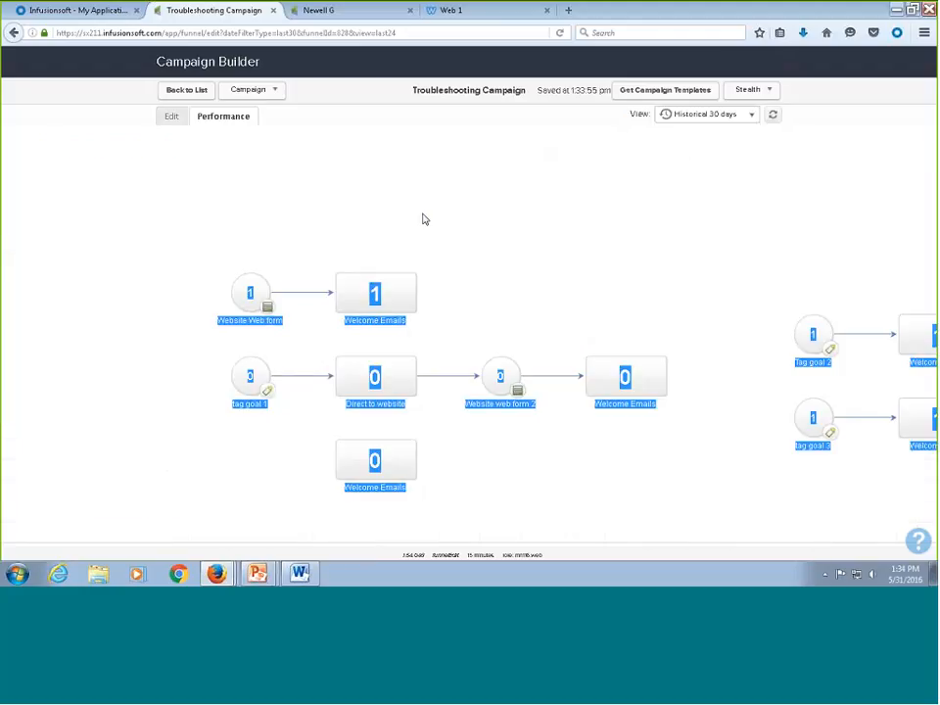
pyautogui.click(694, 116)
pyautogui.click(686, 135)
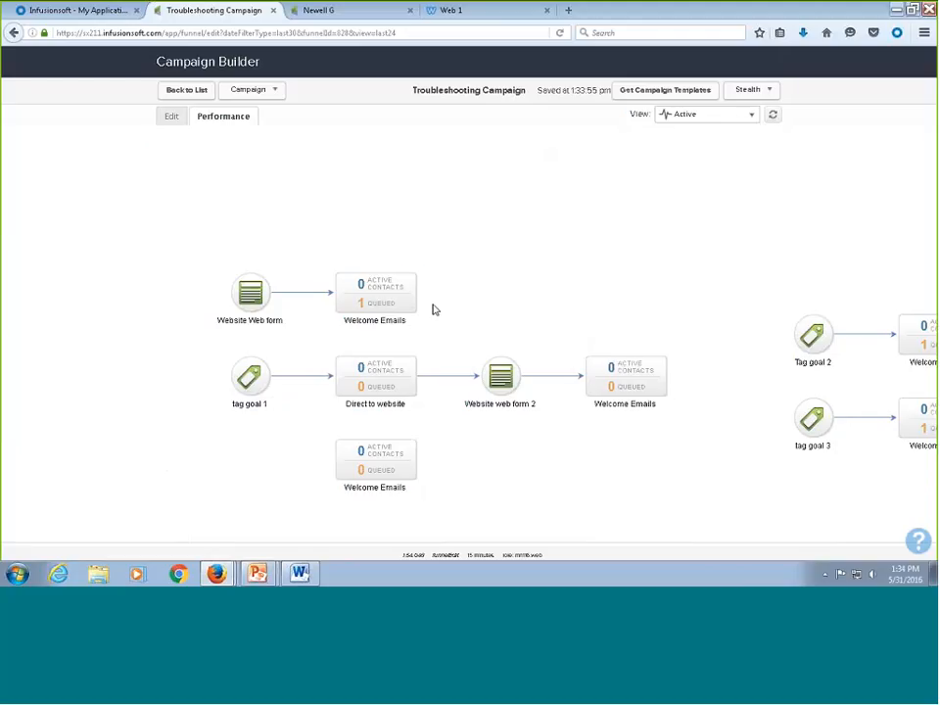
pyautogui.moveTo(362, 282)
# Switch the performance view to Historical 30 days and check the Welcome Emails sequence following Website Web form
pyautogui.click(744, 114)
pyautogui.click(738, 173)
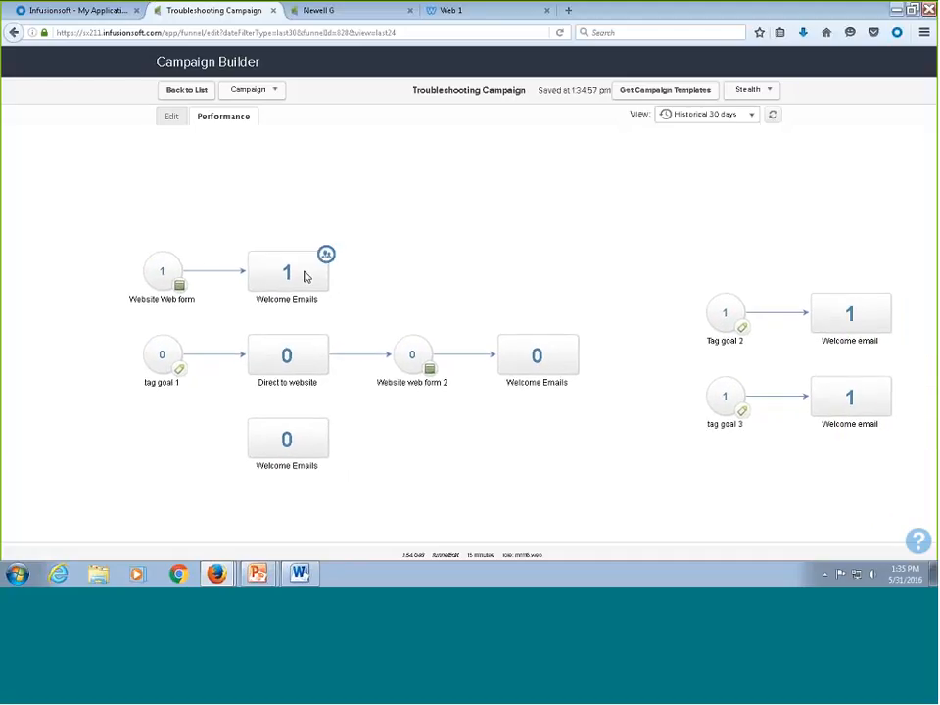
pyautogui.doubleClick(305, 276)
pyautogui.moveTo(293, 265)
# Switch to the open contact record and open the recently viewed Email Test contact from there
pyautogui.click(331, 10)
pyautogui.middleClick(437, 141)
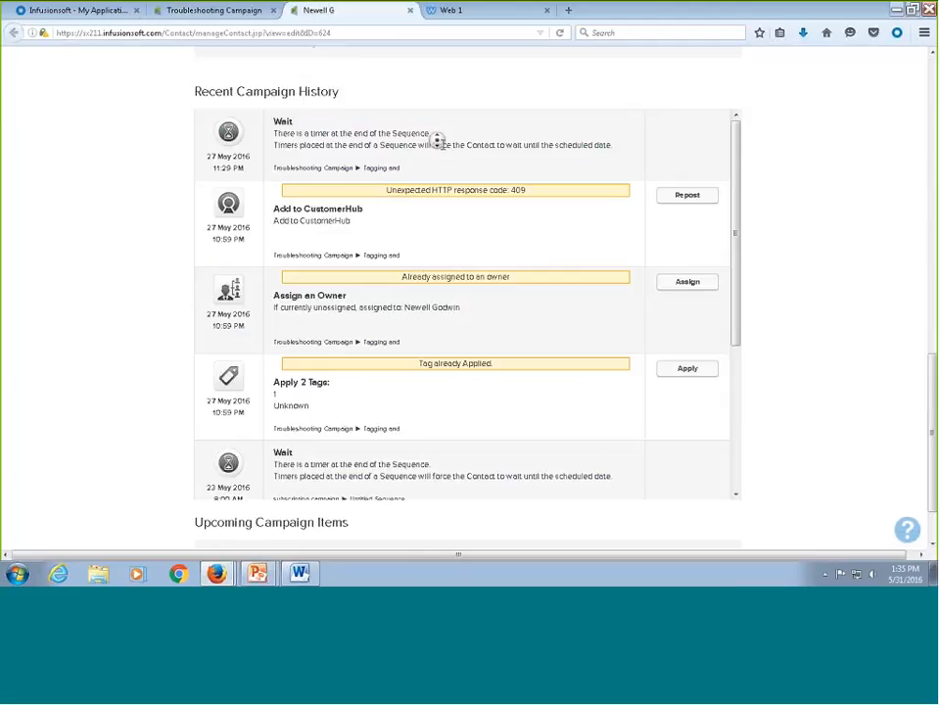
pyautogui.scroll(10, 540, 178)
pyautogui.moveTo(461, 68)
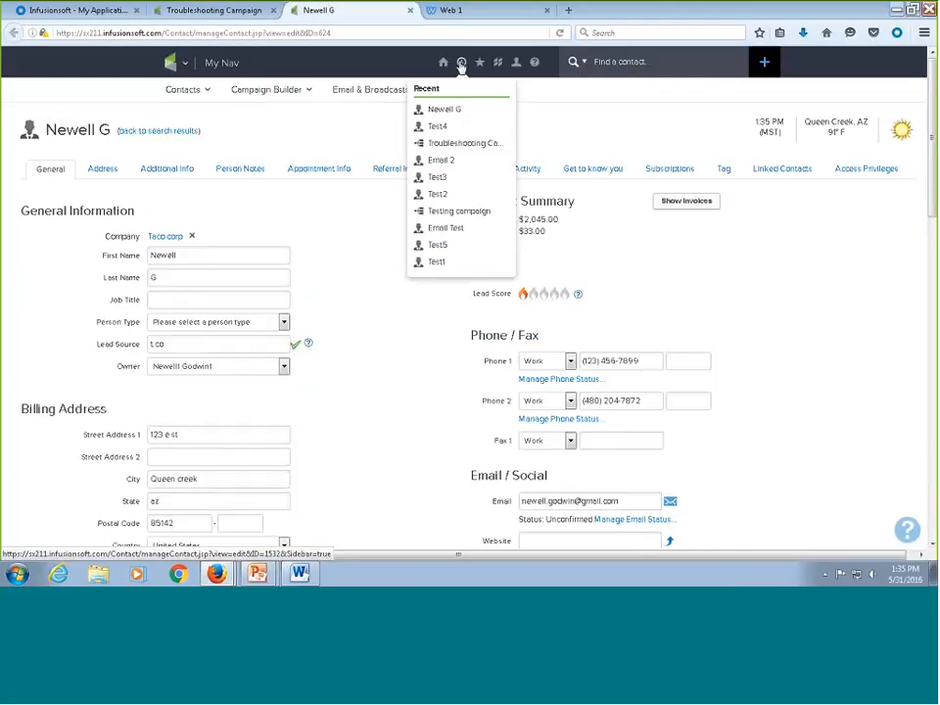
pyautogui.click(446, 229)
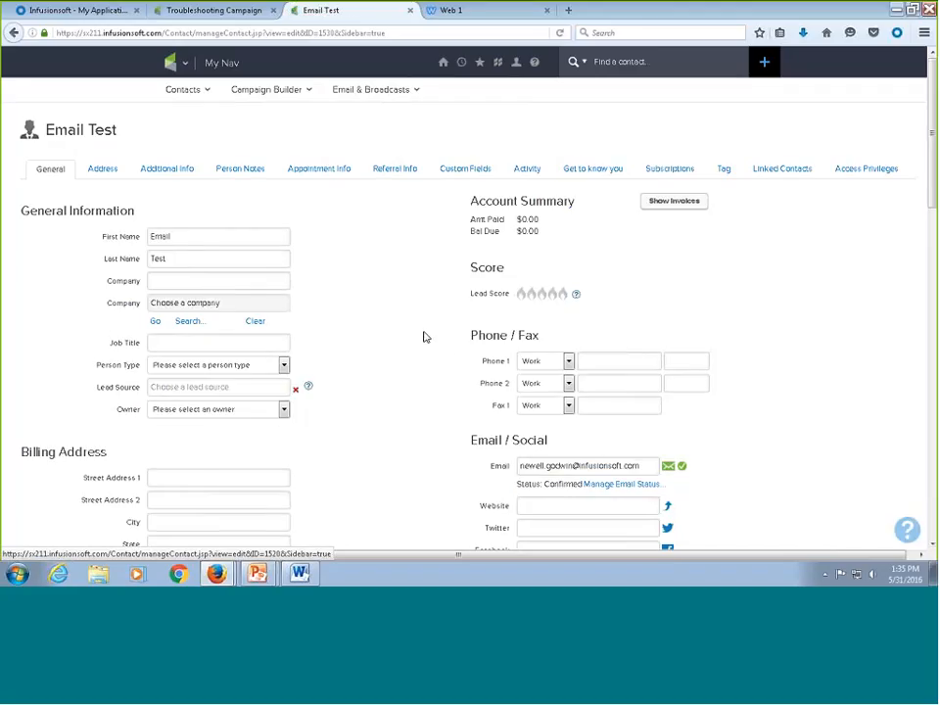
# Review the Email Test contact's campaign history, preview the sent Test email, and close the preview
pyautogui.scroll(-4, 424, 336)
pyautogui.click(431, 288)
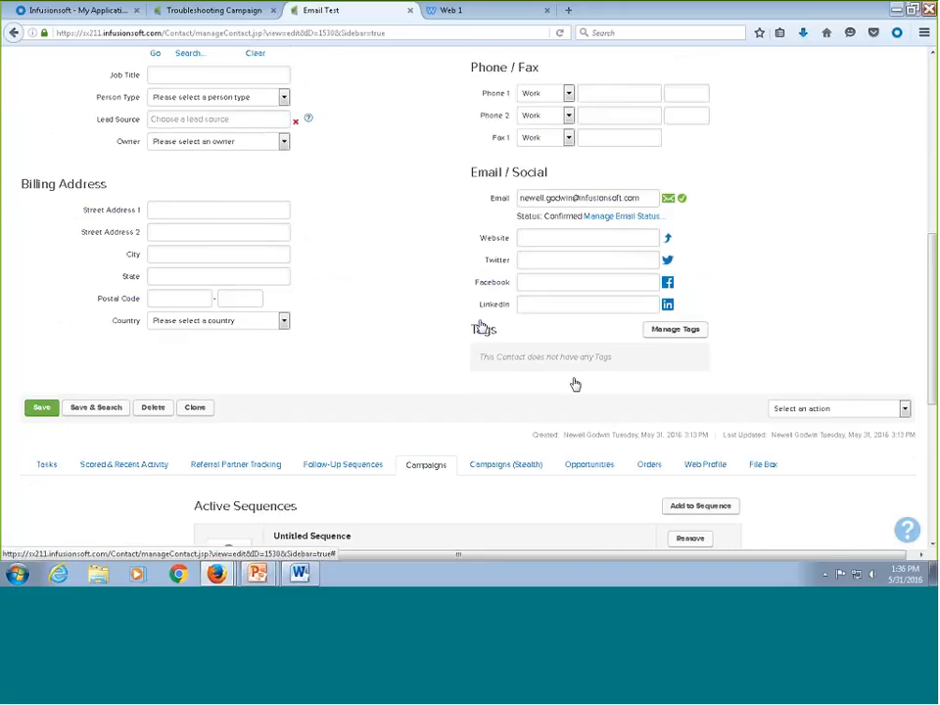
pyautogui.scroll(-5, 573, 384)
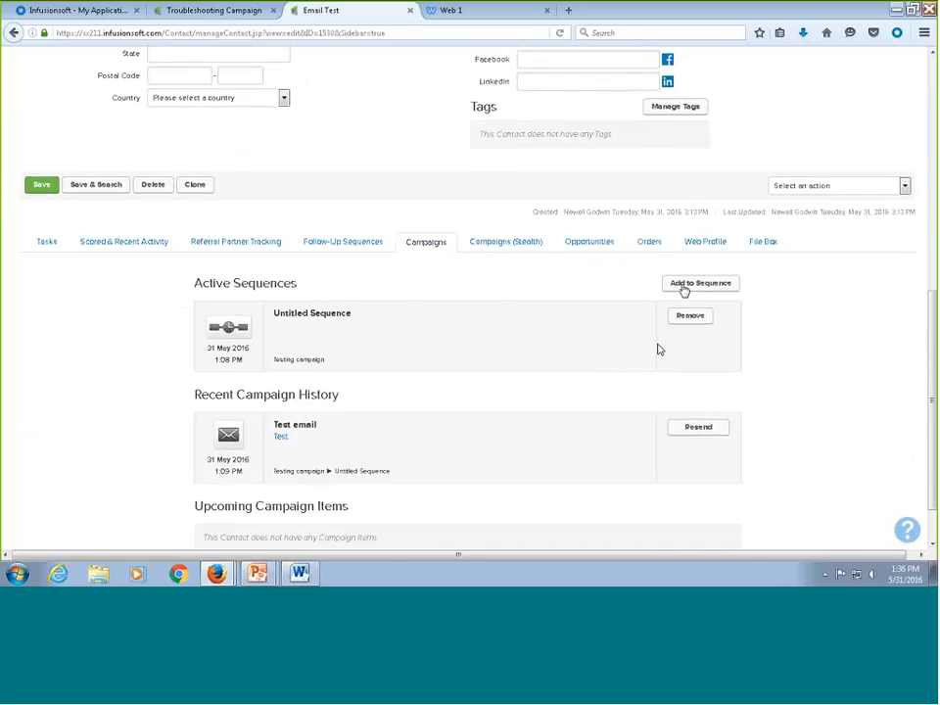
pyautogui.click(284, 438)
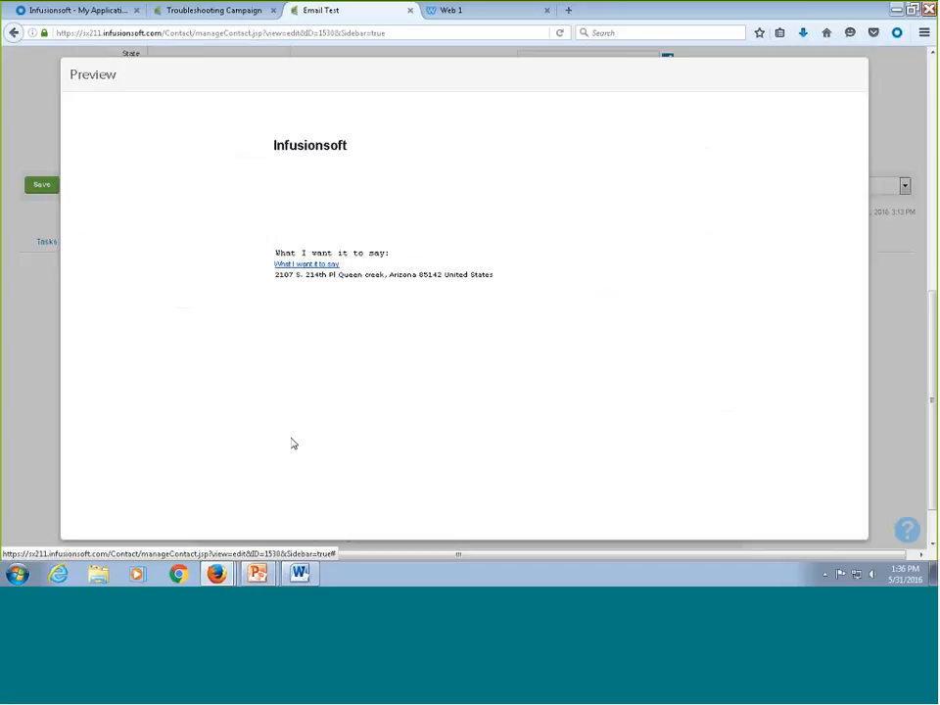
pyautogui.scroll(-1, 370, 422)
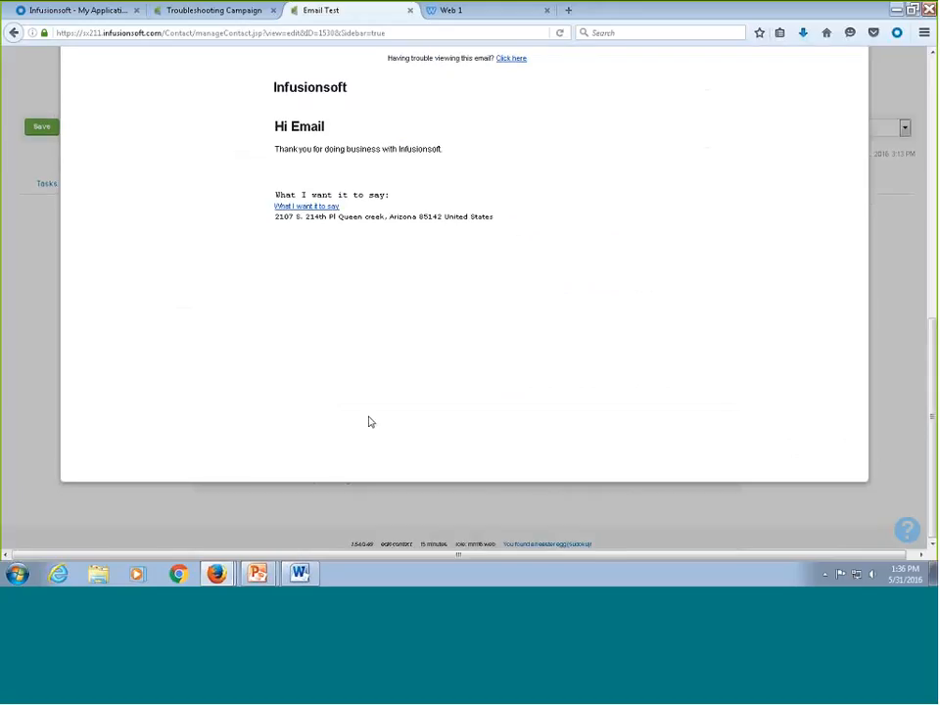
pyautogui.scroll(3, 261, 296)
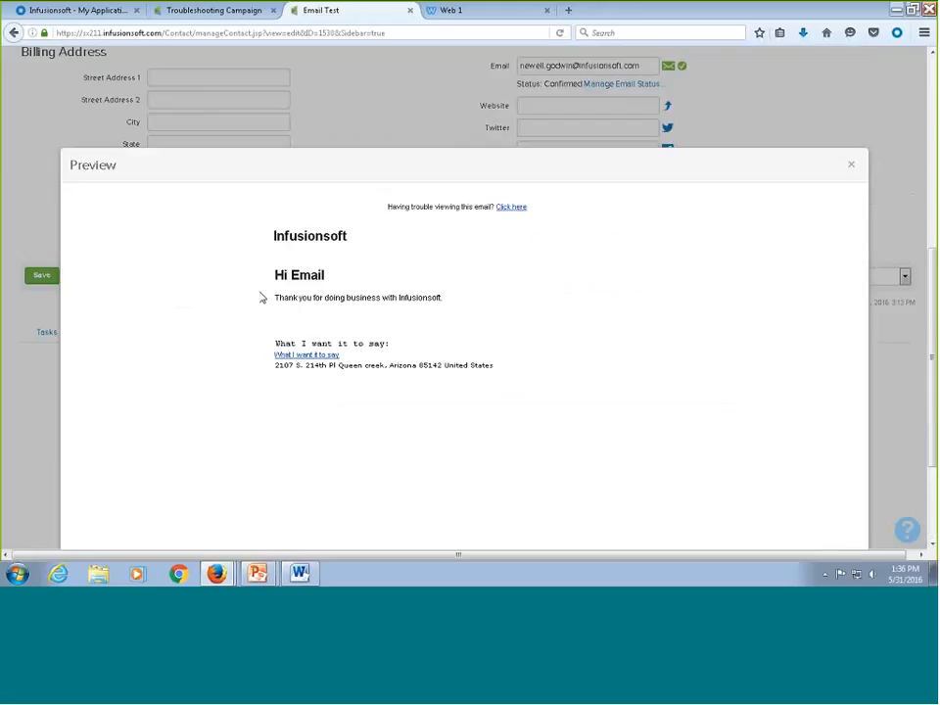
pyautogui.click(851, 169)
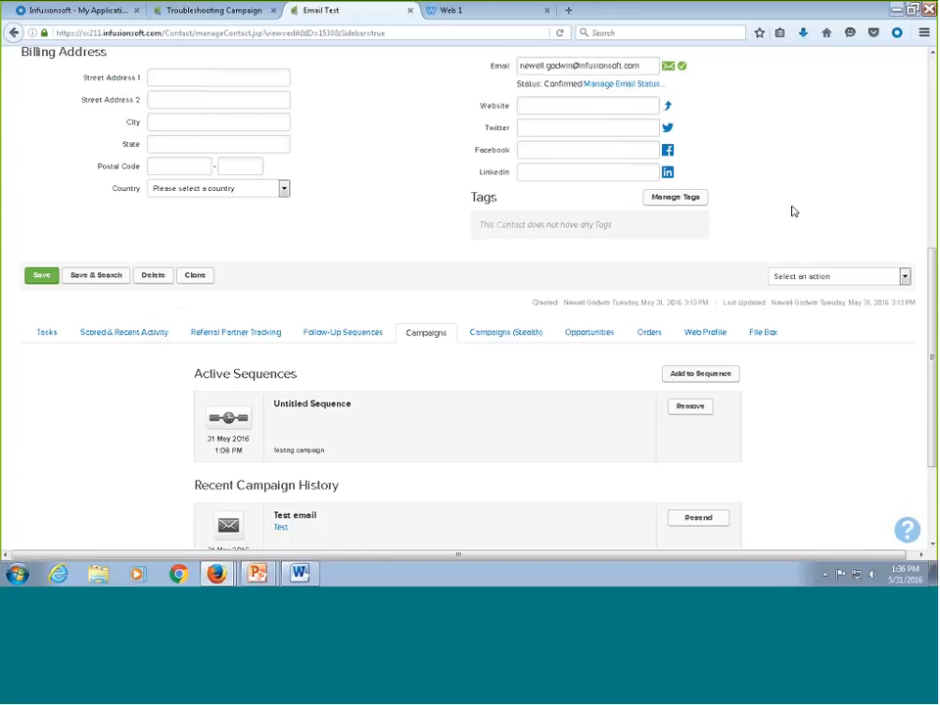
# Look over the Email Test contact record and return to the Welcome Emails sequence in the Troubleshooting Campaign's performance view
pyautogui.scroll(1, 794, 212)
pyautogui.scroll(5, 783, 245)
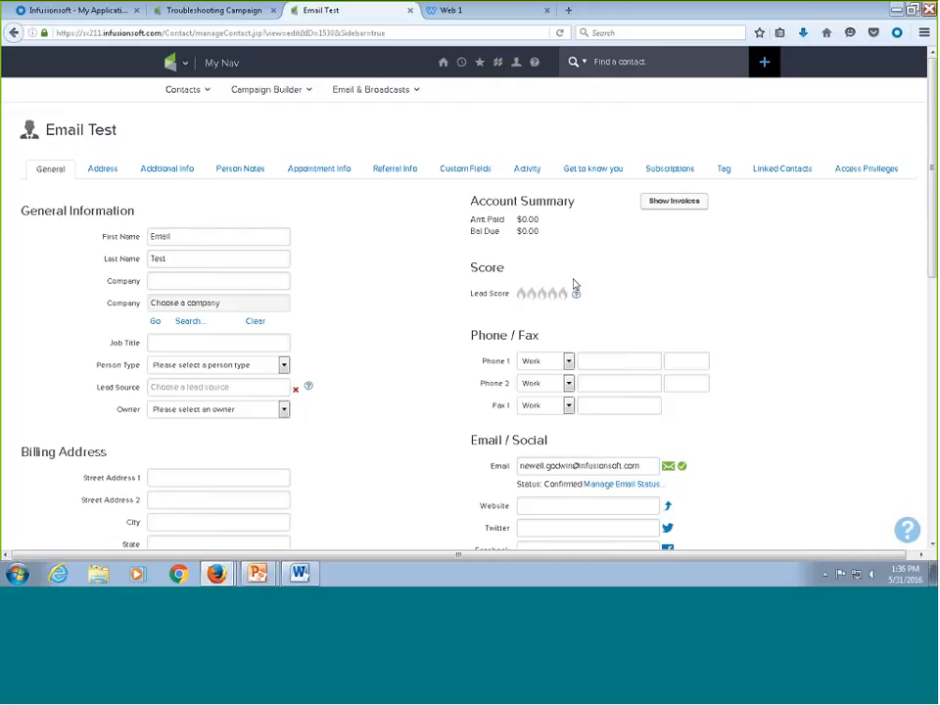
pyautogui.scroll(-3, 420, 263)
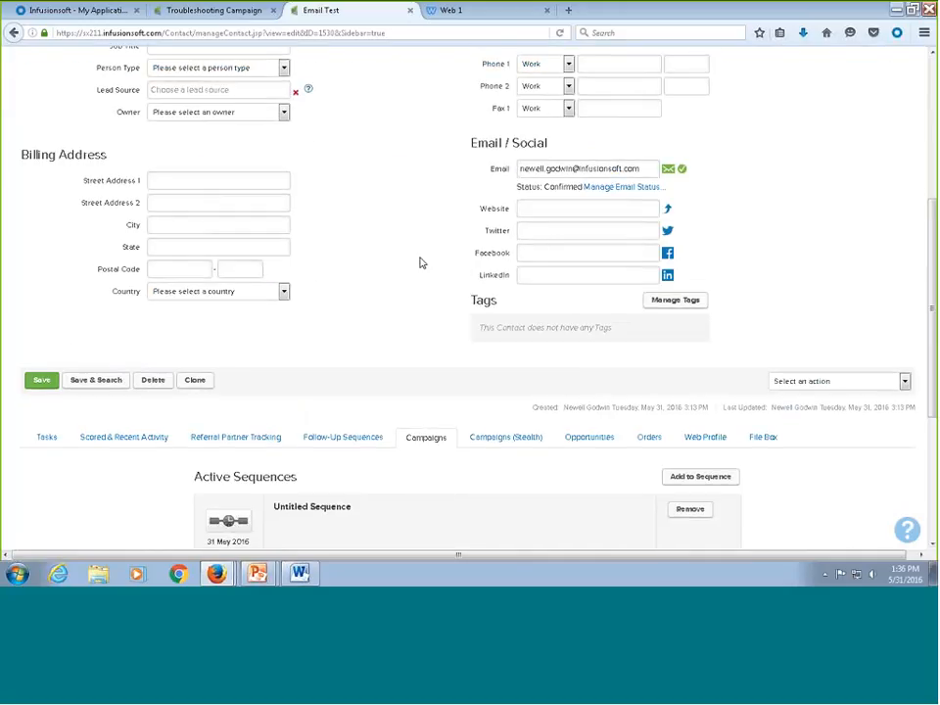
pyautogui.scroll(3, 420, 263)
pyautogui.moveTo(294, 101)
pyautogui.click(235, 11)
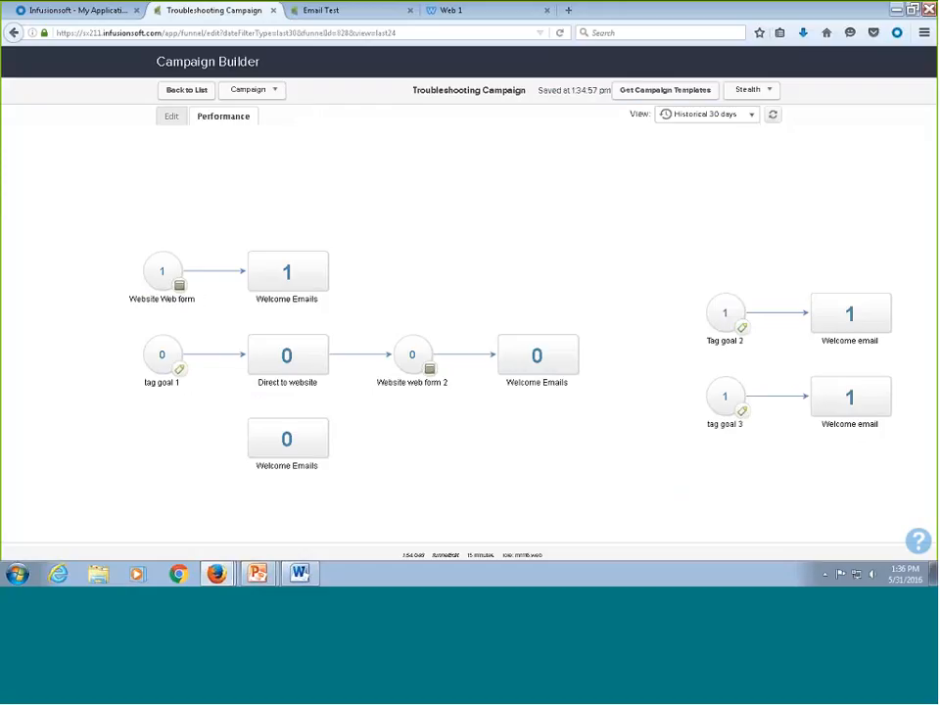
pyautogui.moveTo(292, 263)
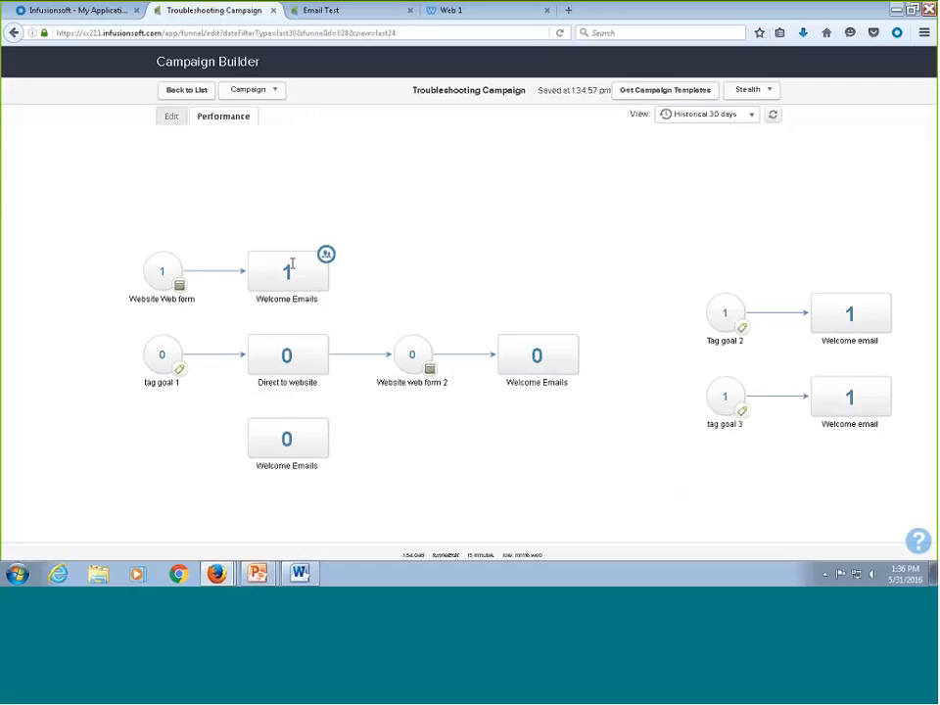